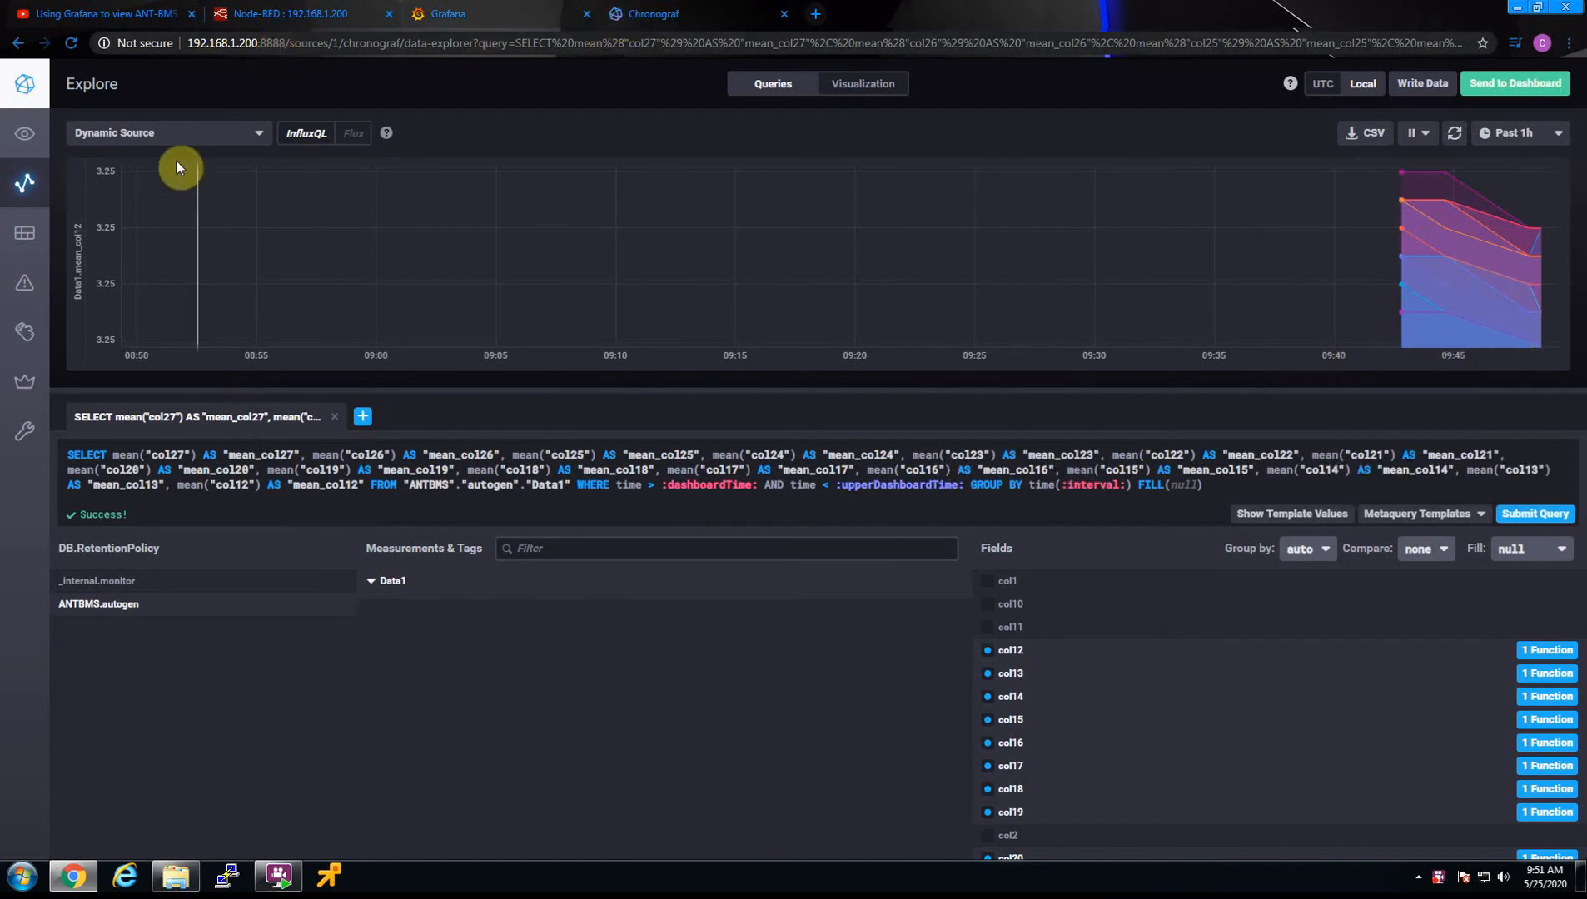
# Start a blank query in the data explorer and examine the fields of measurement Data1 in ANTBMS.autogen, briefly plotting col3
pyautogui.click(26, 187)
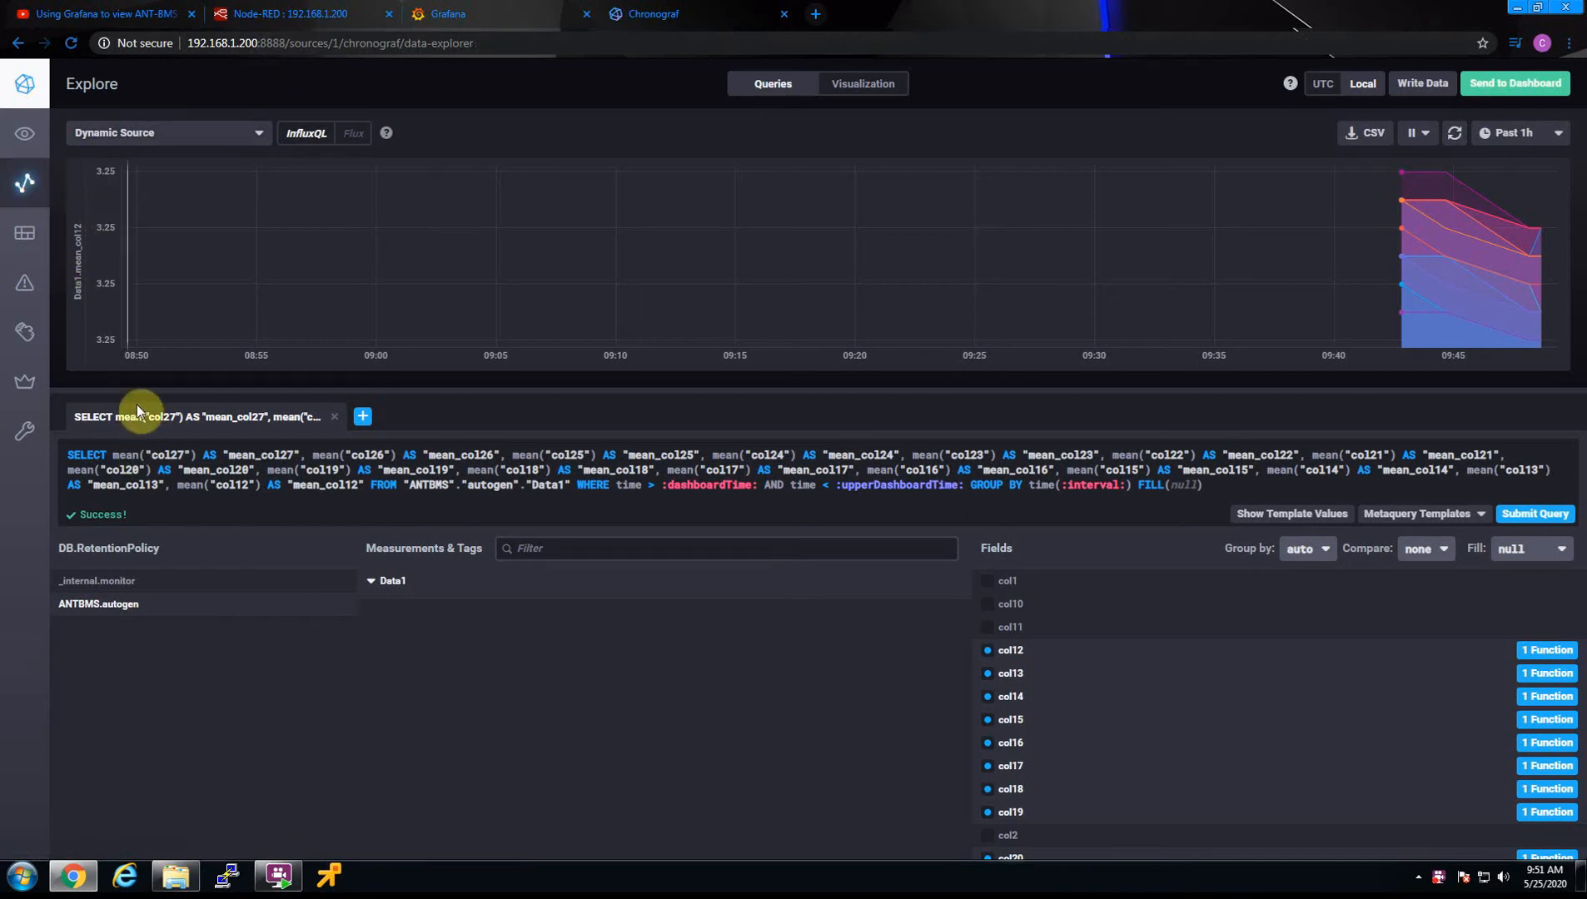
pyautogui.click(129, 606)
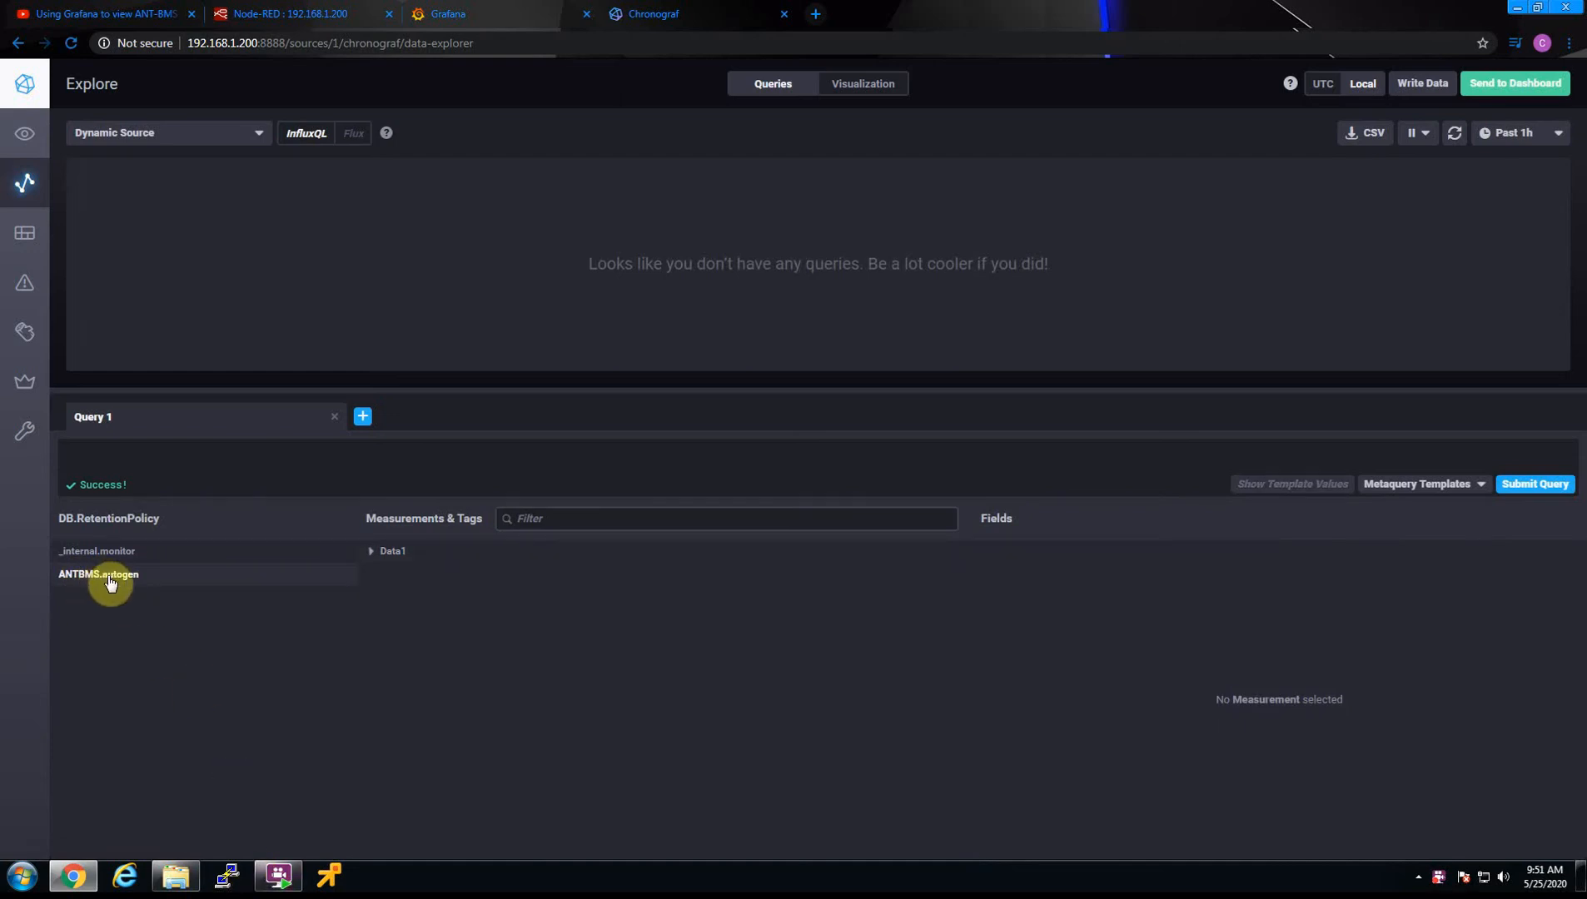
pyautogui.click(375, 556)
pyautogui.scroll(-5, 1094, 632)
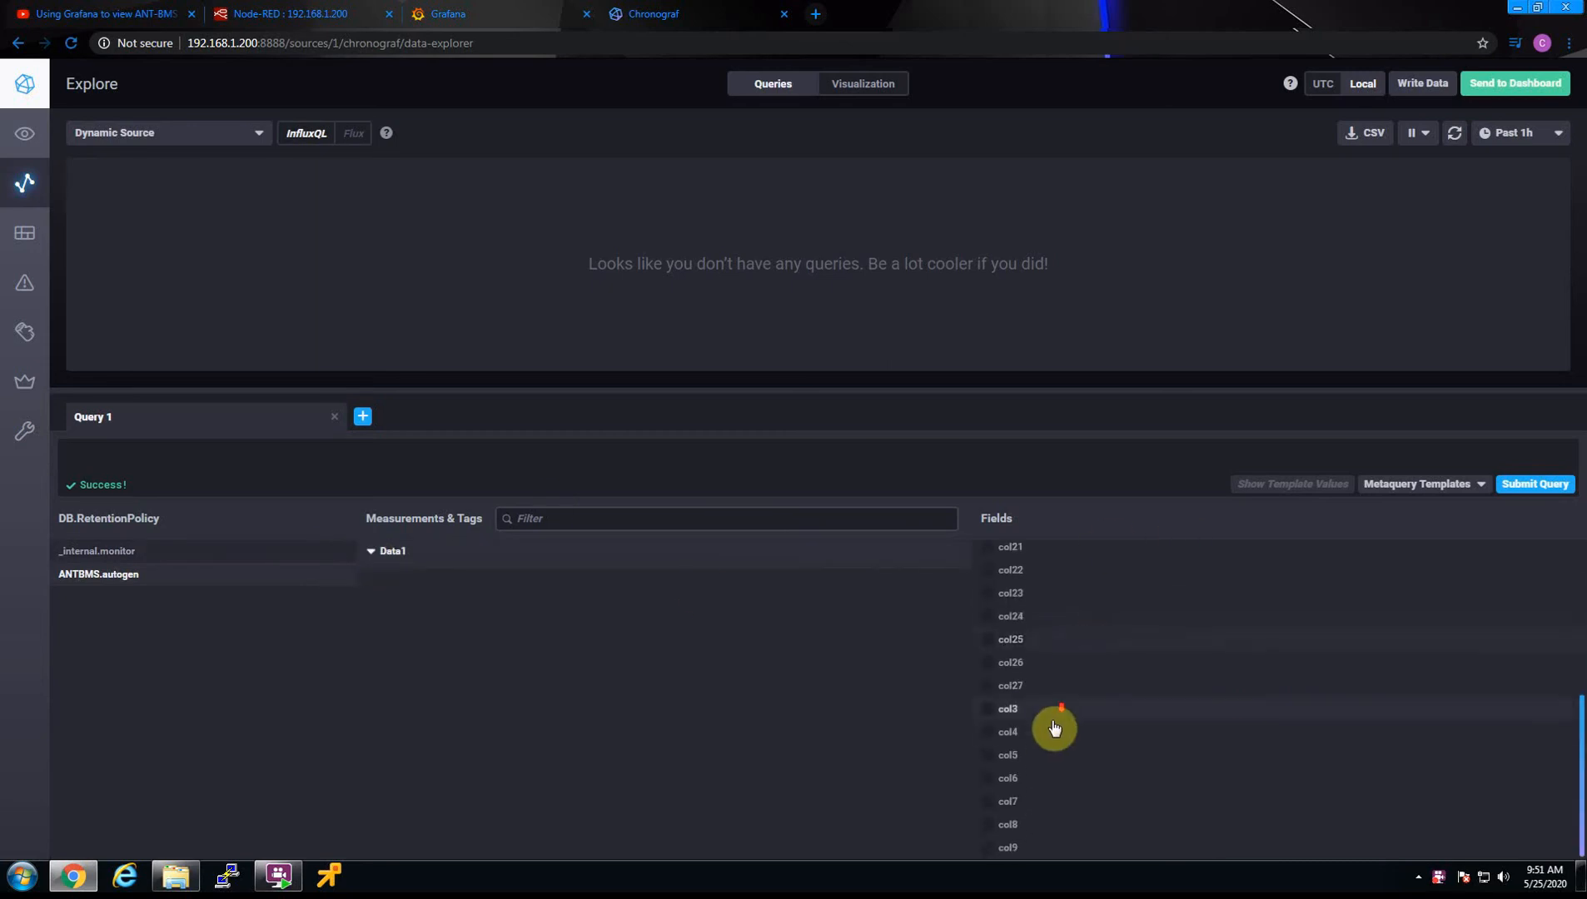
pyautogui.click(984, 710)
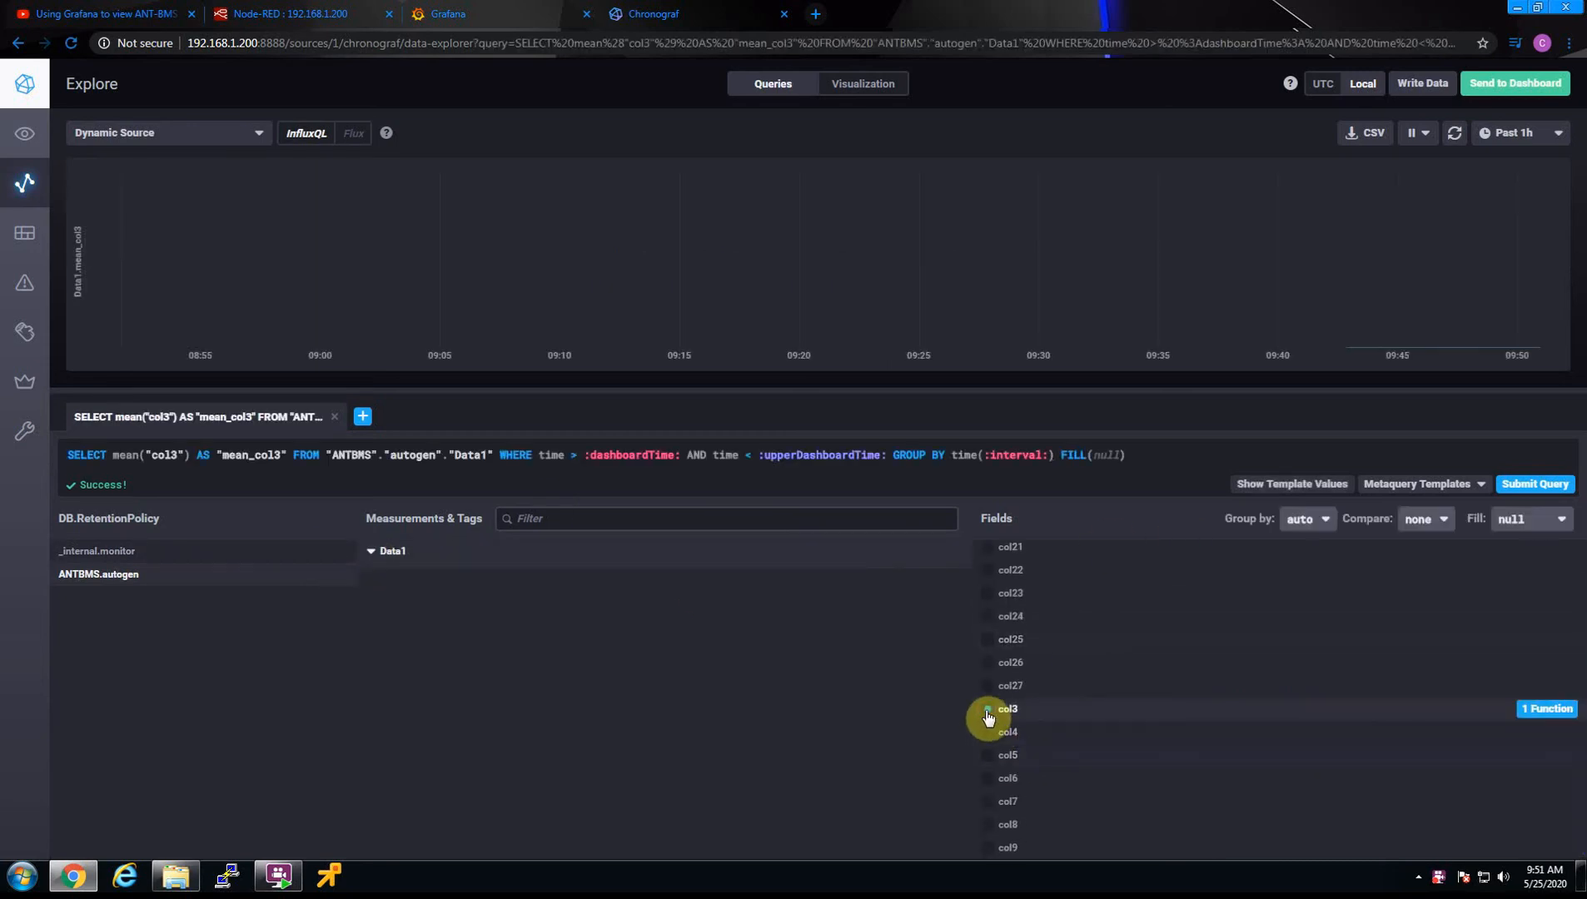
pyautogui.click(984, 711)
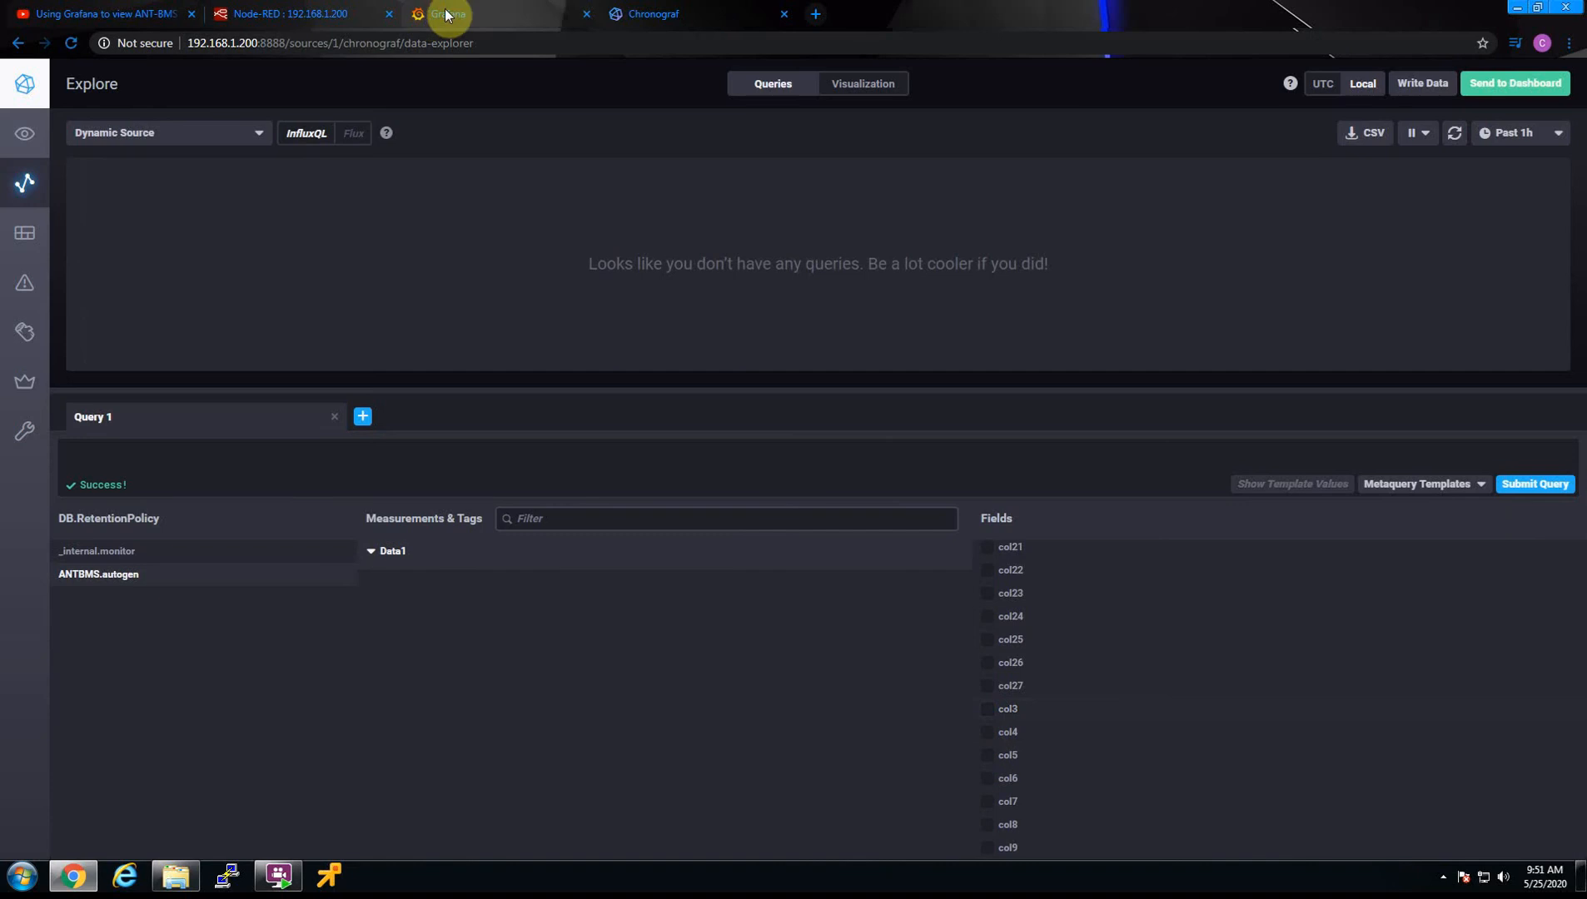
# Switch to Grafana, log in as admin with the account password, and skip the password change
pyautogui.click(476, 13)
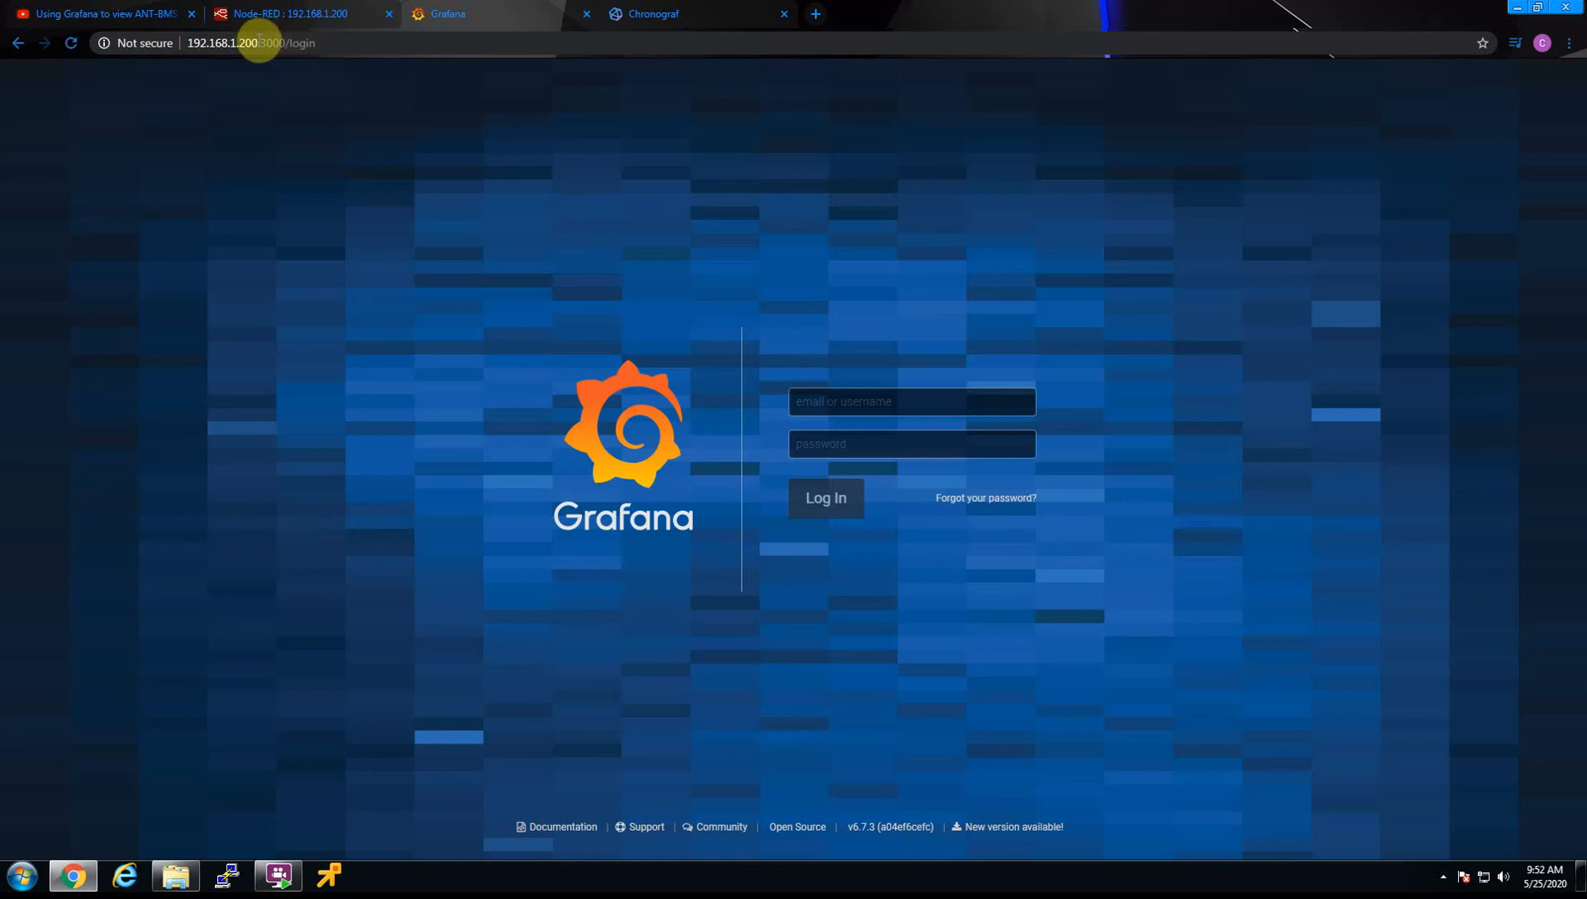
pyautogui.moveTo(284, 43); pyautogui.dragTo(261, 42)
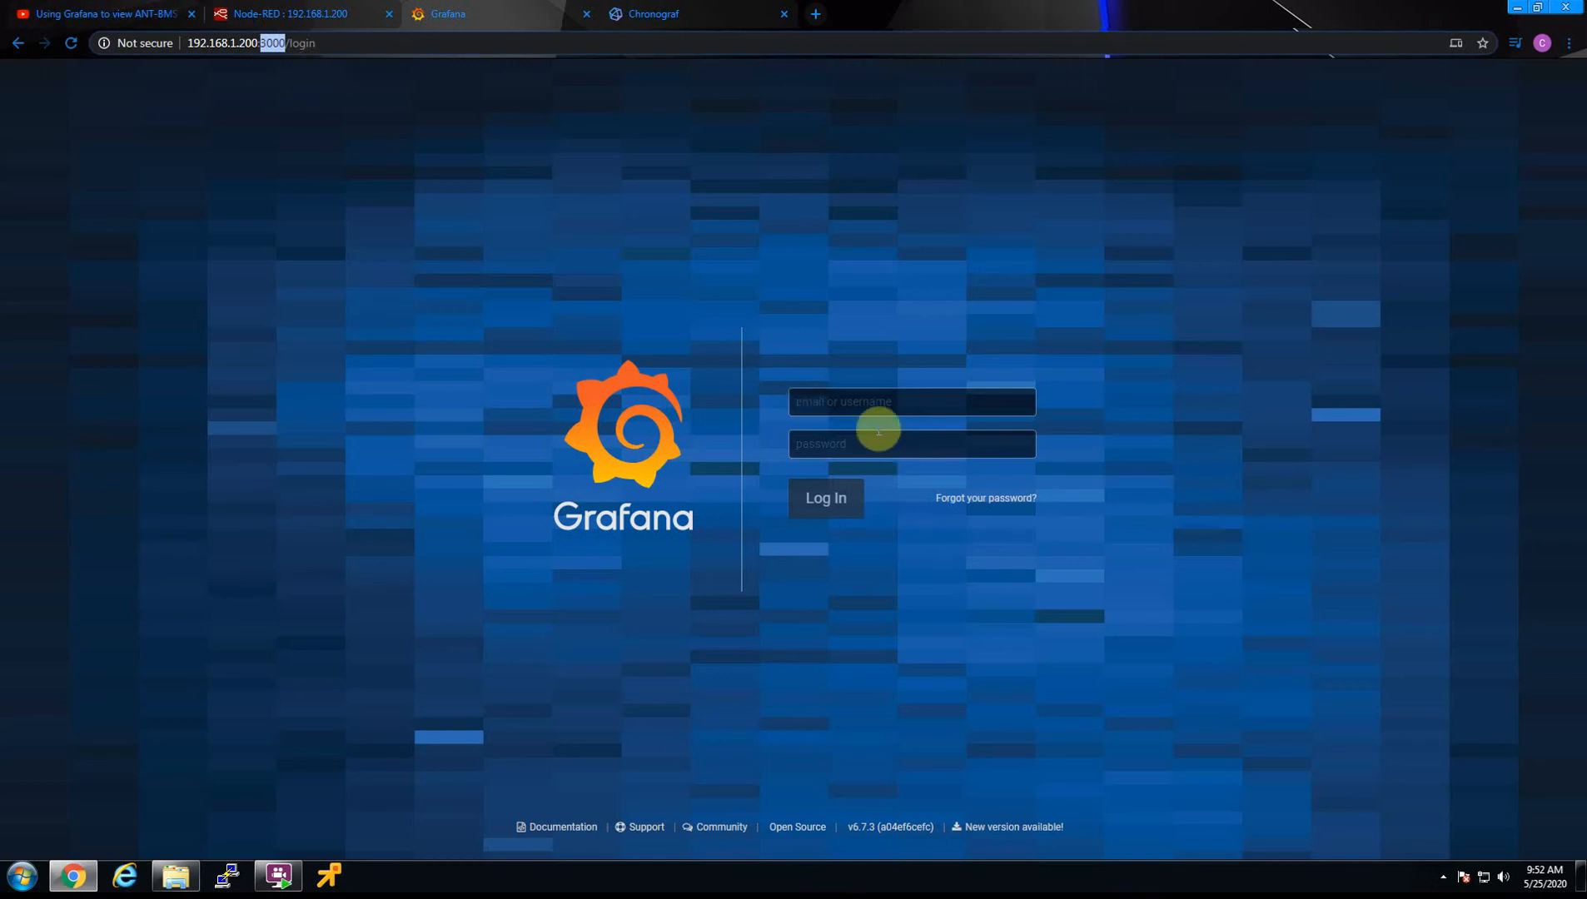
pyautogui.click(855, 400)
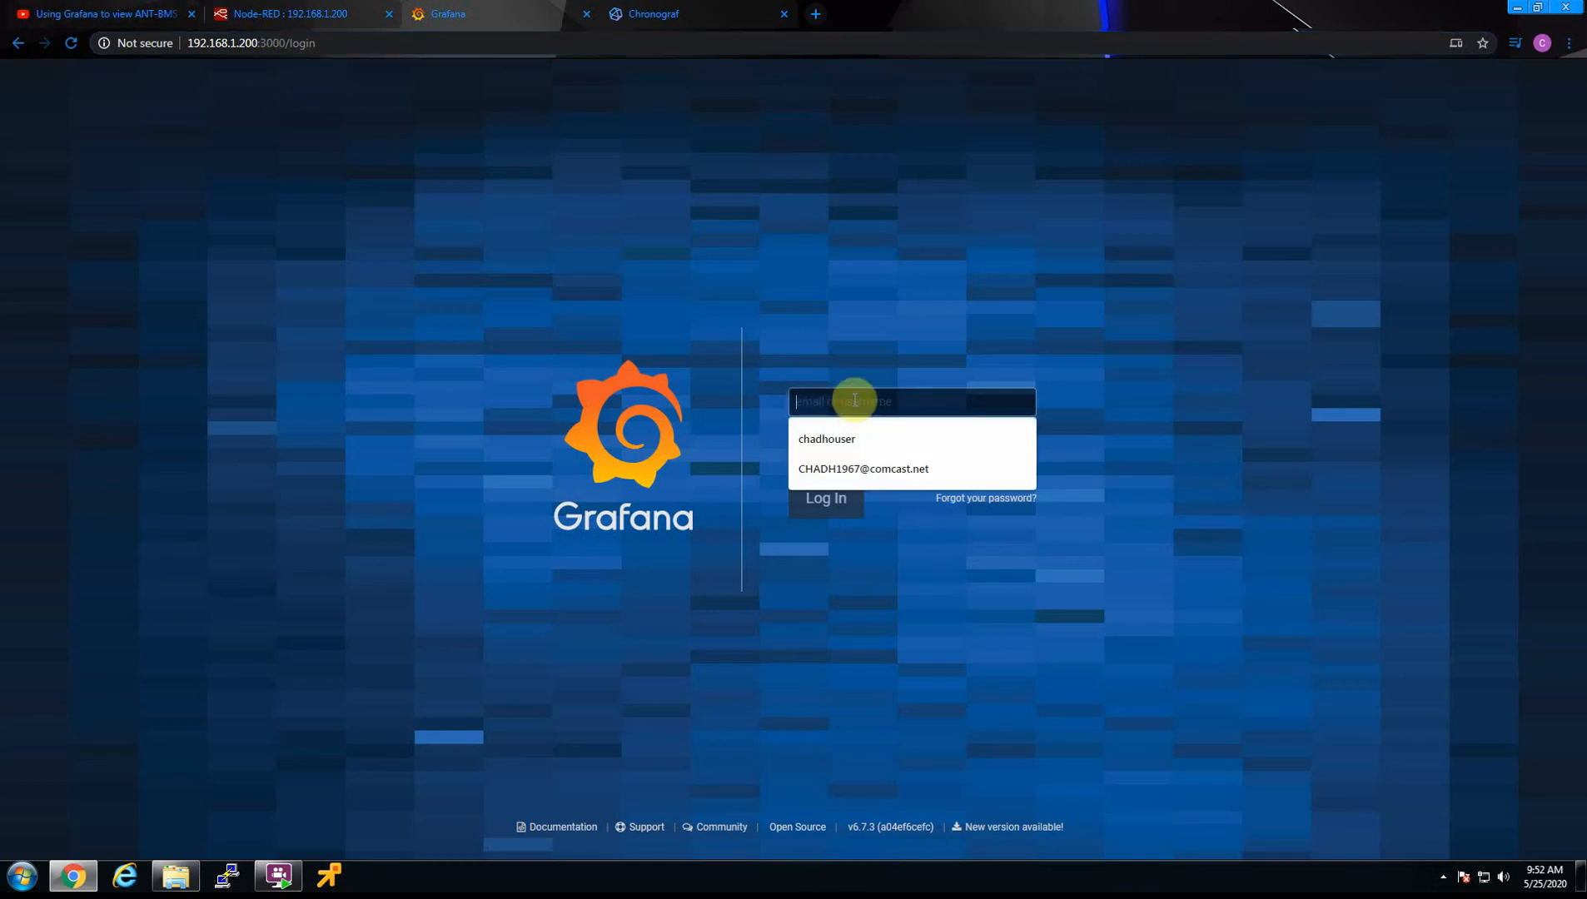
pyautogui.write('adm')
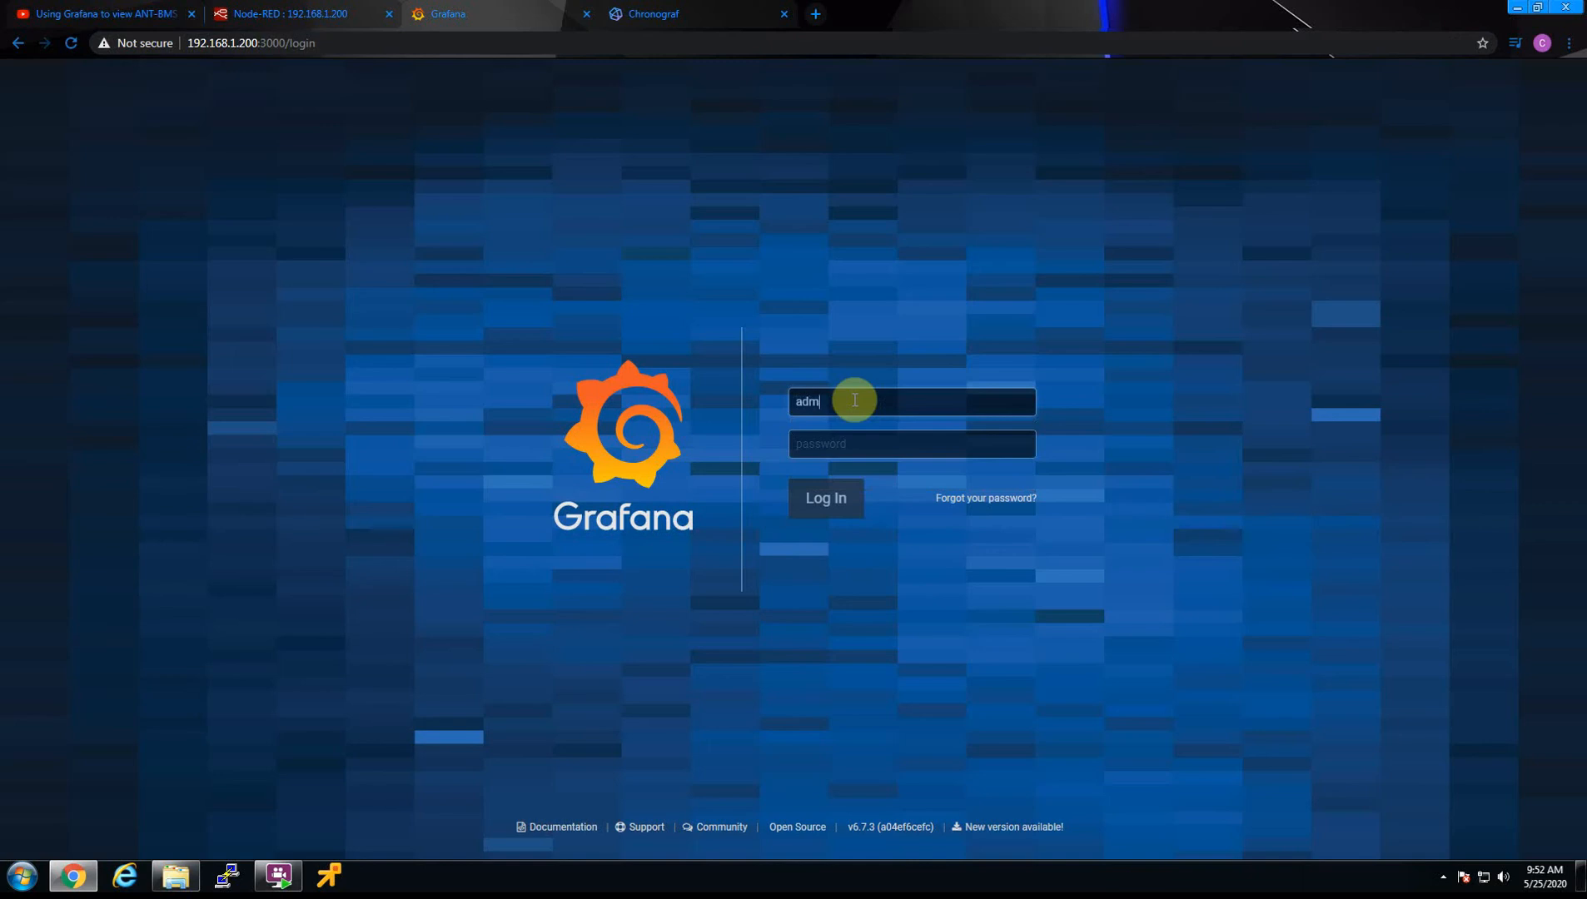
pyautogui.write('•••')
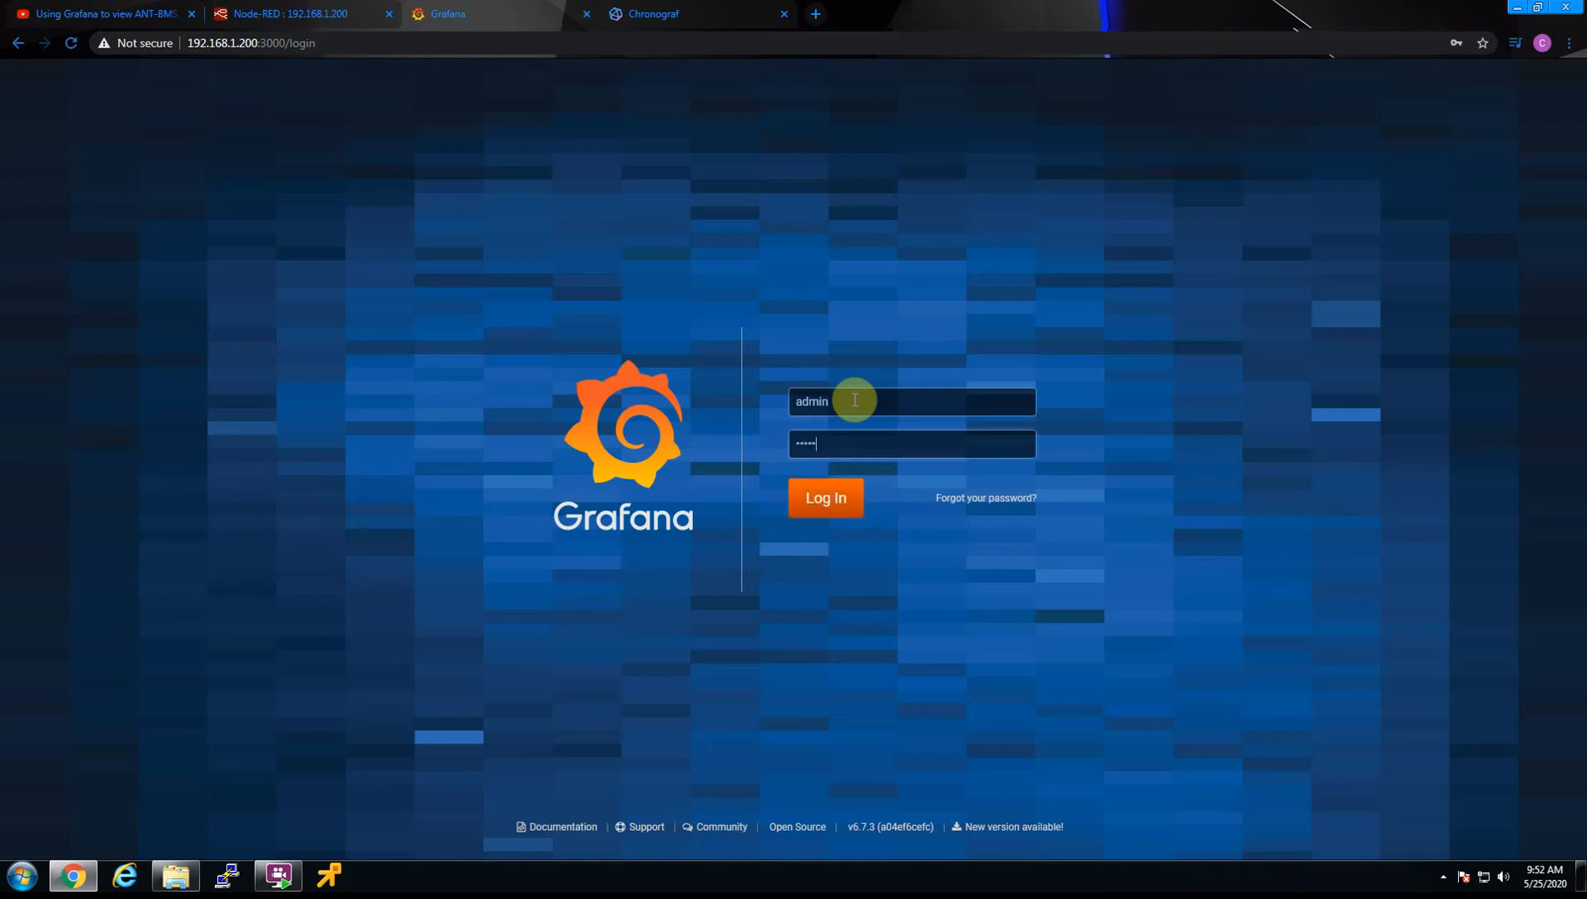
pyautogui.click(818, 497)
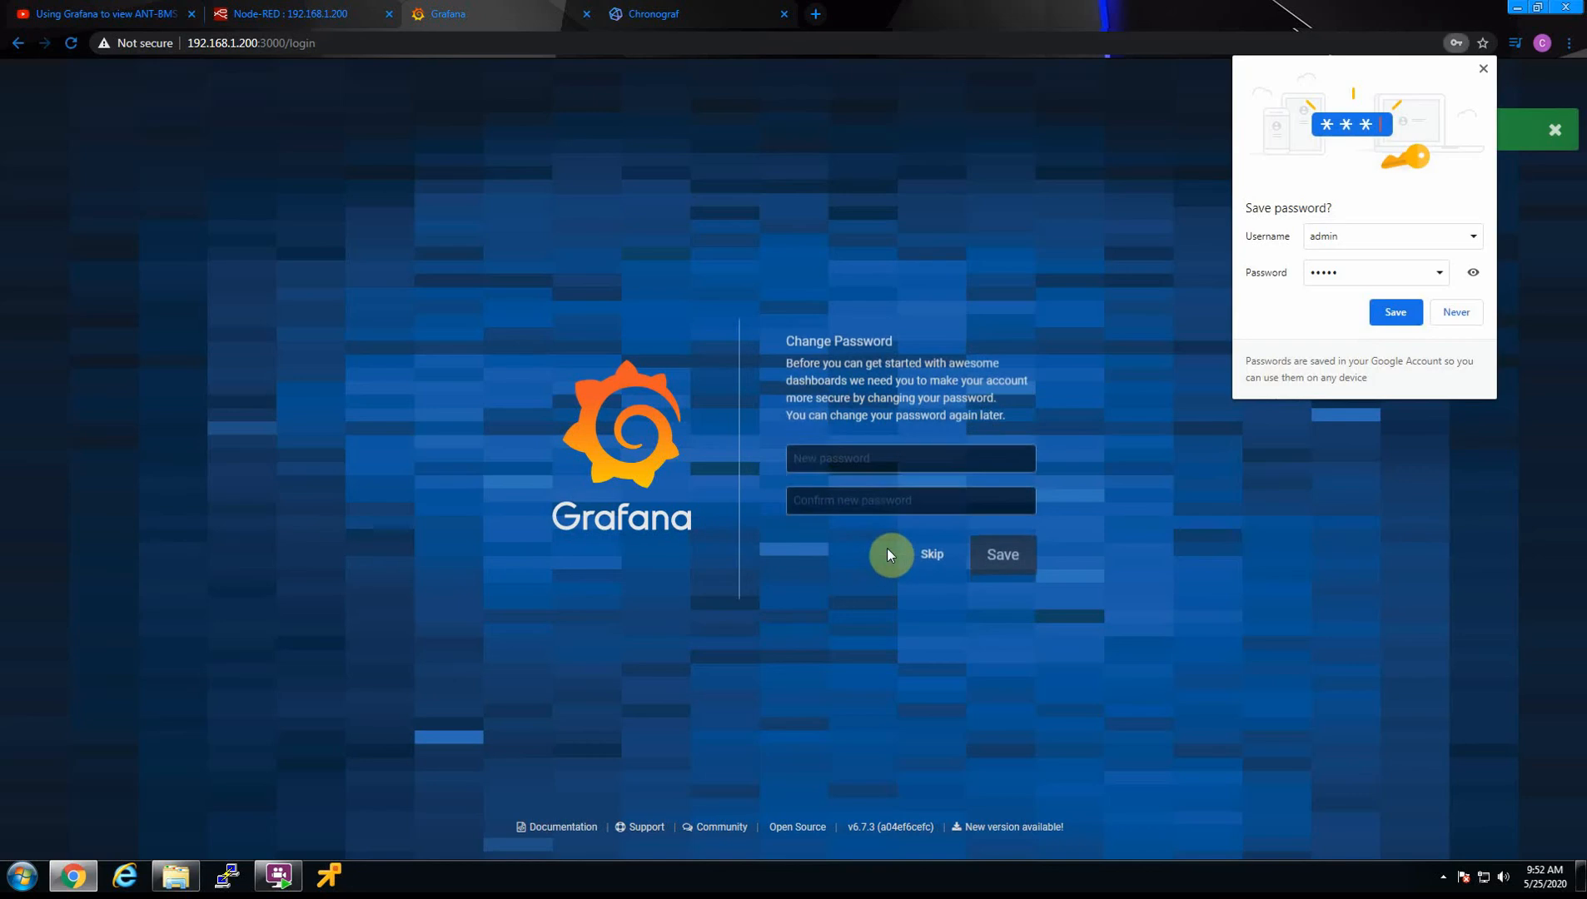
pyautogui.click(1455, 314)
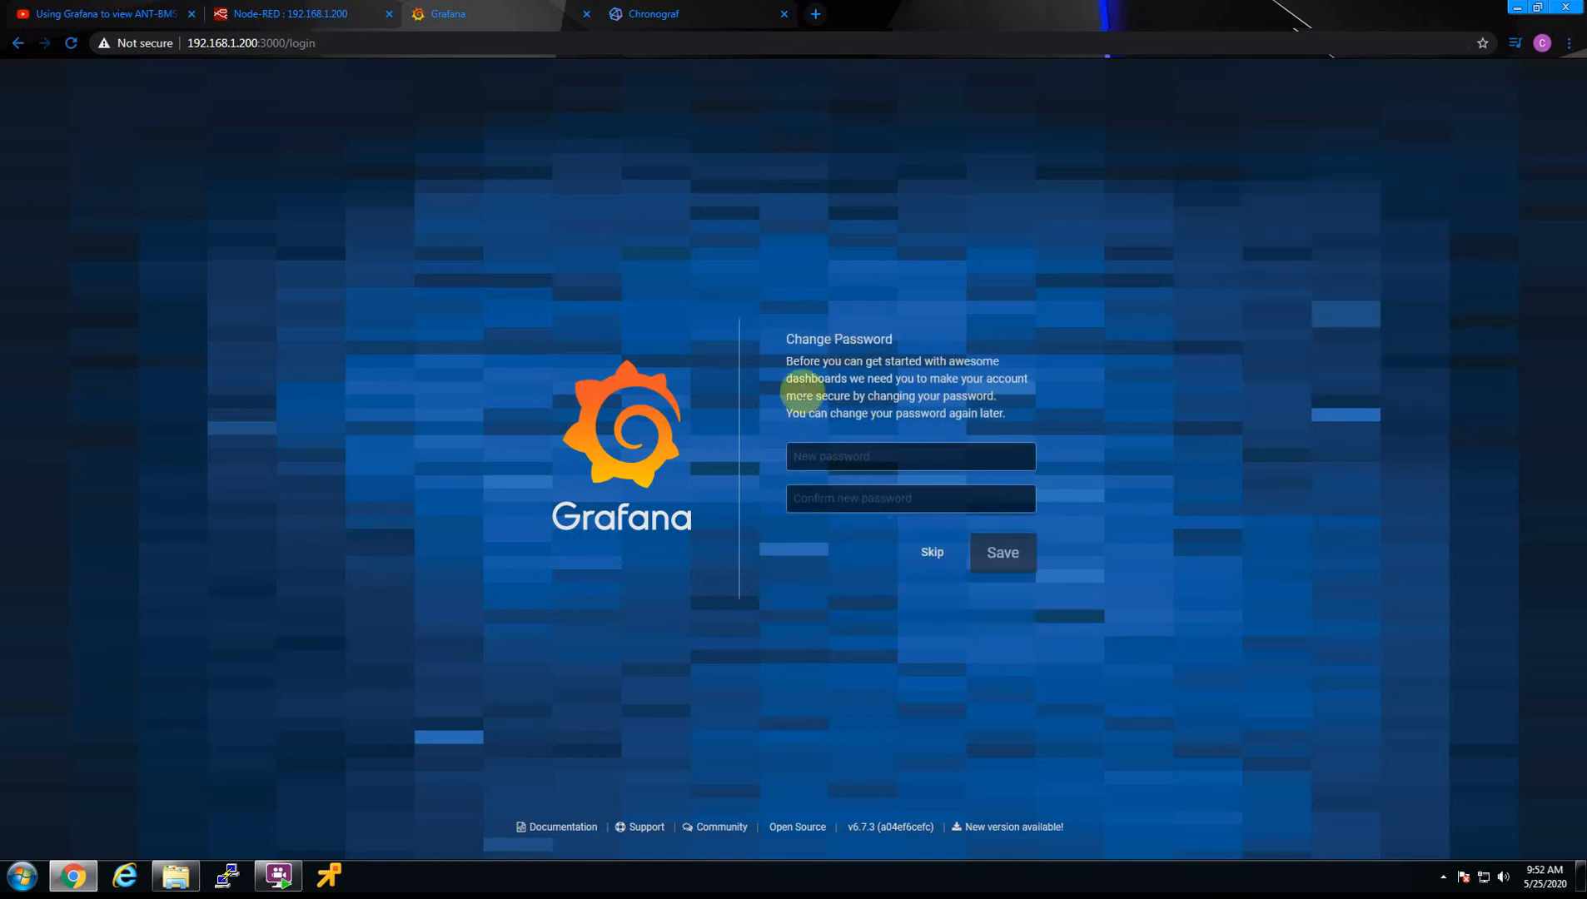
pyautogui.click(941, 553)
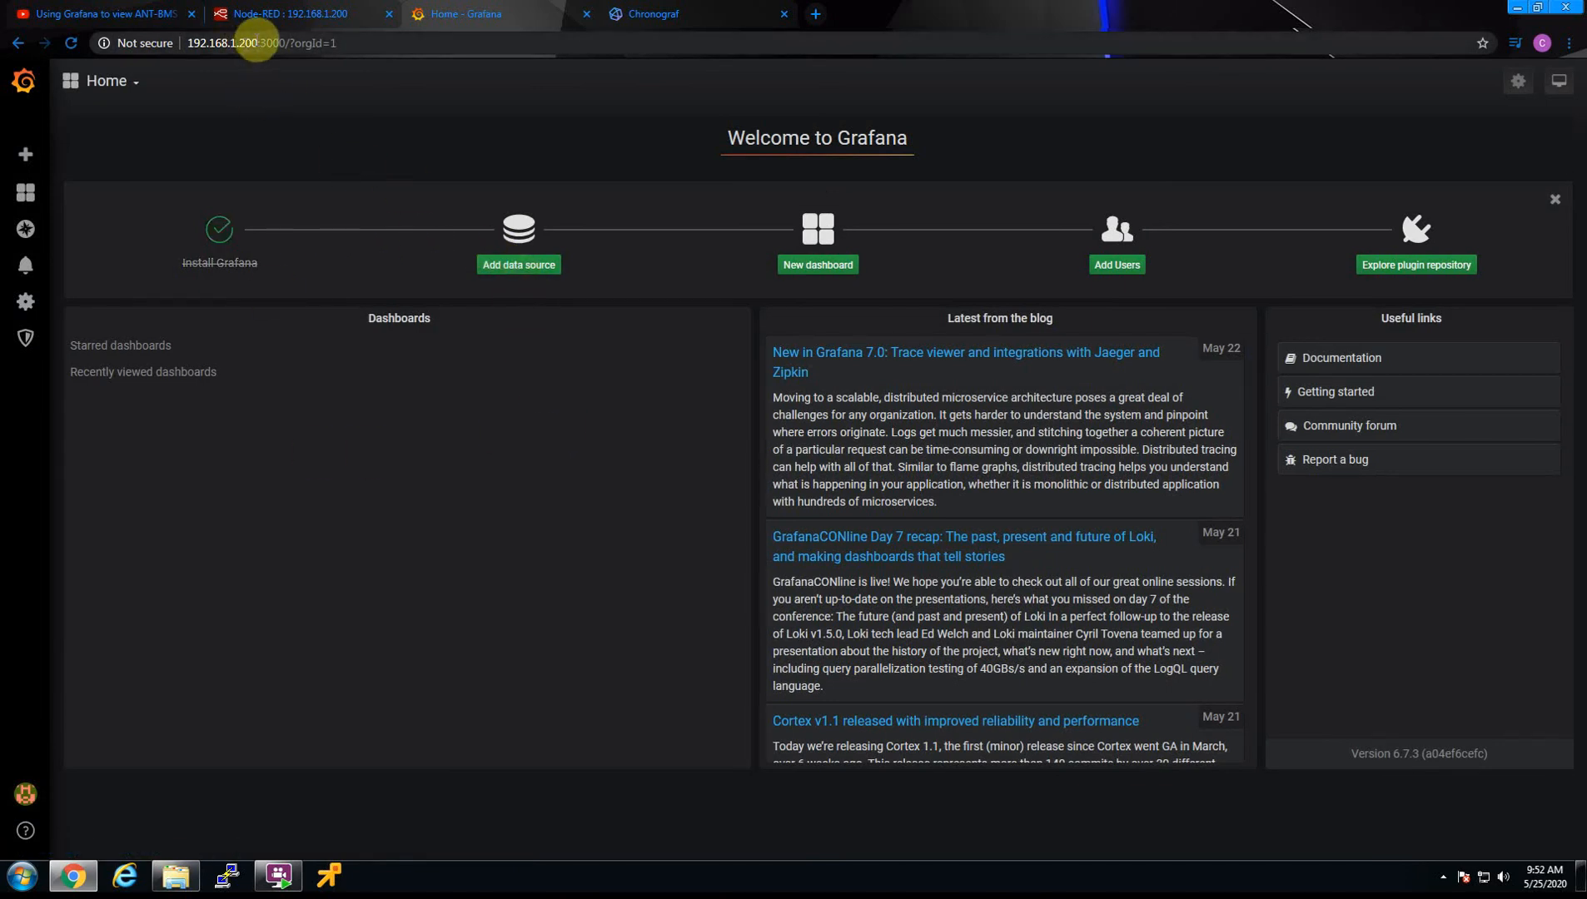
# Add a new data source of type InfluxDB
pyautogui.click(518, 242)
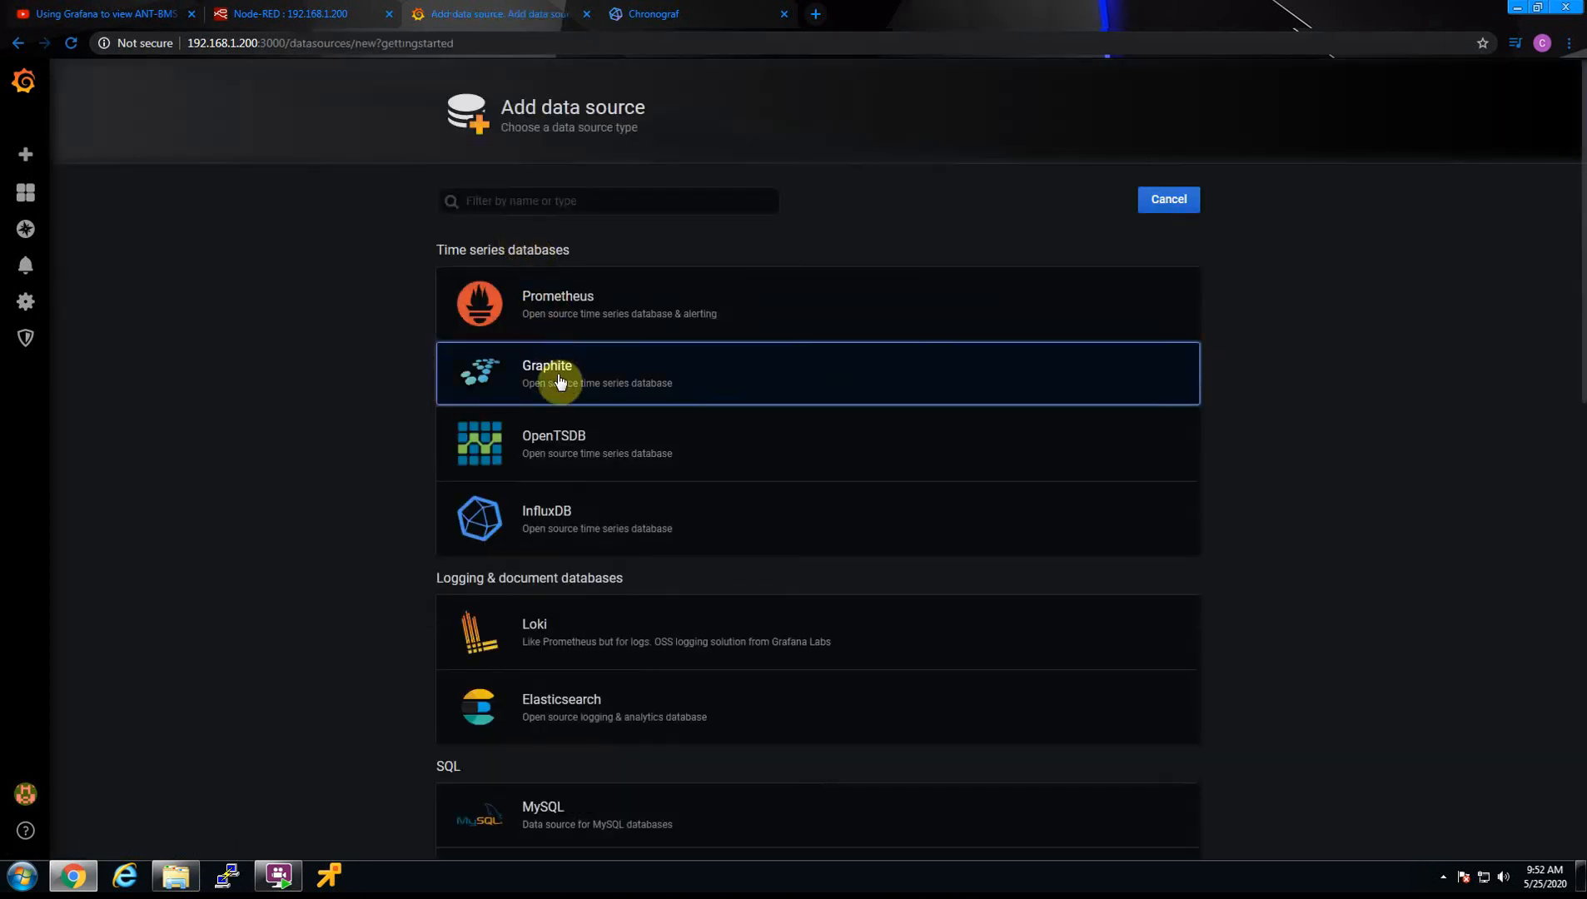
pyautogui.moveTo(570, 523)
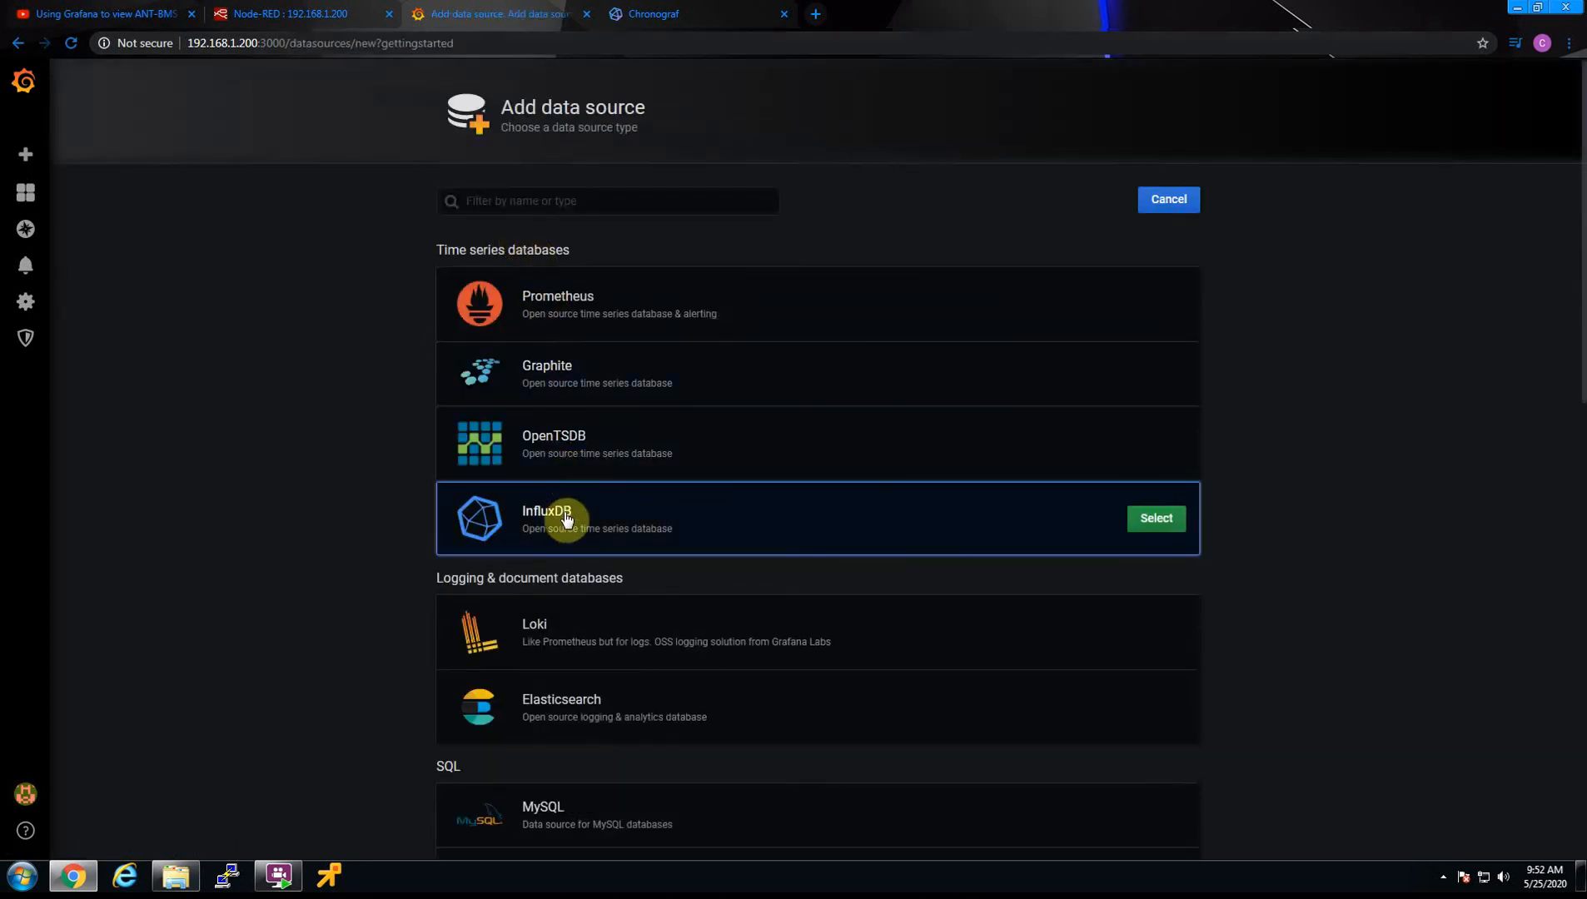
pyautogui.click(1150, 522)
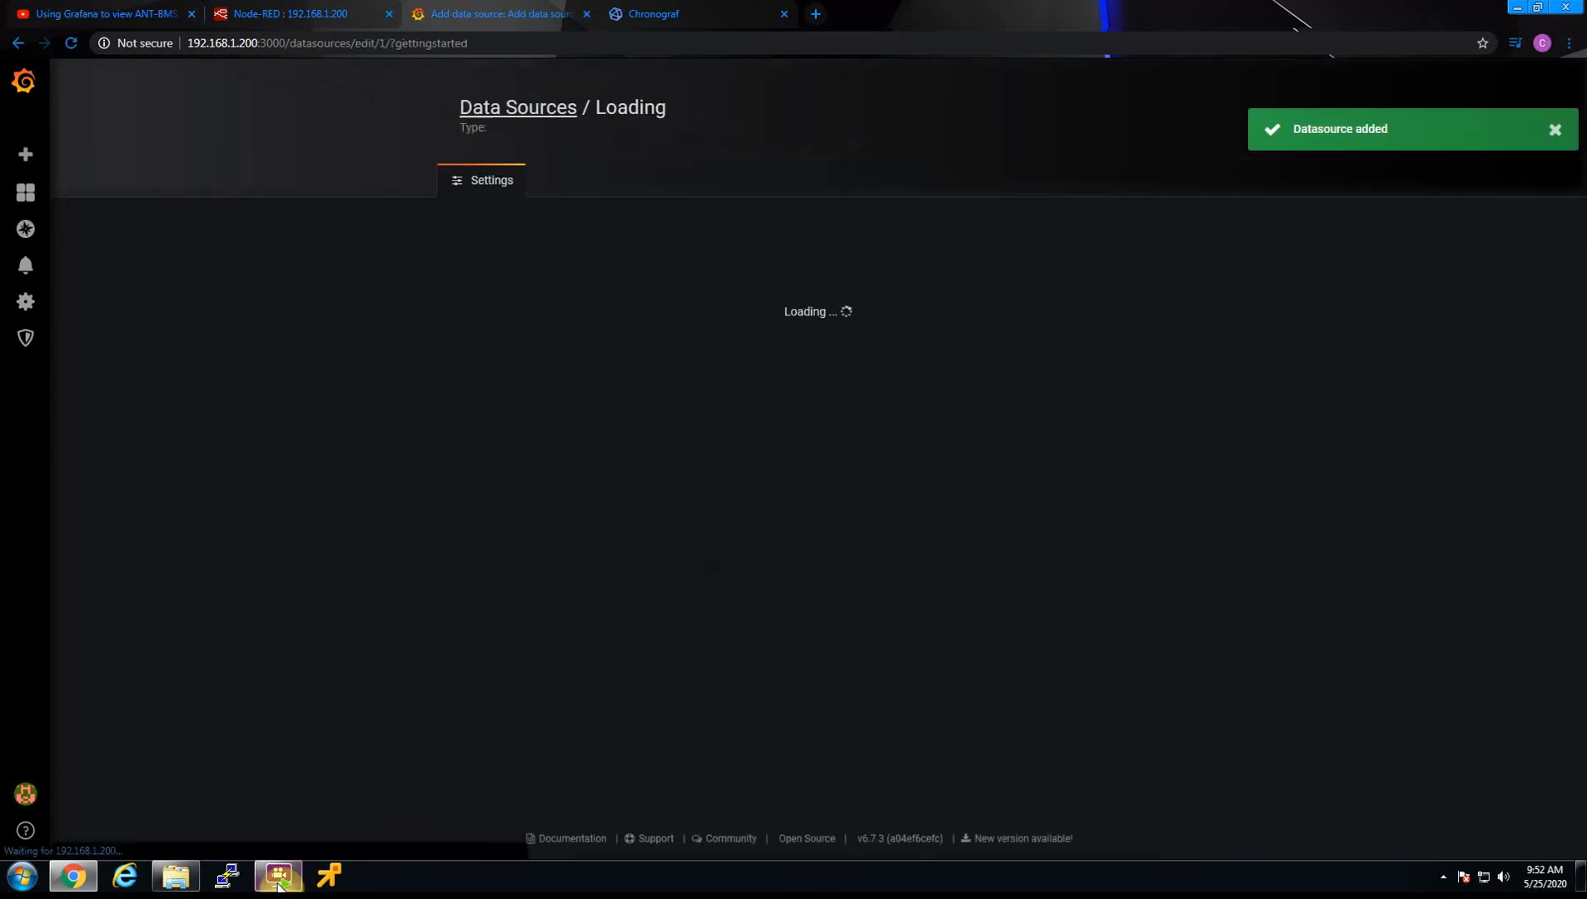
pyautogui.moveTo(283, 884)
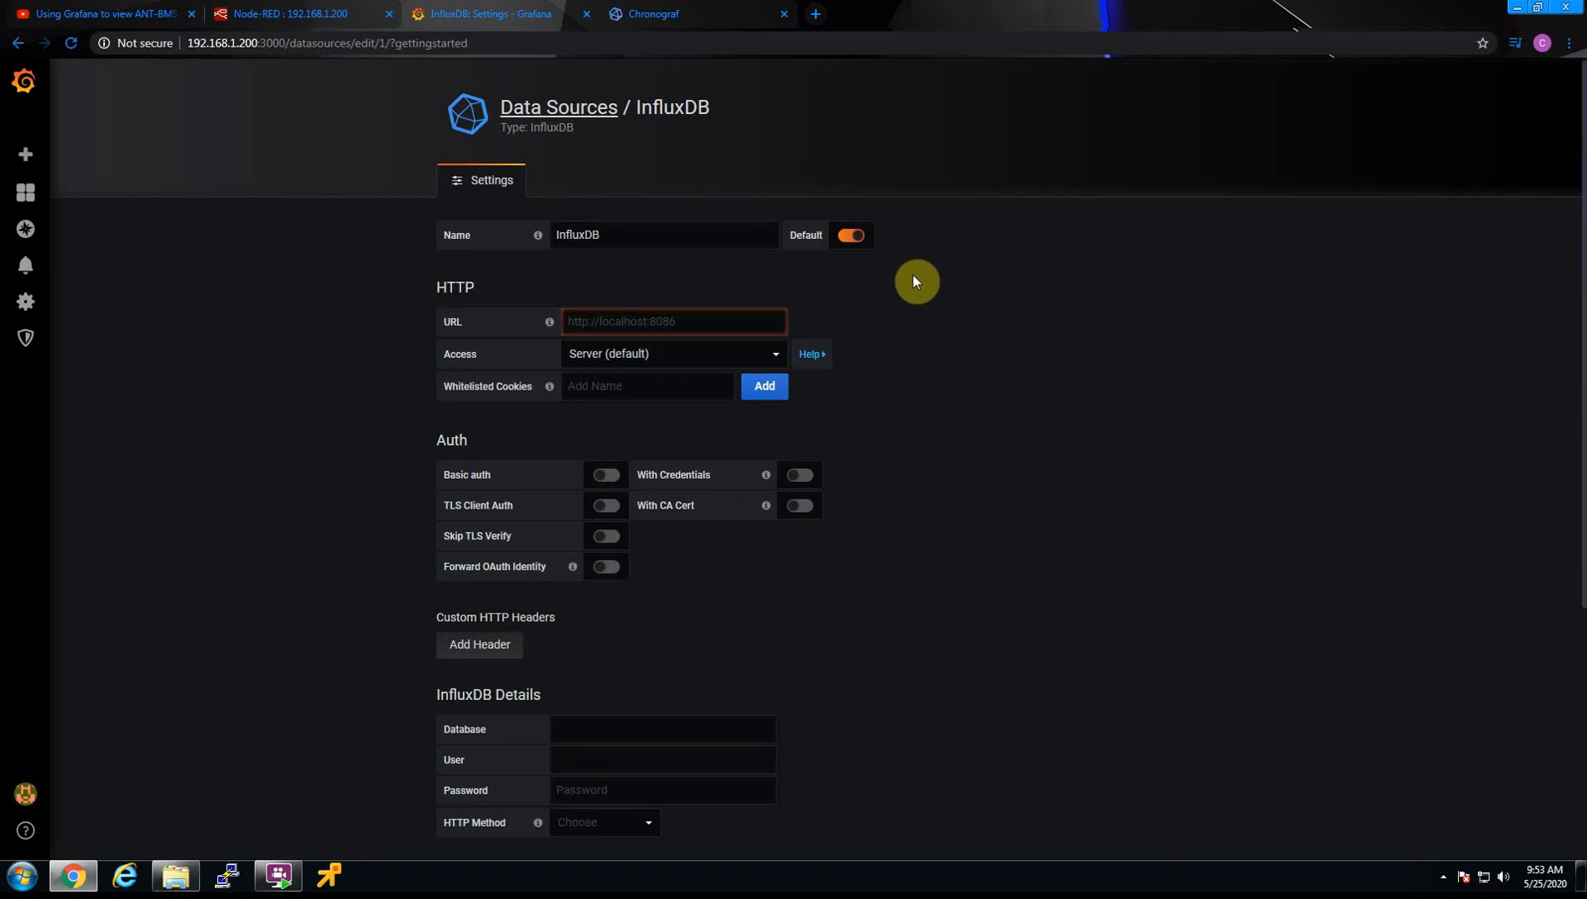
pyautogui.click(673, 318)
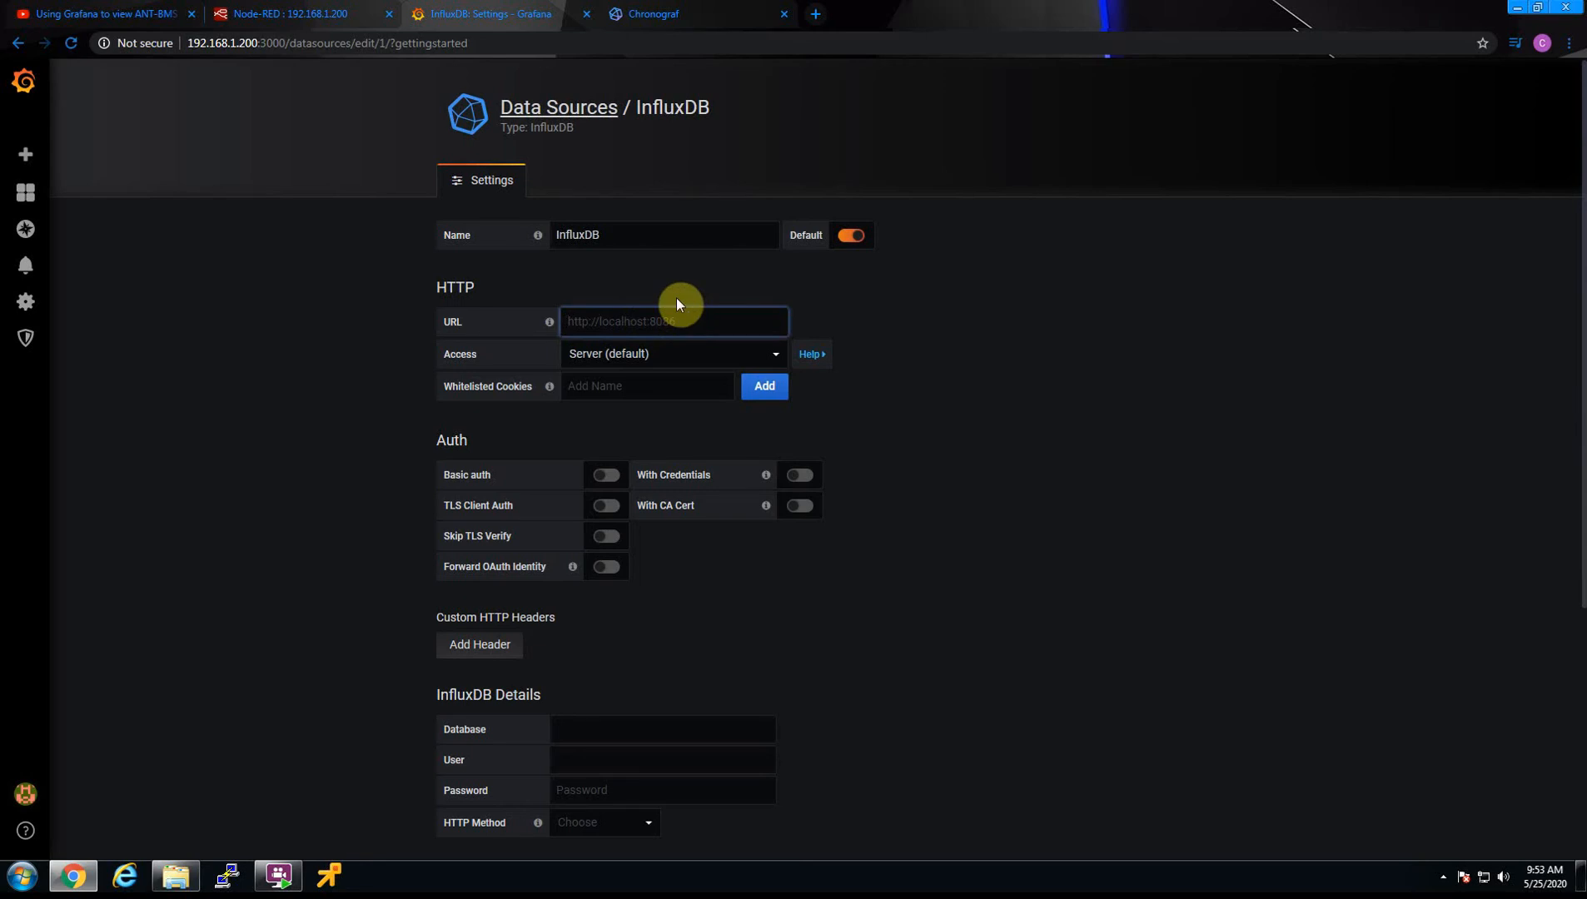
pyautogui.write('http')
pyautogui.write(':')
pyautogui.write('//')
pyautogui.write('locla')
pyautogui.press('BackSpace')
pyautogui.press('BackSpace')
pyautogui.write('alh')
pyautogui.press('BackSpace')
pyautogui.press('BackSpace')
pyautogui.press('BackSpace')
pyautogui.press('BackSpace')
pyautogui.press('BackSpace')
pyautogui.press('BackSpace')
pyautogui.press('BackSpace')
pyautogui.write('192.168.1.200:8086')
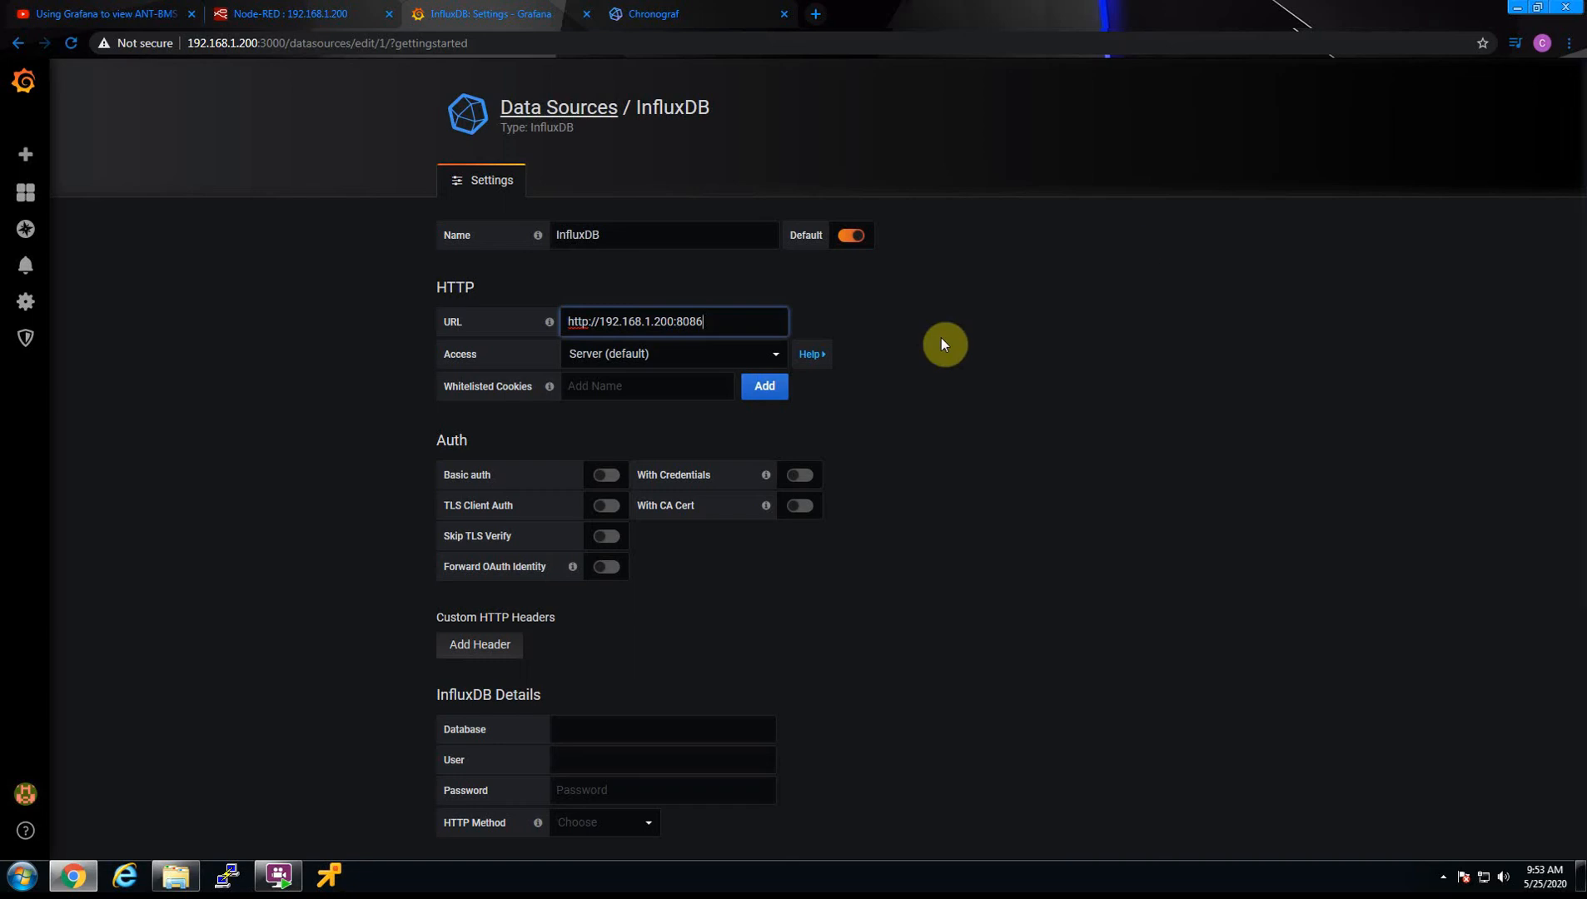
pyautogui.click(962, 429)
# Look up the database name in Chronograf and set the InfluxDB data source's database to ANTBMS
pyautogui.scroll(-1, 641, 646)
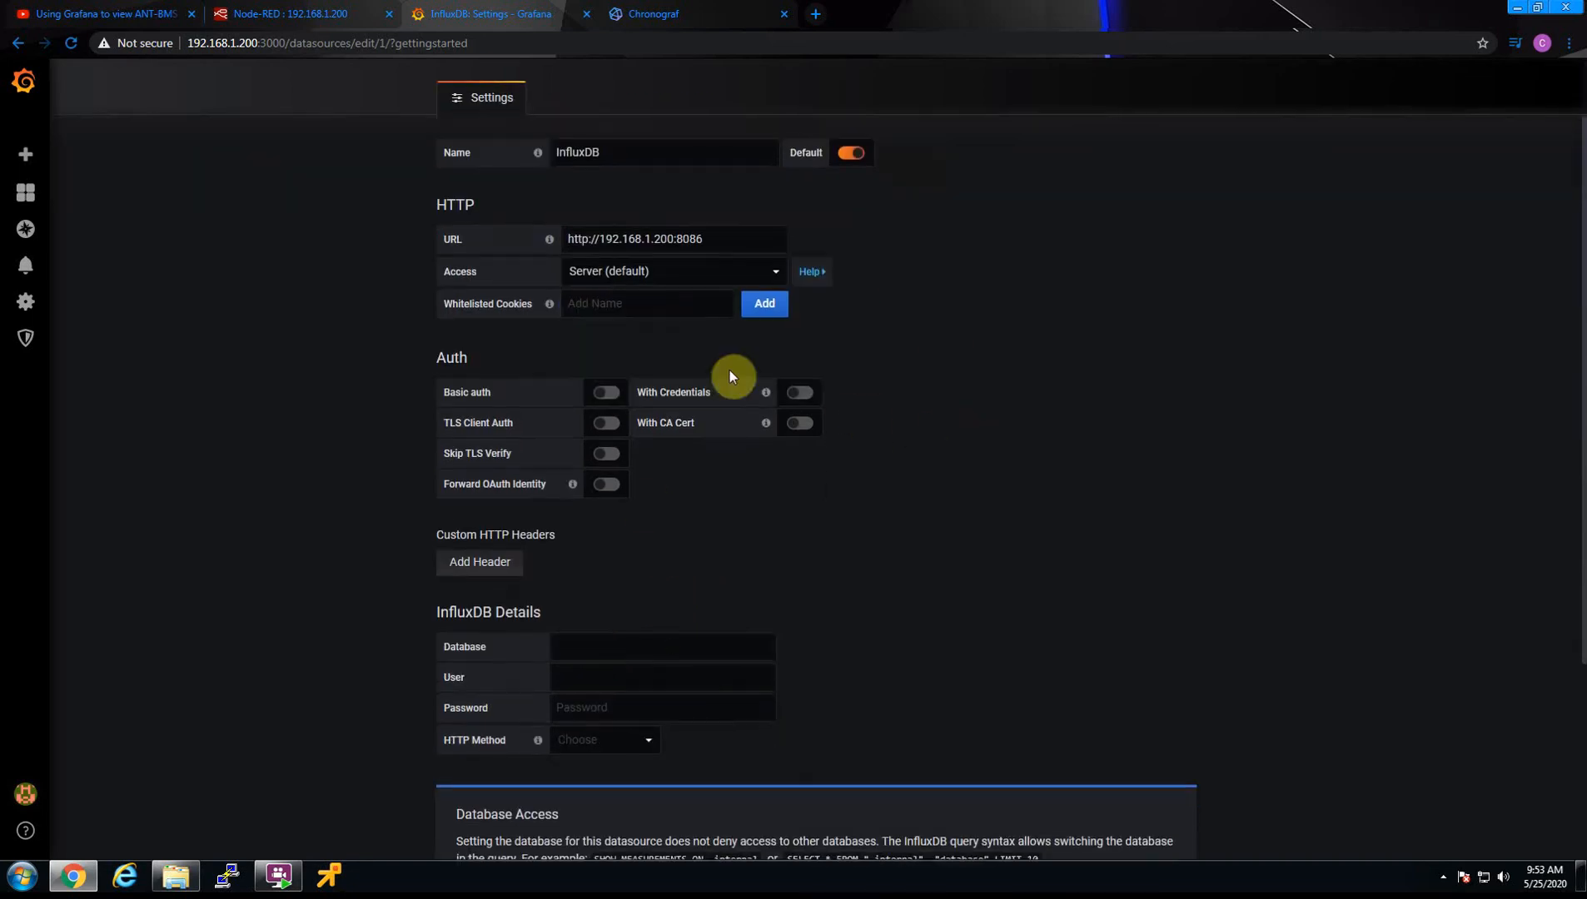
pyautogui.click(581, 645)
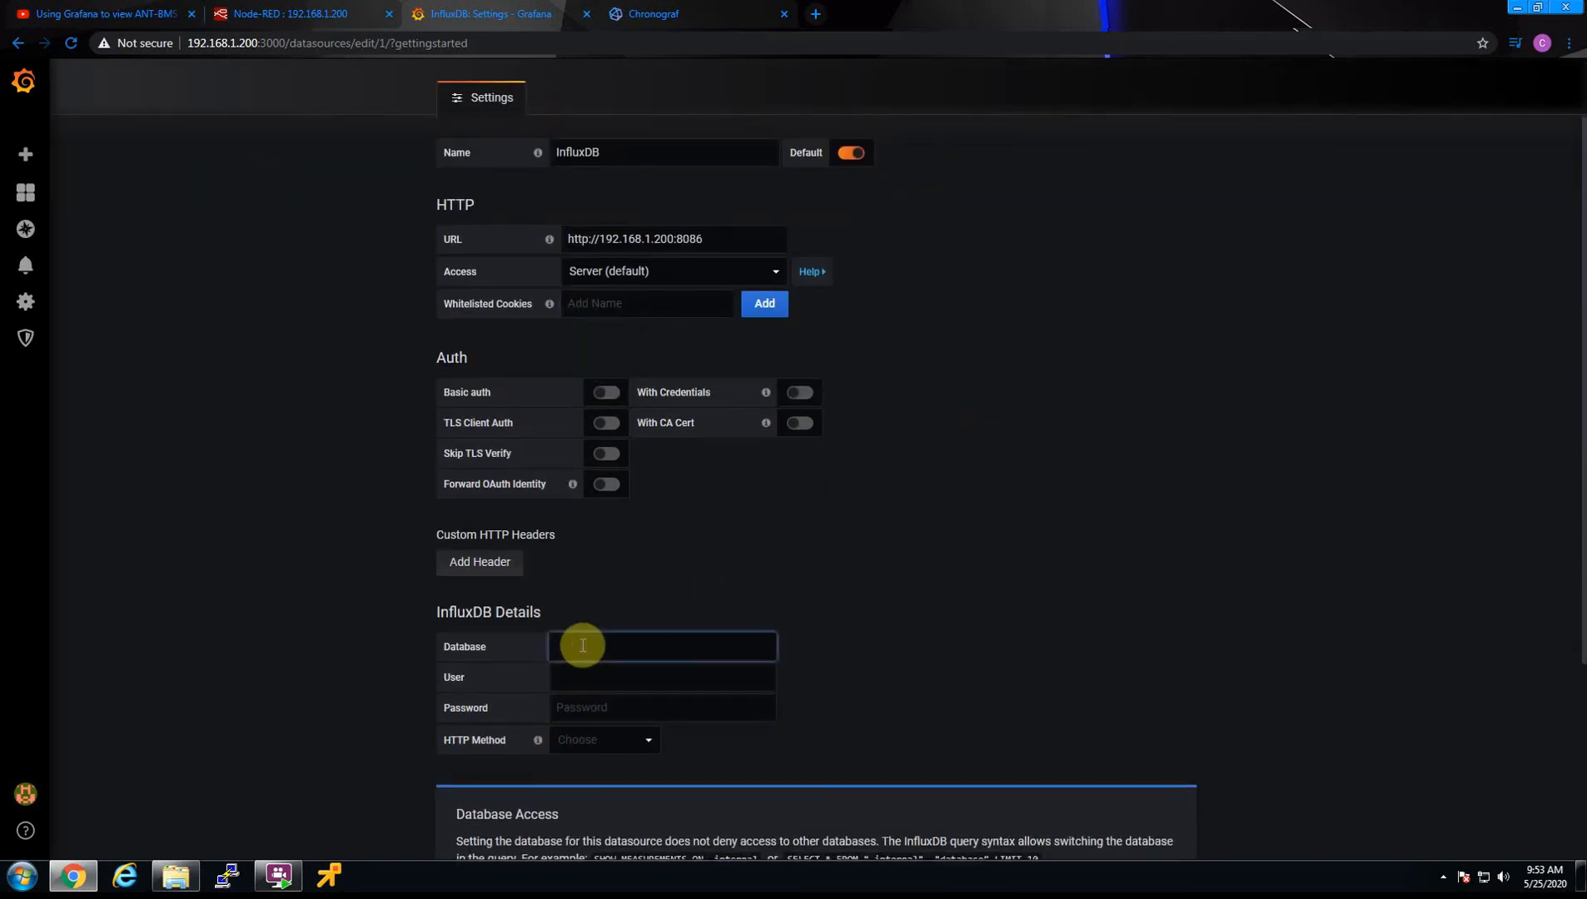
pyautogui.click(650, 10)
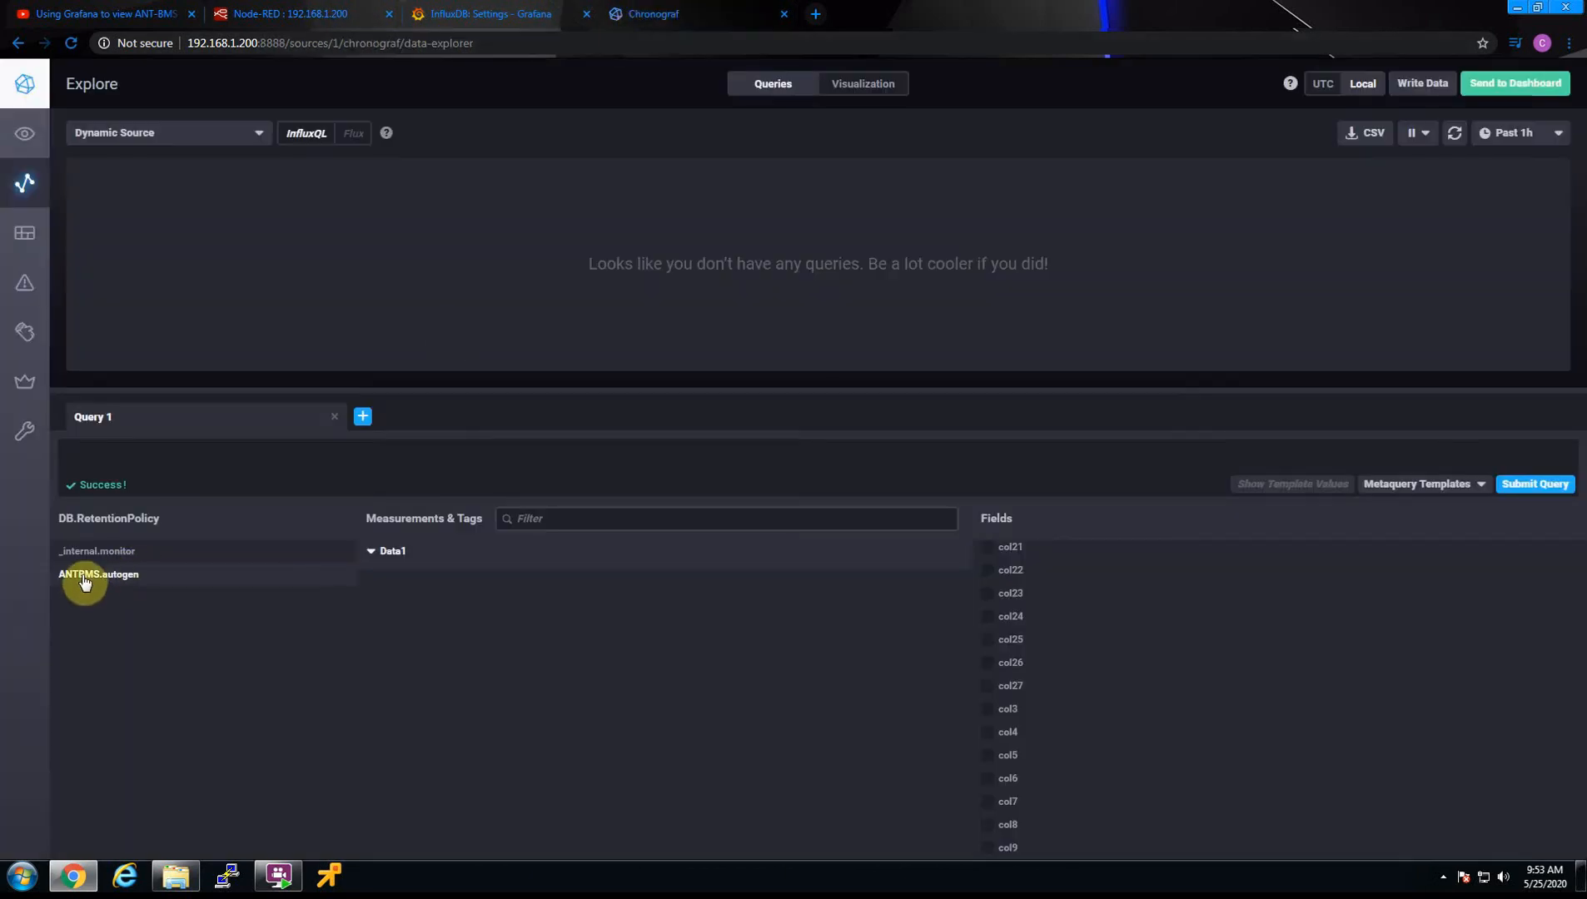
pyautogui.click(498, 13)
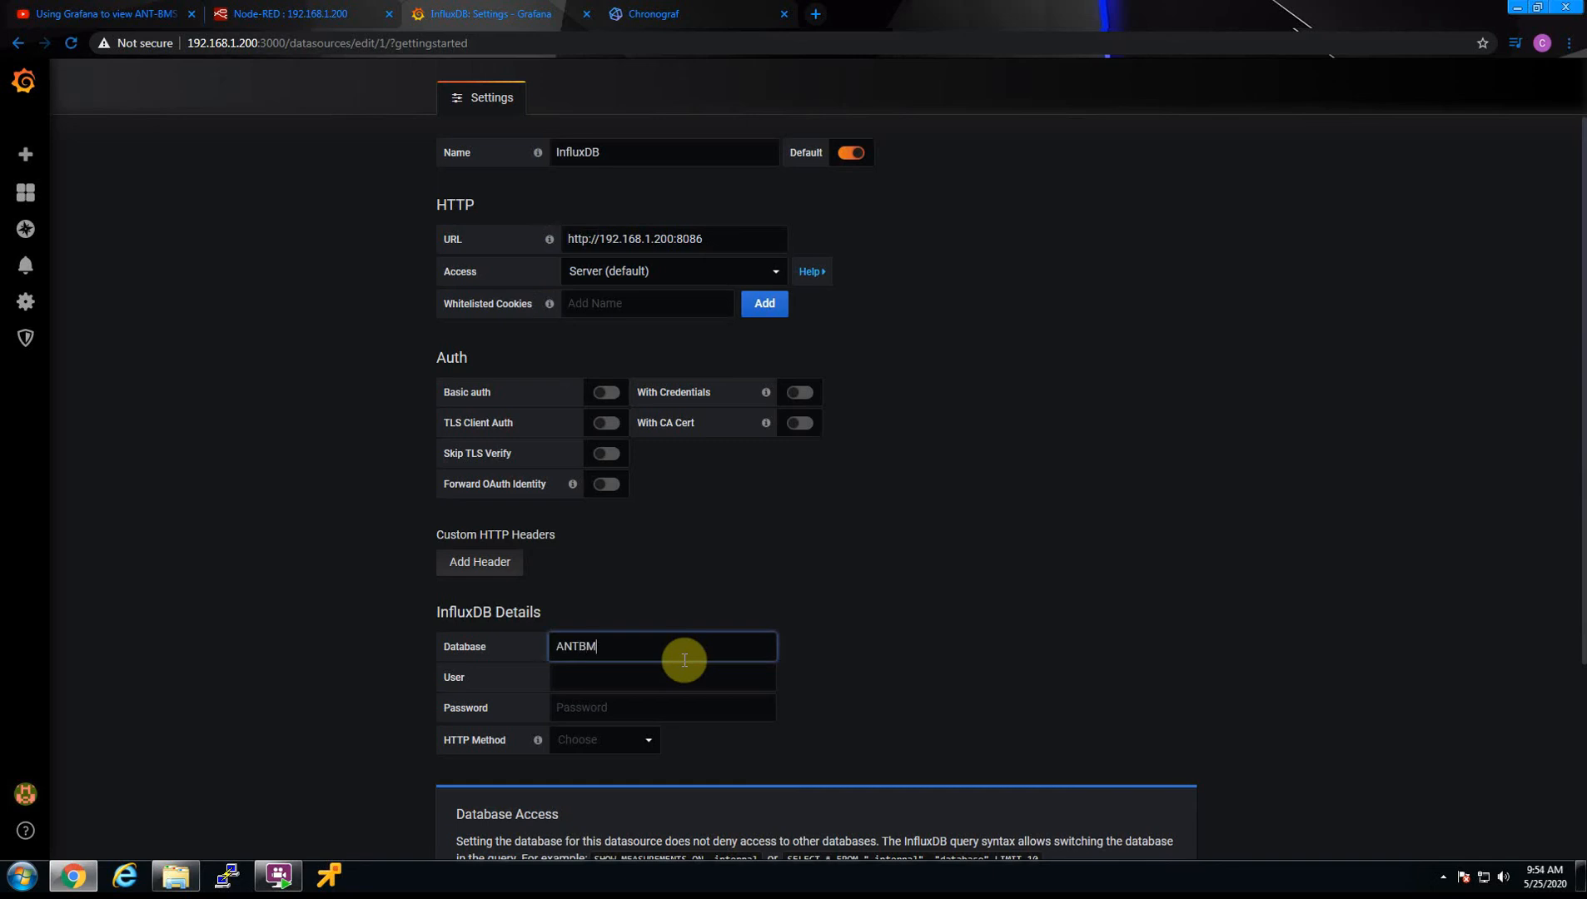
pyautogui.click(877, 588)
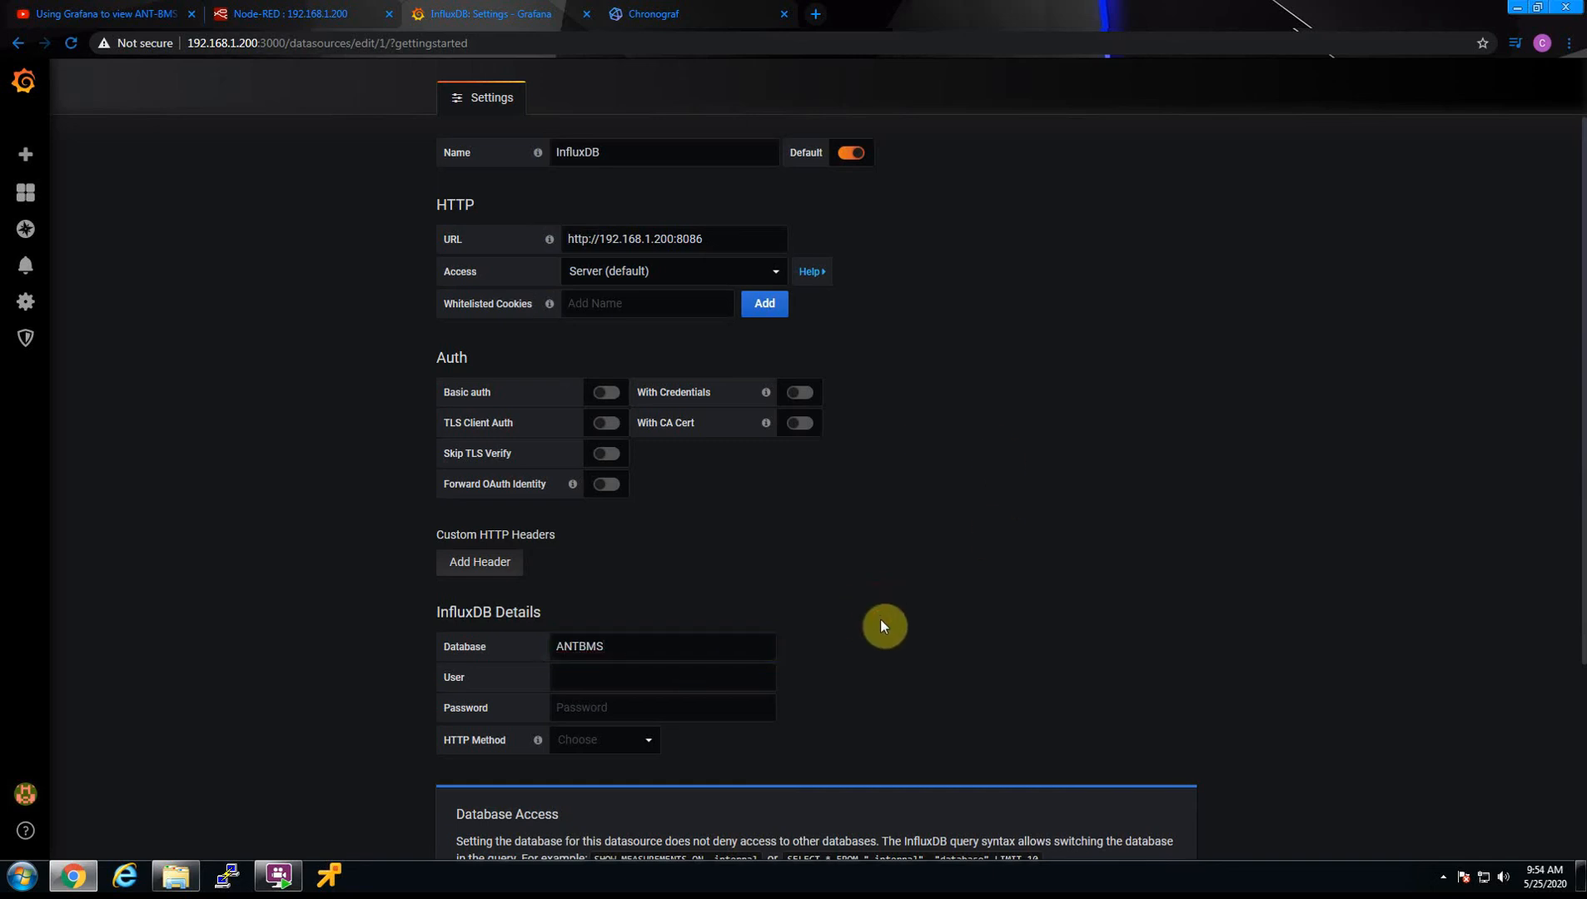
# Save and test the InfluxDB data source, then review its settings
pyautogui.scroll(-3, 882, 616)
pyautogui.scroll(-1, 895, 588)
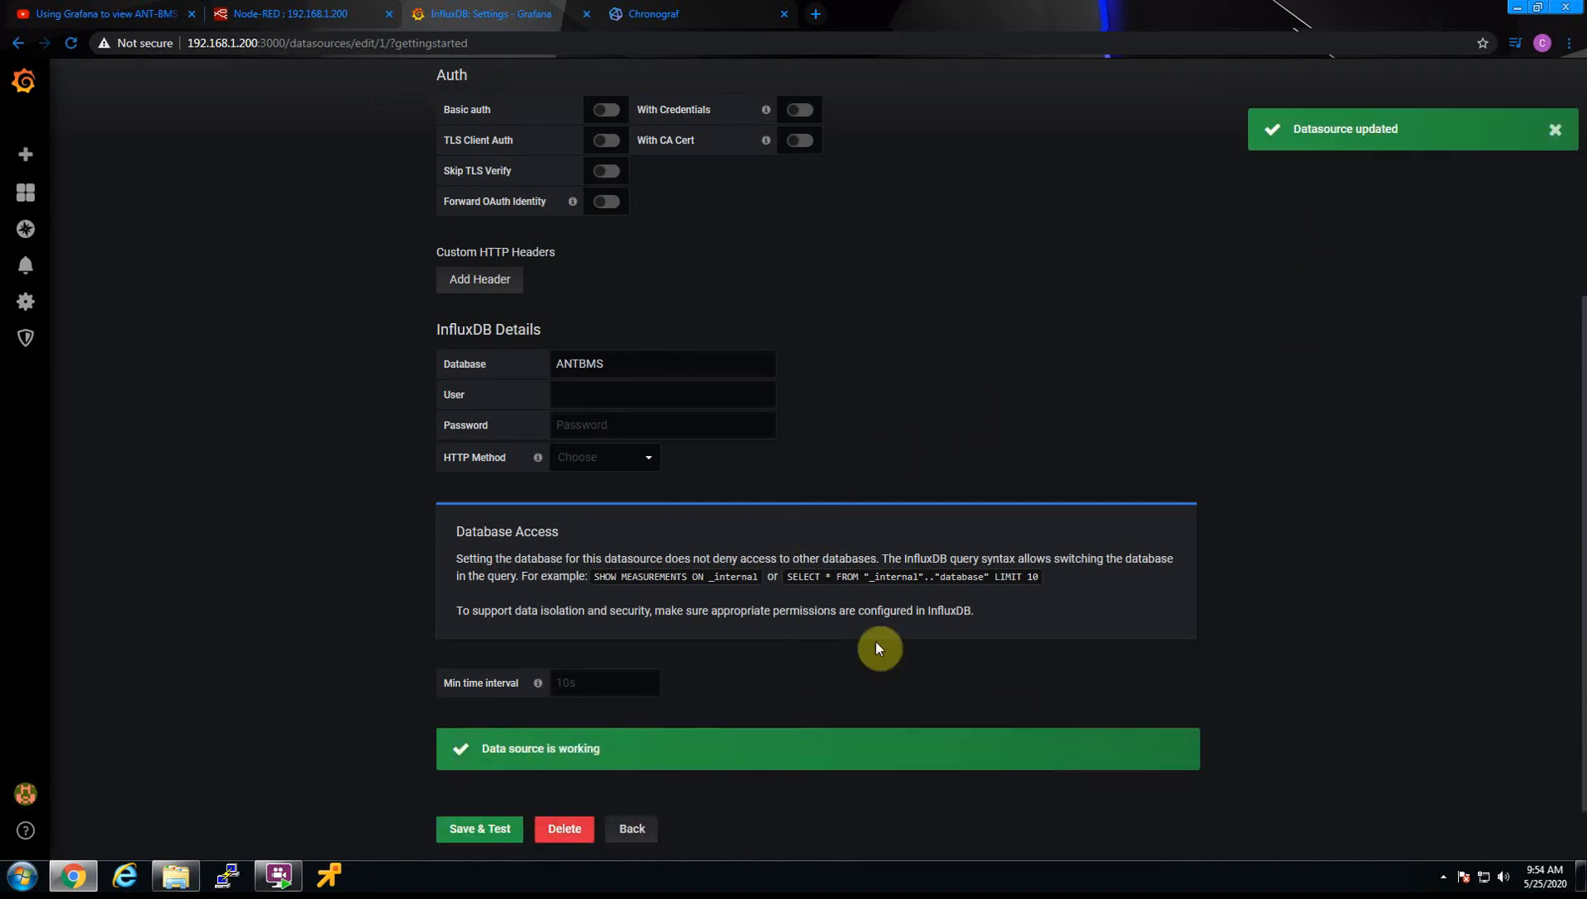
pyautogui.scroll(4, 1240, 300)
pyautogui.scroll(1, 1197, 355)
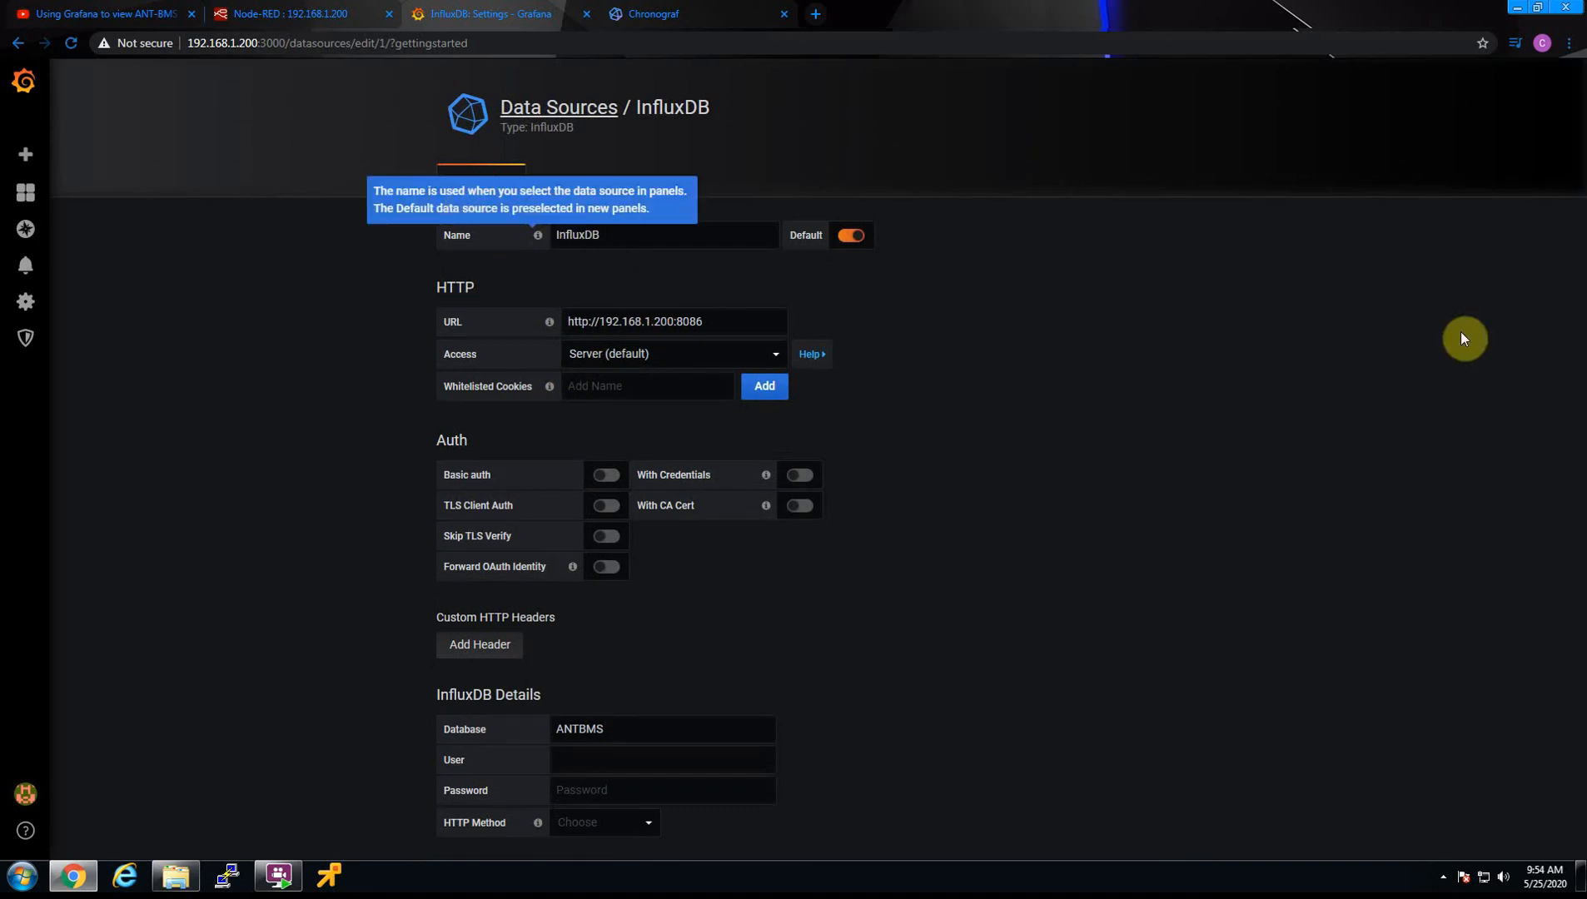
# Create a new dashboard from the home page and give its first panel the Graph visualization
pyautogui.moveTo(30, 197)
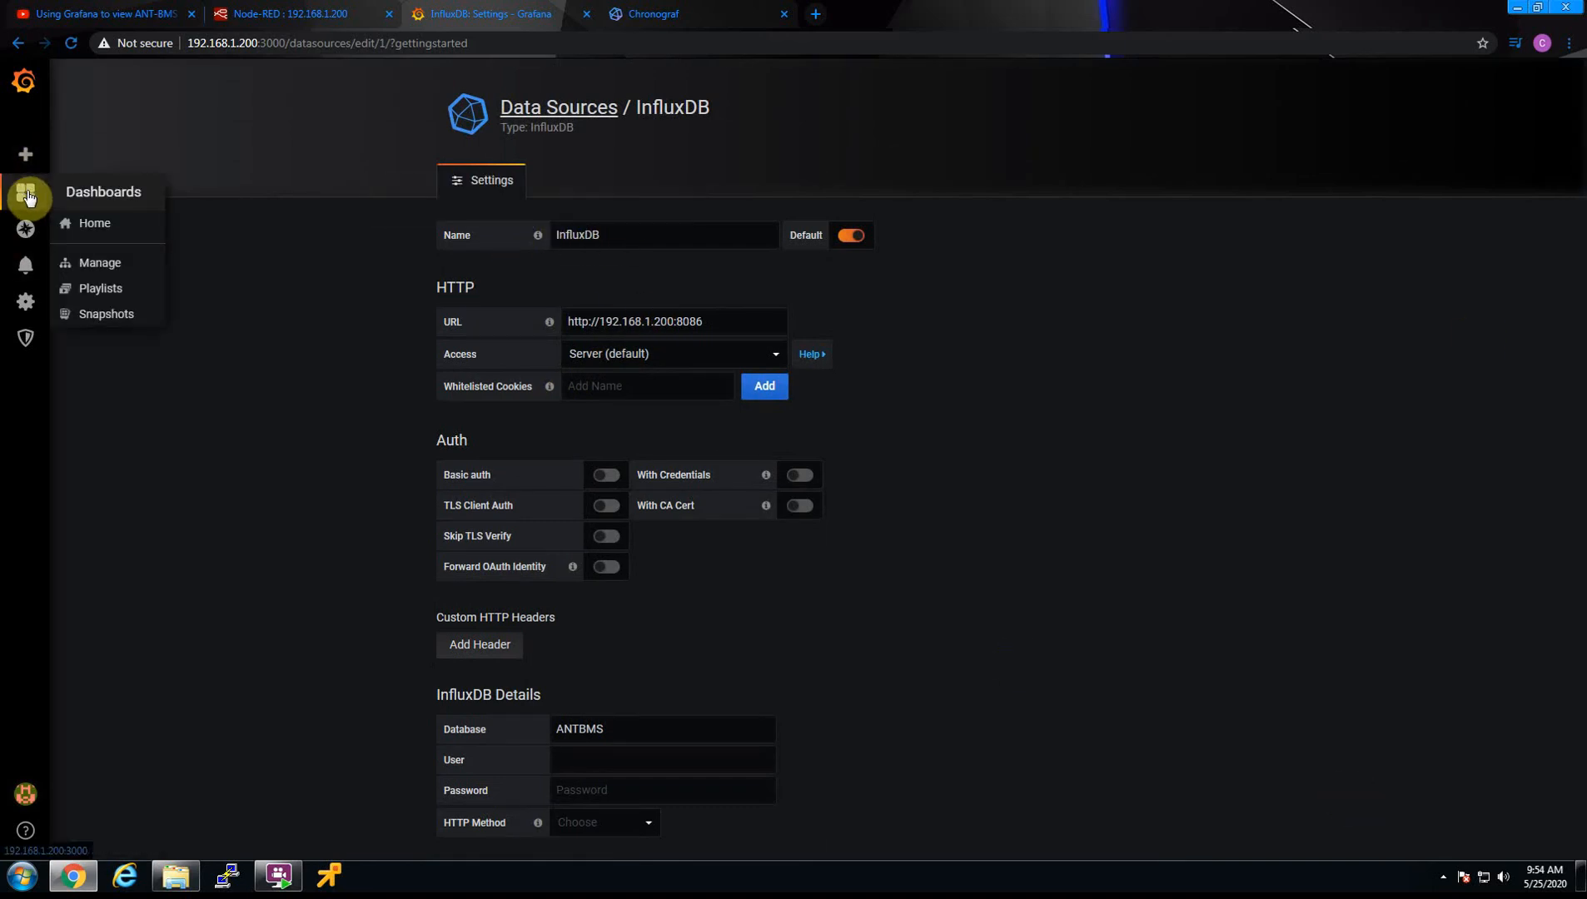
pyautogui.click(95, 224)
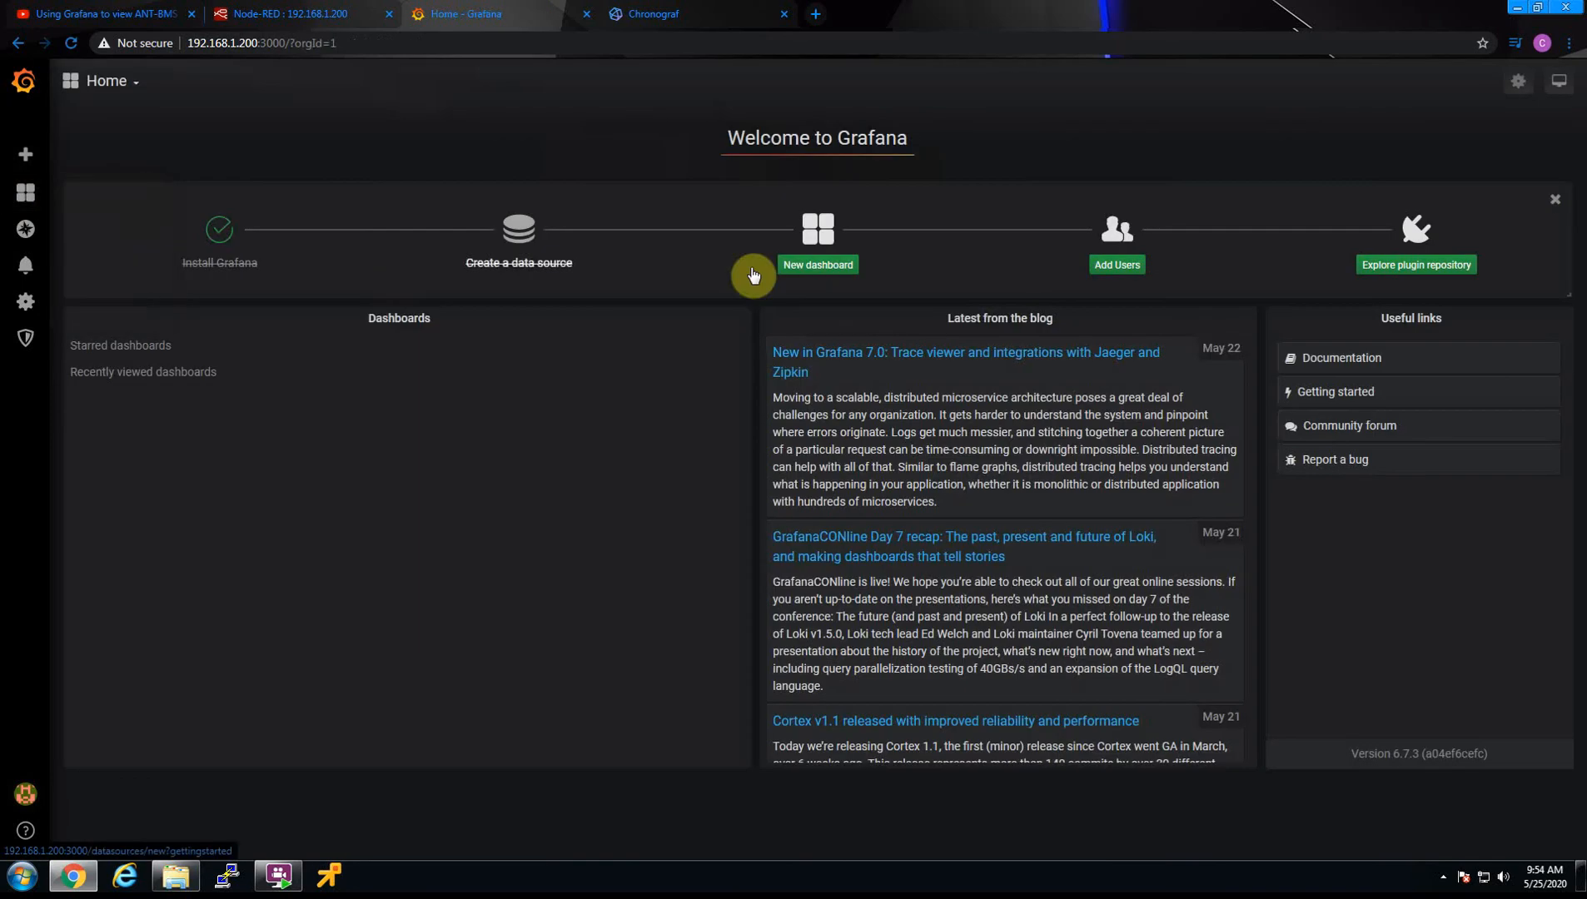
pyautogui.click(813, 240)
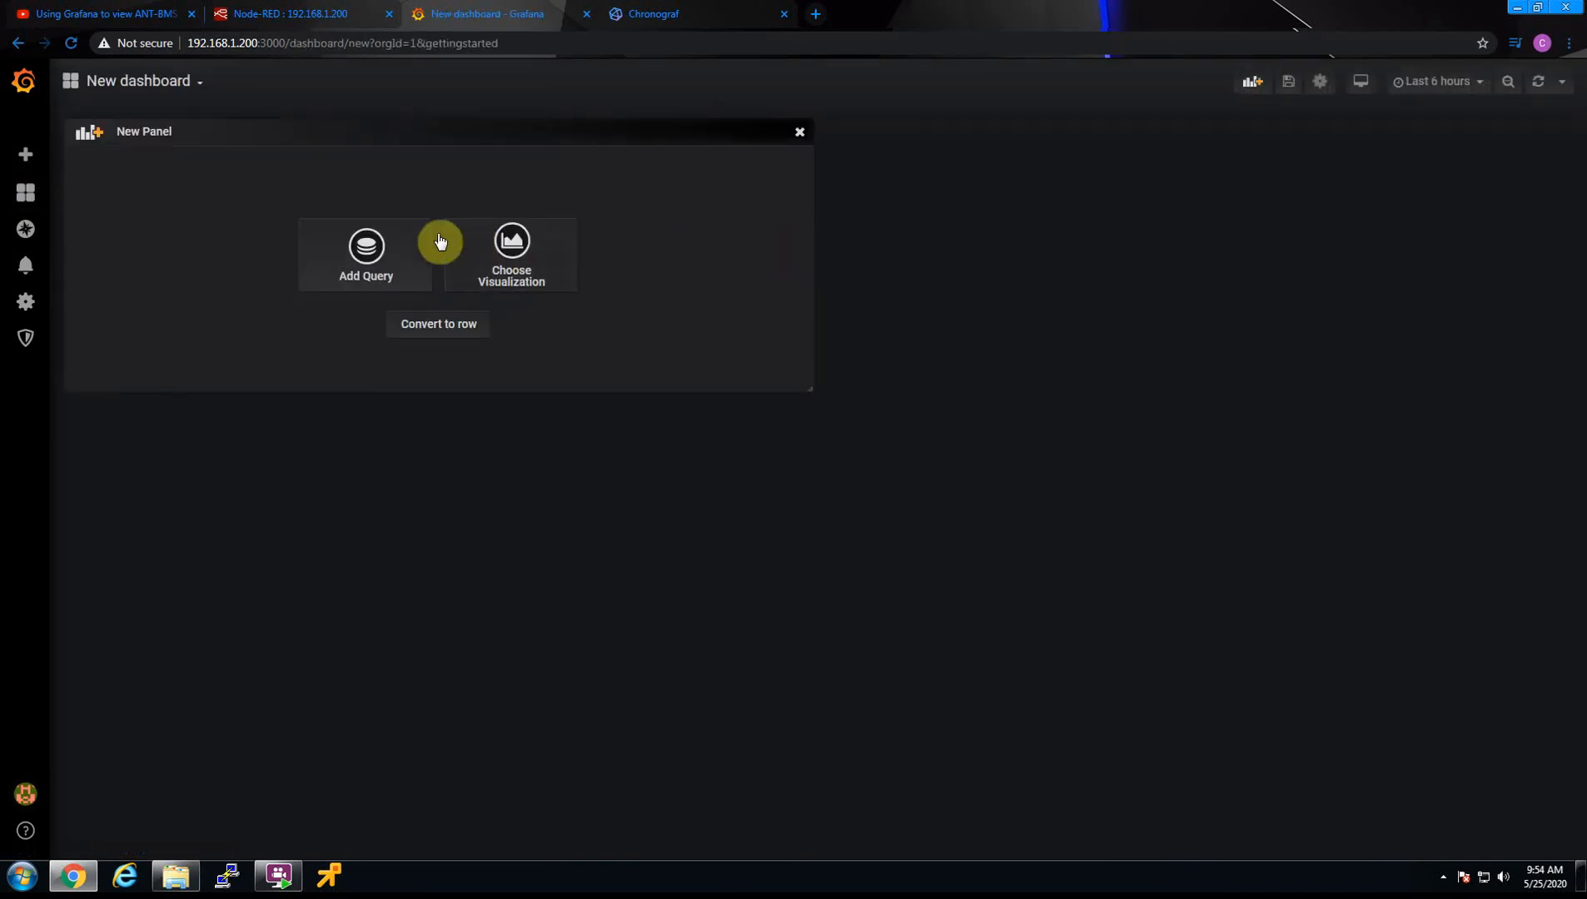
pyautogui.click(508, 248)
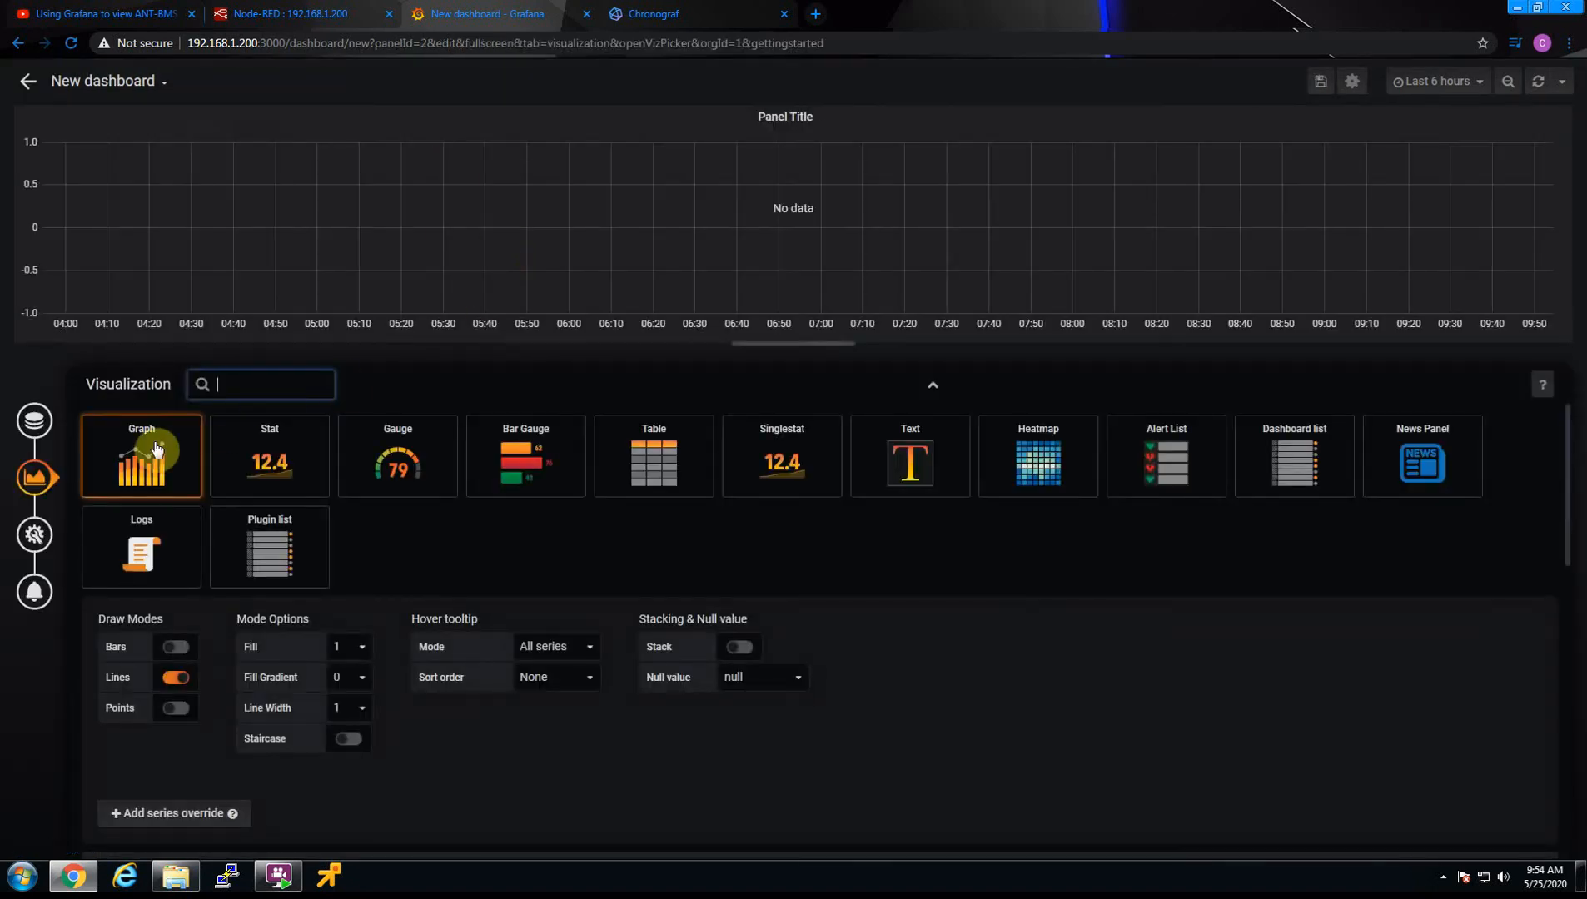
pyautogui.click(144, 466)
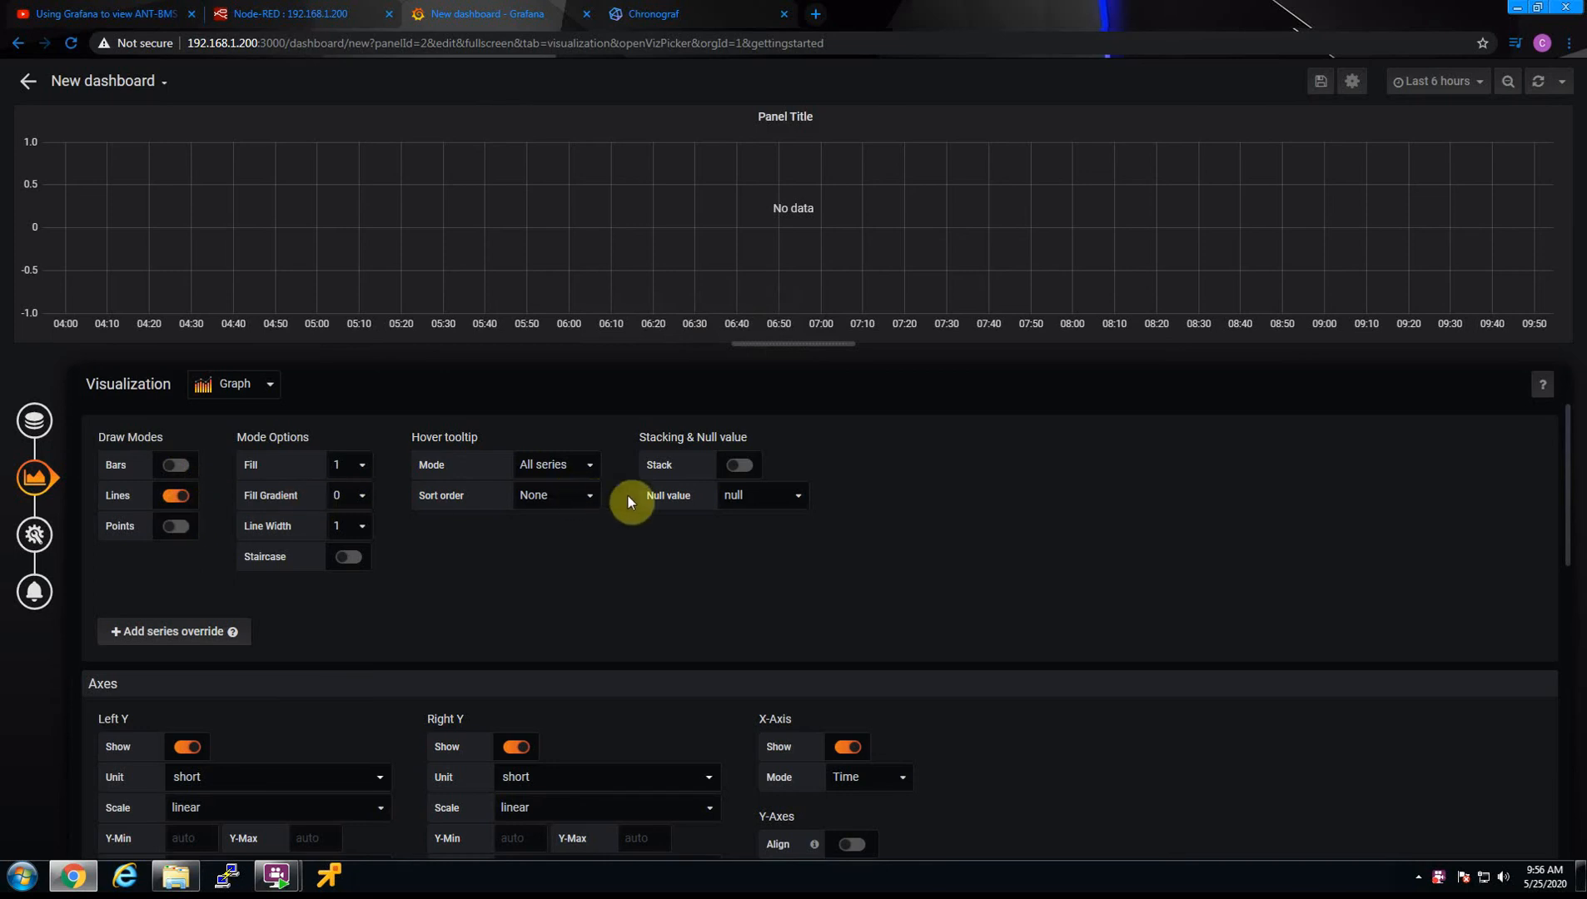
# Open the panel's queries, leave the data source on default and set query A's measurement to Data1
pyautogui.click(36, 420)
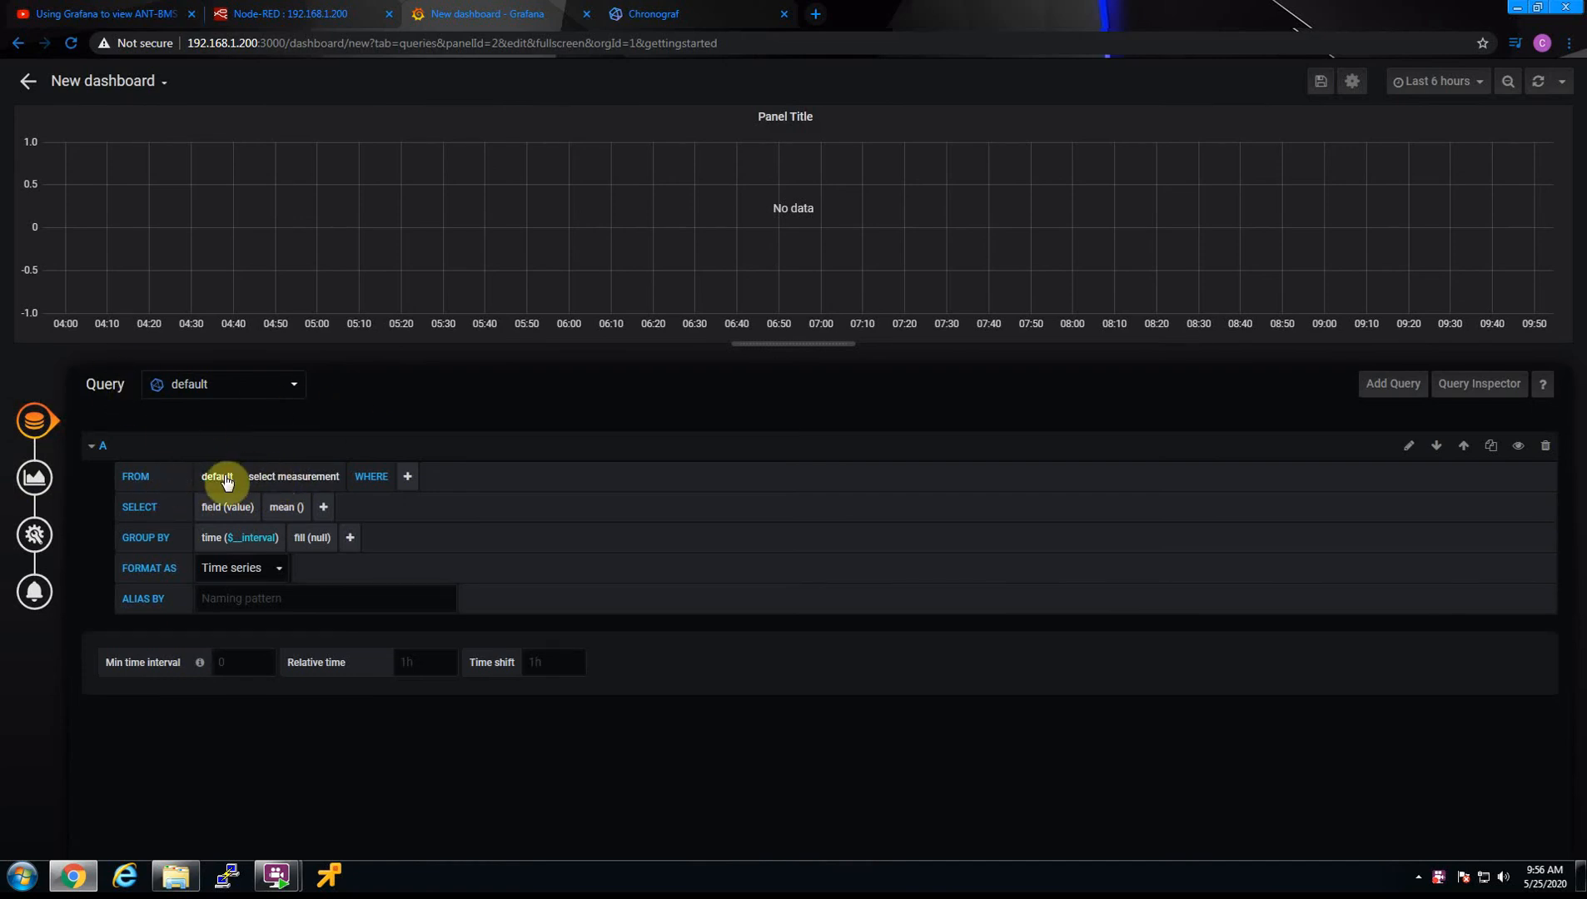
pyautogui.click(295, 384)
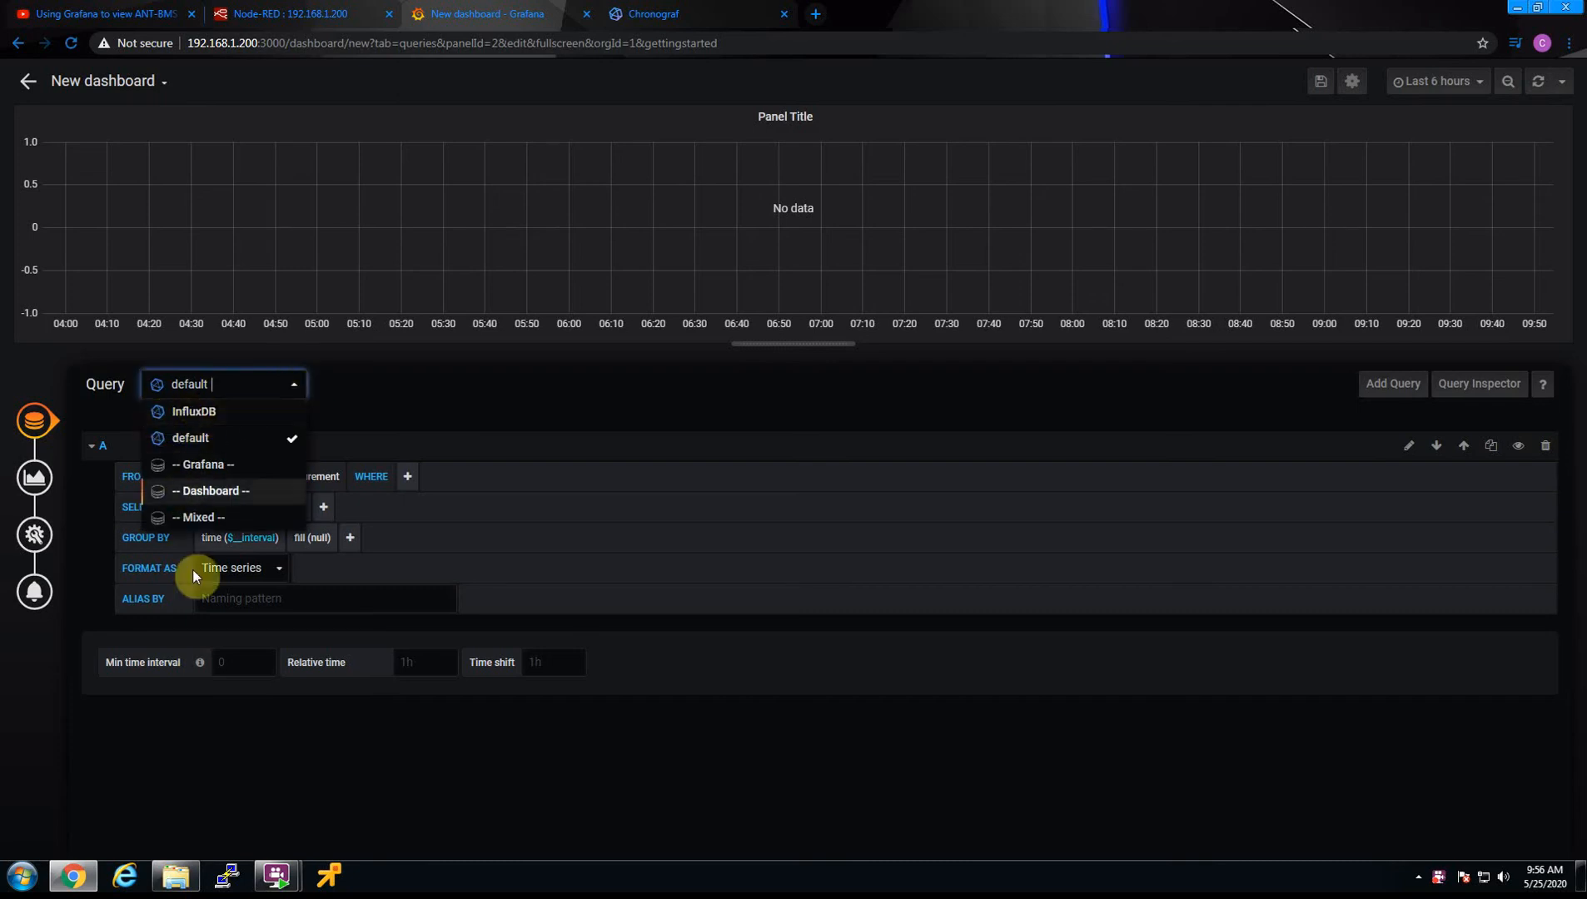
pyautogui.click(203, 417)
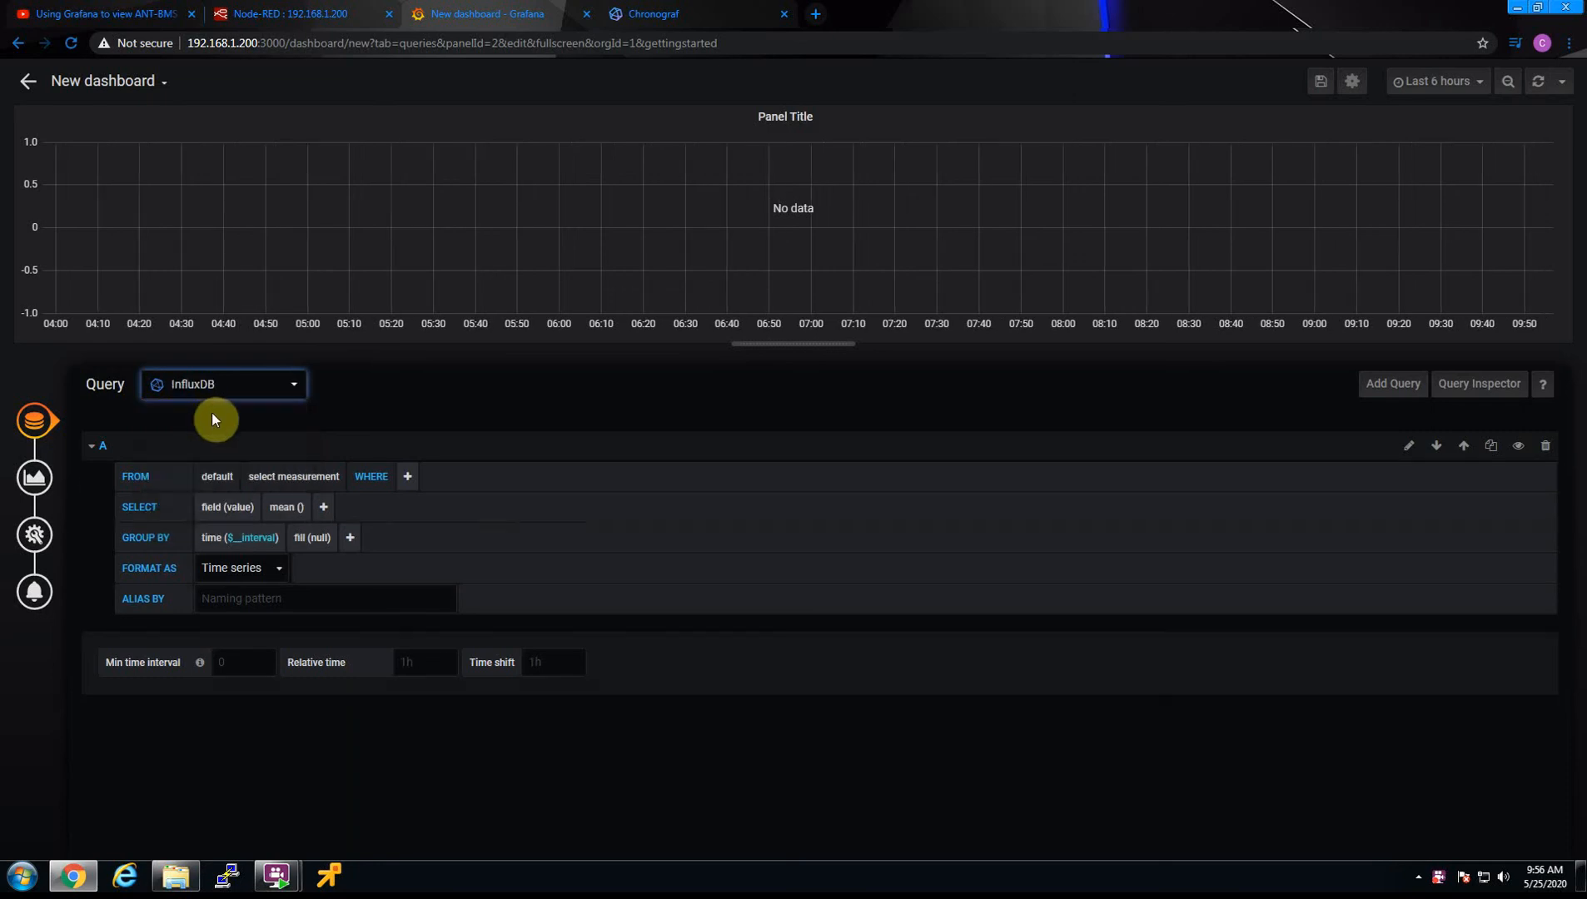
pyautogui.click(237, 385)
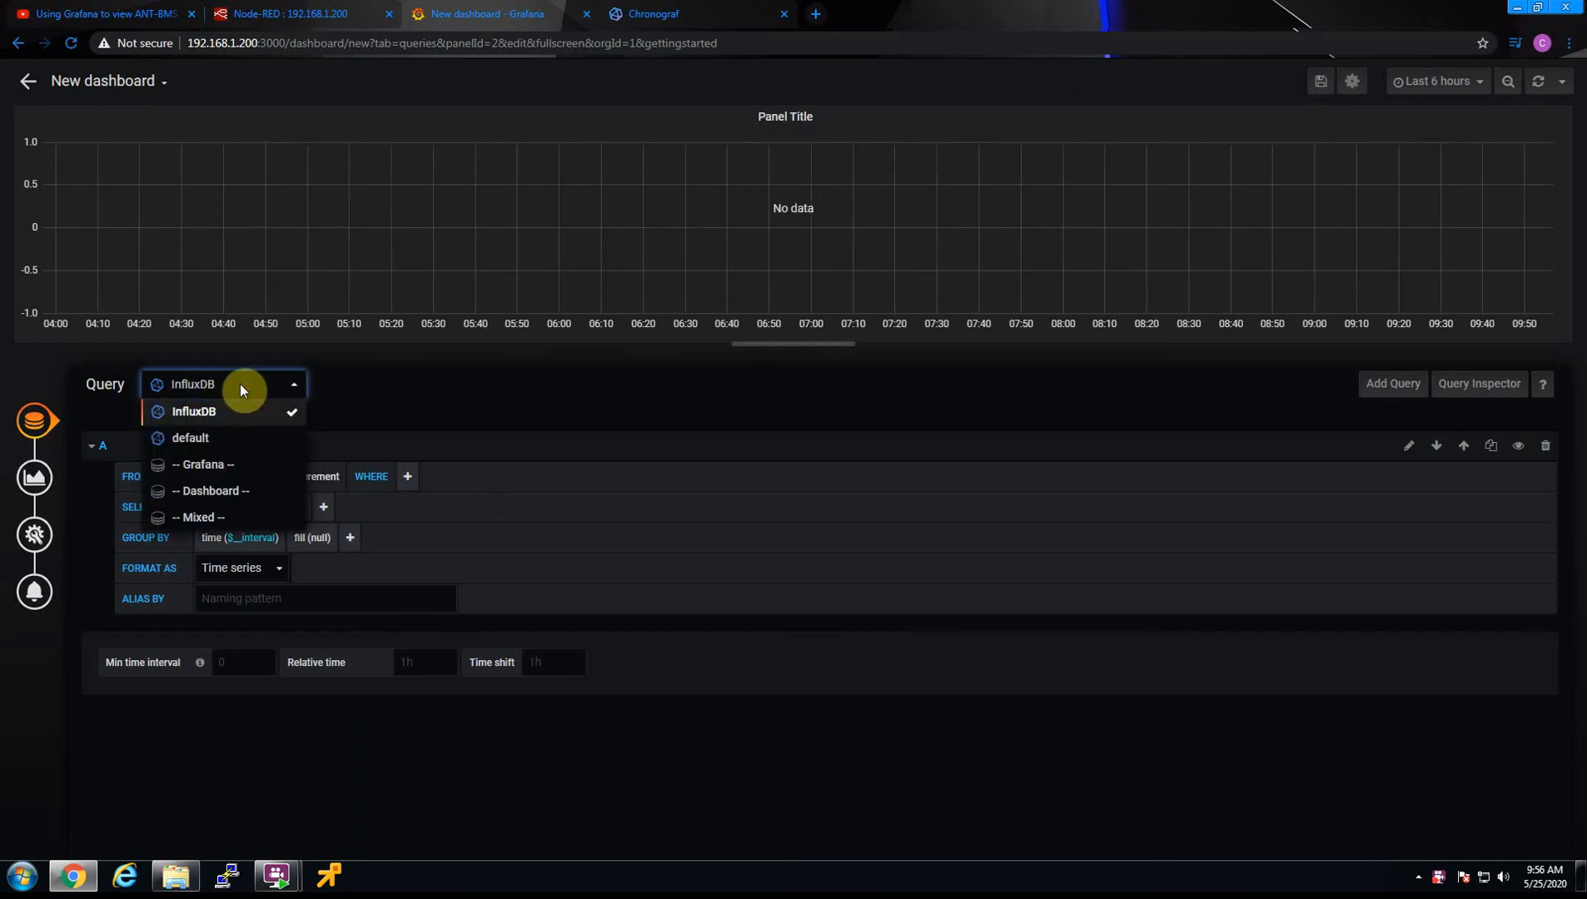
pyautogui.click(208, 433)
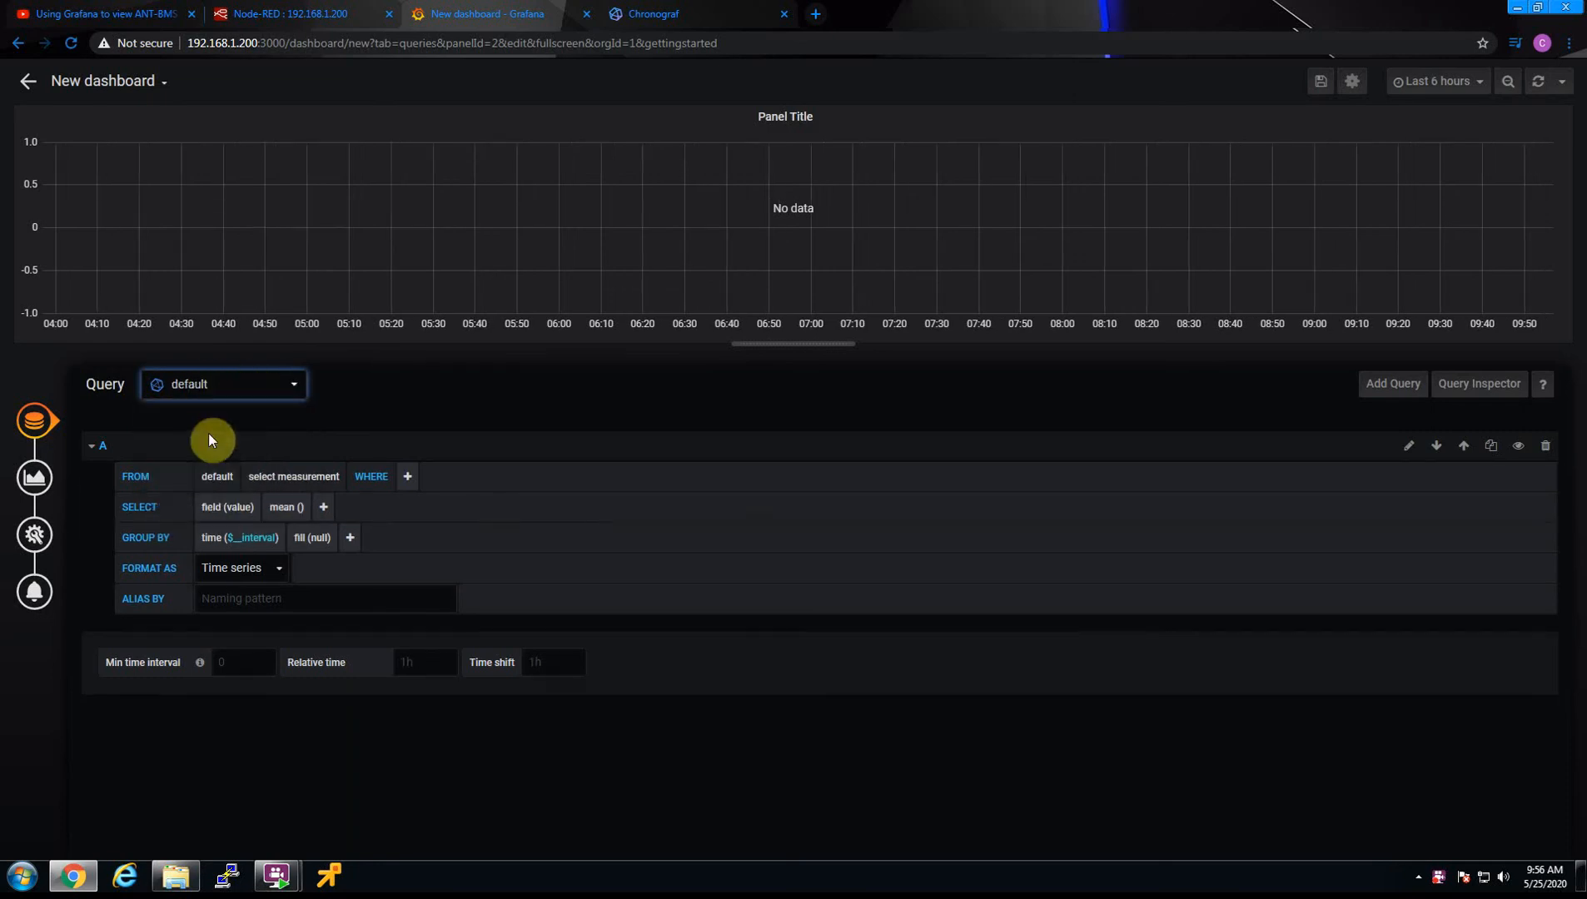
pyautogui.click(273, 476)
pyautogui.click(269, 504)
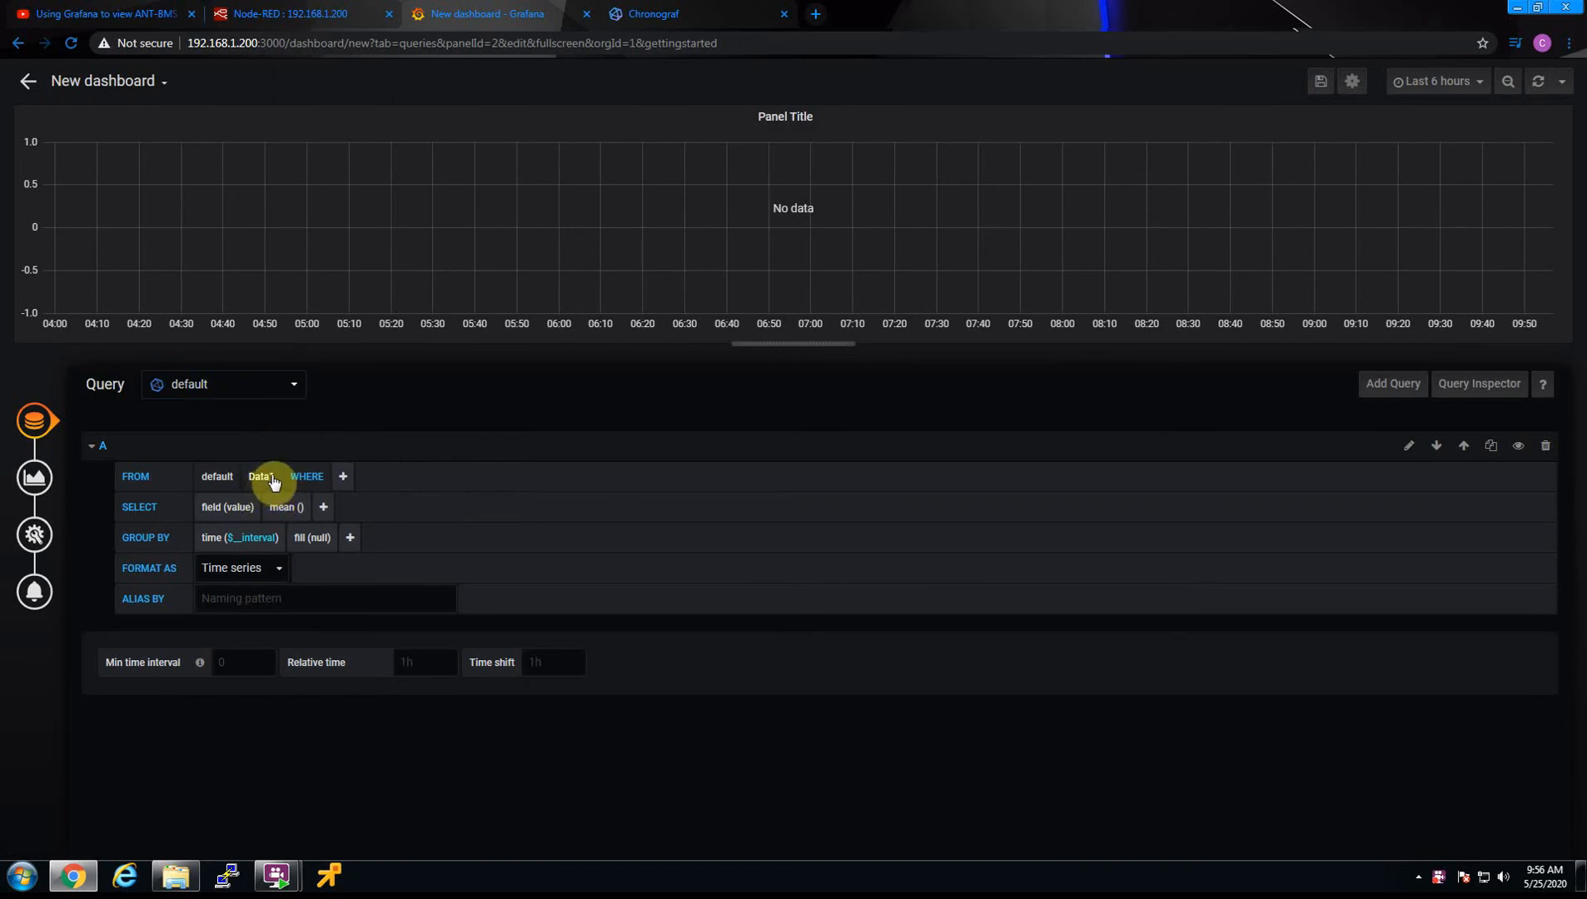
# Set query A's selected field to col27
pyautogui.click(241, 508)
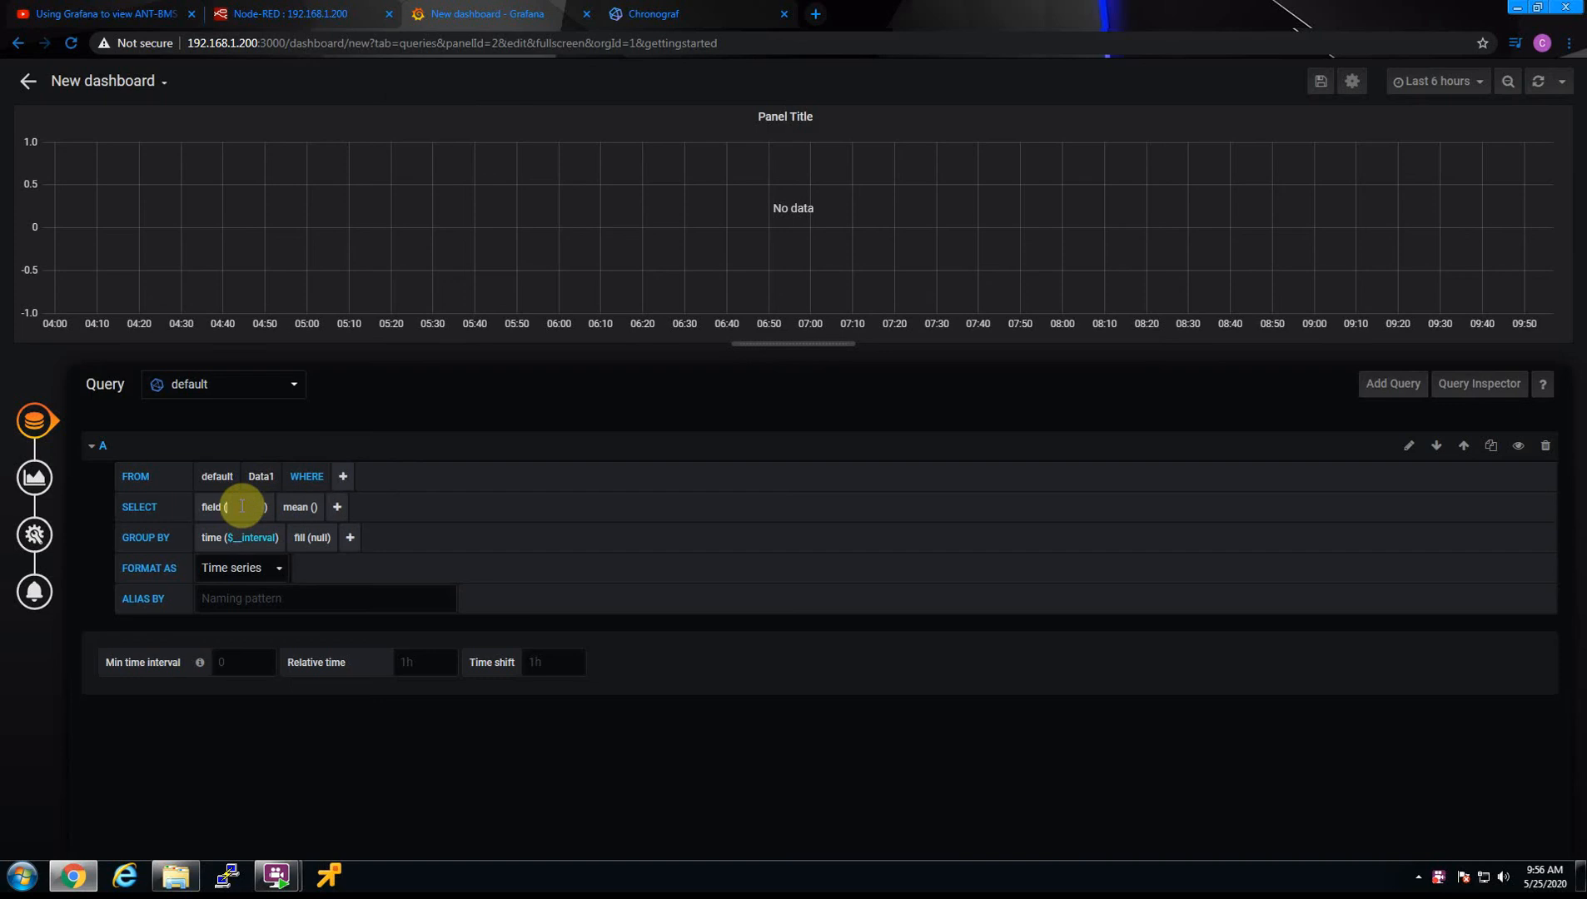
pyautogui.scroll(-1, 277, 616)
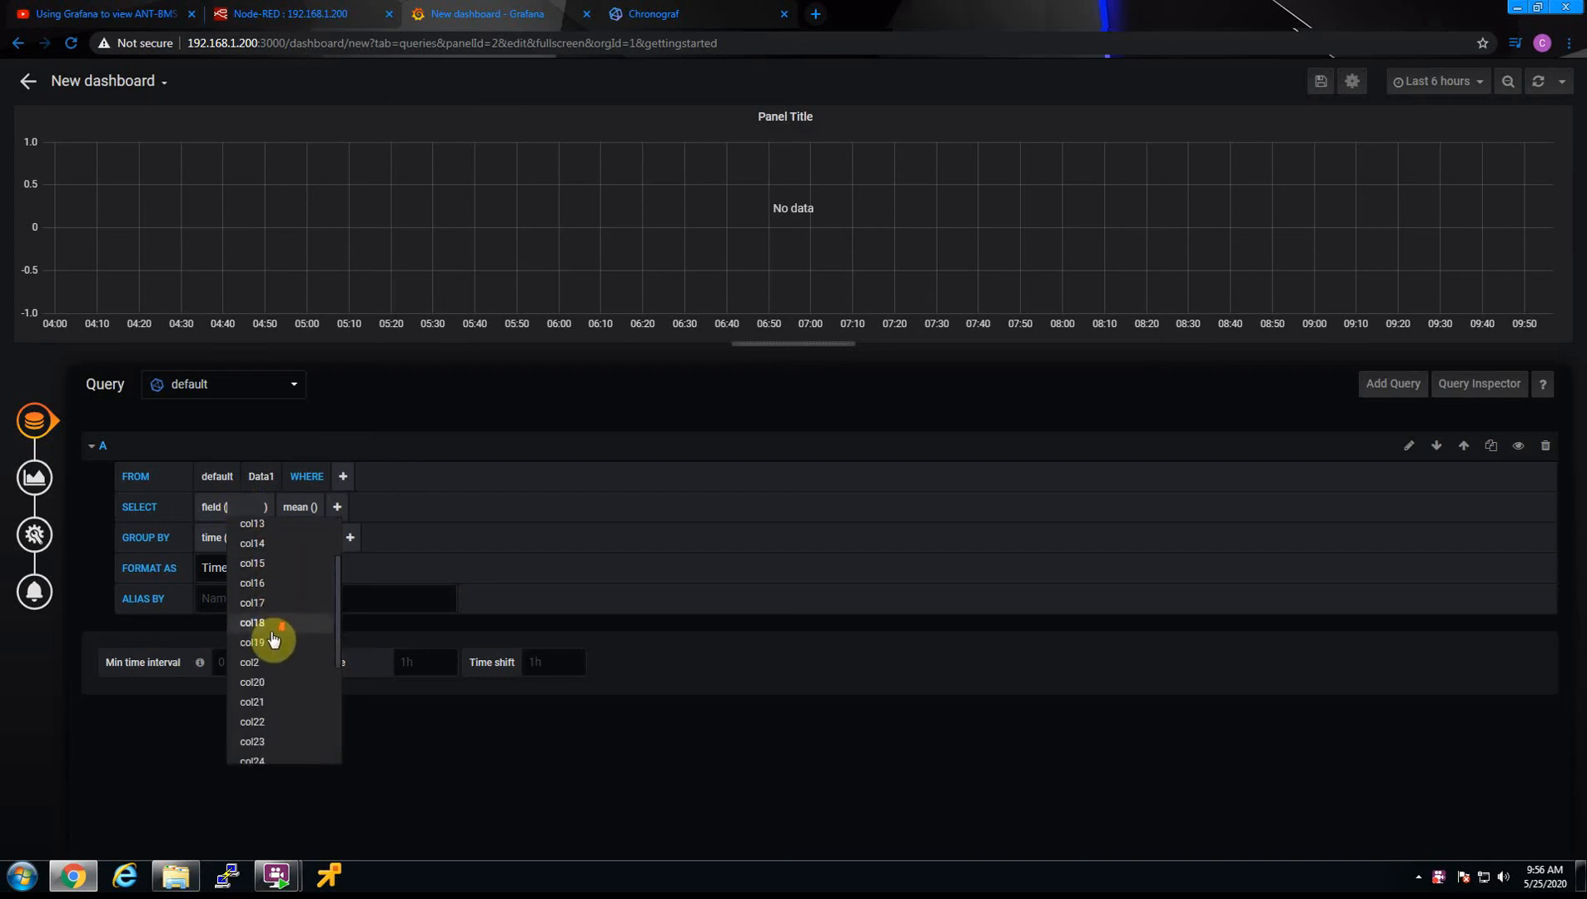
pyautogui.scroll(3, 275, 637)
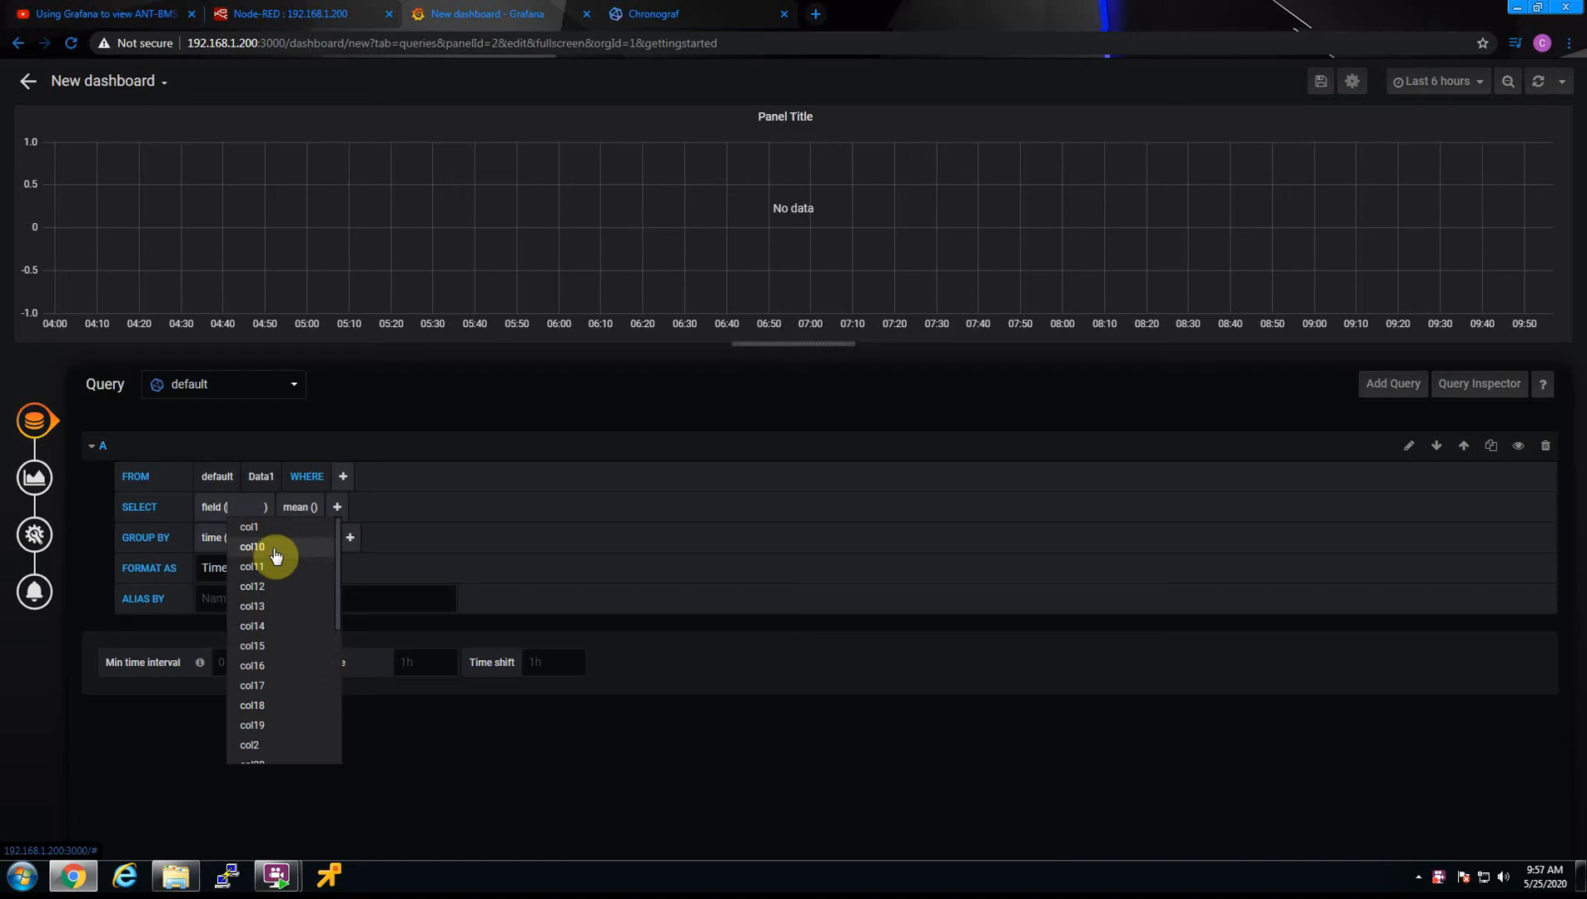
pyautogui.scroll(-2, 278, 662)
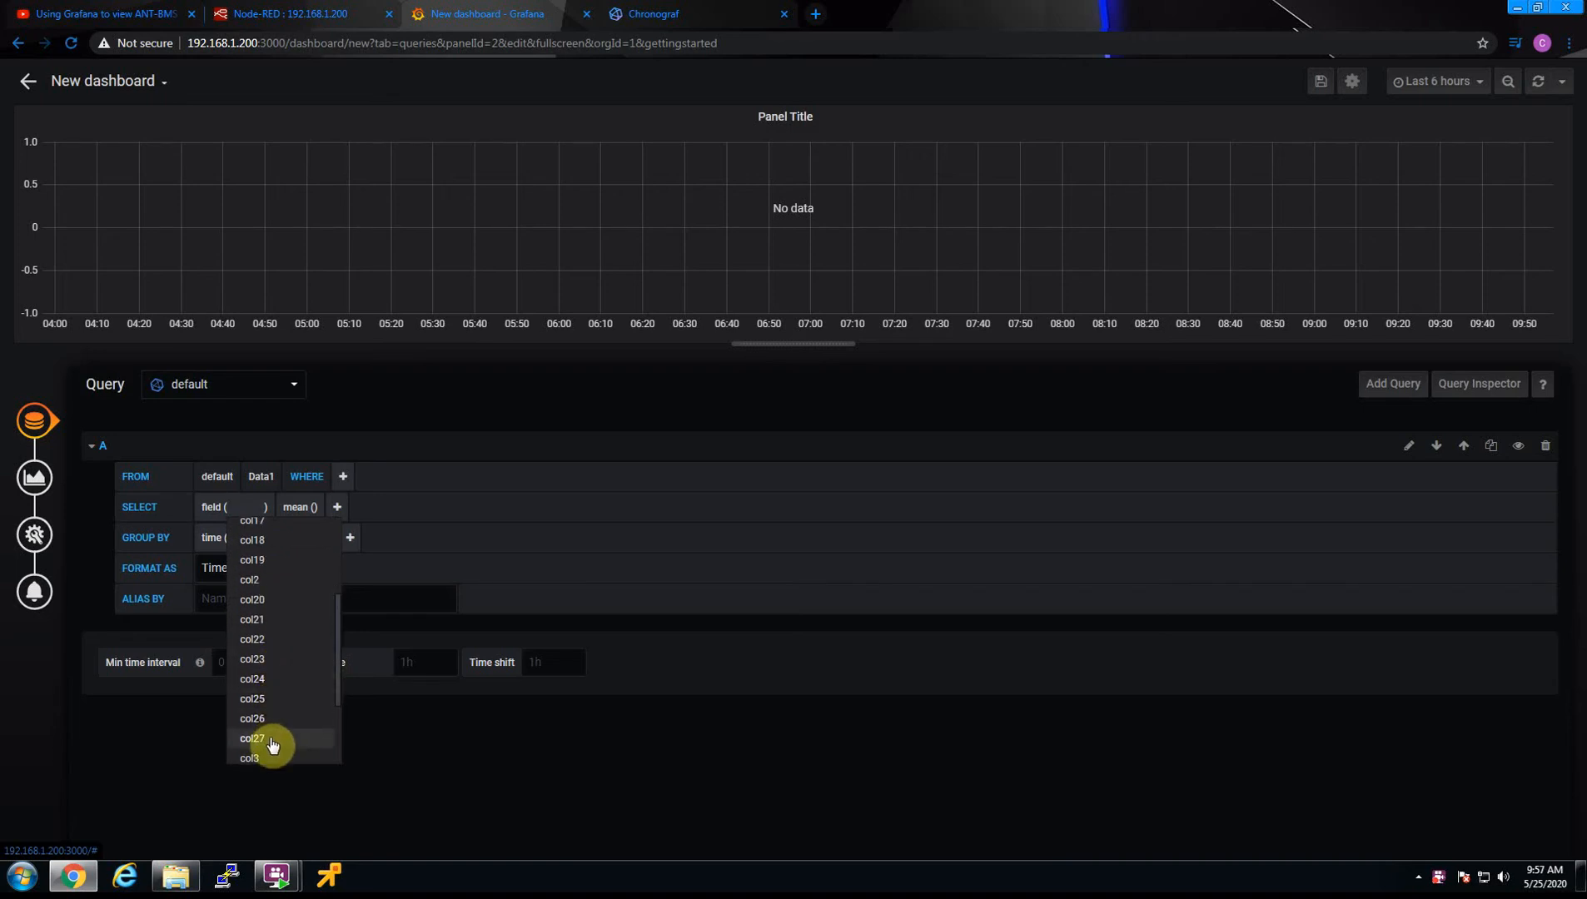
pyautogui.scroll(-2, 274, 742)
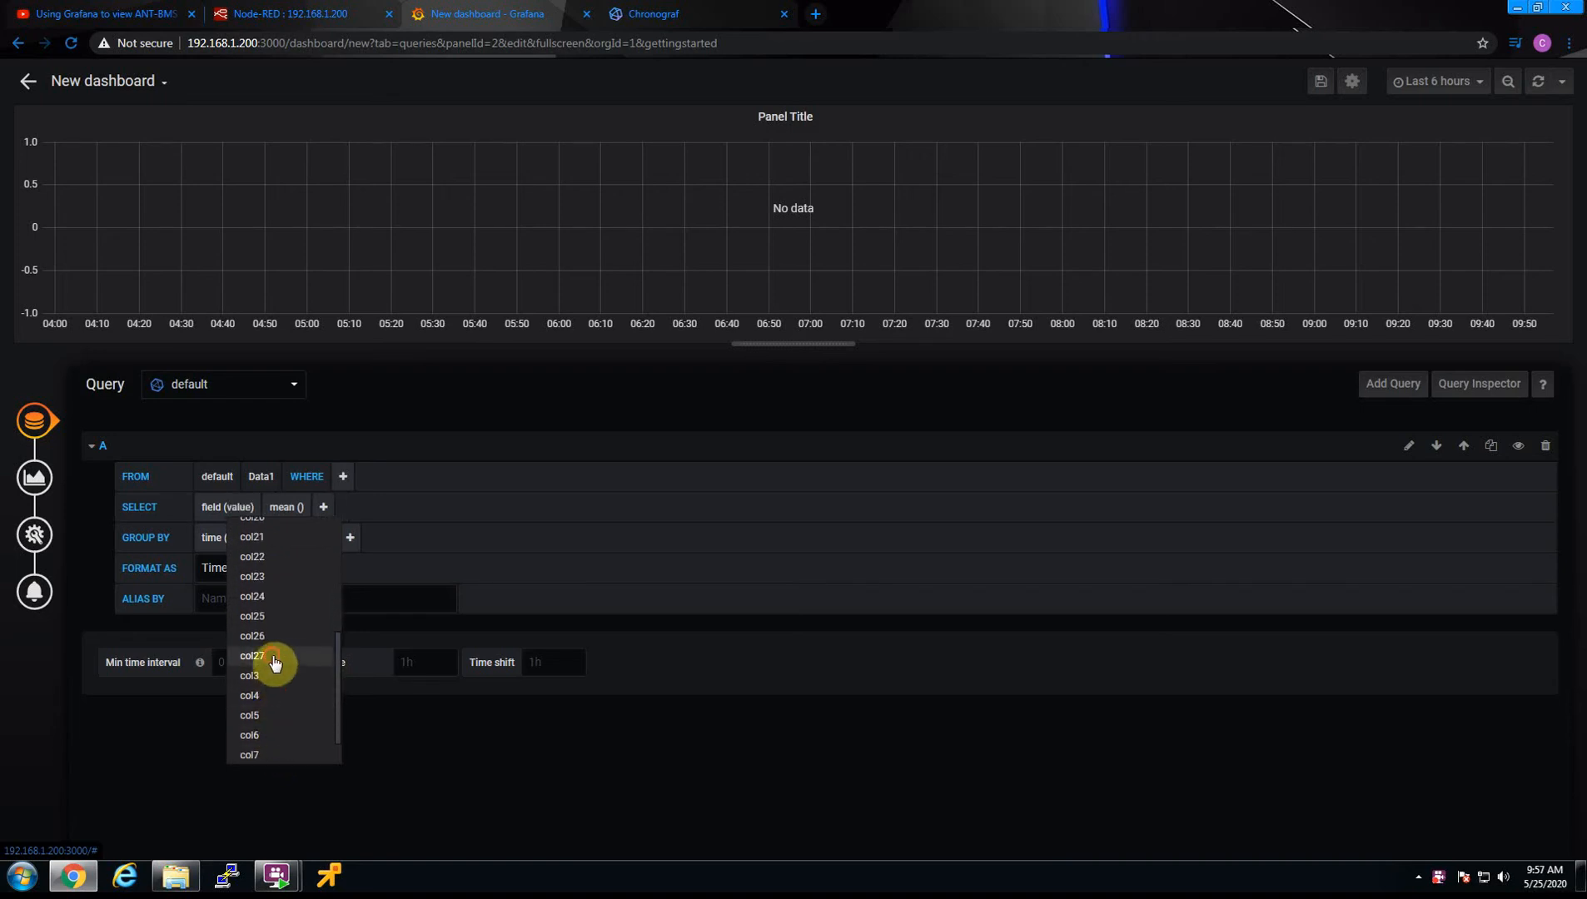
pyautogui.click(274, 662)
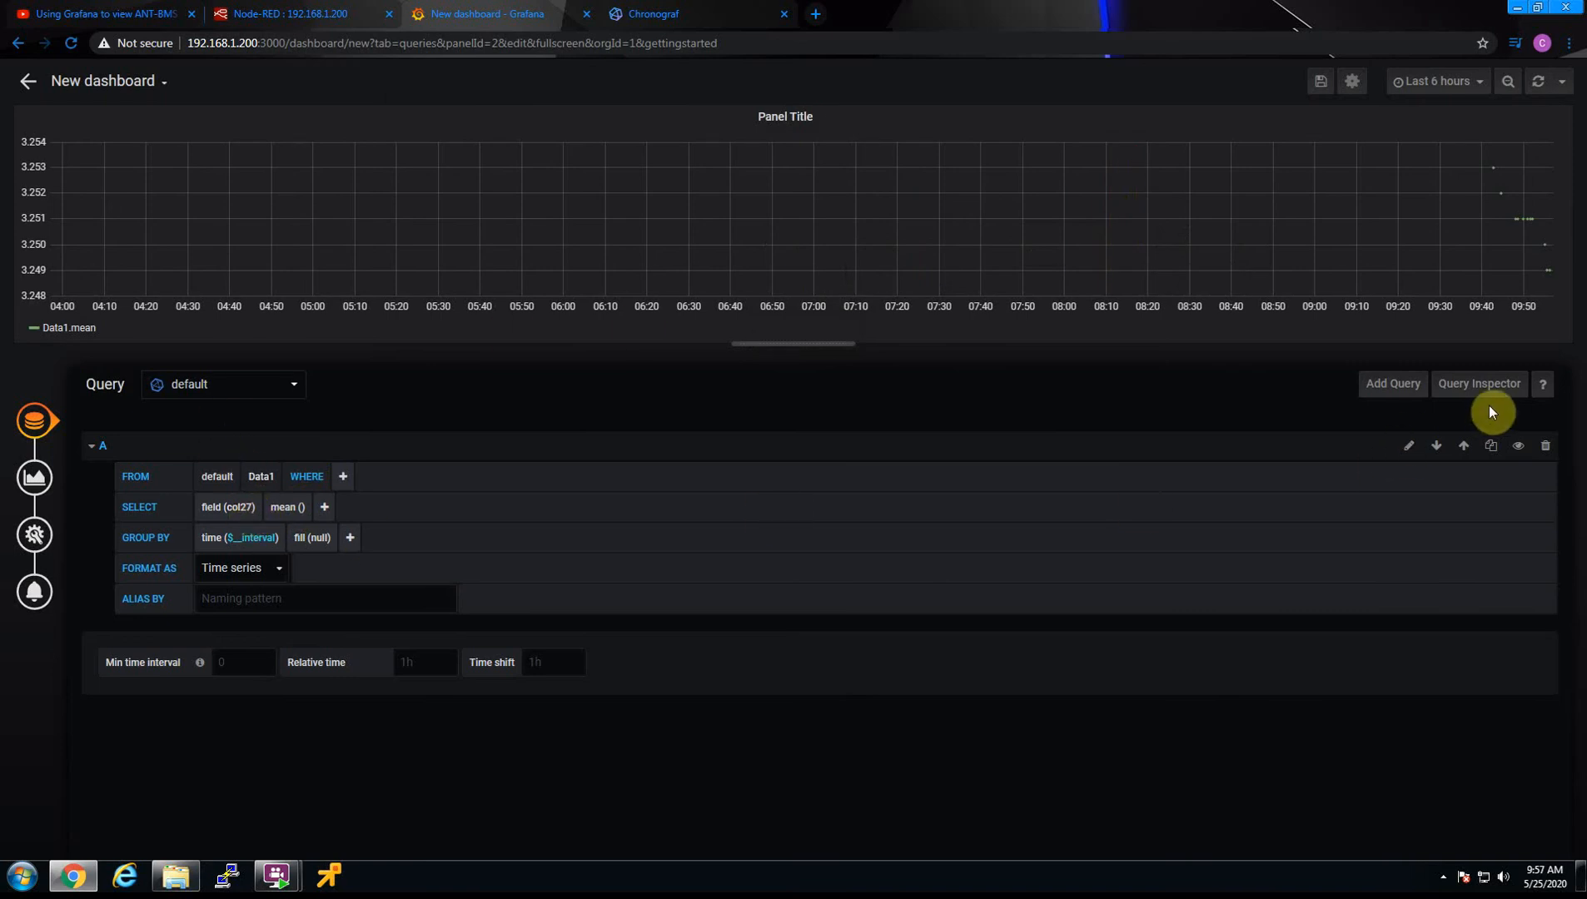
# Add a second query on the Data1 measurement with the col26 field
pyautogui.click(1393, 388)
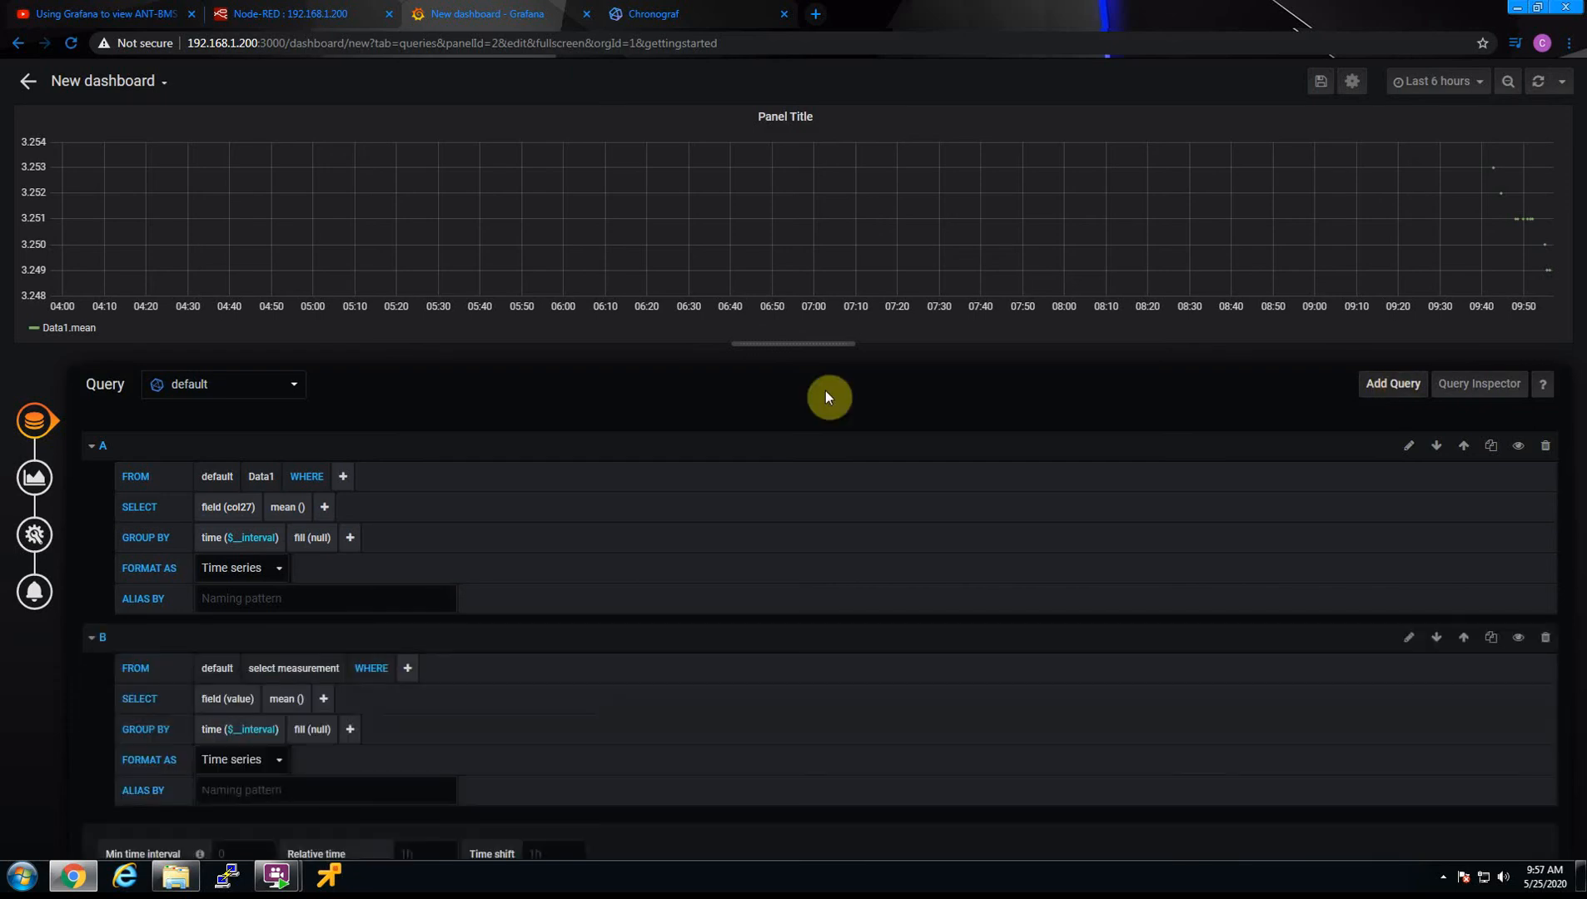
pyautogui.click(250, 699)
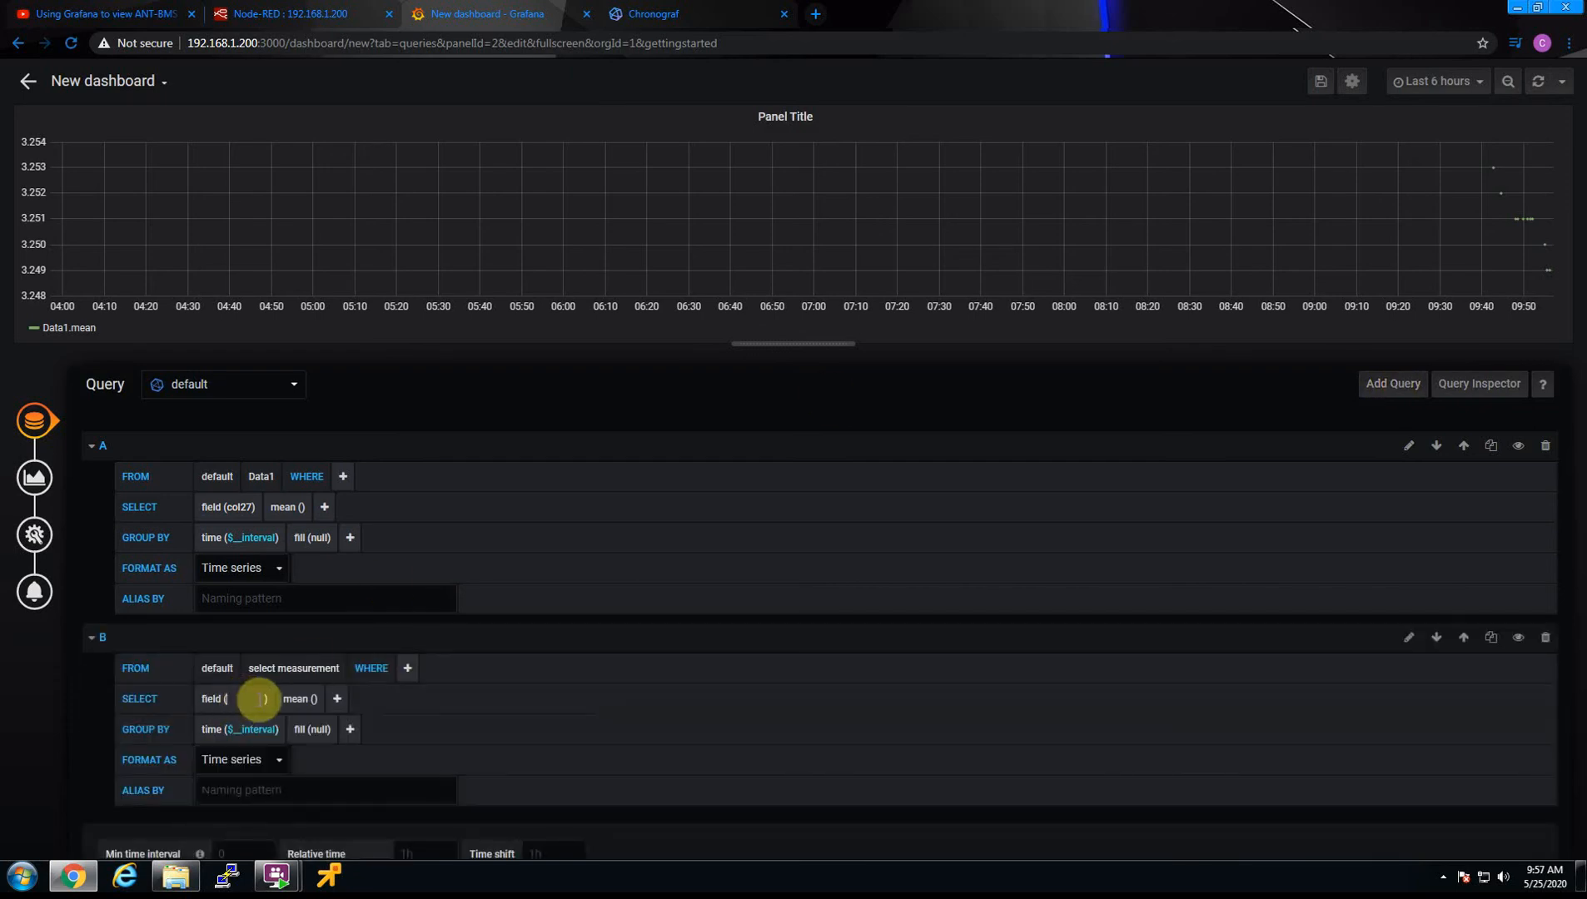
pyautogui.click(292, 668)
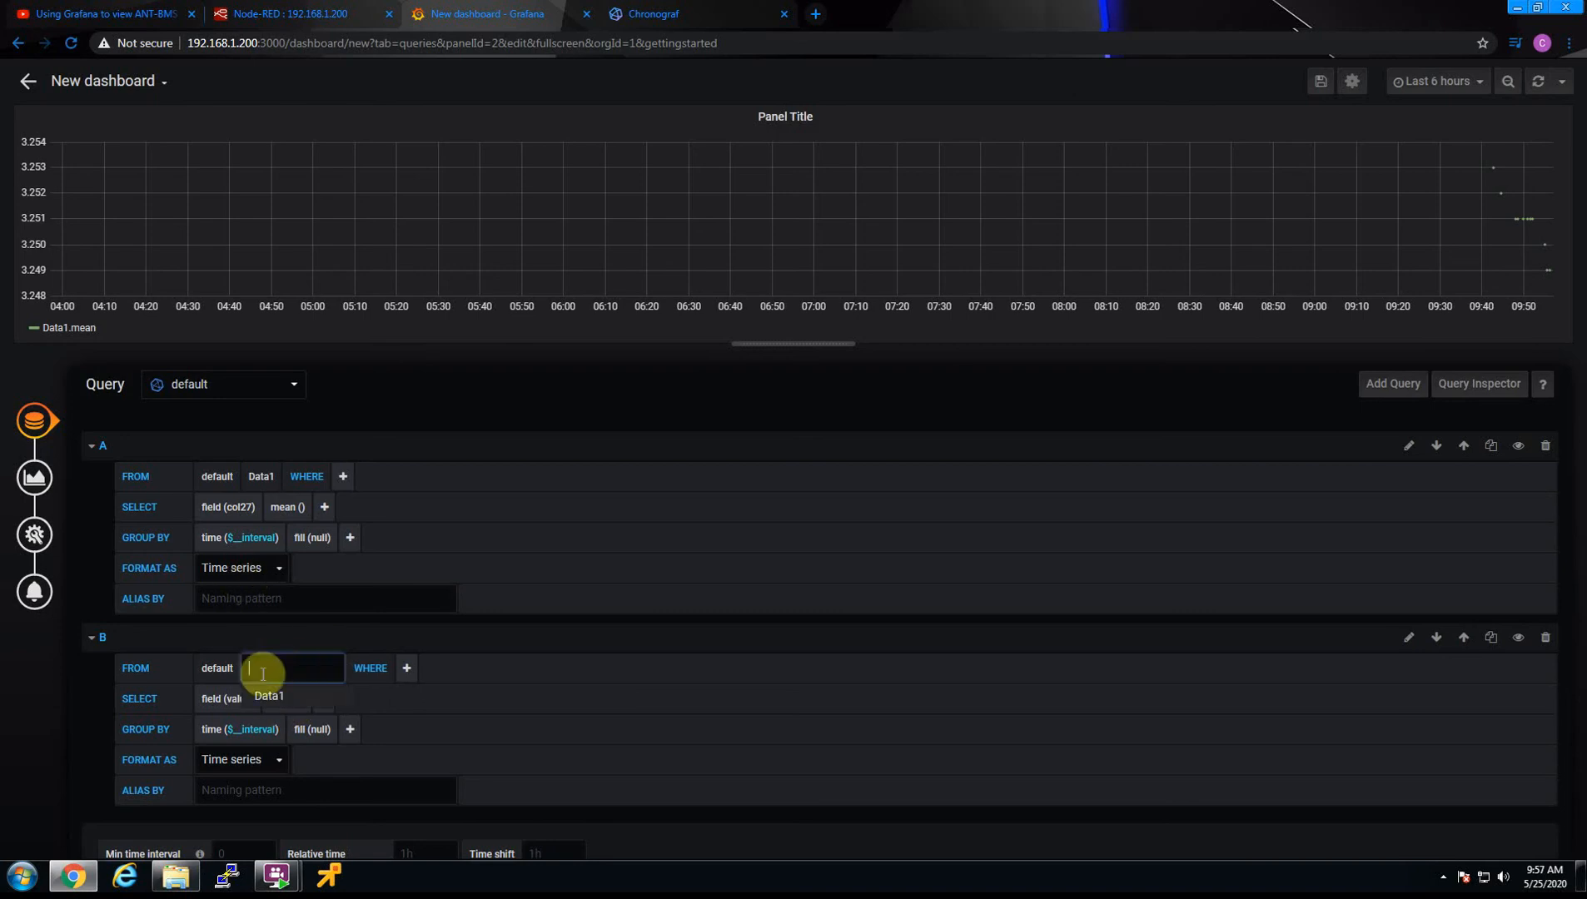
pyautogui.click(266, 695)
pyautogui.scroll(-1, 246, 699)
pyautogui.click(233, 650)
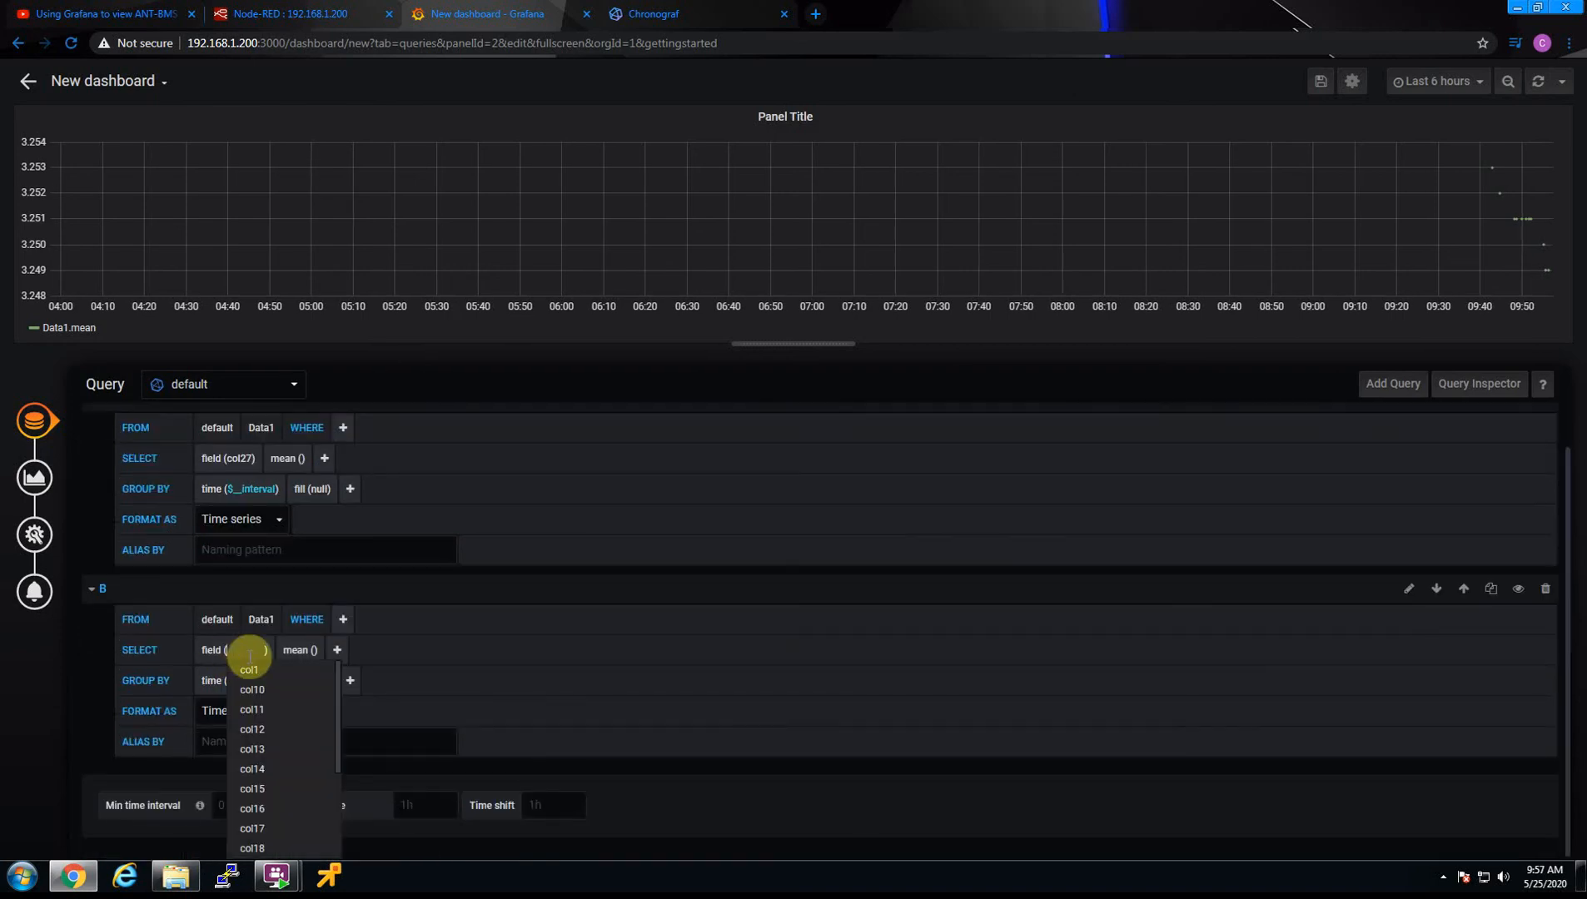
pyautogui.scroll(-4, 279, 829)
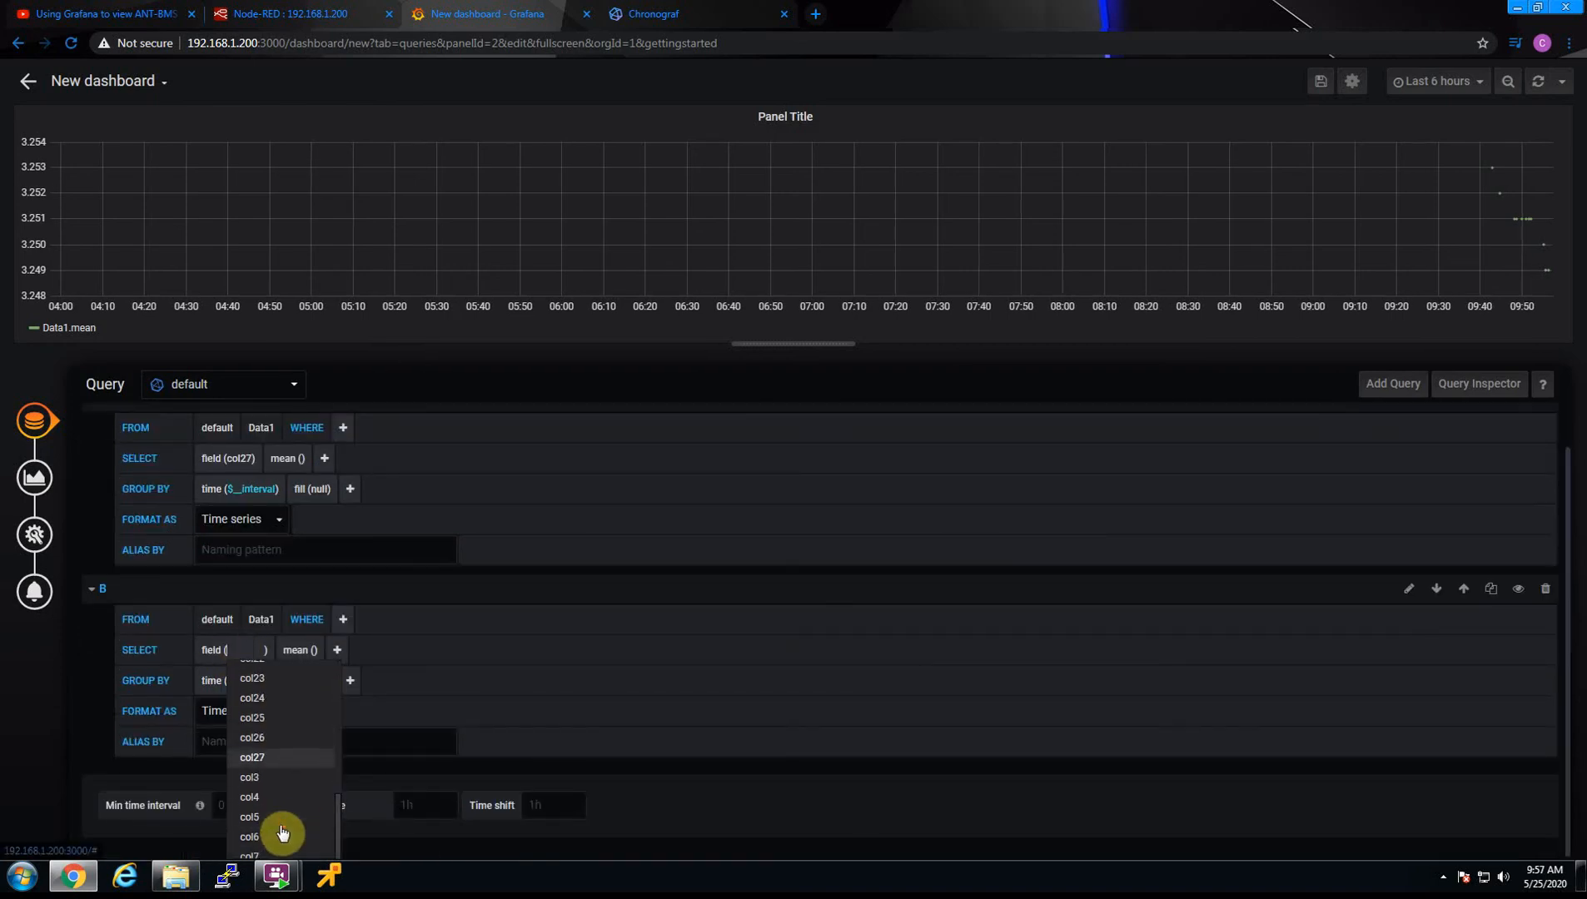
pyautogui.click(267, 739)
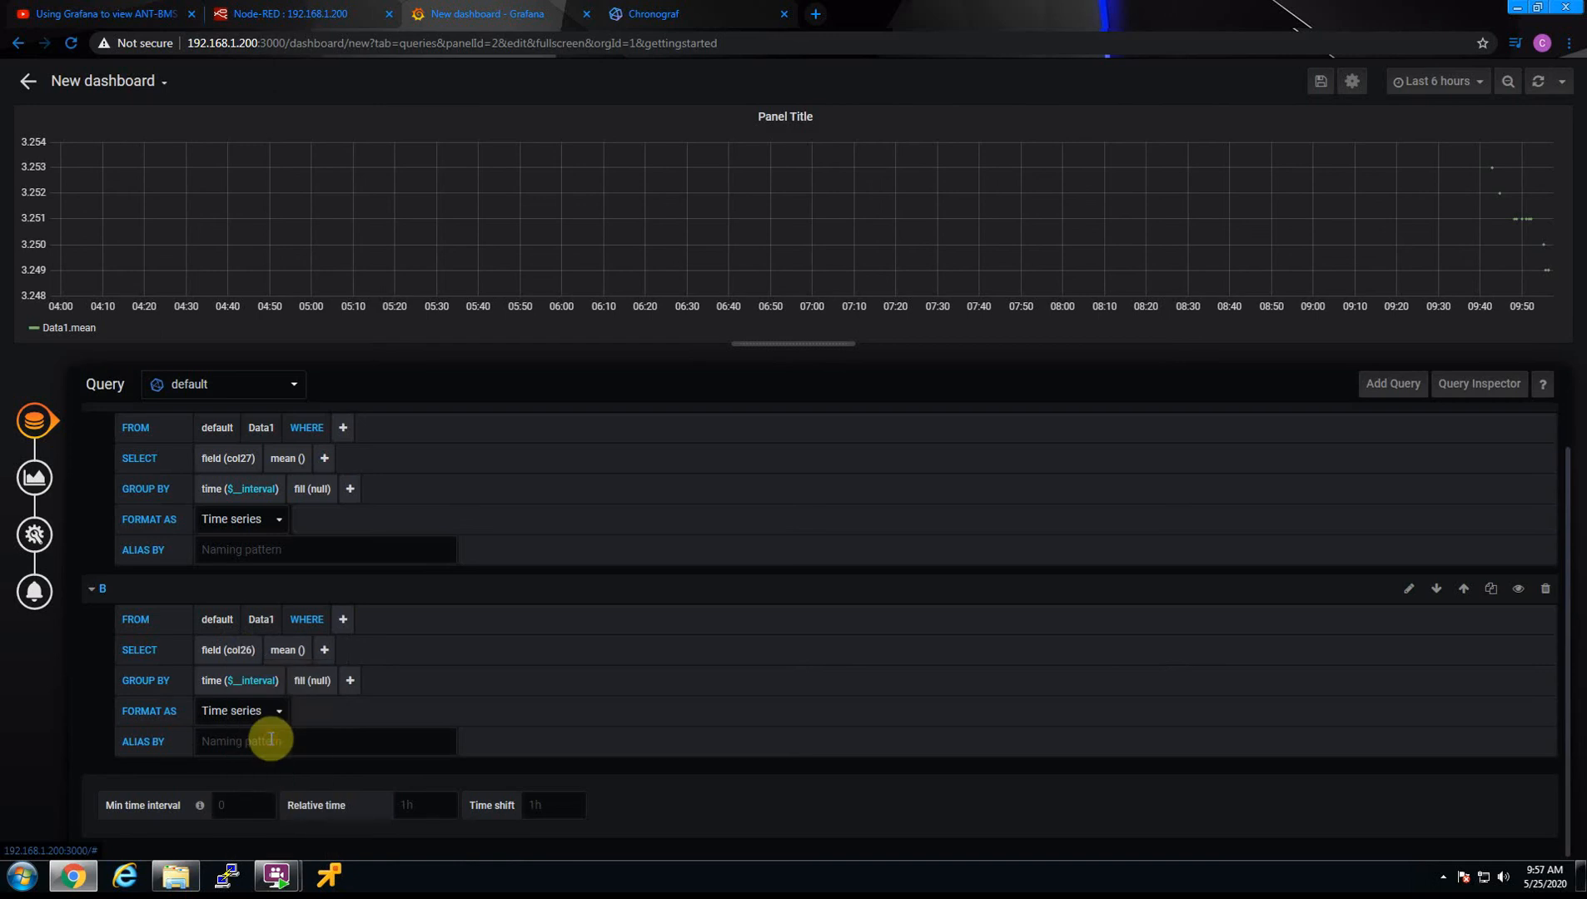
# Give query A the alias Cell #16 and delete query B
pyautogui.click(263, 549)
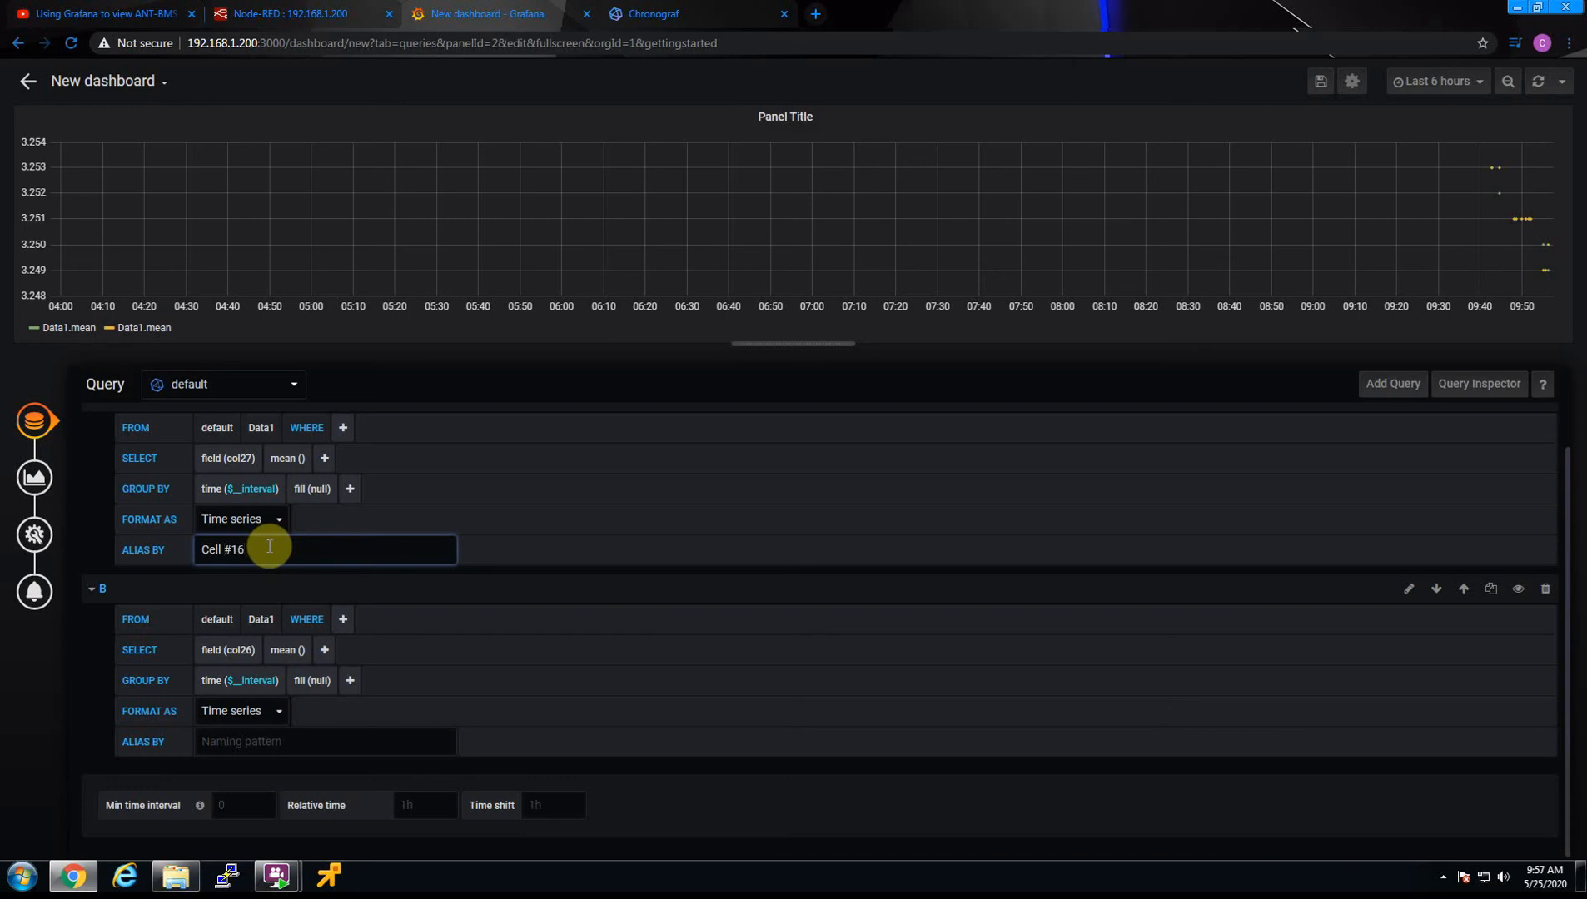
pyautogui.click(805, 471)
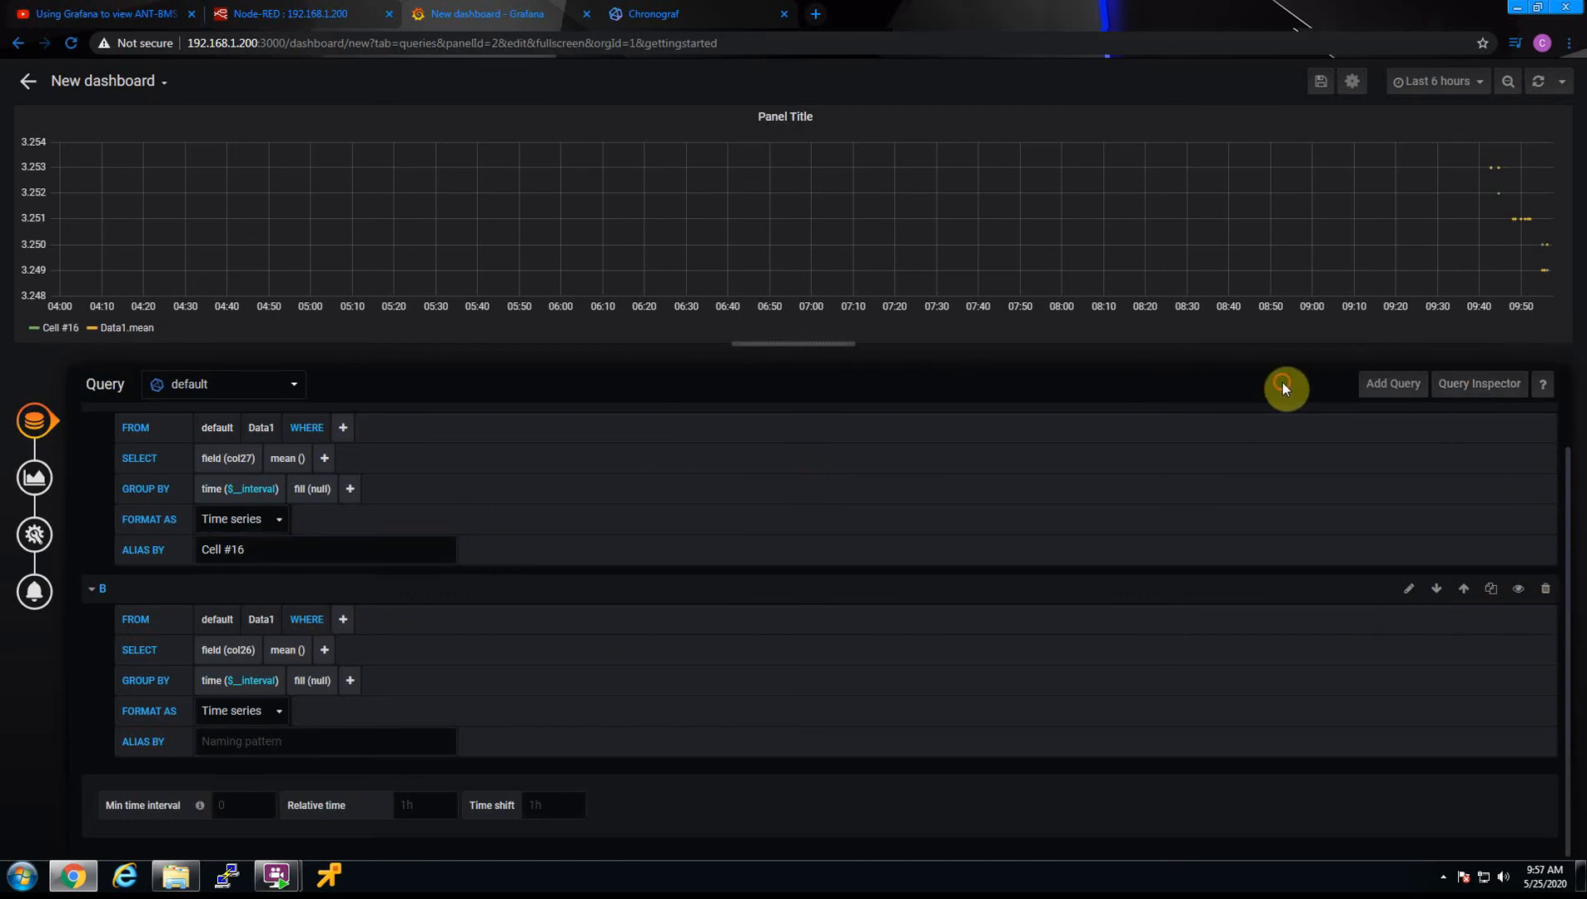
pyautogui.scroll(1, 1282, 556)
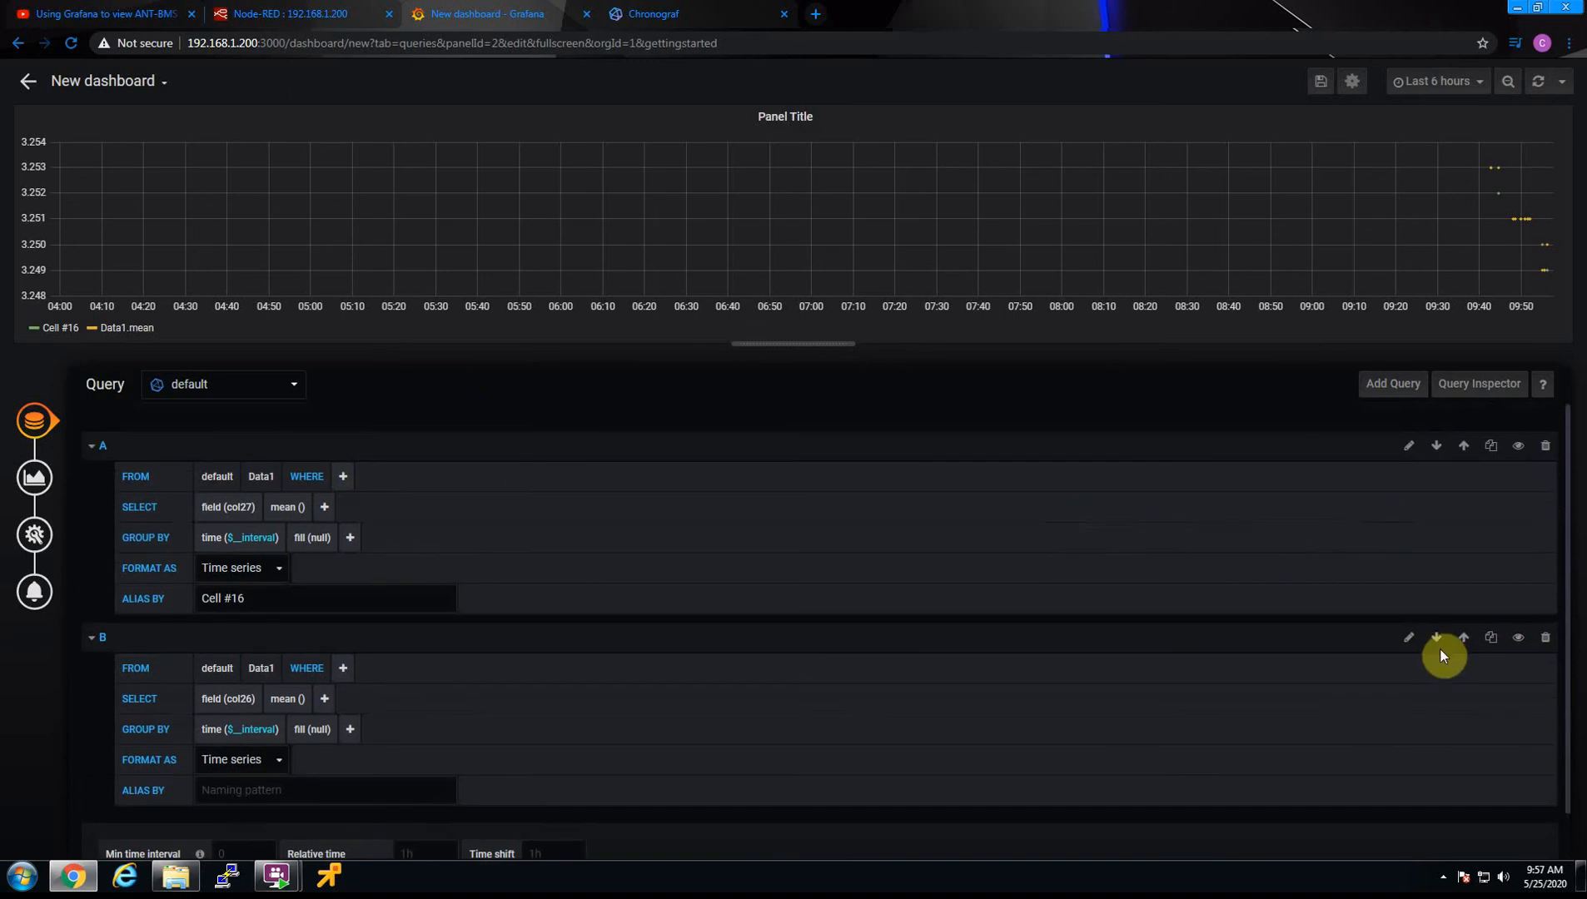
pyautogui.click(1545, 638)
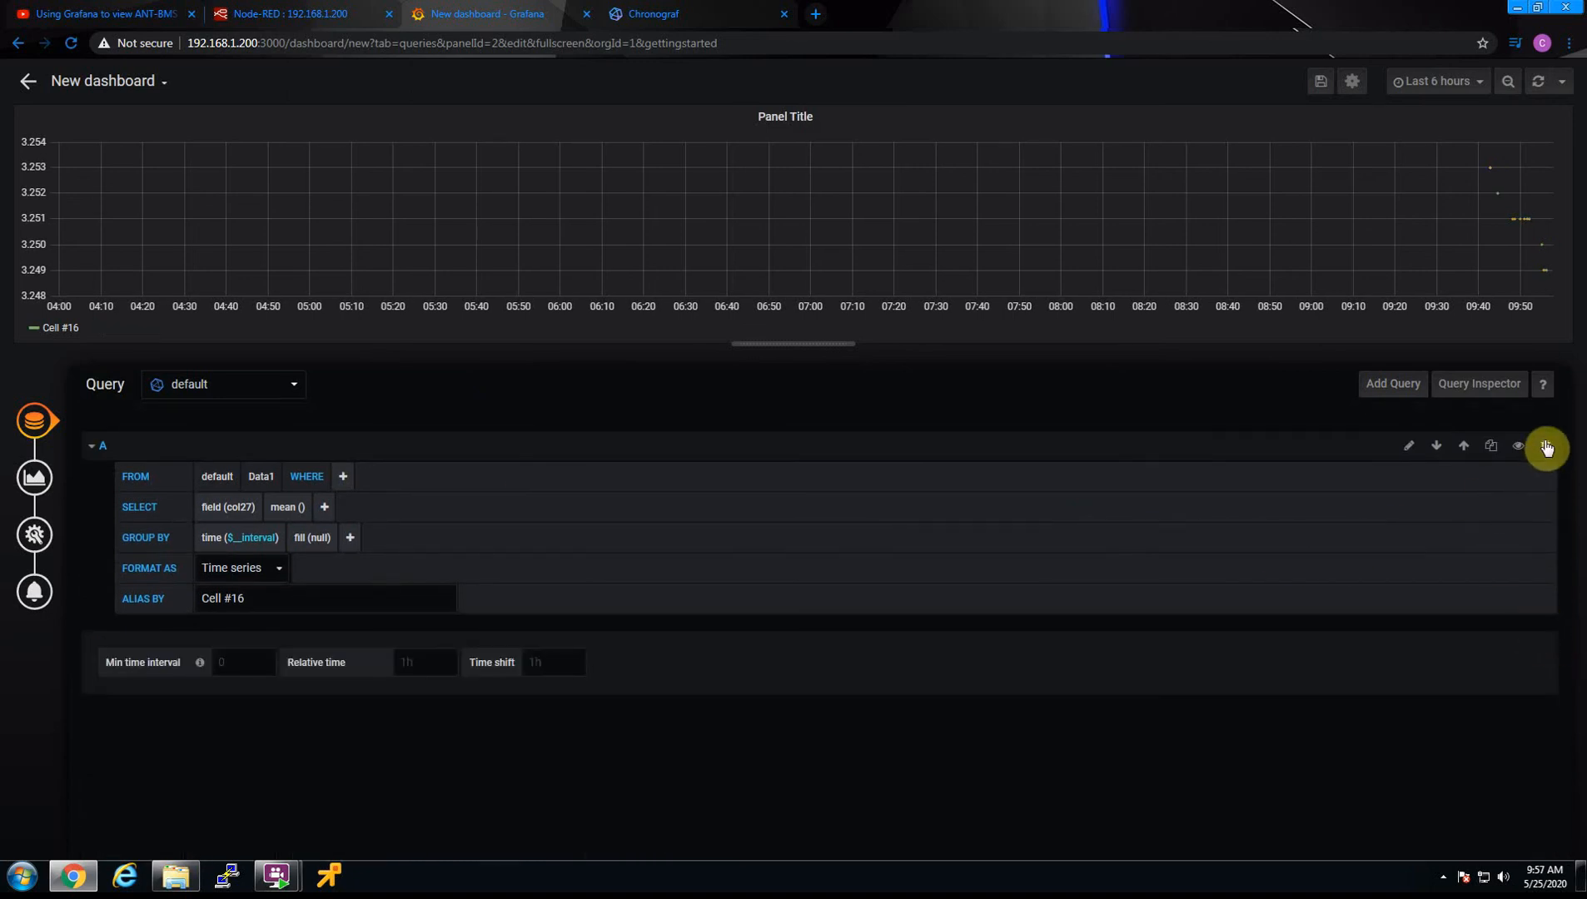
# Duplicate the Cell #16 query and set the copy's field to col26
pyautogui.click(1491, 447)
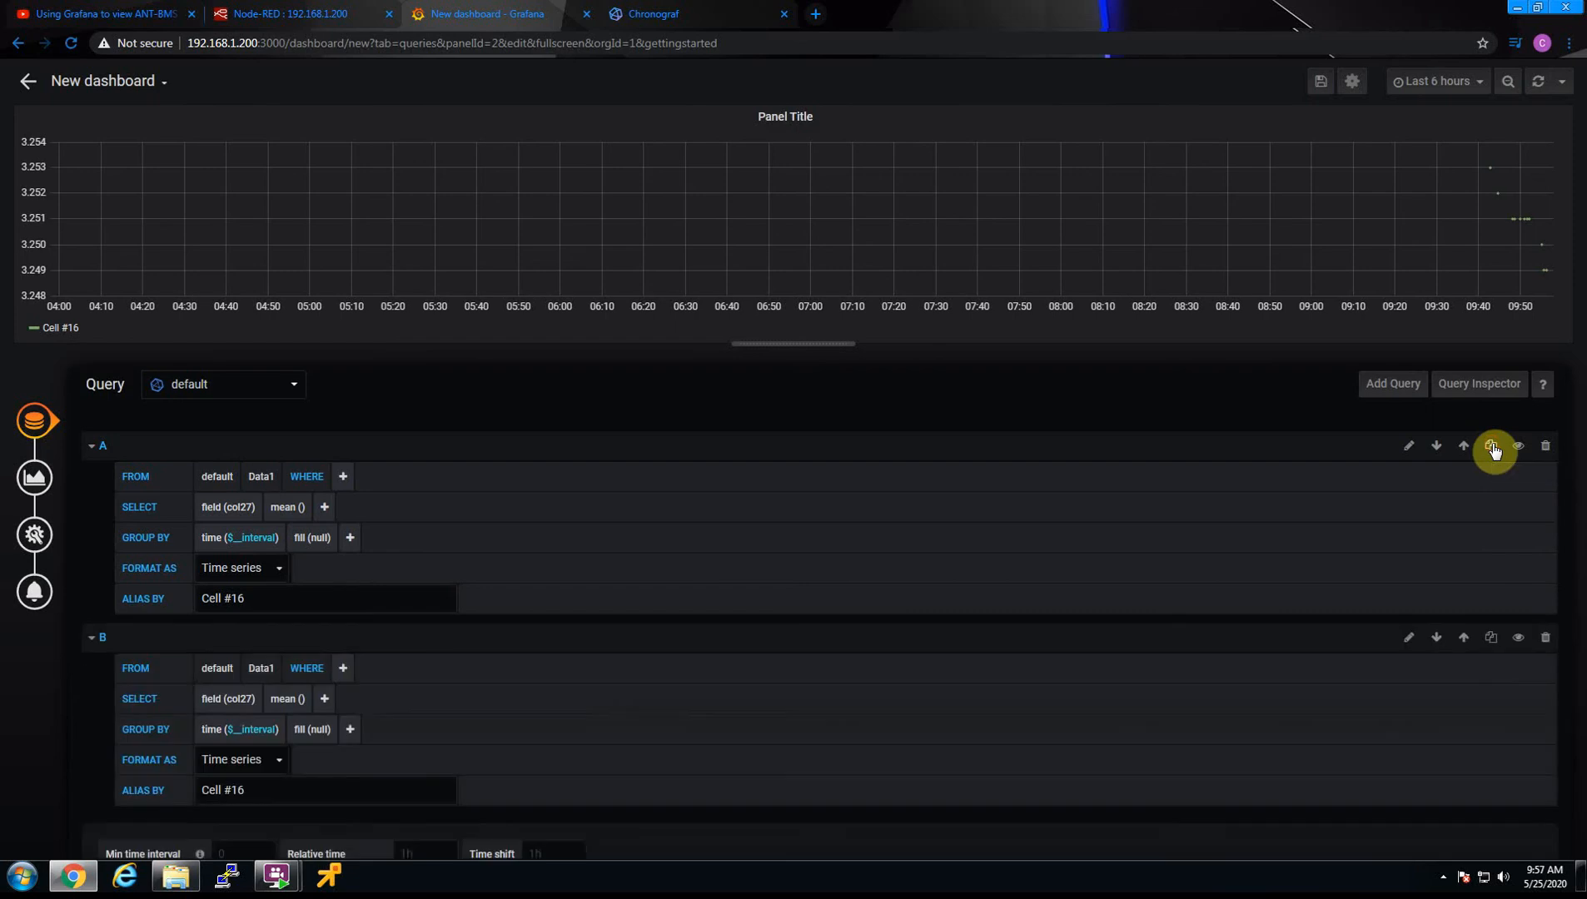
pyautogui.click(244, 701)
pyautogui.scroll(-5, 275, 808)
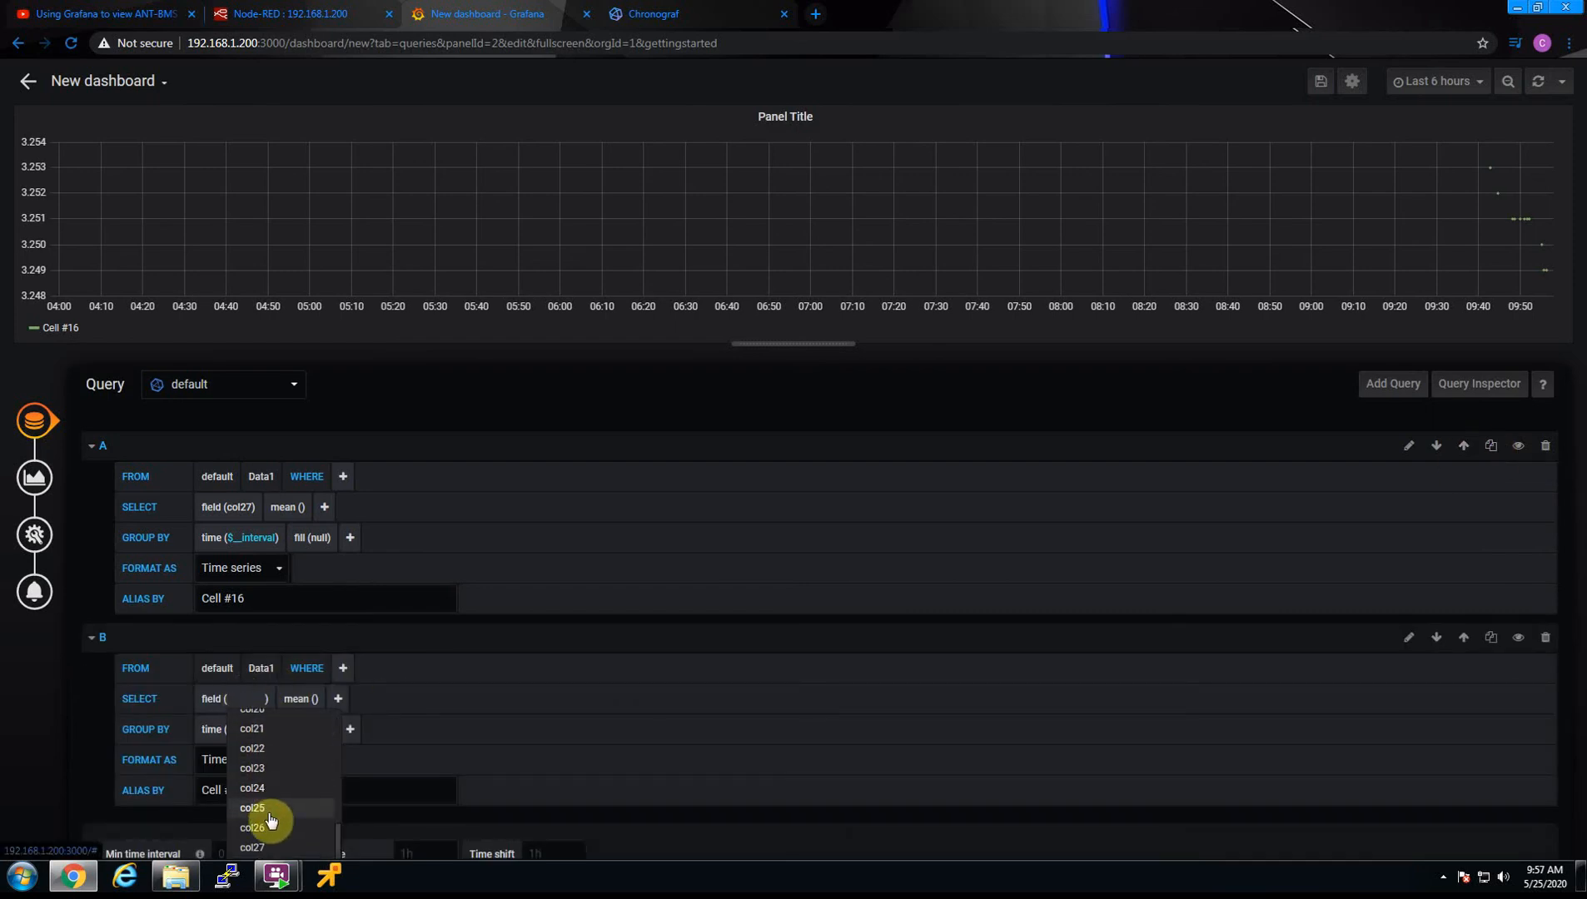
pyautogui.click(269, 827)
# Change query B's alias to Cell #15
pyautogui.scroll(-1, 254, 795)
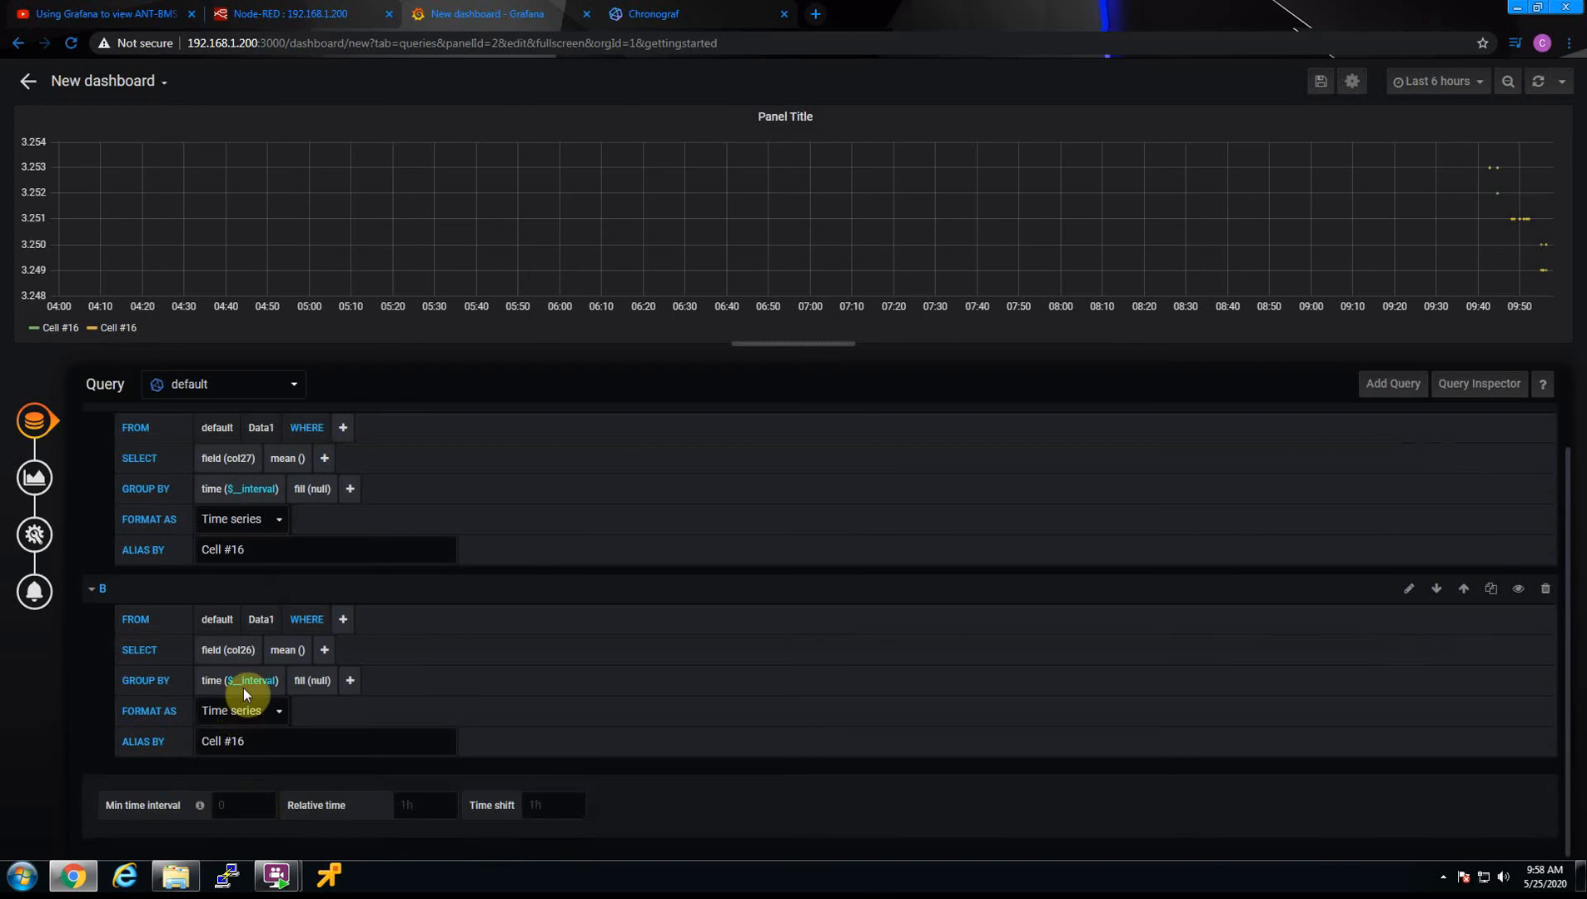
pyautogui.click(243, 740)
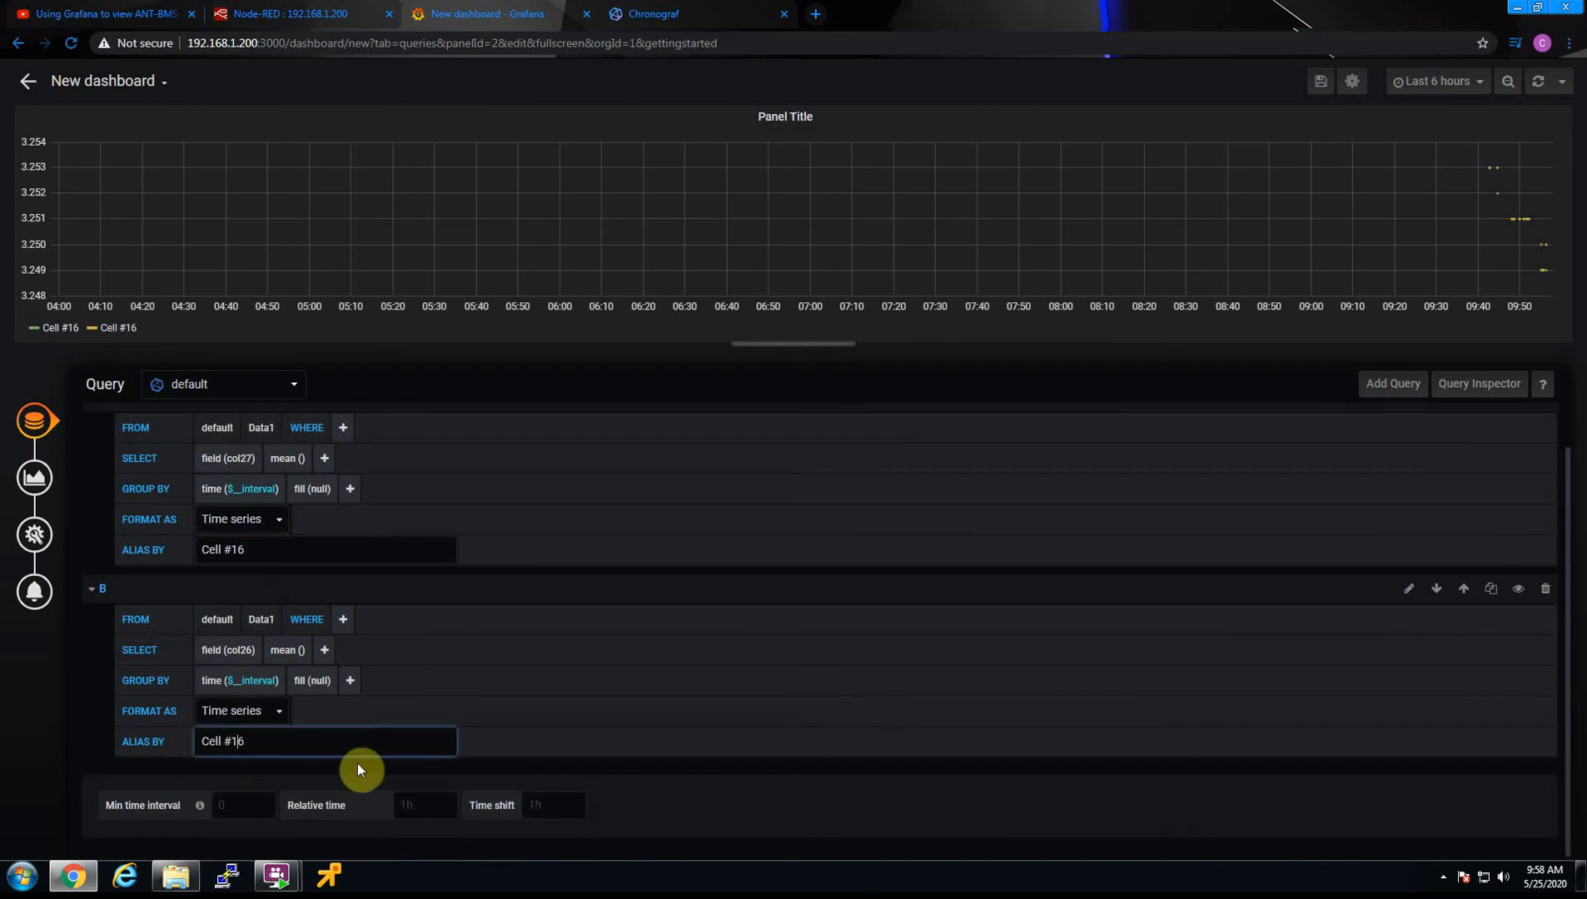
pyautogui.press('BackSpace')
pyautogui.press('BackSpace')
pyautogui.write('15')
pyautogui.click(715, 675)
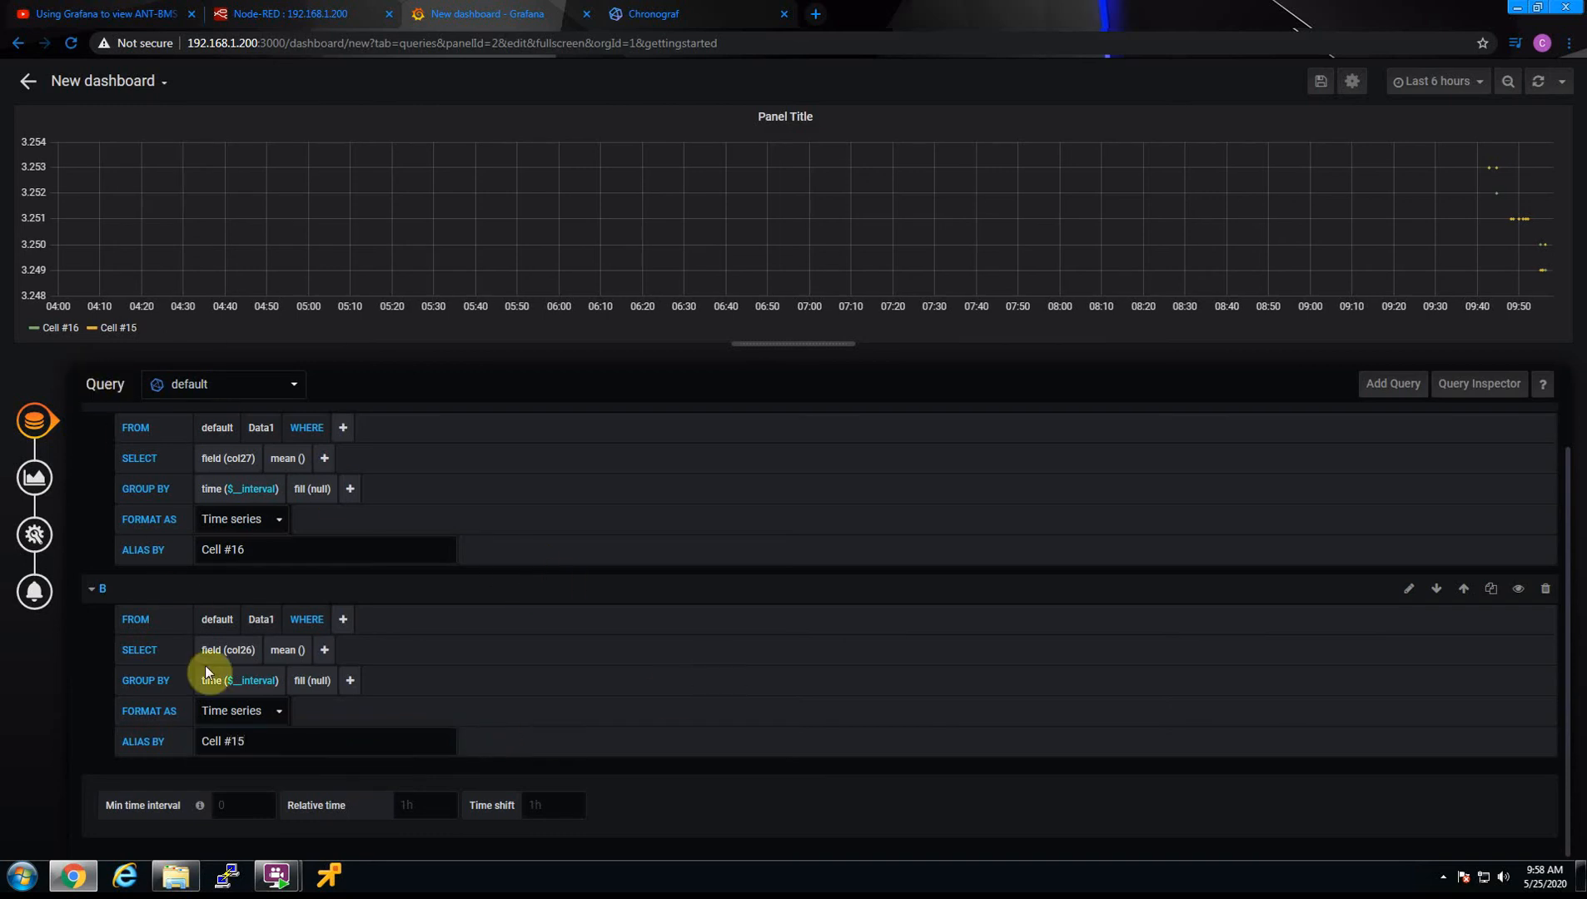
# Duplicate the Cell #15 query and open the field choices of the copy, query C
pyautogui.click(1493, 591)
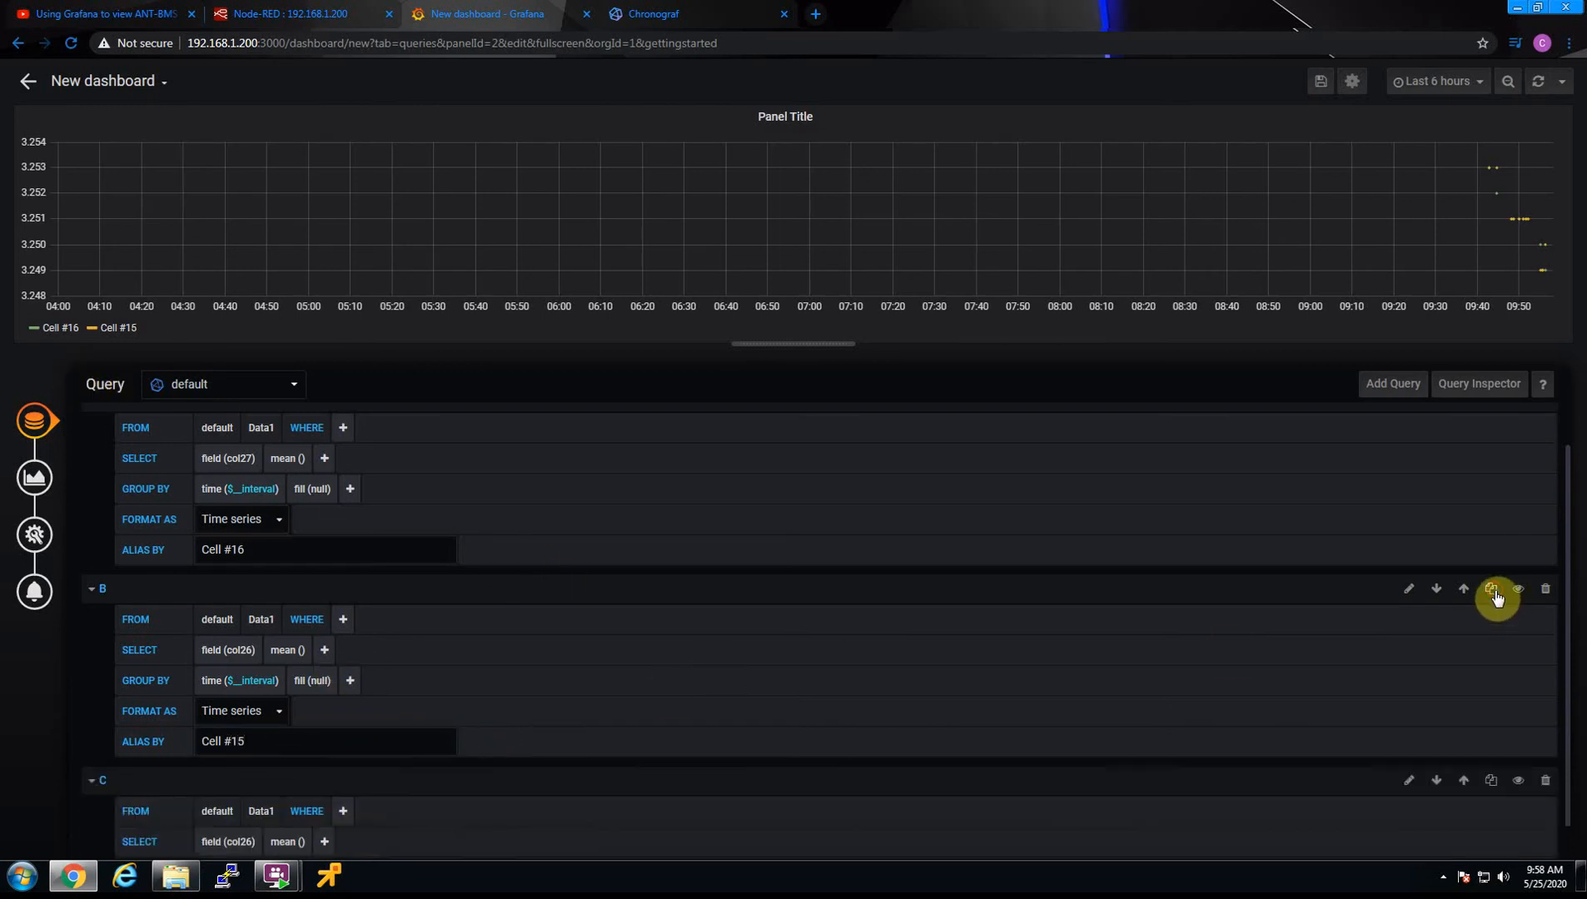
pyautogui.scroll(-3, 1088, 716)
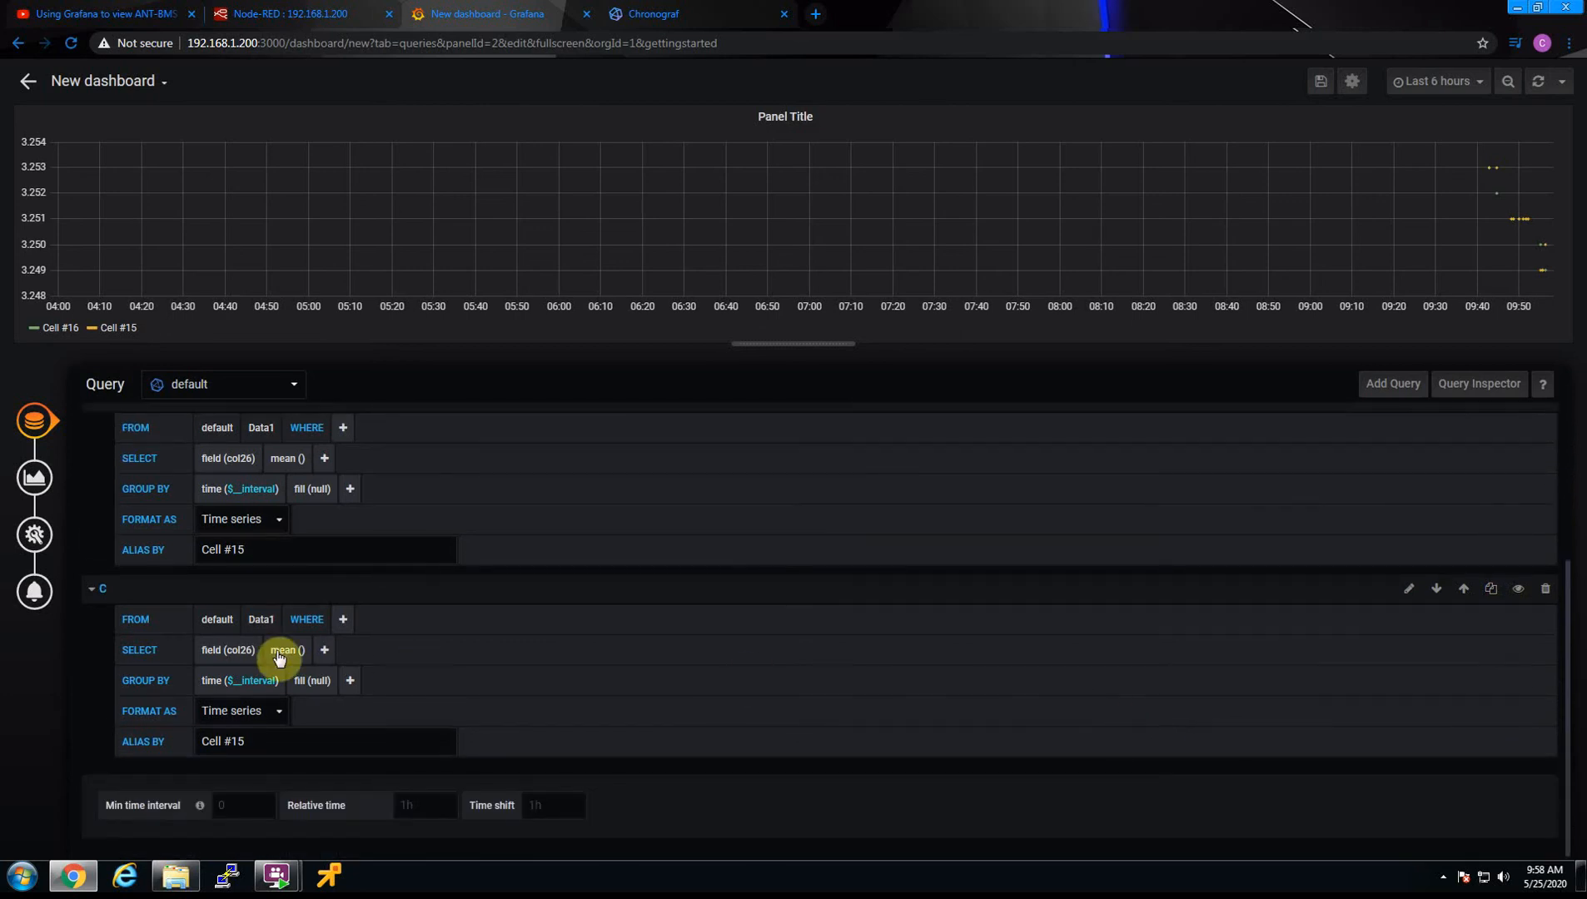
pyautogui.click(242, 650)
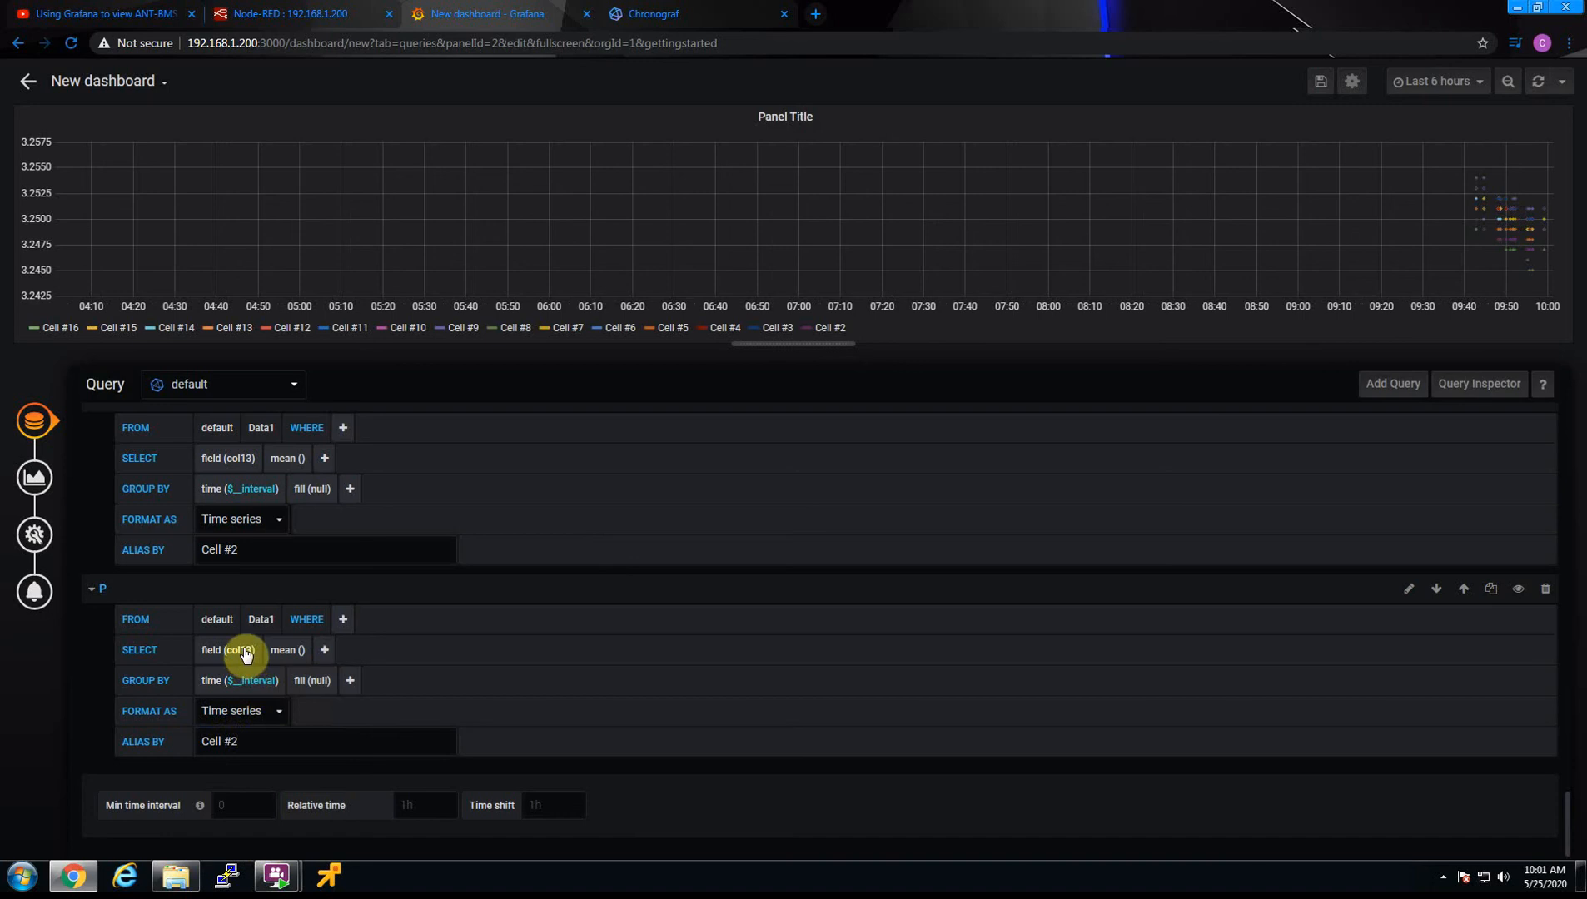
# Set query P's field to col12 and its alias to Cell #1
pyautogui.click(245, 655)
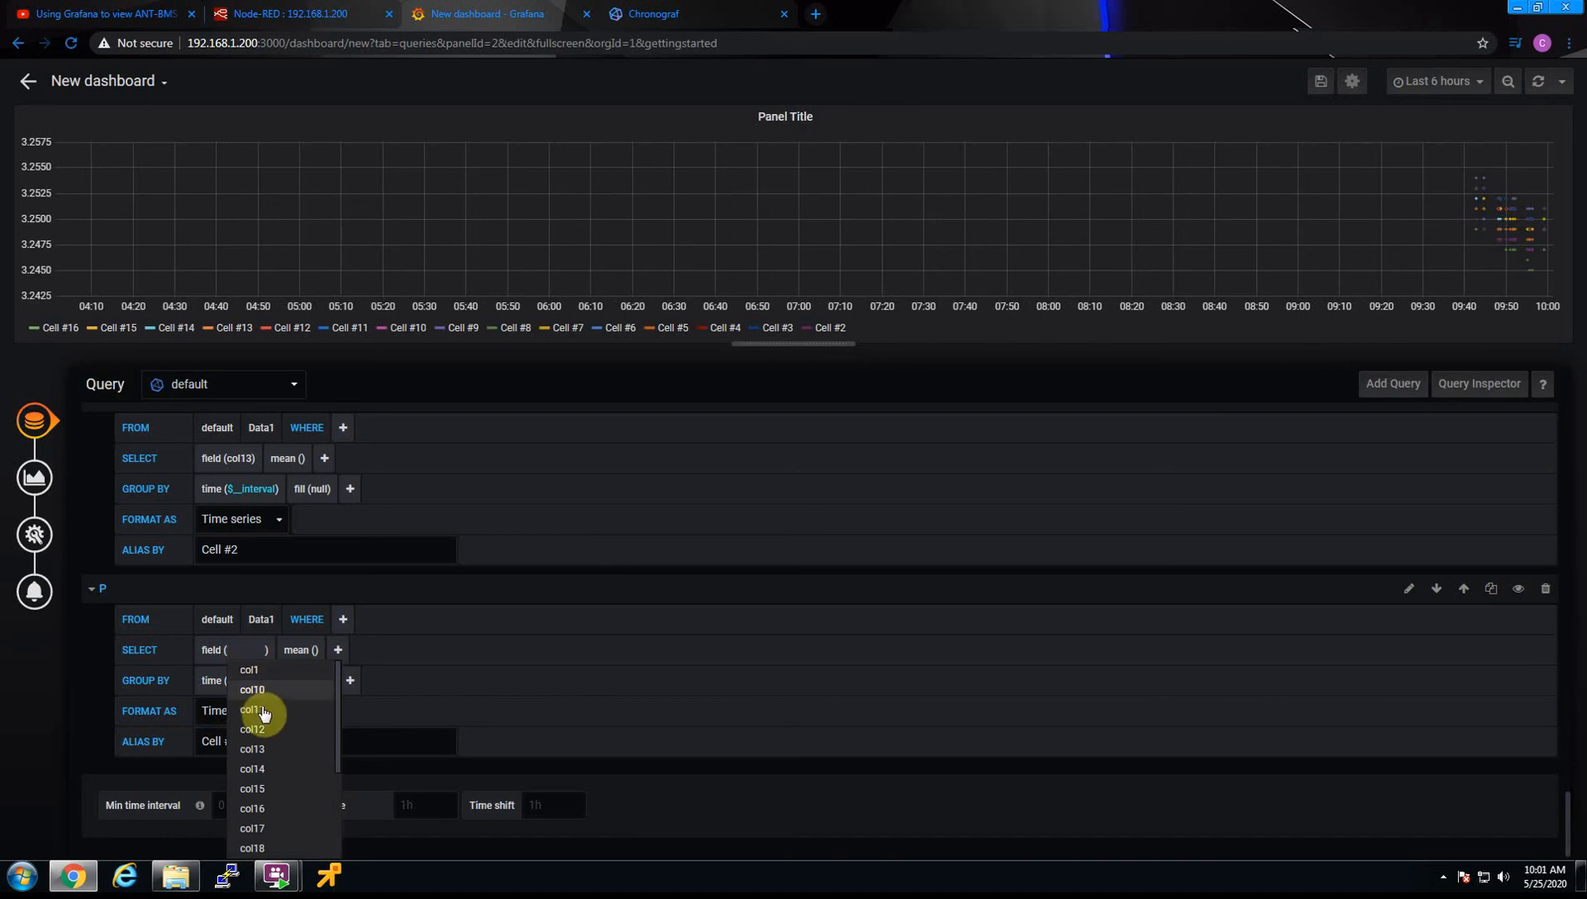
pyautogui.click(263, 738)
pyautogui.click(255, 736)
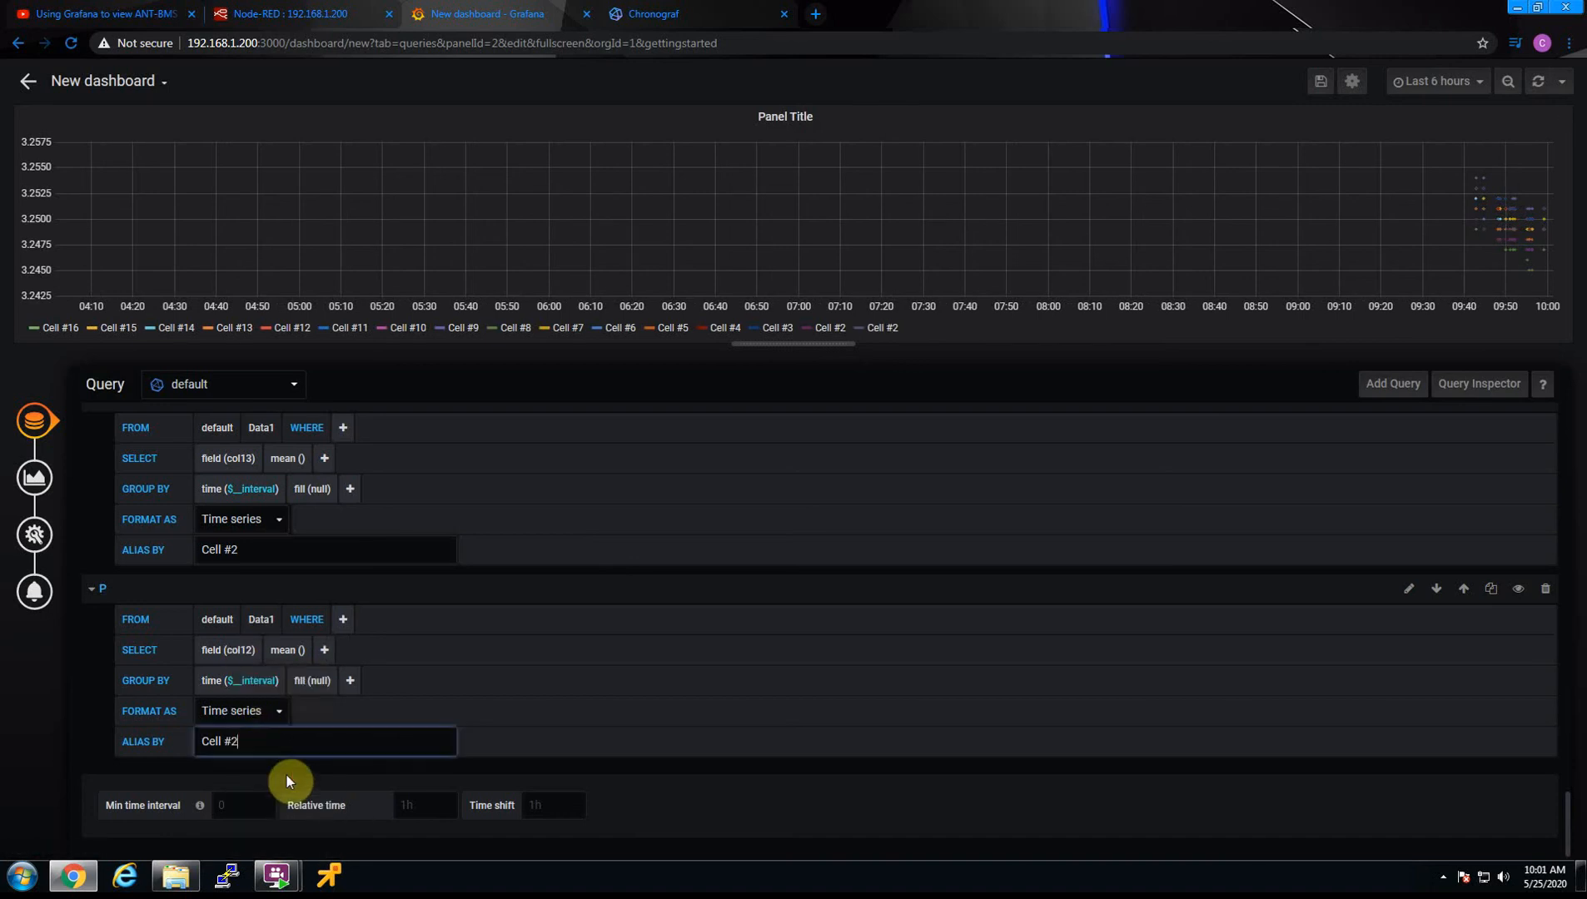
pyautogui.write('1')
# Set the graph visualization's null value handling to connected
pyautogui.click(28, 485)
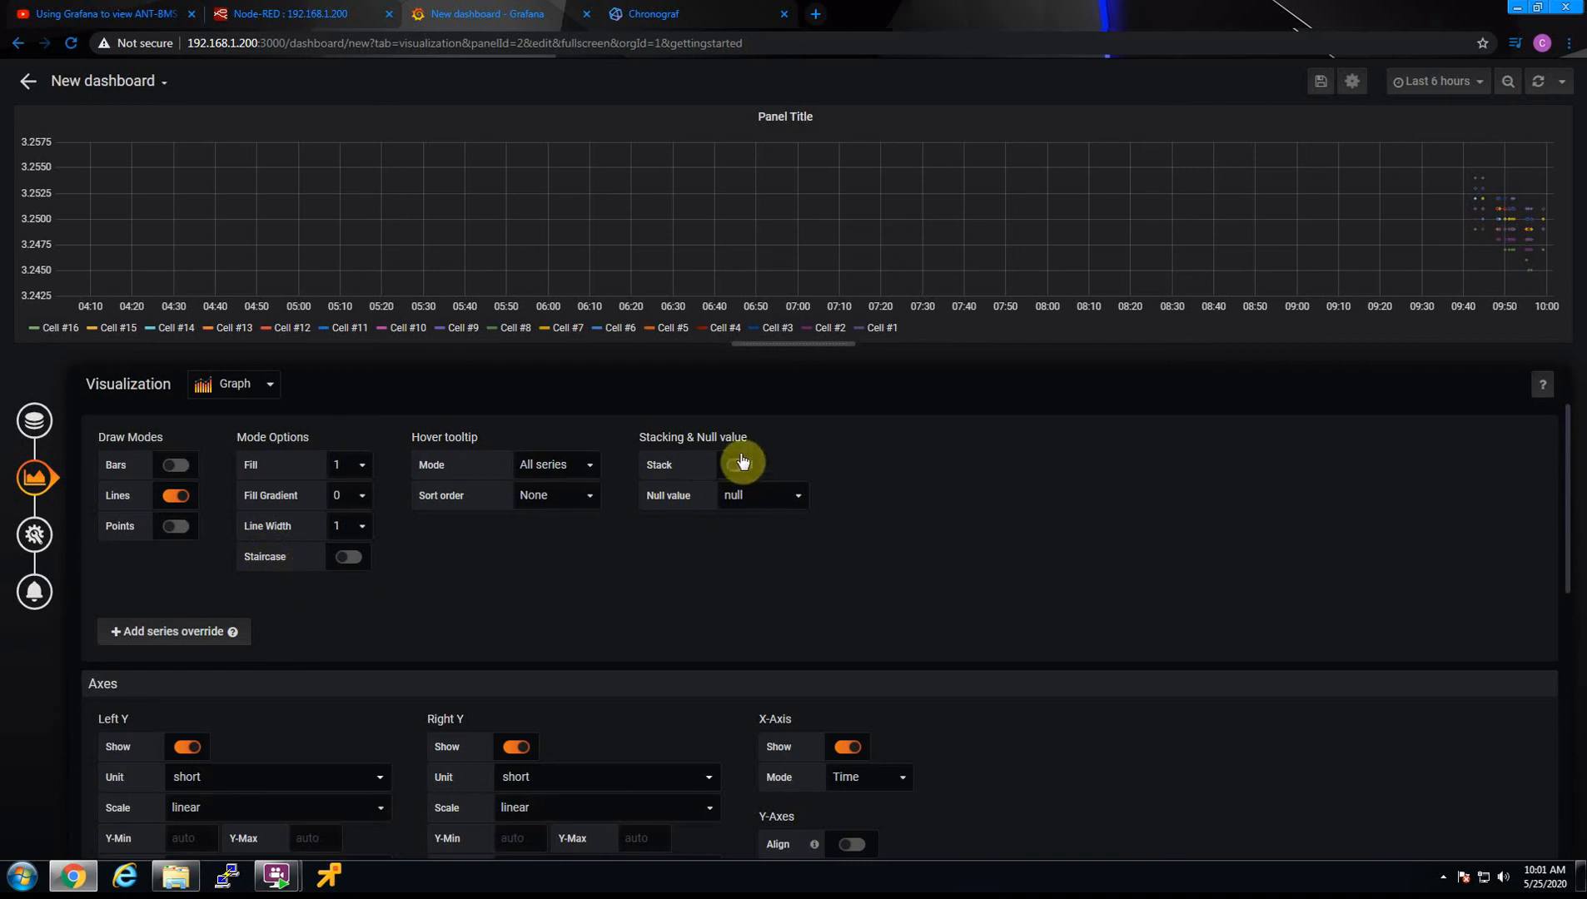
pyautogui.click(749, 497)
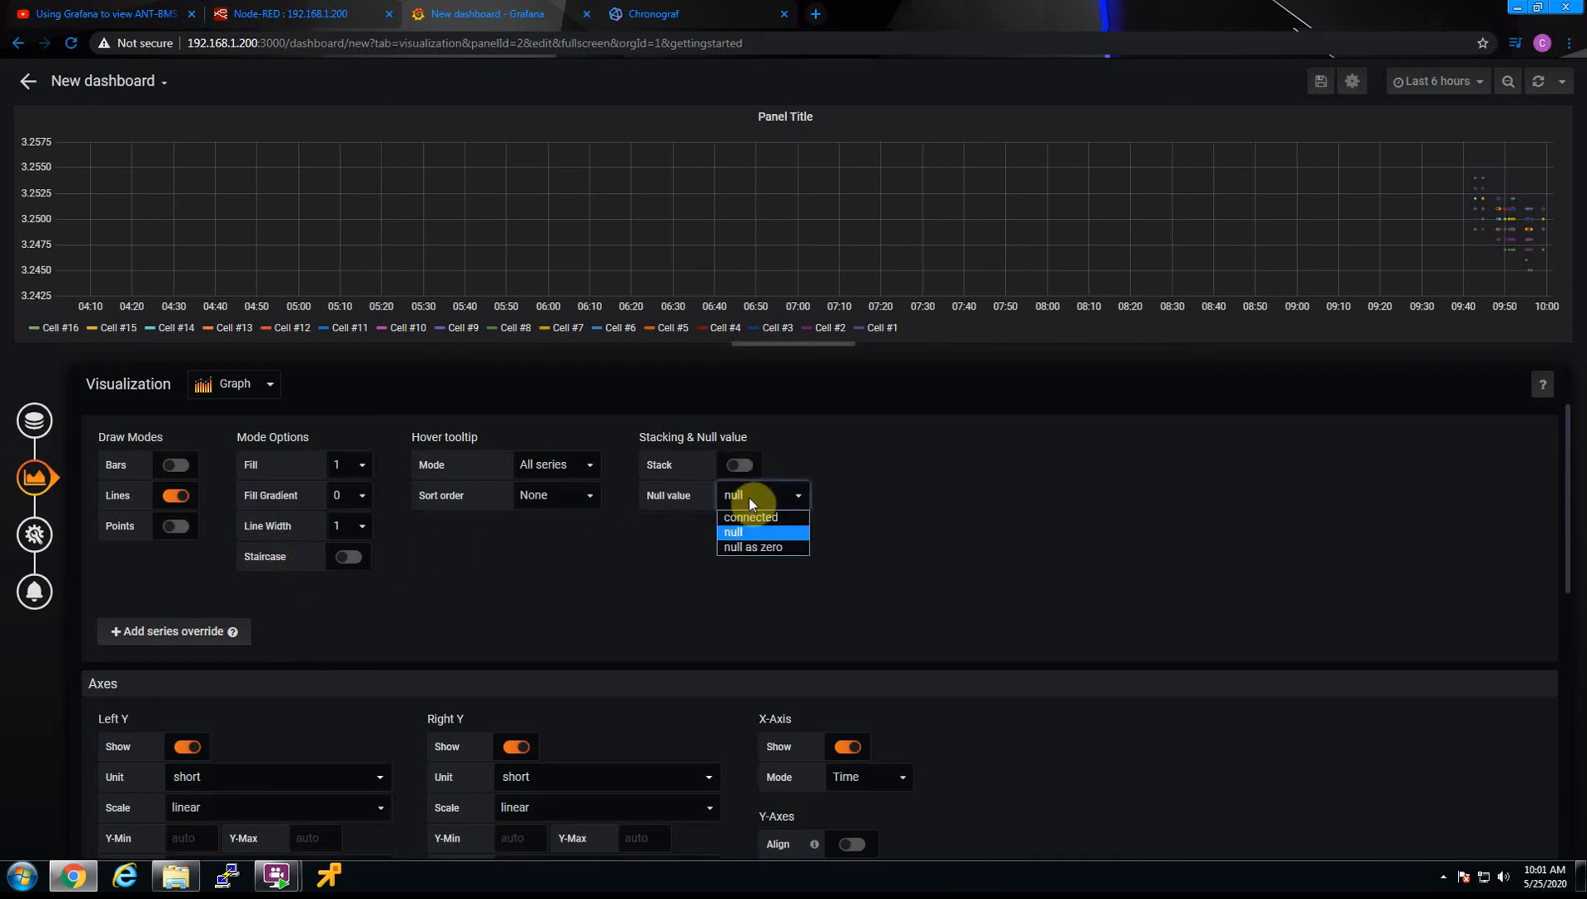
pyautogui.click(751, 518)
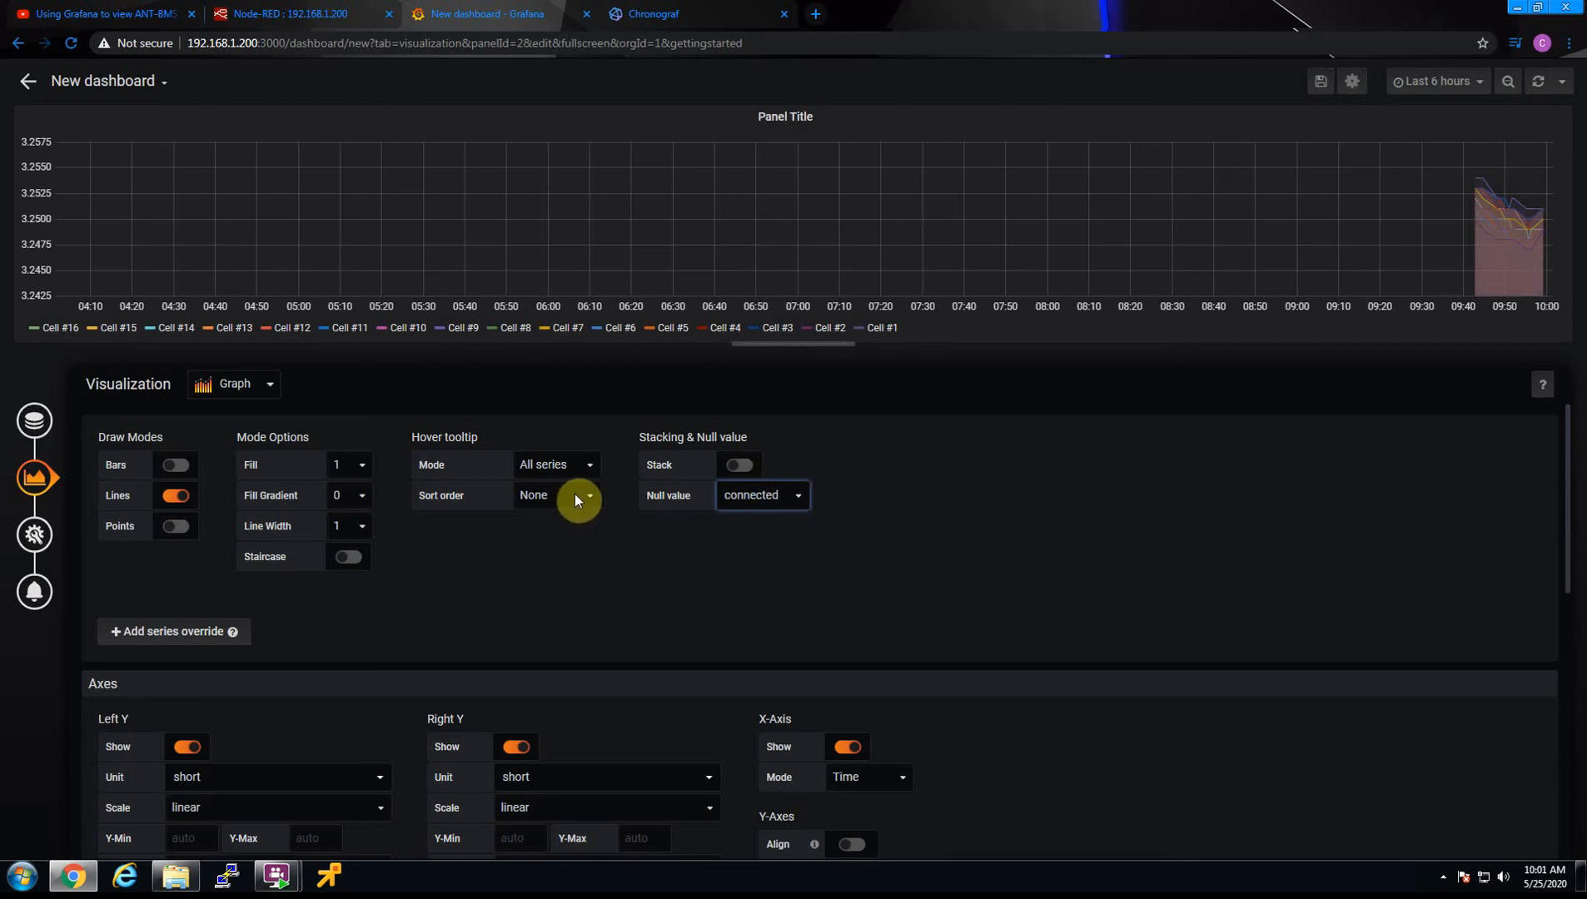
# Set the graph's fill to 0 and briefly preview the points draw mode, leaving it off
pyautogui.click(350, 488)
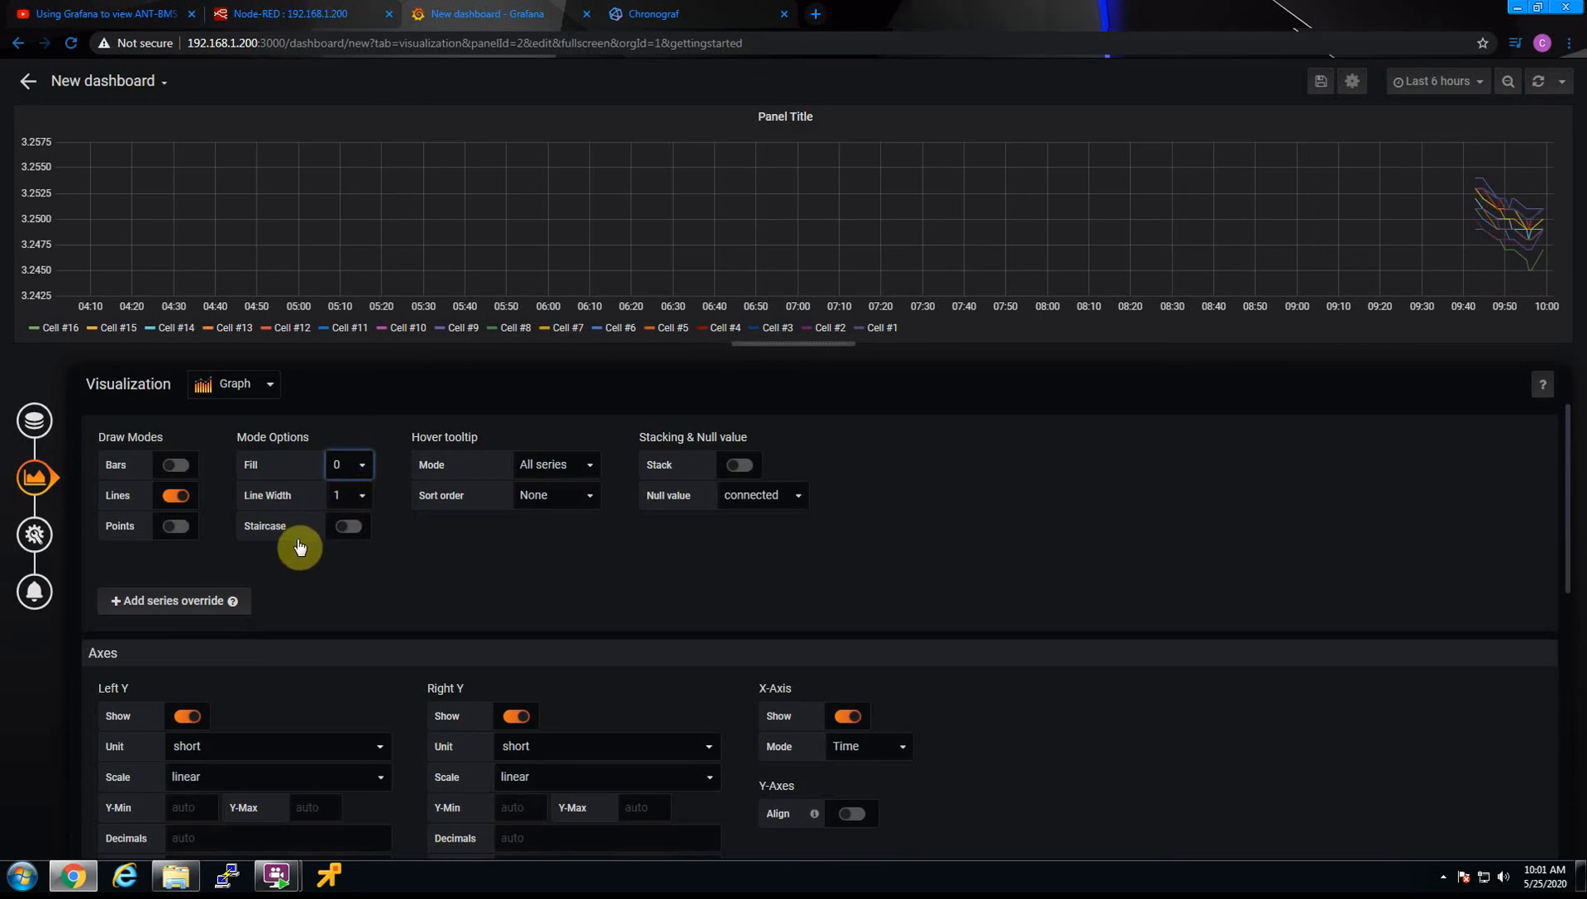
pyautogui.click(172, 530)
pyautogui.click(173, 530)
pyautogui.moveTo(1523, 220)
# Set the decimals of both the left and right Y axes to 3
pyautogui.scroll(-3, 310, 618)
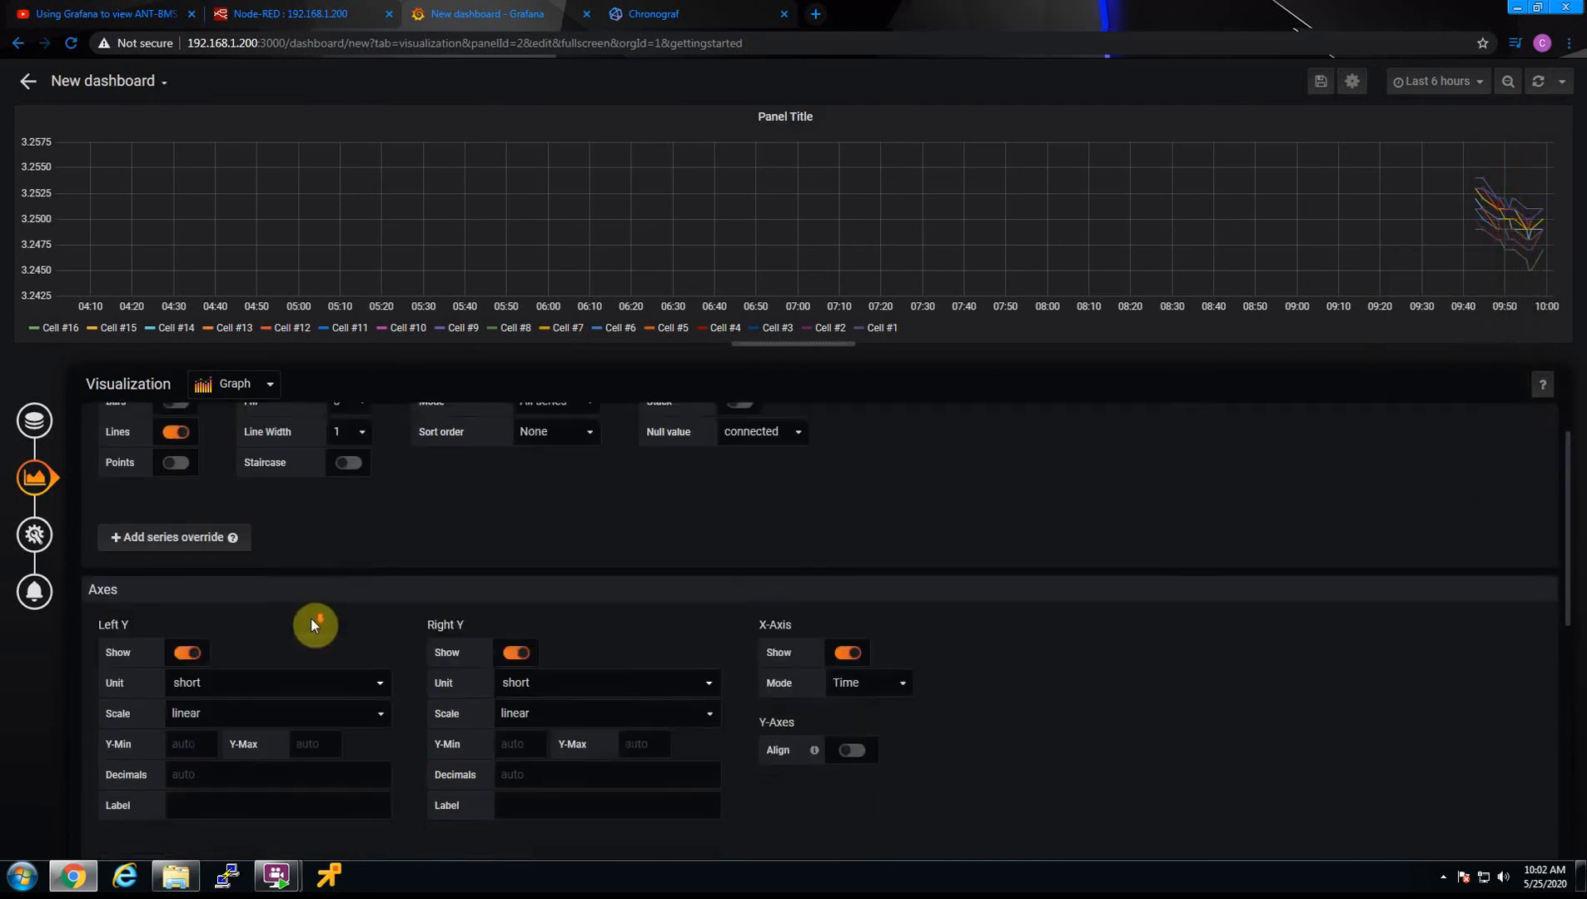
pyautogui.click(213, 593)
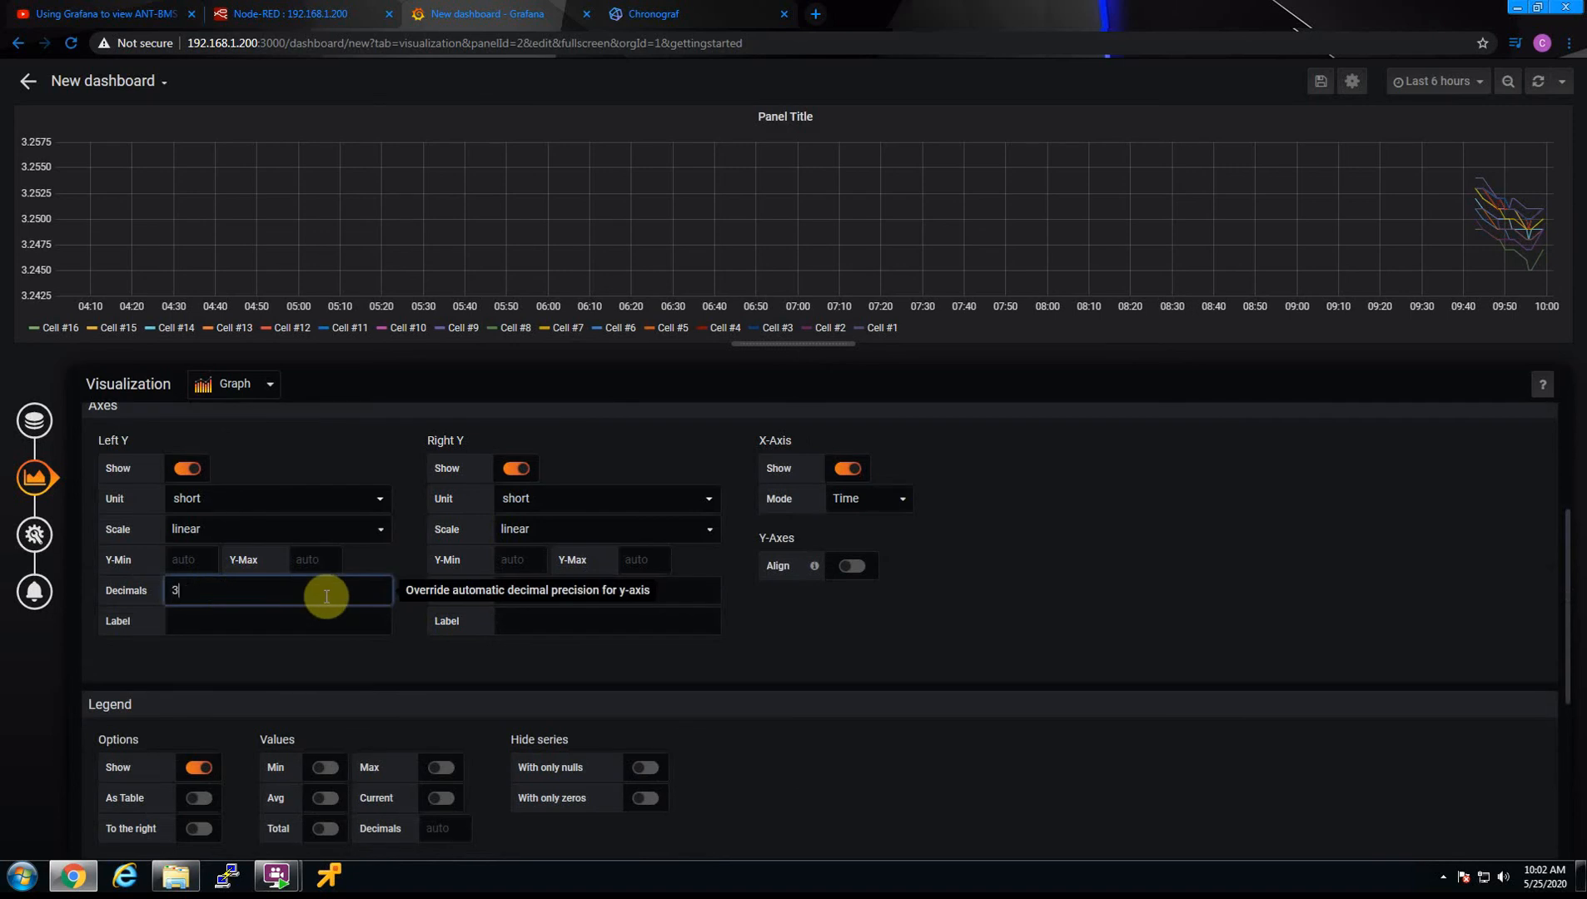
pyautogui.click(555, 591)
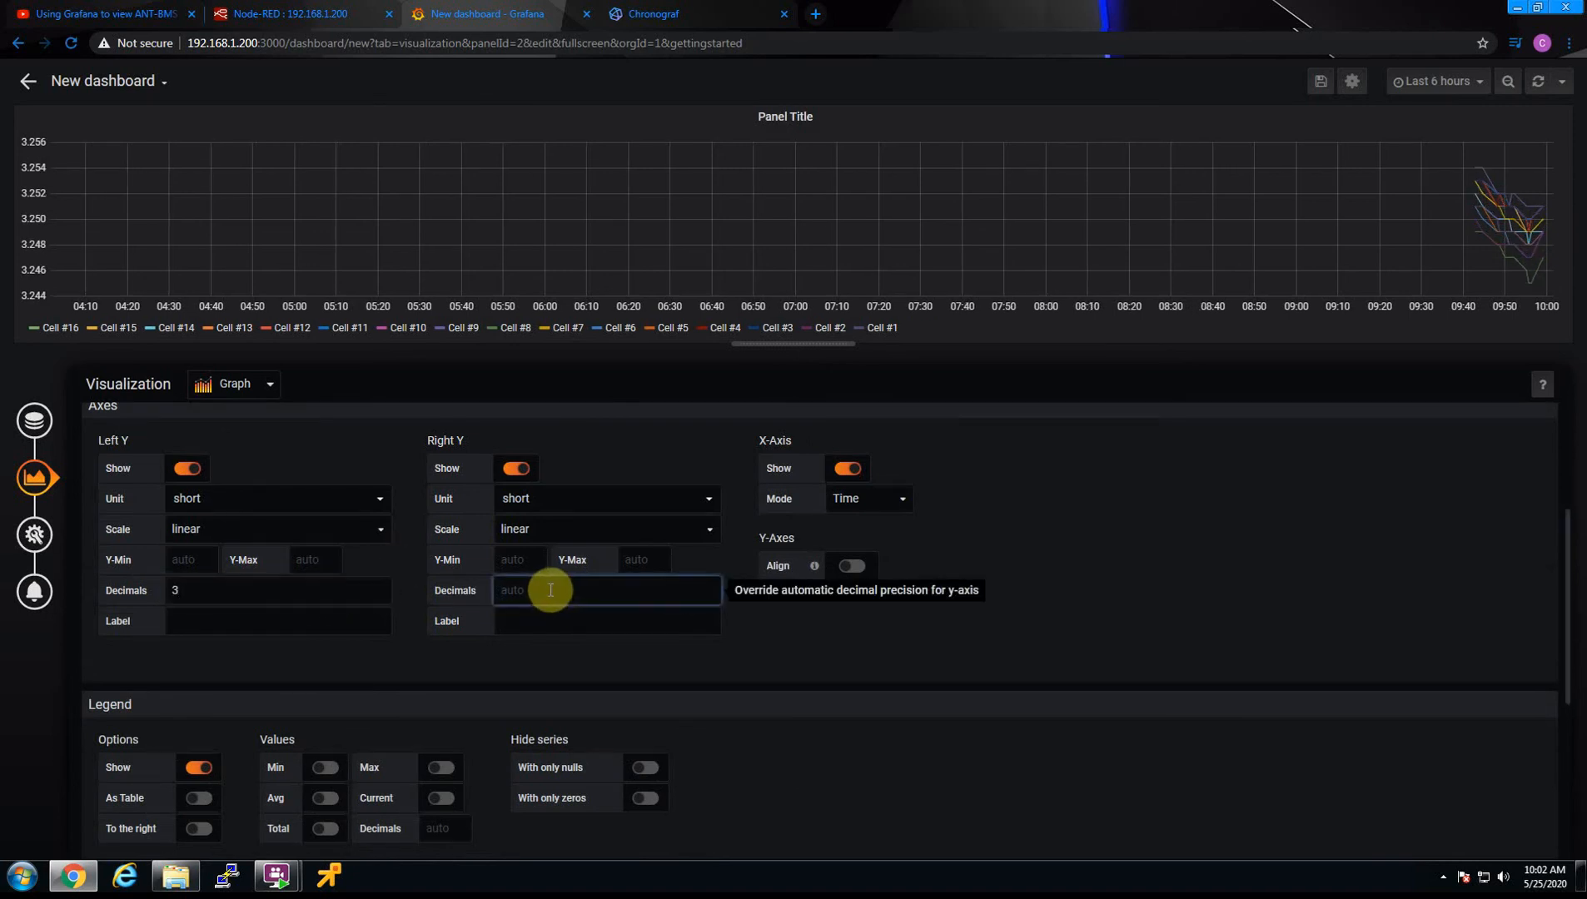
pyautogui.write('3')
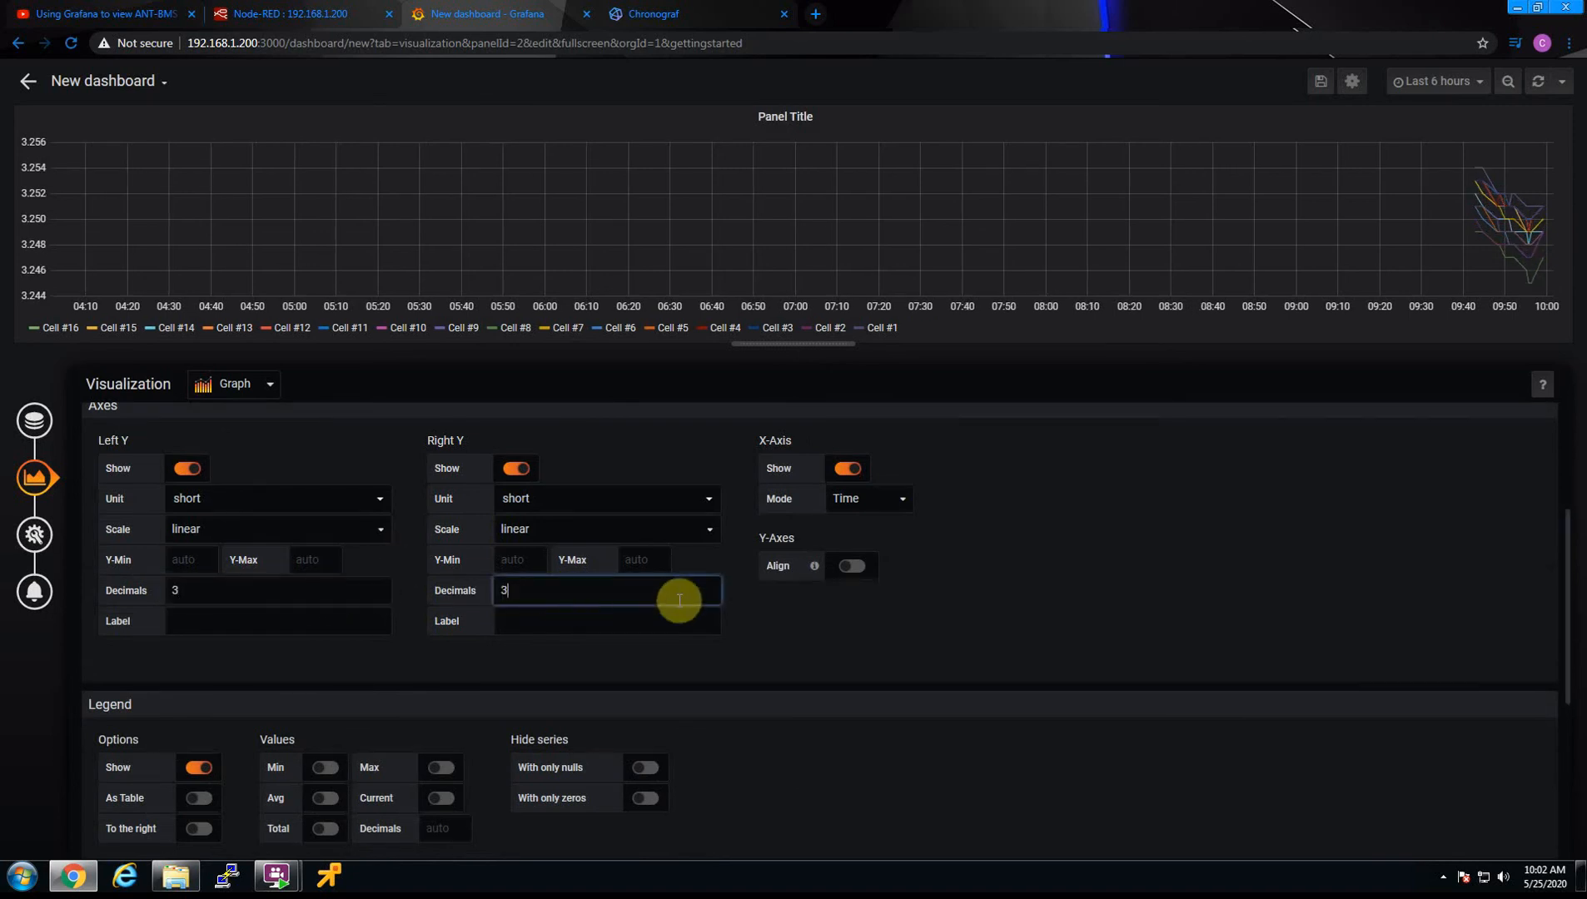
# Set the left Y axis unit to Volt (V) from the Energy category
pyautogui.click(309, 498)
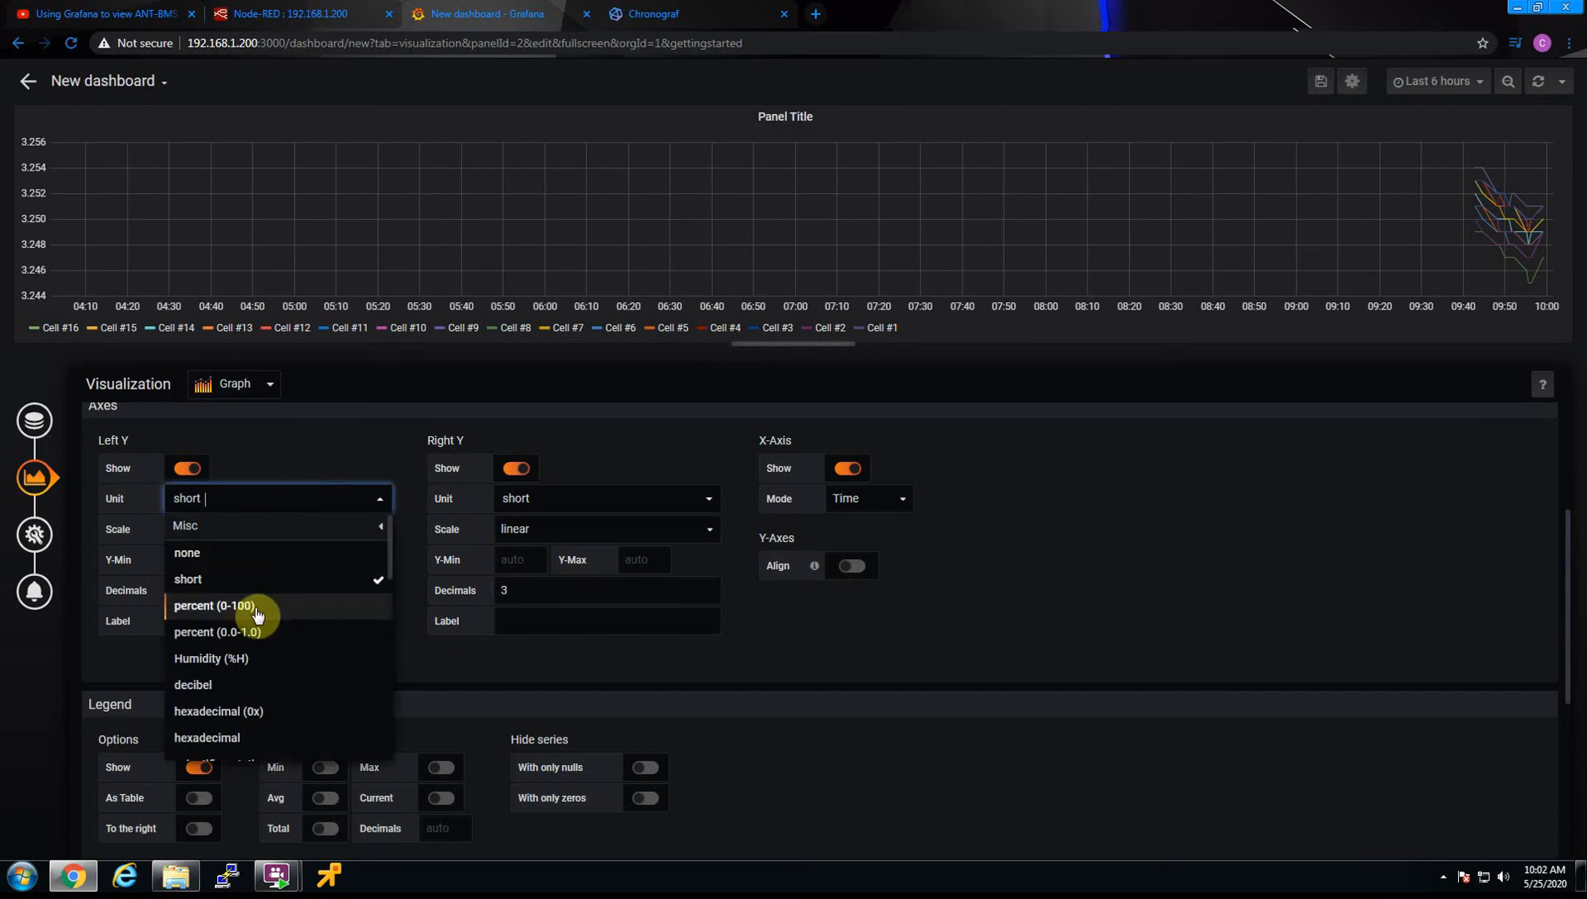
pyautogui.scroll(-2, 258, 637)
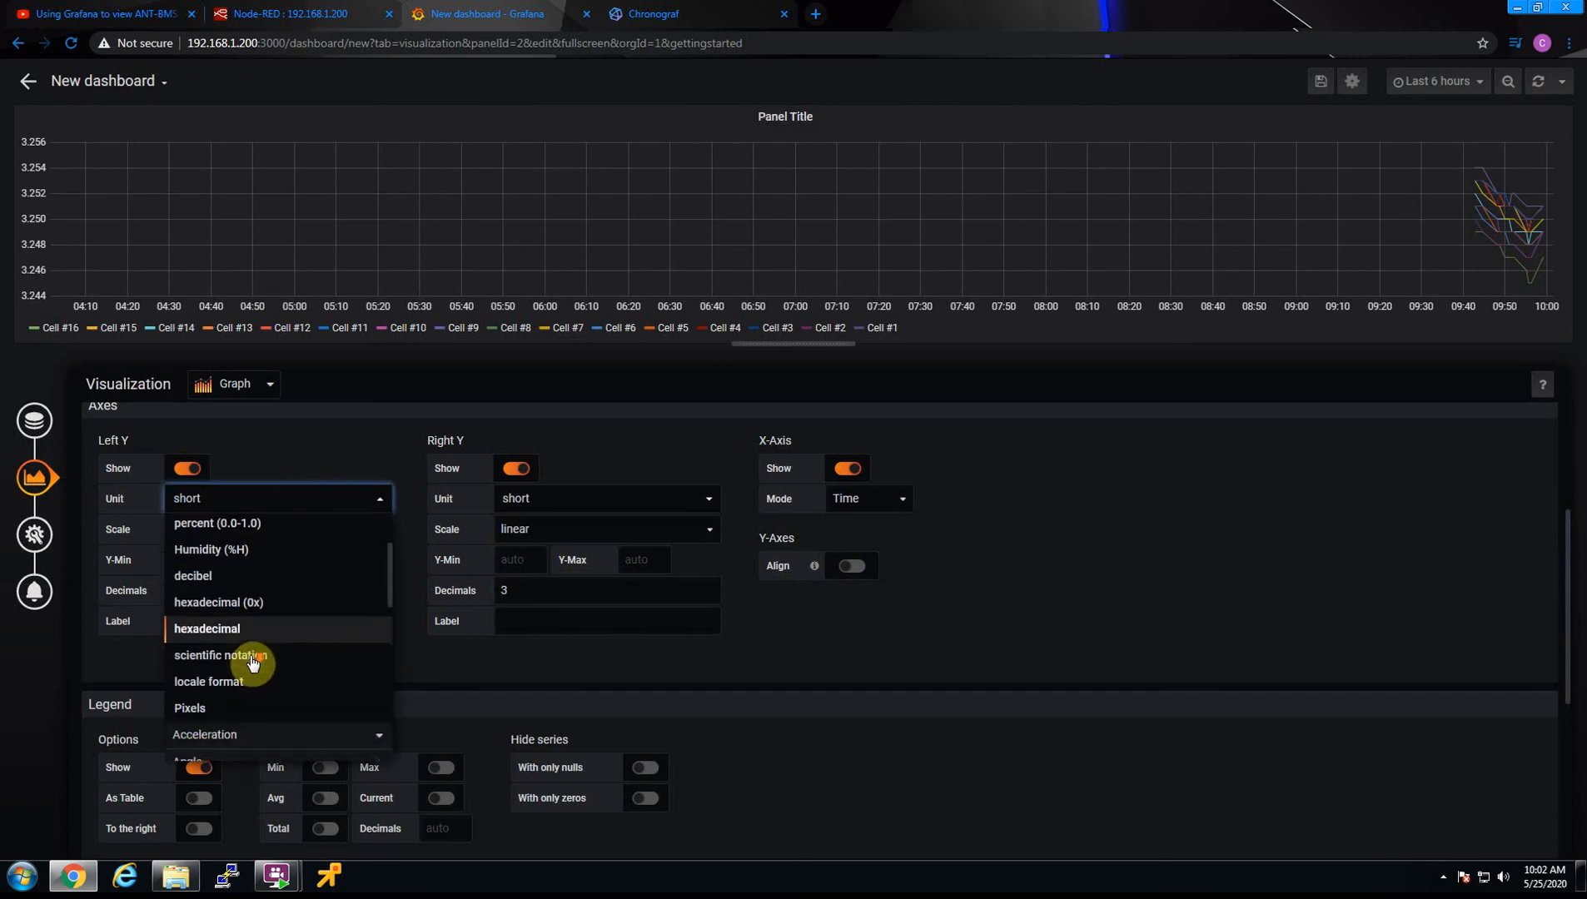
pyautogui.scroll(-4, 254, 666)
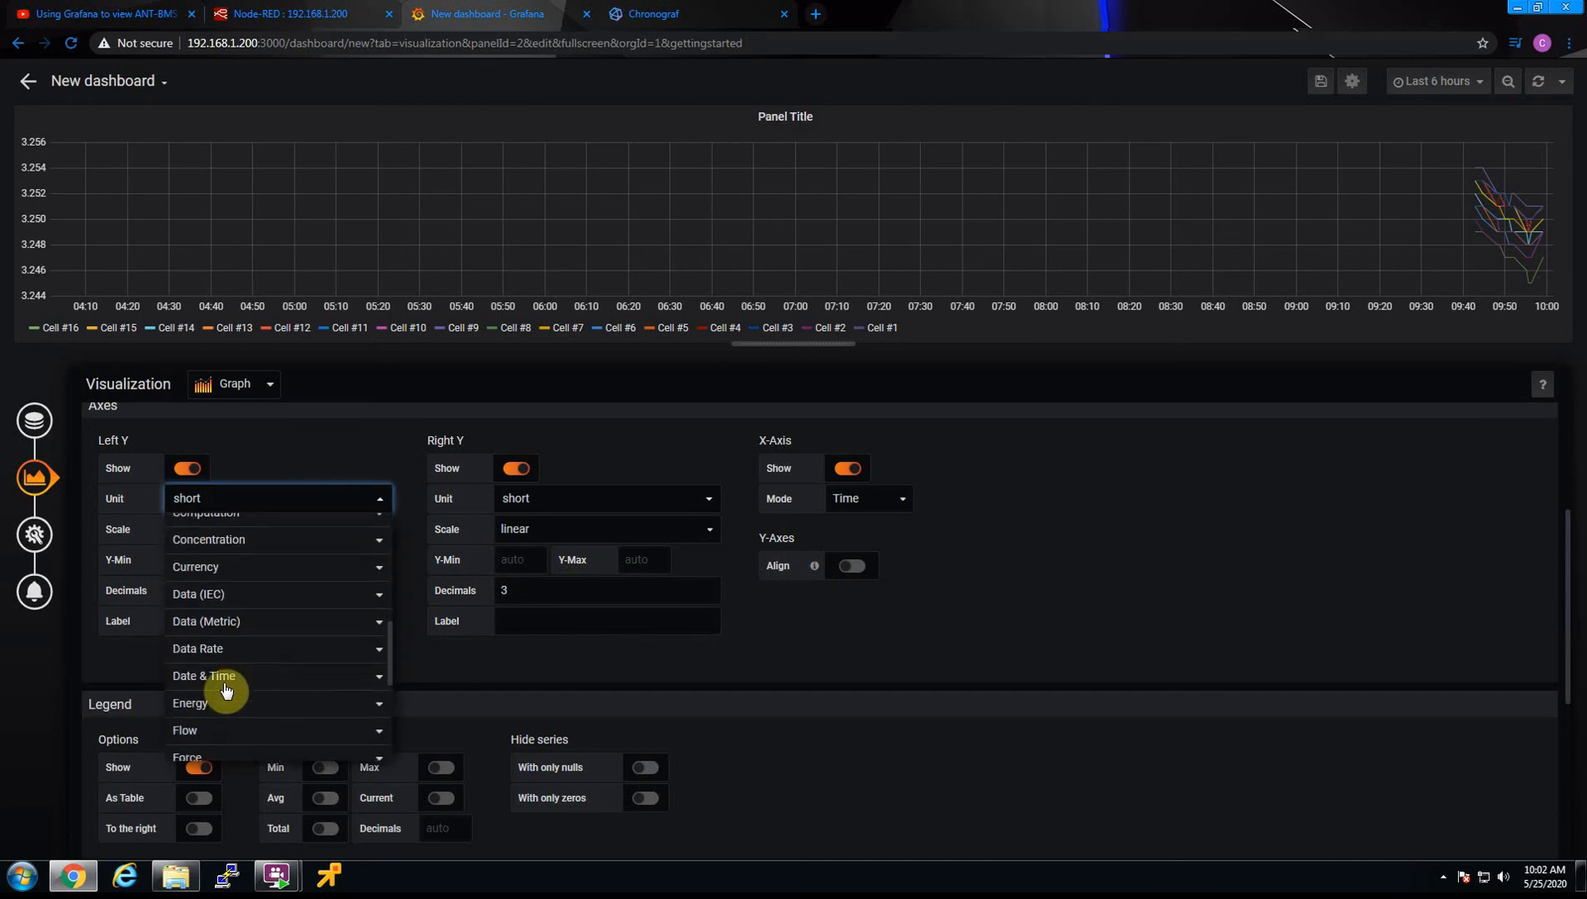
pyautogui.click(265, 621)
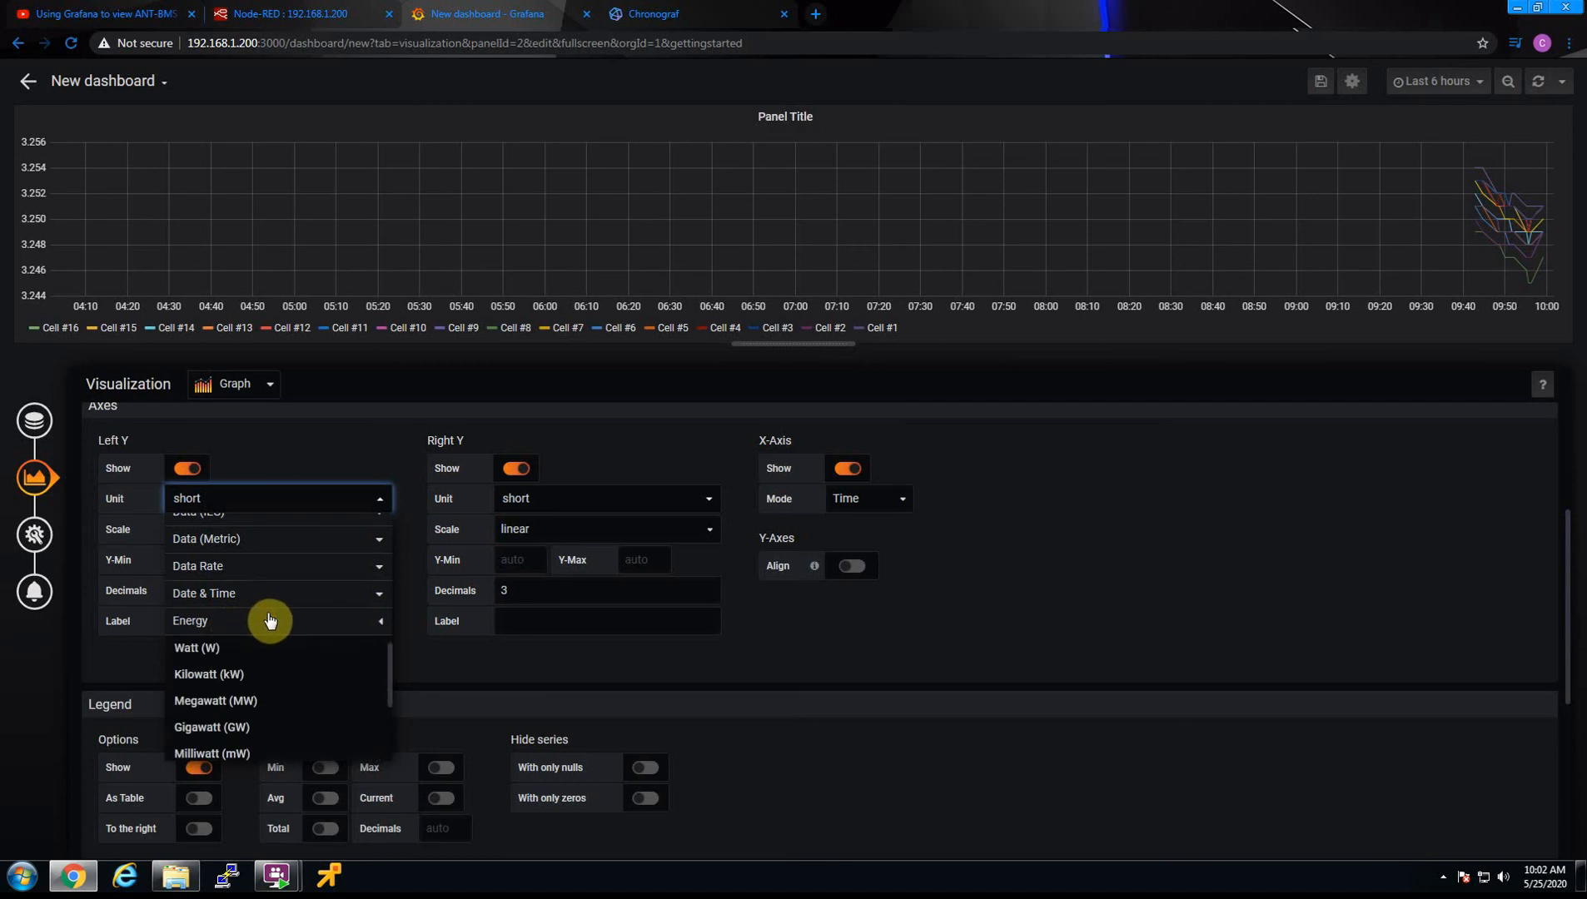
pyautogui.scroll(-1, 233, 695)
pyautogui.scroll(-1, 233, 704)
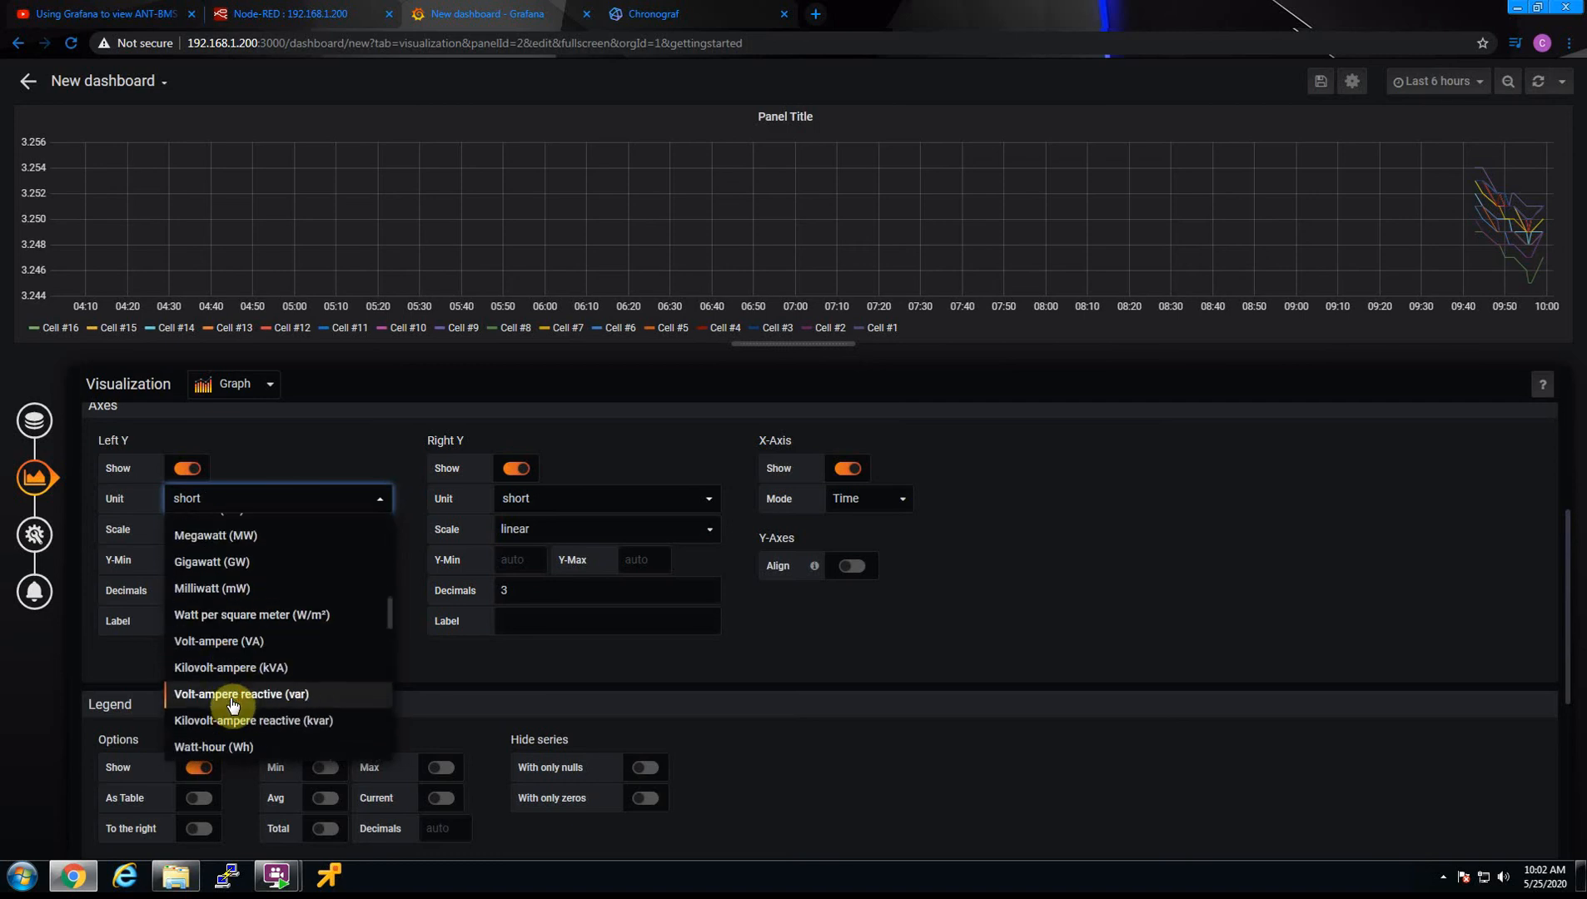
pyautogui.scroll(-4, 233, 708)
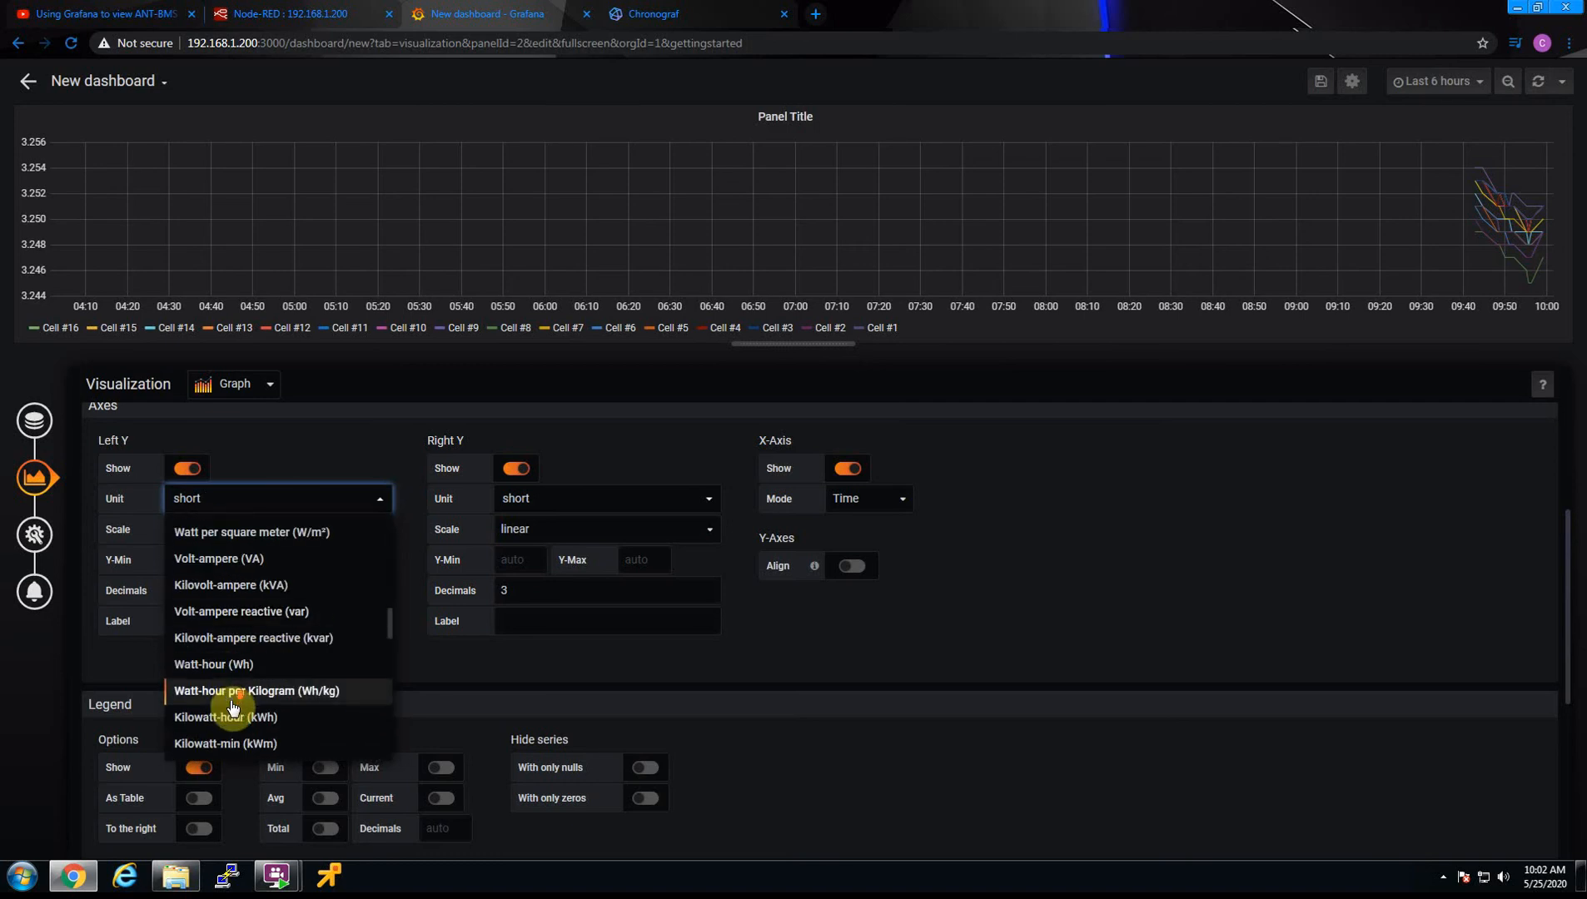
pyautogui.scroll(-1, 231, 710)
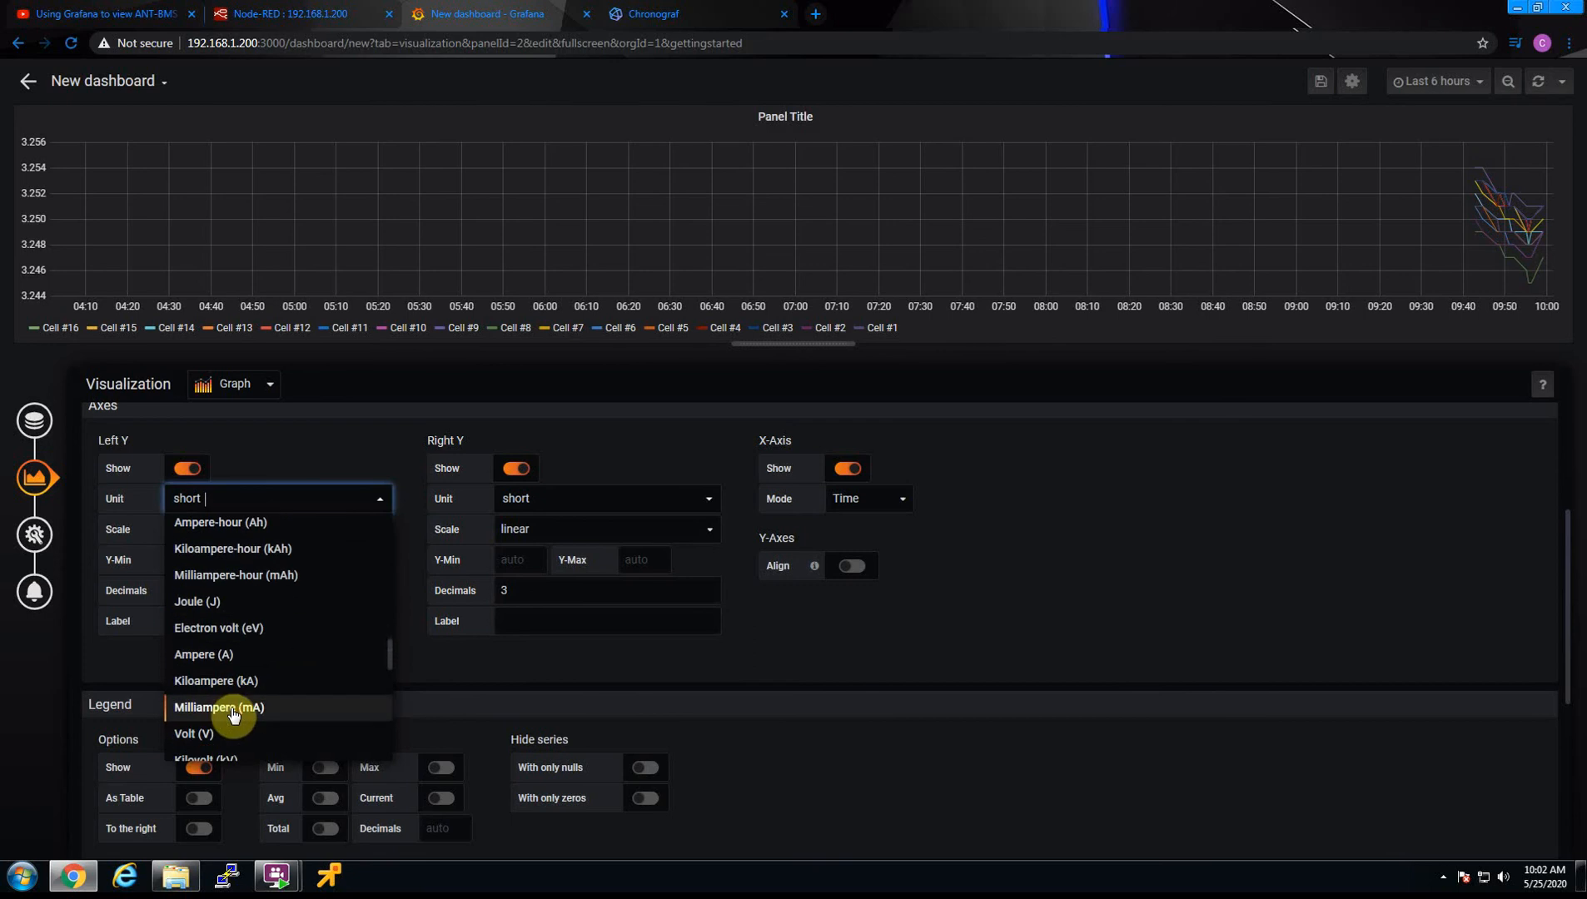
pyautogui.click(206, 734)
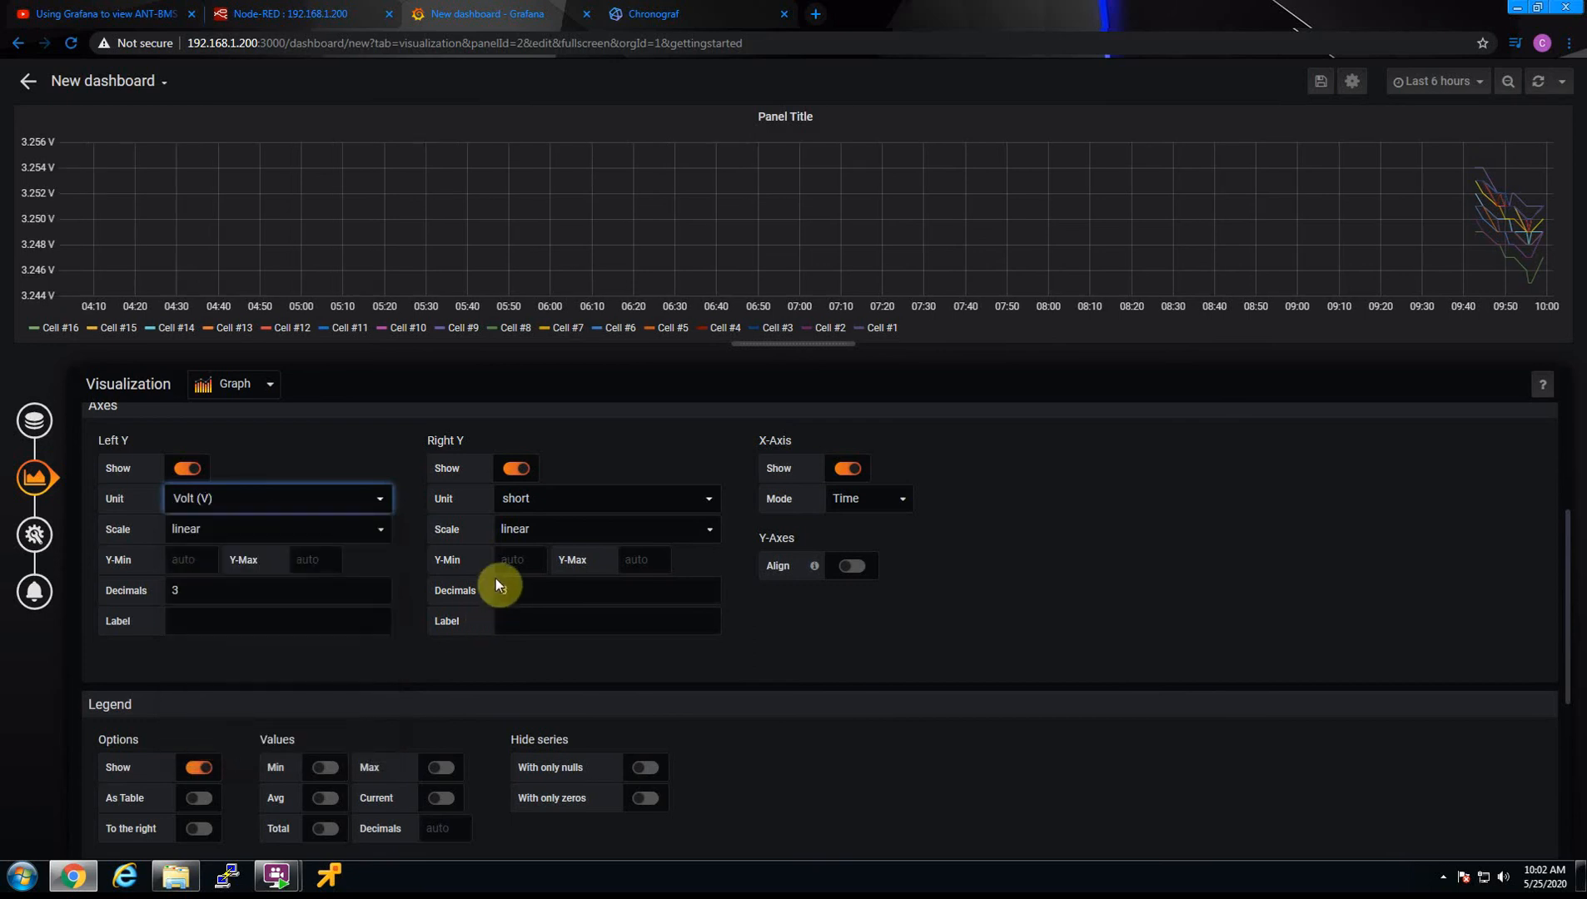
# Set the right Y axis unit to Volt (V) from the Energy category
pyautogui.click(543, 497)
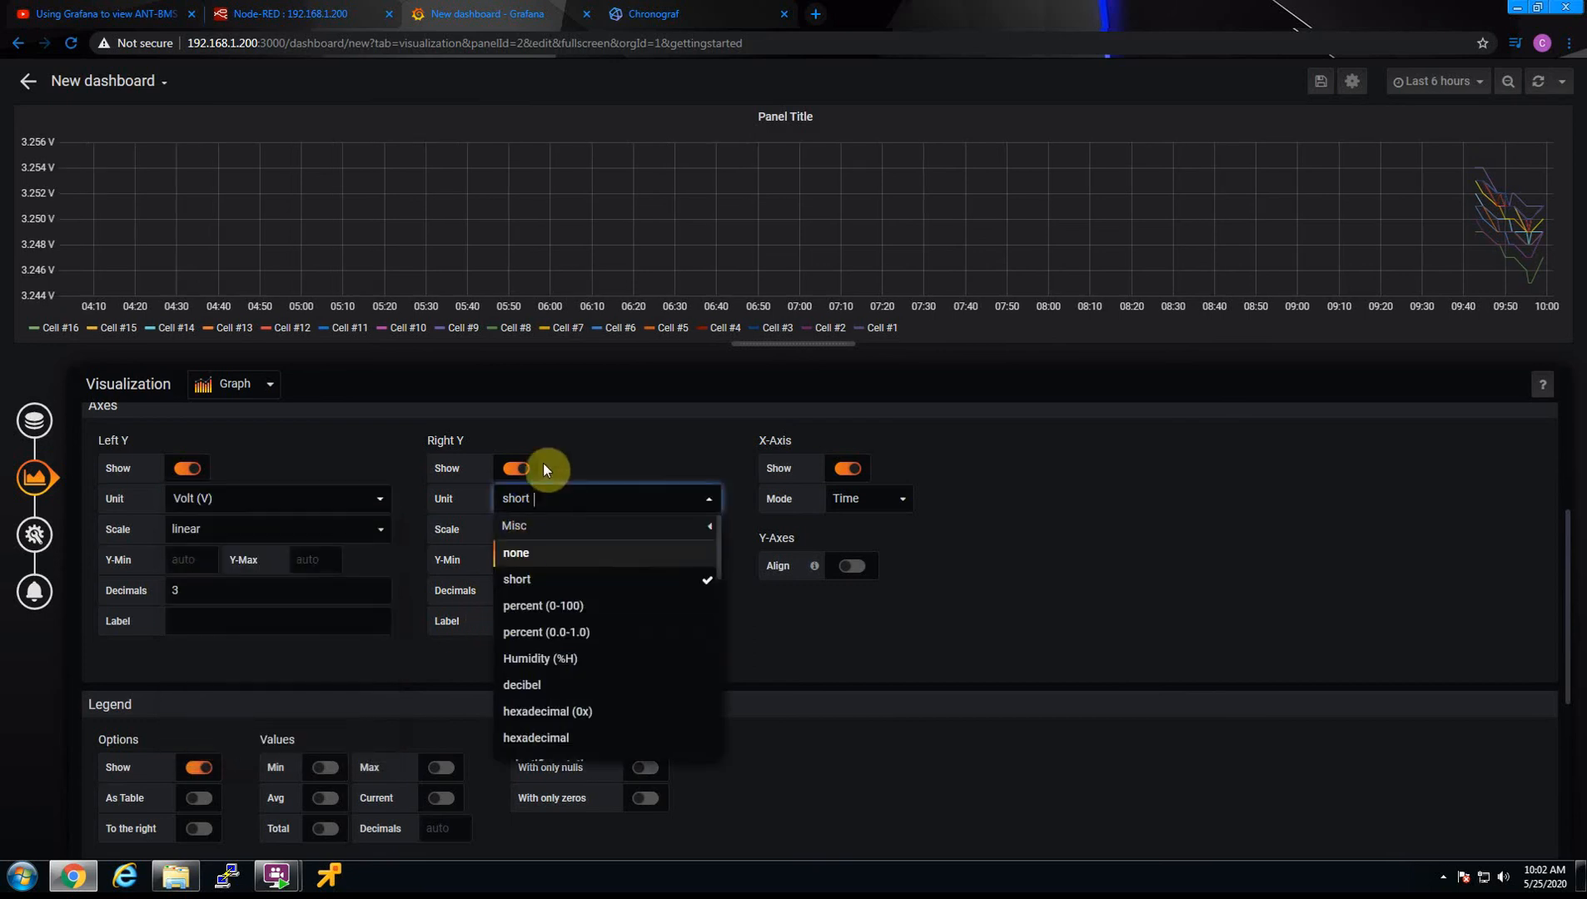
pyautogui.scroll(-5, 554, 658)
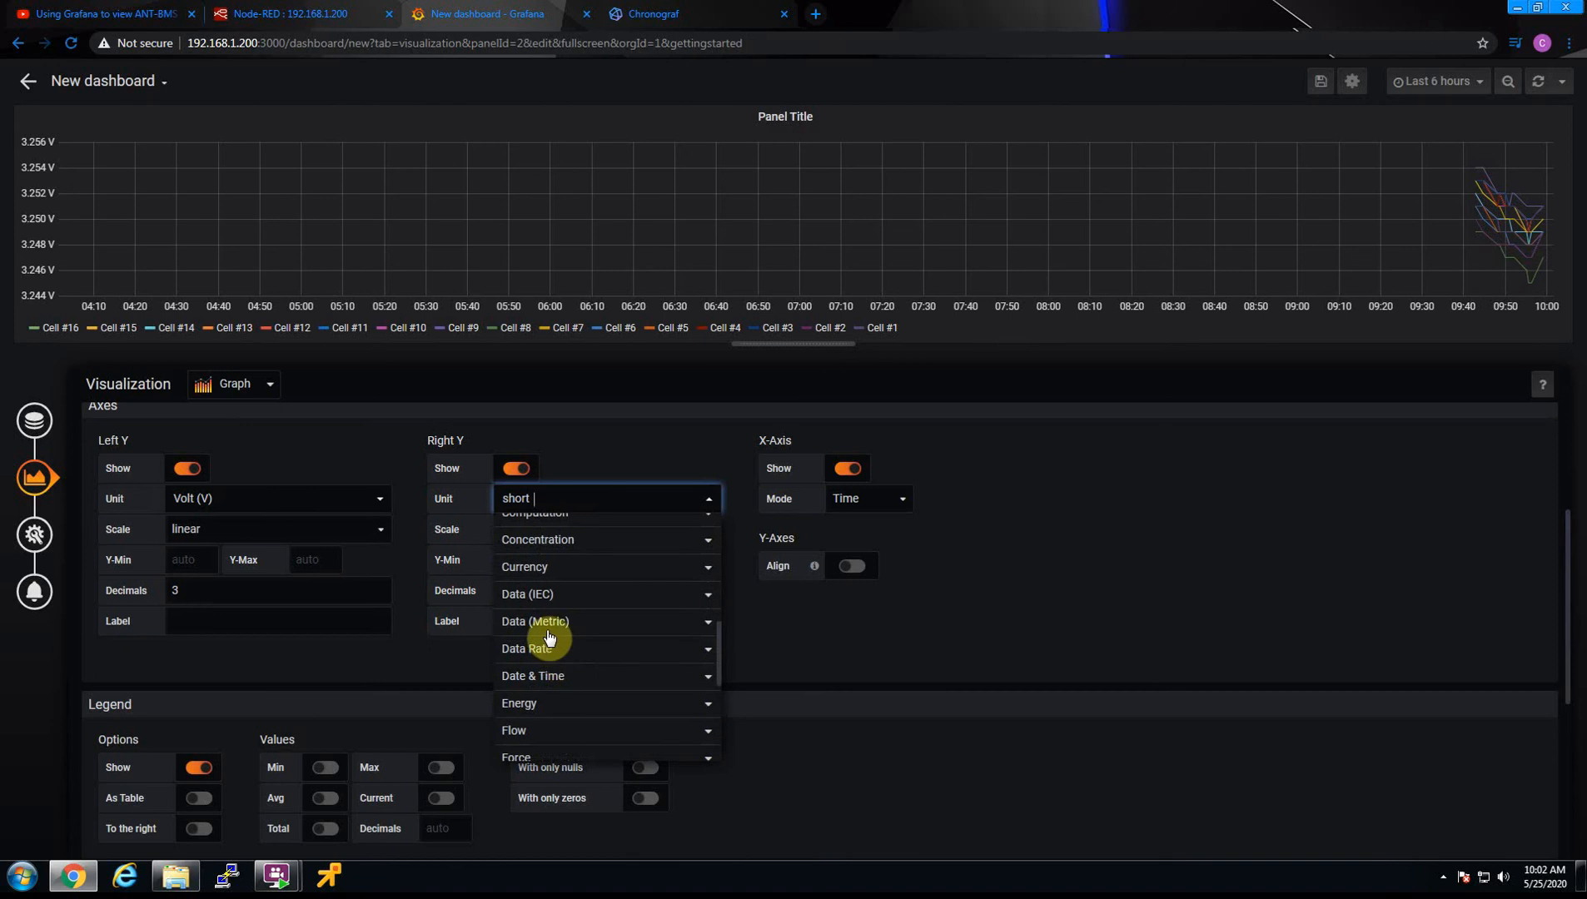
pyautogui.click(531, 703)
pyautogui.scroll(-1, 563, 741)
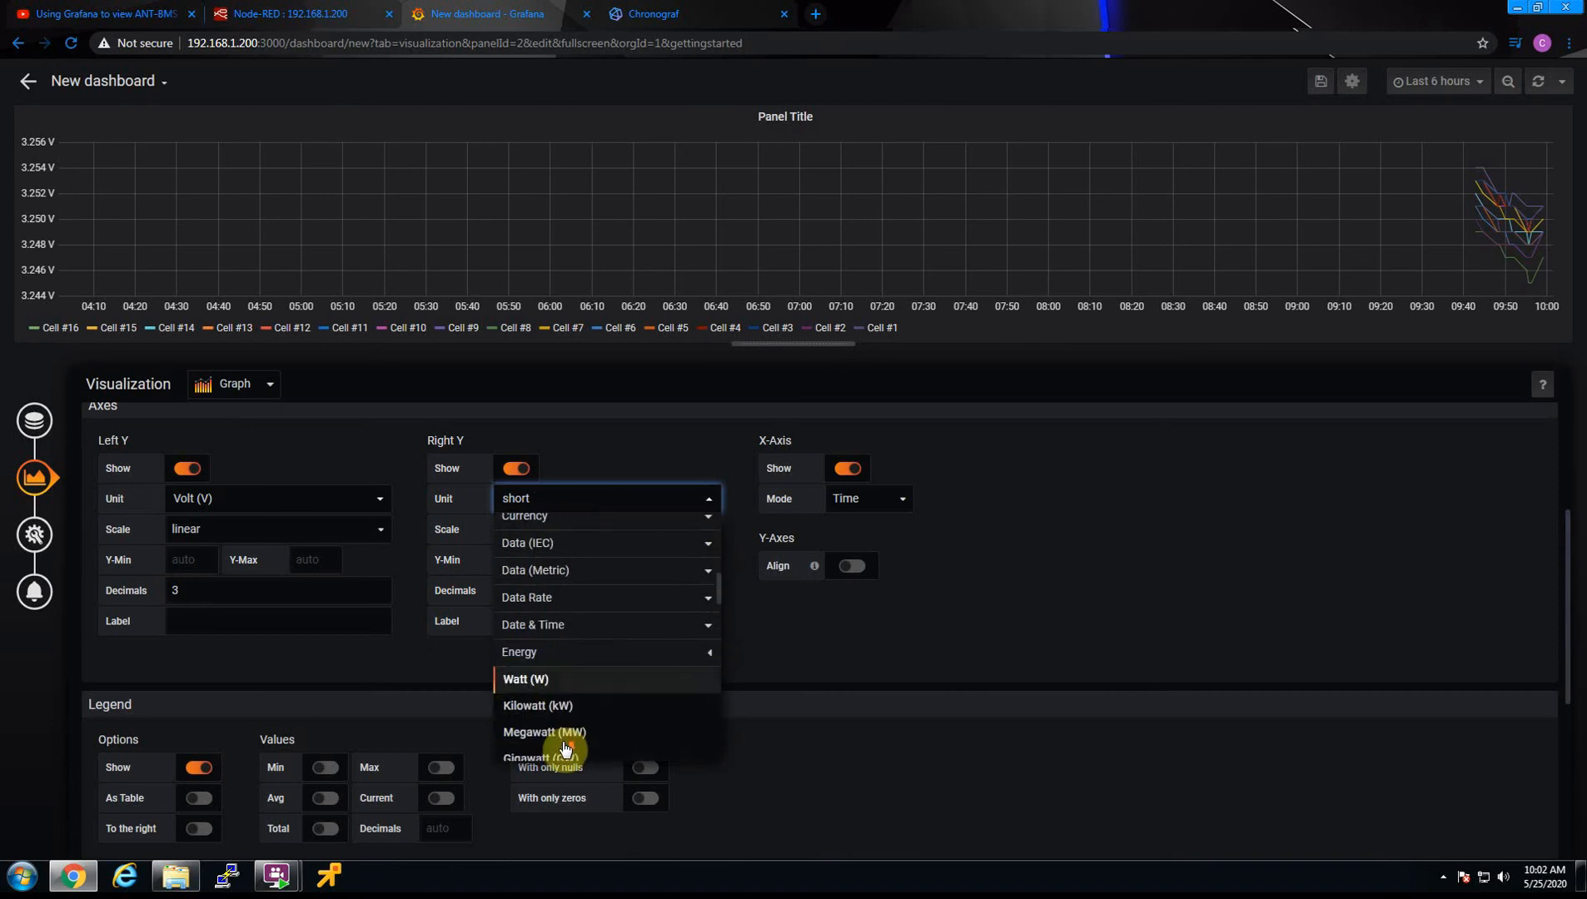
pyautogui.scroll(-5, 563, 746)
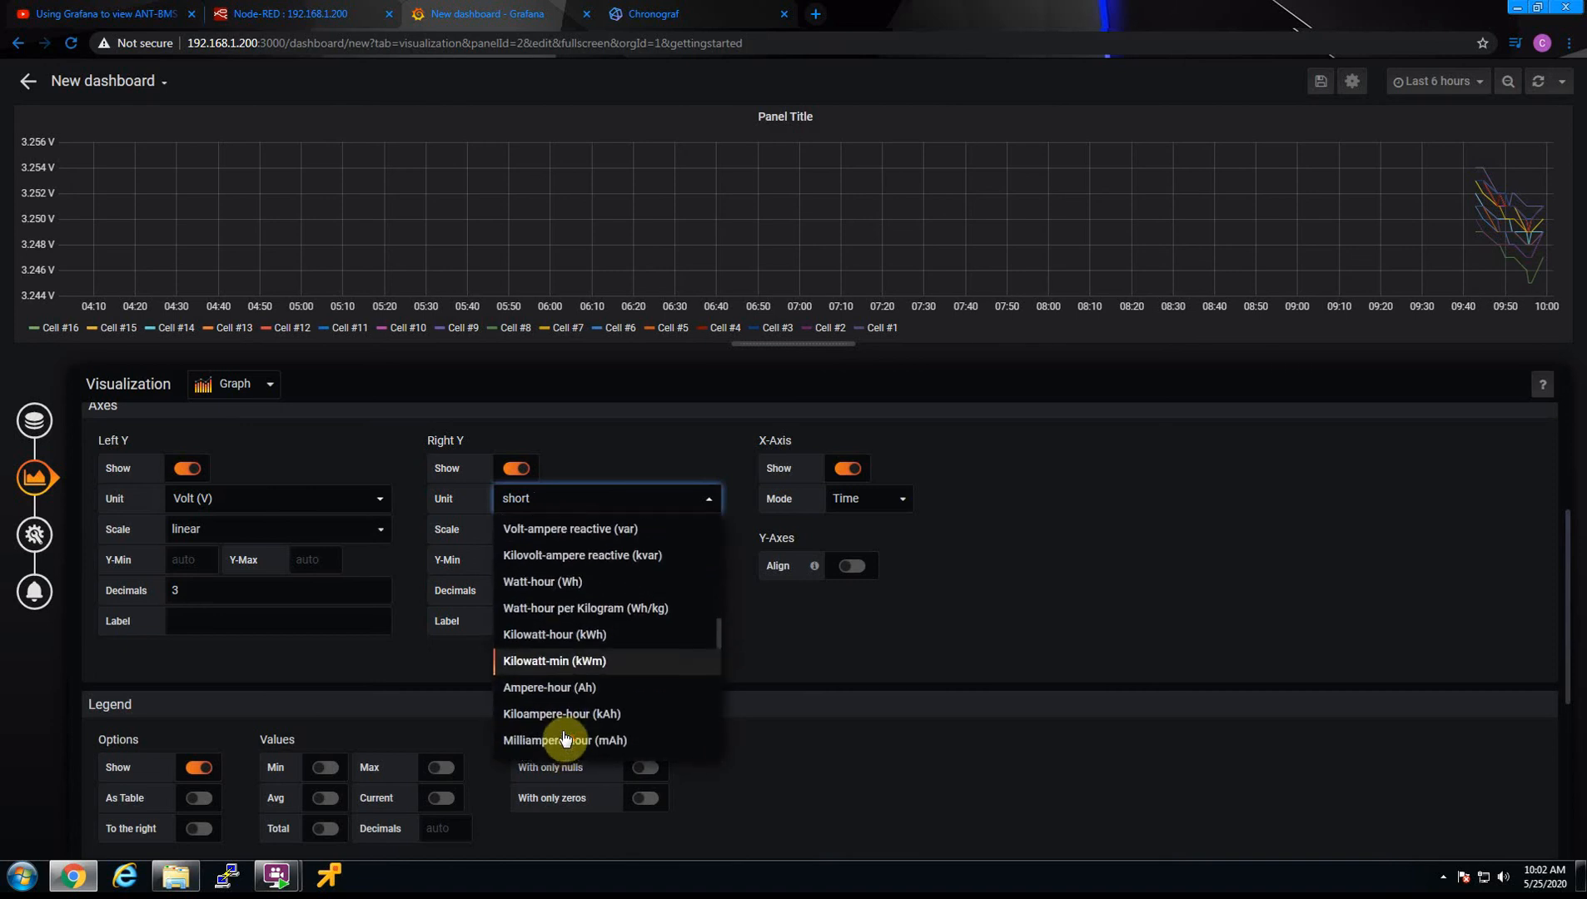
pyautogui.scroll(-5, 563, 739)
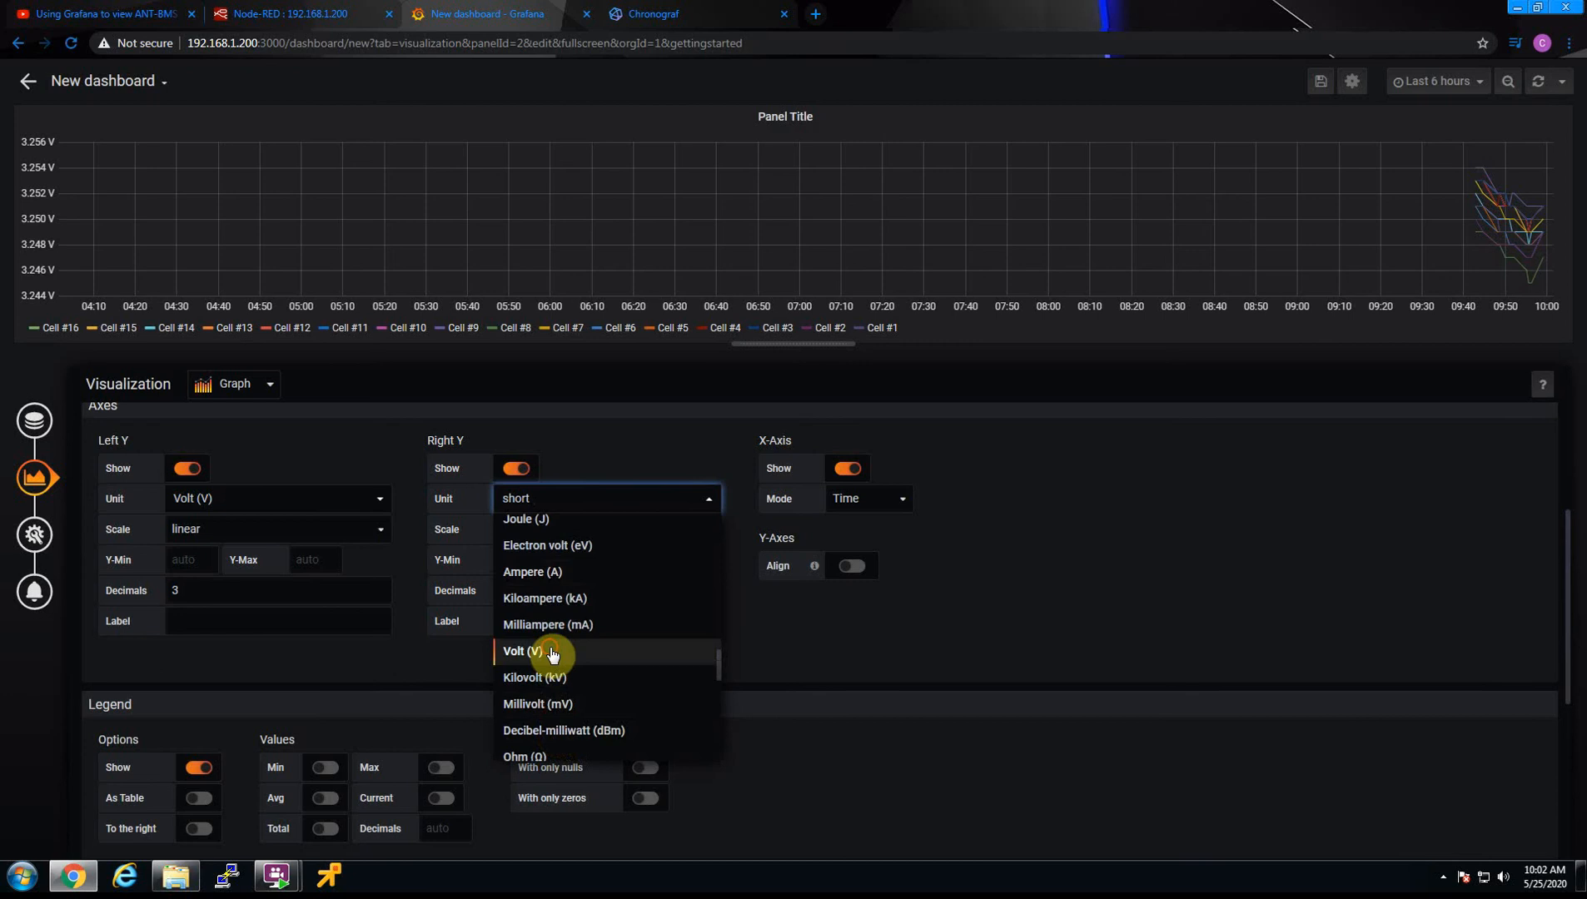
pyautogui.click(552, 653)
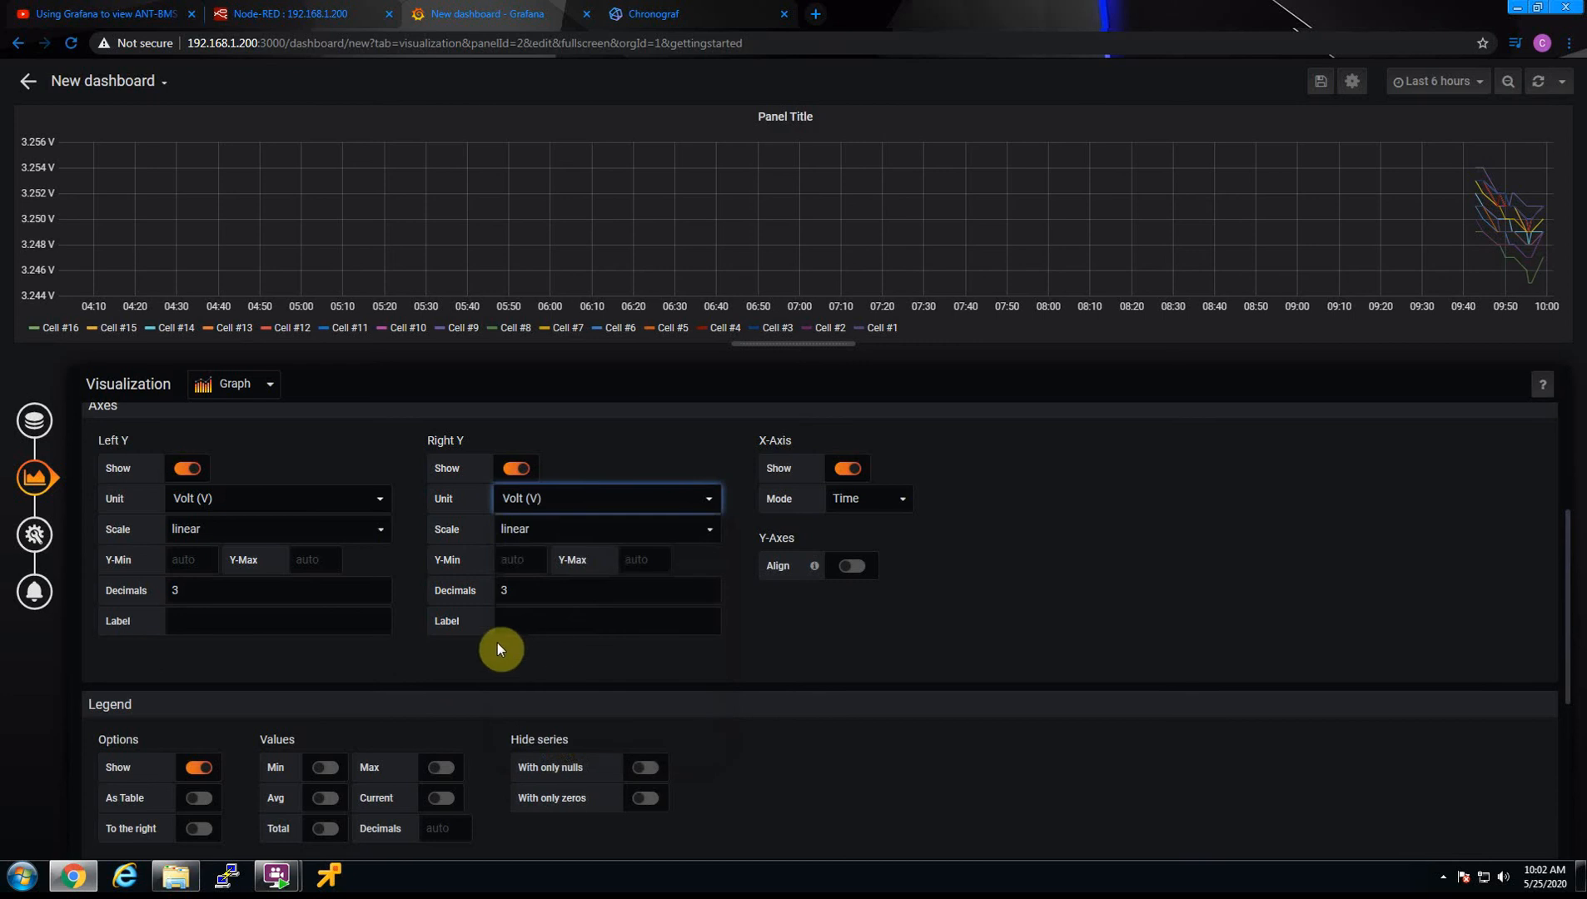
pyautogui.click(185, 556)
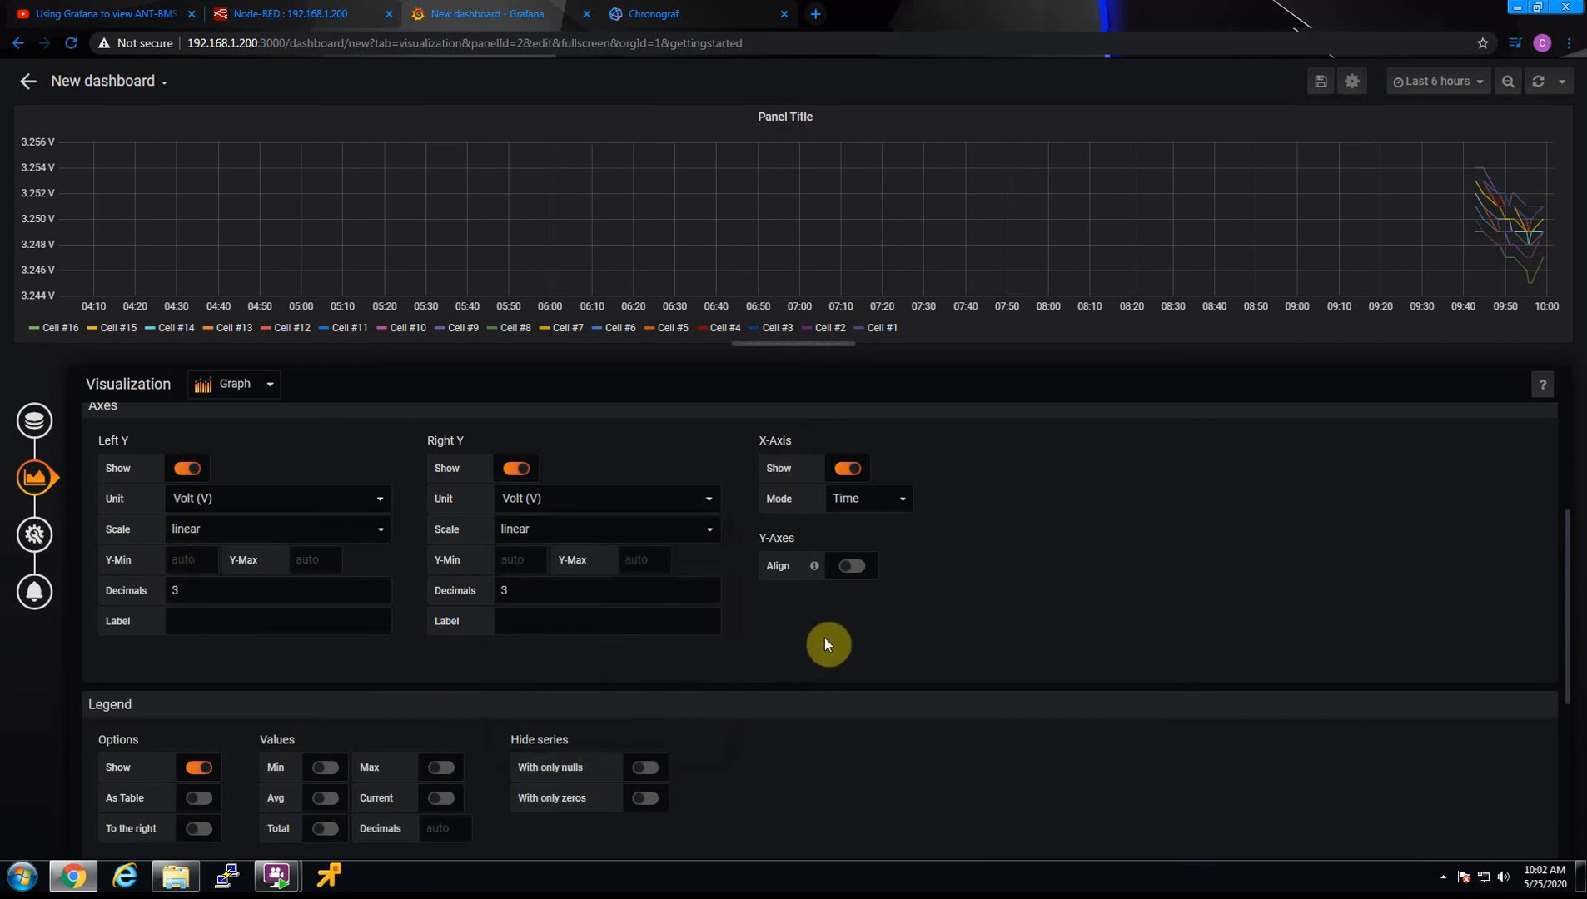
# Show the min, max, avg and current values in the legend with 3 decimals
pyautogui.scroll(-2, 369, 608)
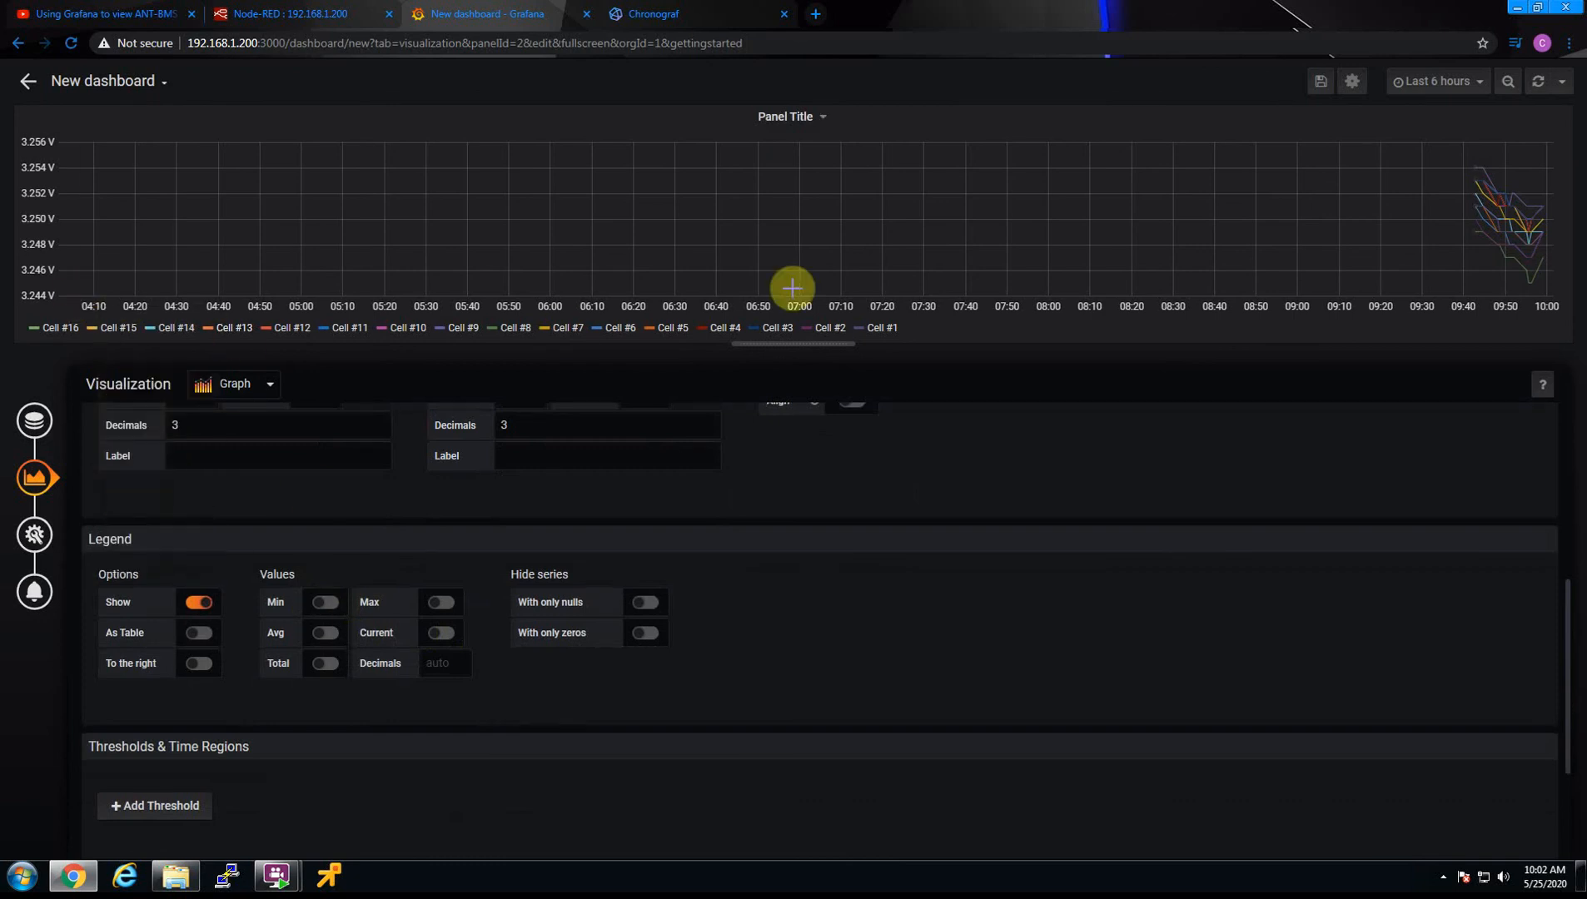
pyautogui.click(323, 604)
pyautogui.click(444, 605)
pyautogui.click(440, 635)
pyautogui.click(324, 636)
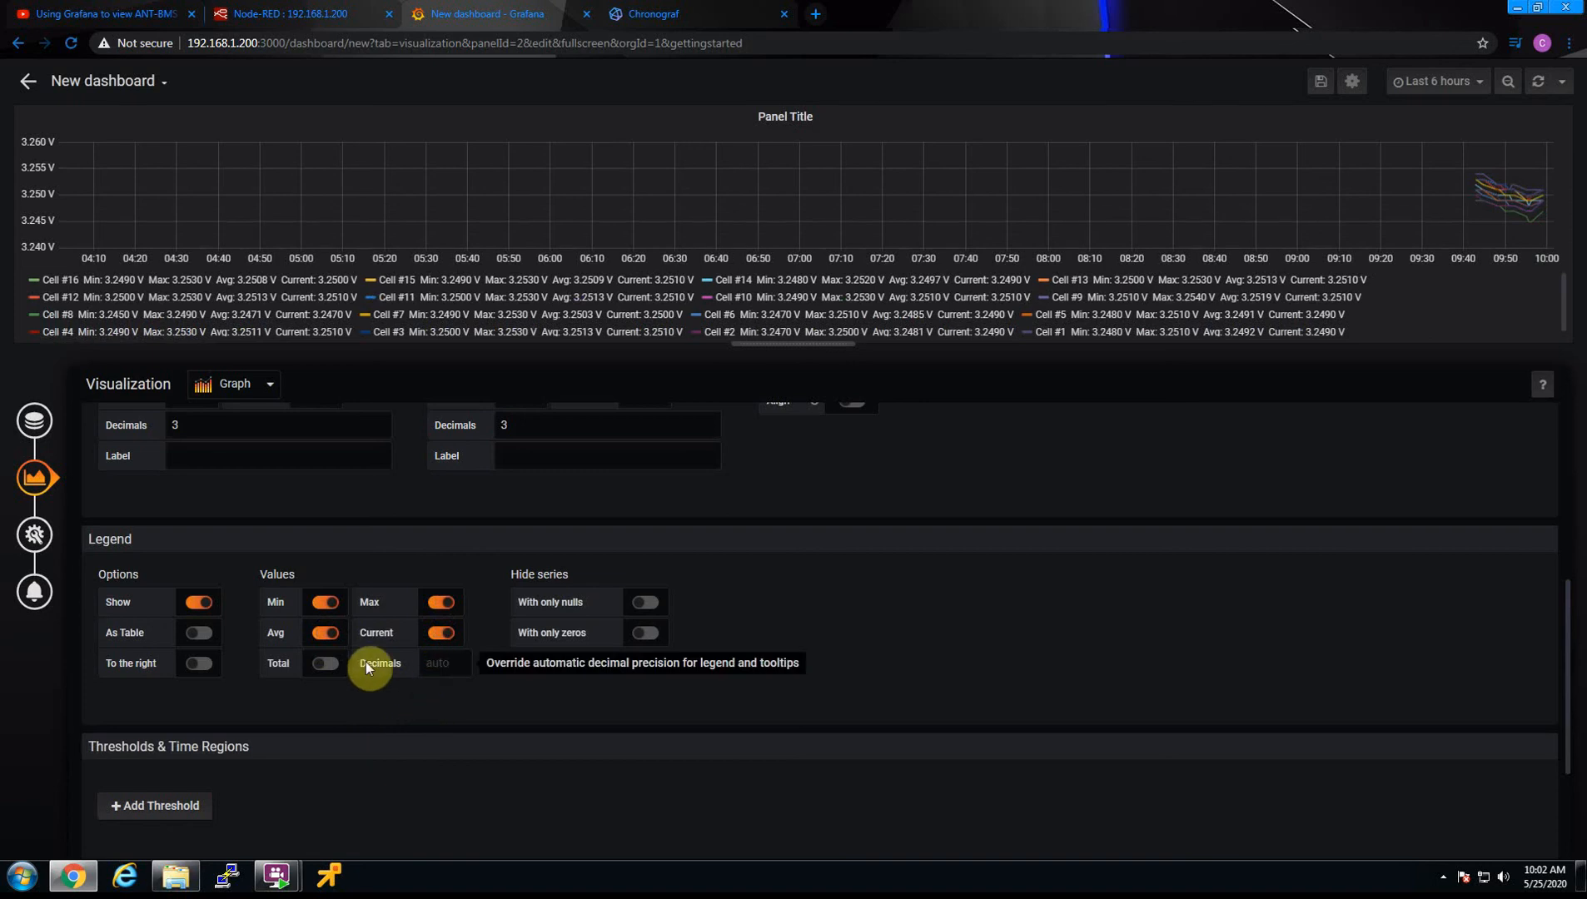
pyautogui.click(428, 664)
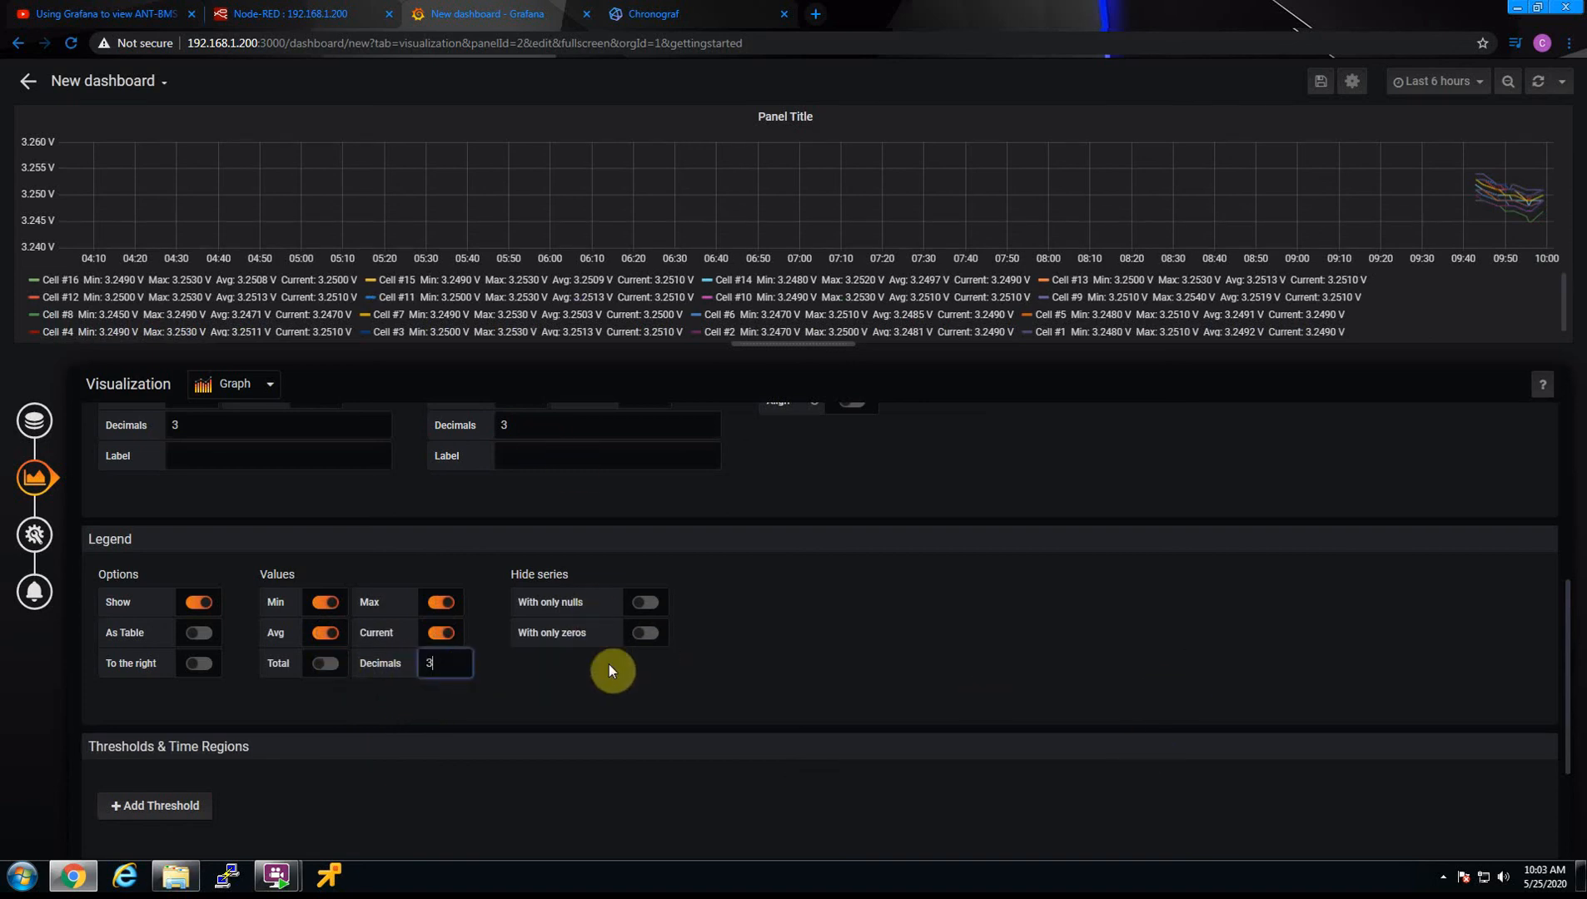
# Display the legend as a table and look through its rows and the remaining visualization options
pyautogui.click(200, 635)
pyautogui.scroll(-5, 1397, 308)
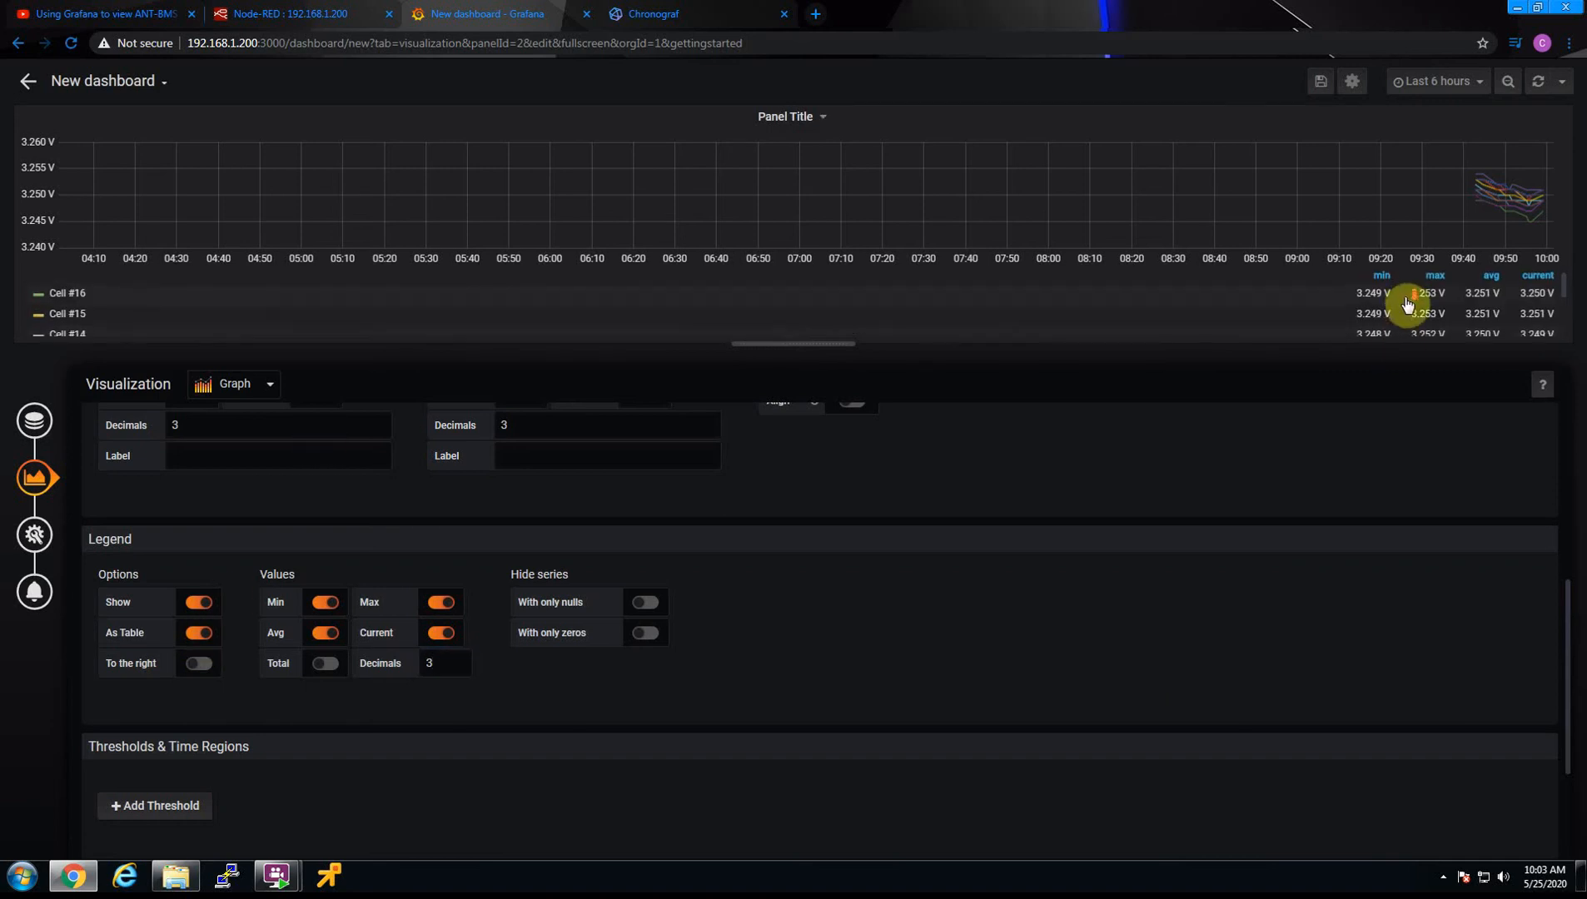
pyautogui.scroll(5, 1397, 308)
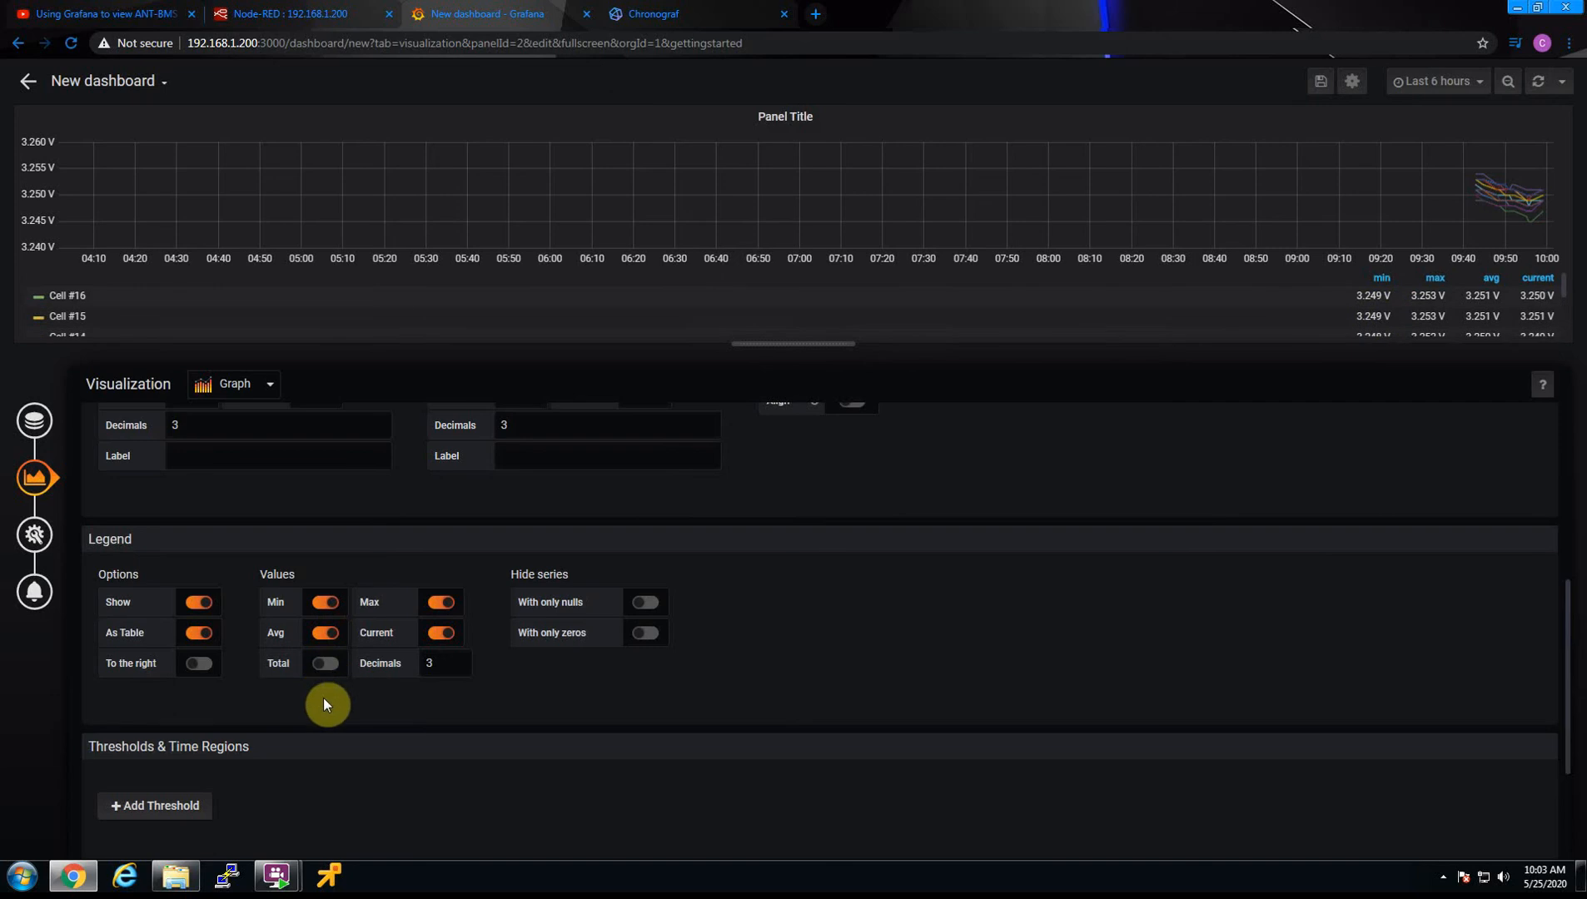
pyautogui.scroll(-1, 366, 715)
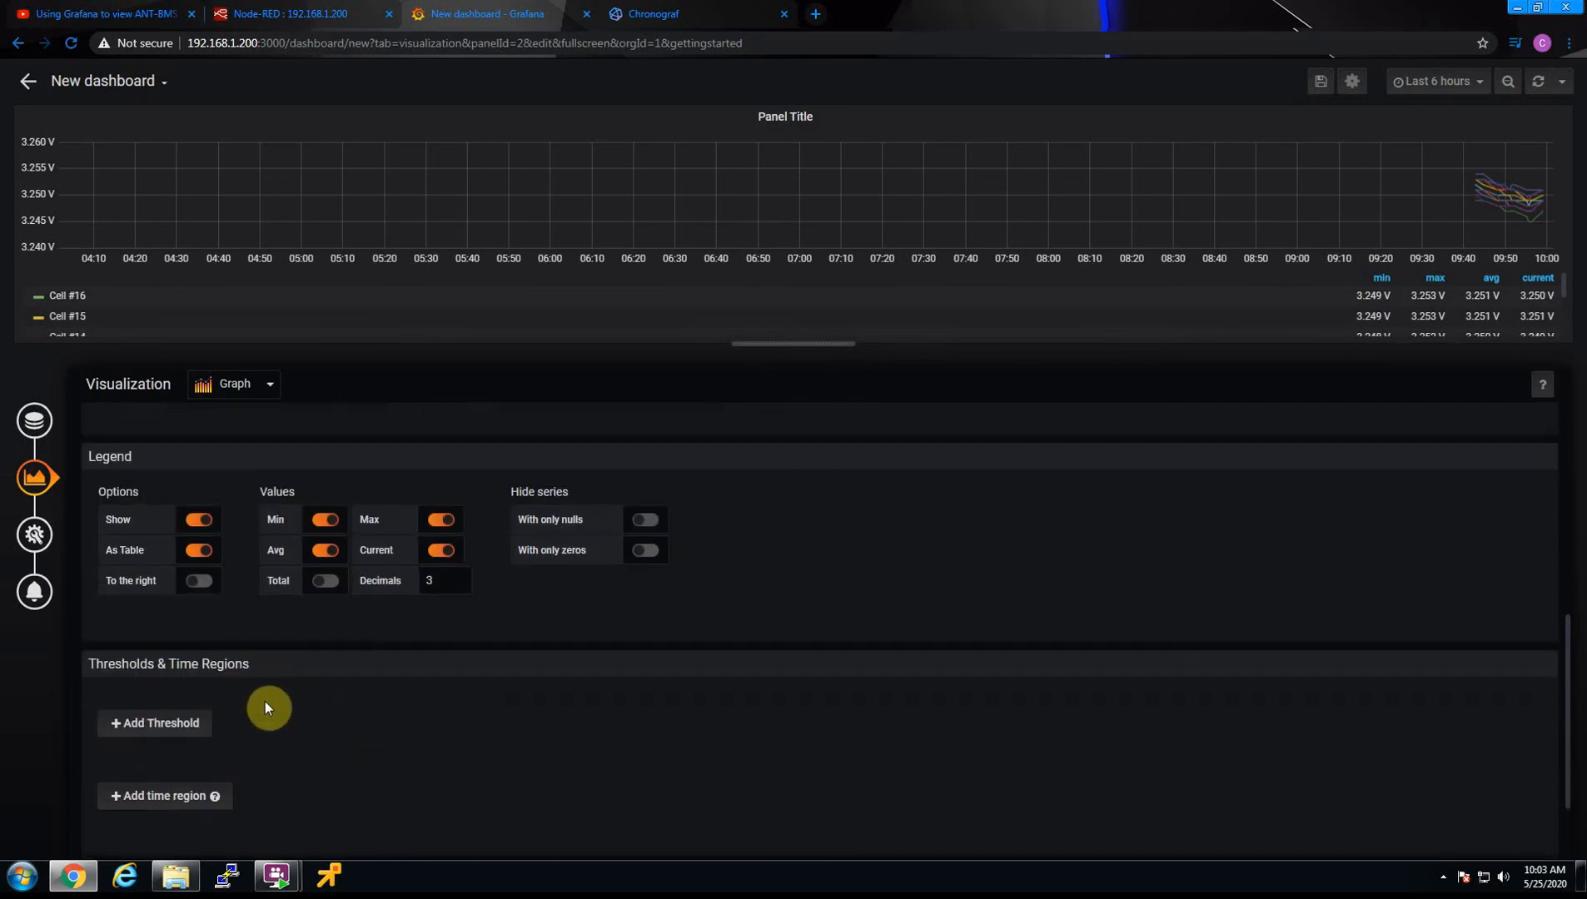
pyautogui.scroll(2, 370, 684)
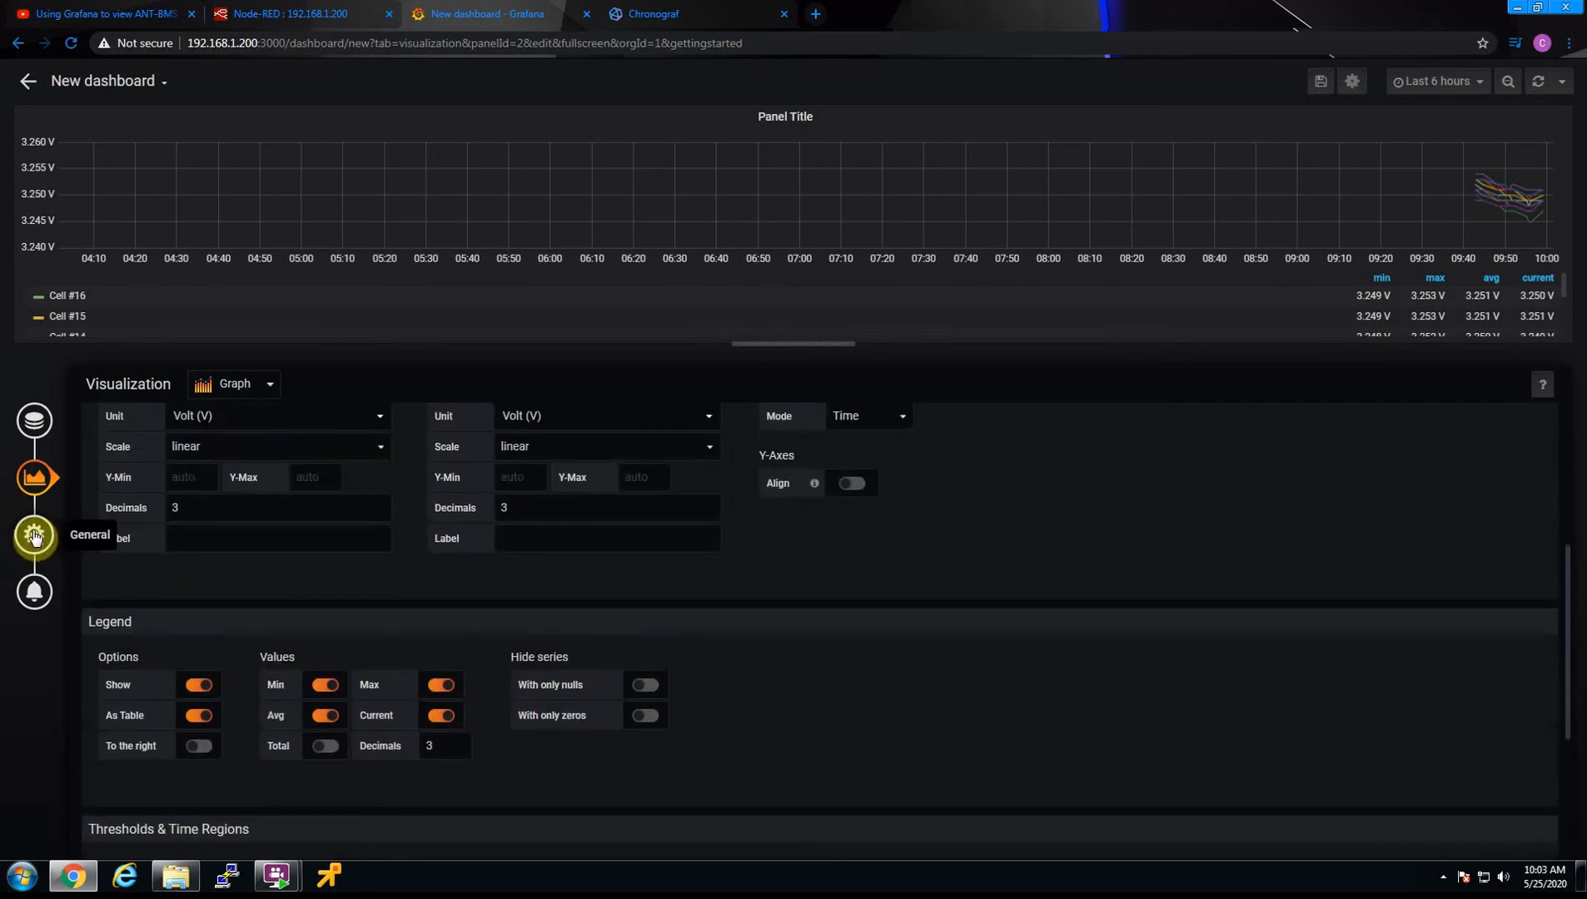
pyautogui.scroll(2, 633, 570)
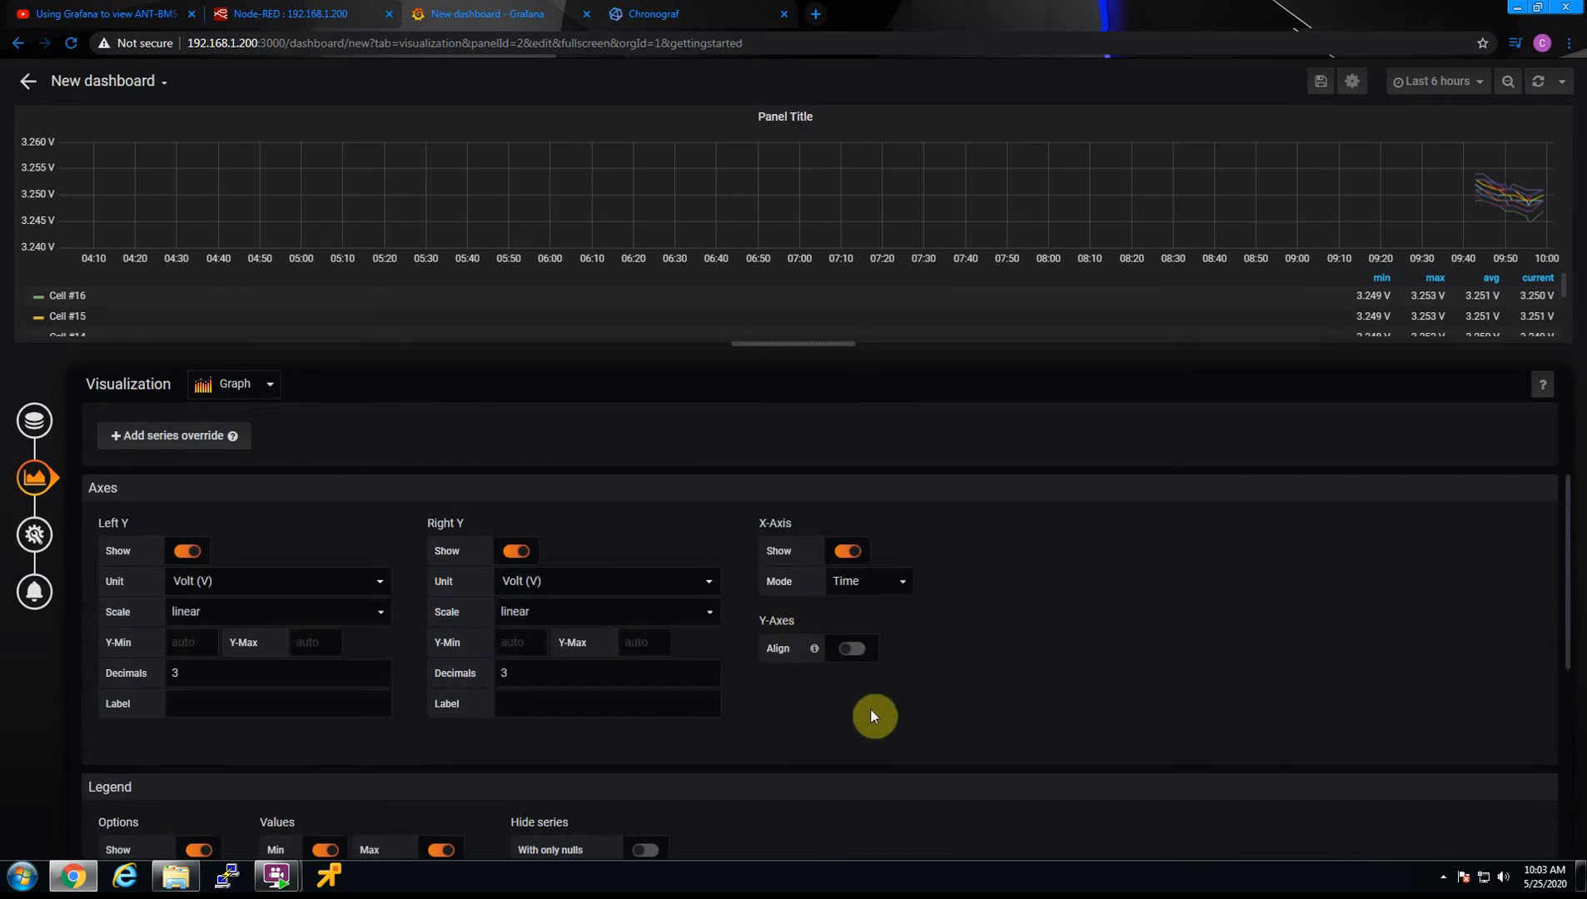
# Title the panel Cell Voltages, keep its background non-transparent, and add a blank panel link
pyautogui.click(31, 536)
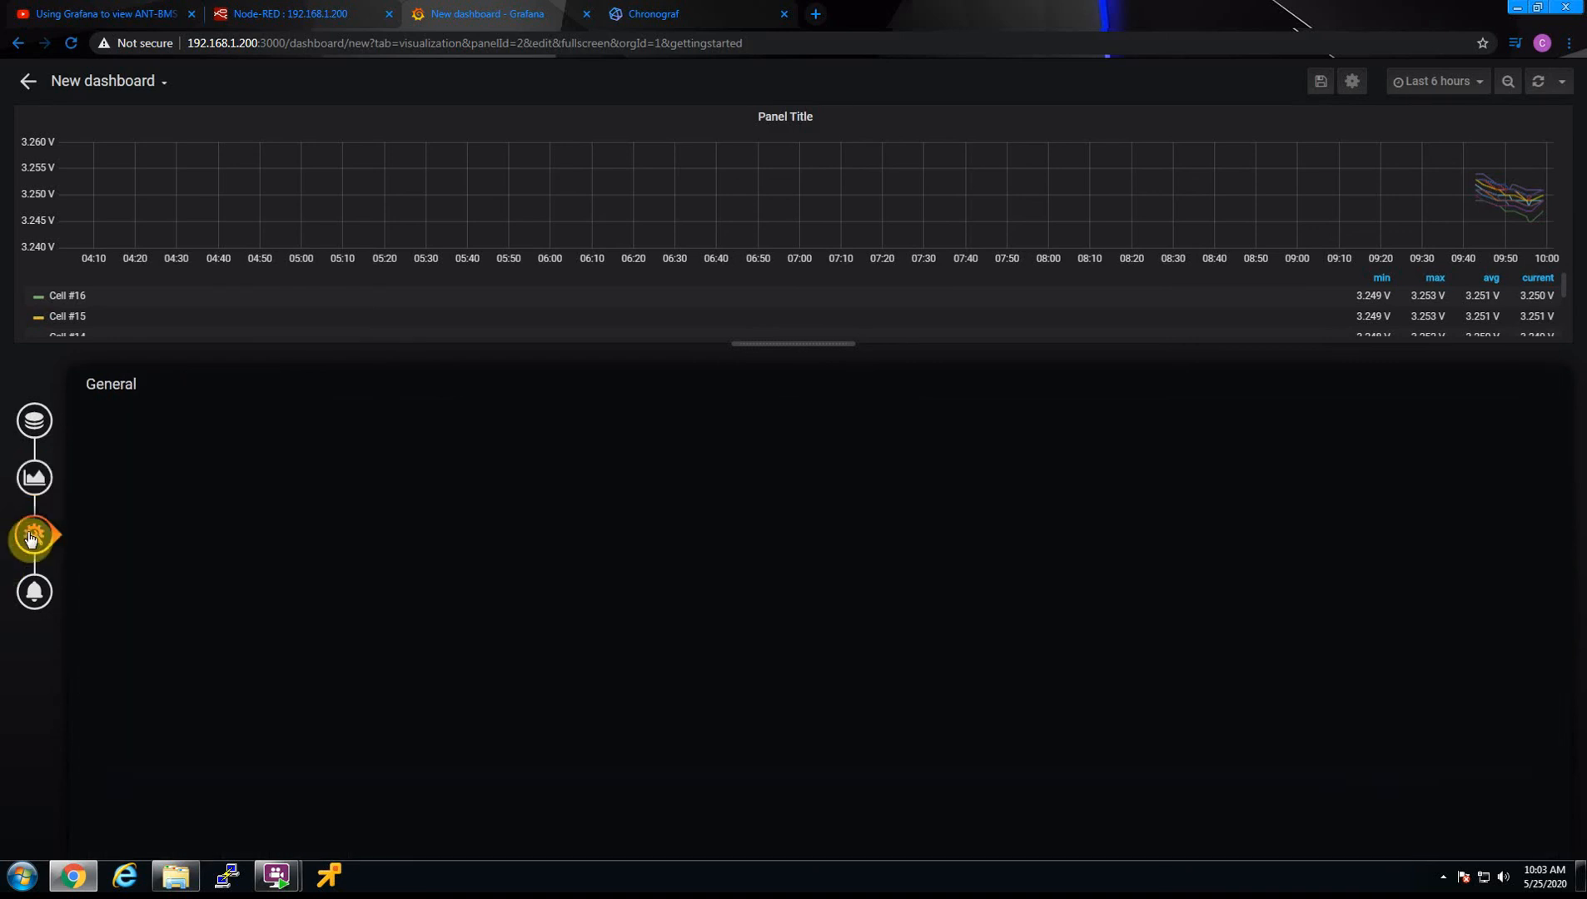
pyautogui.moveTo(263, 448); pyautogui.dragTo(126, 439)
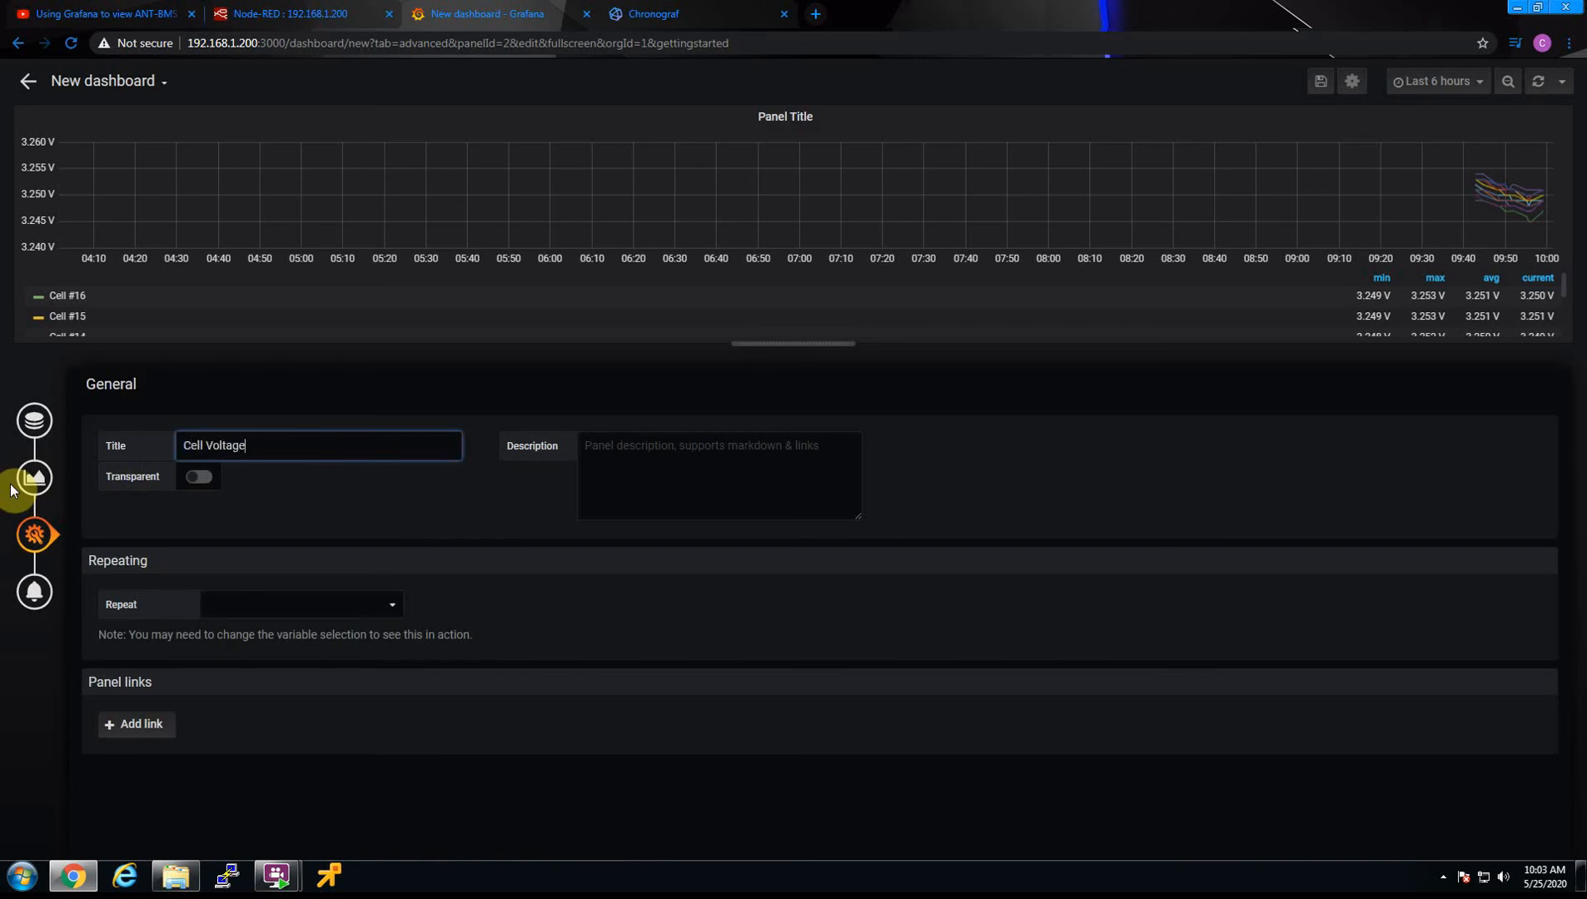
pyautogui.click(199, 478)
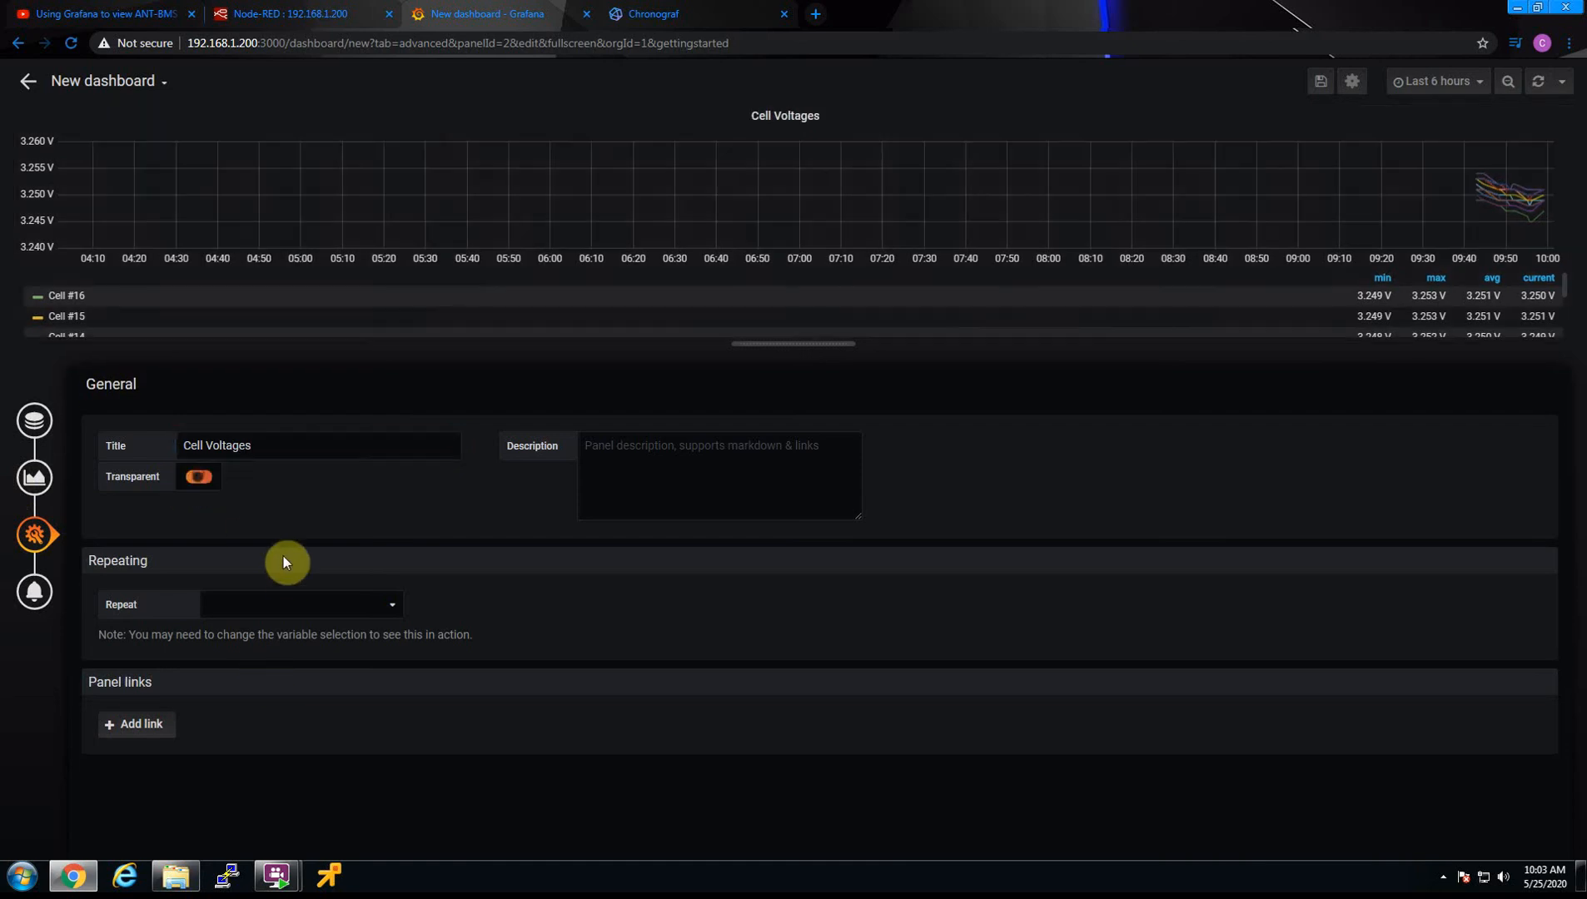
pyautogui.click(210, 479)
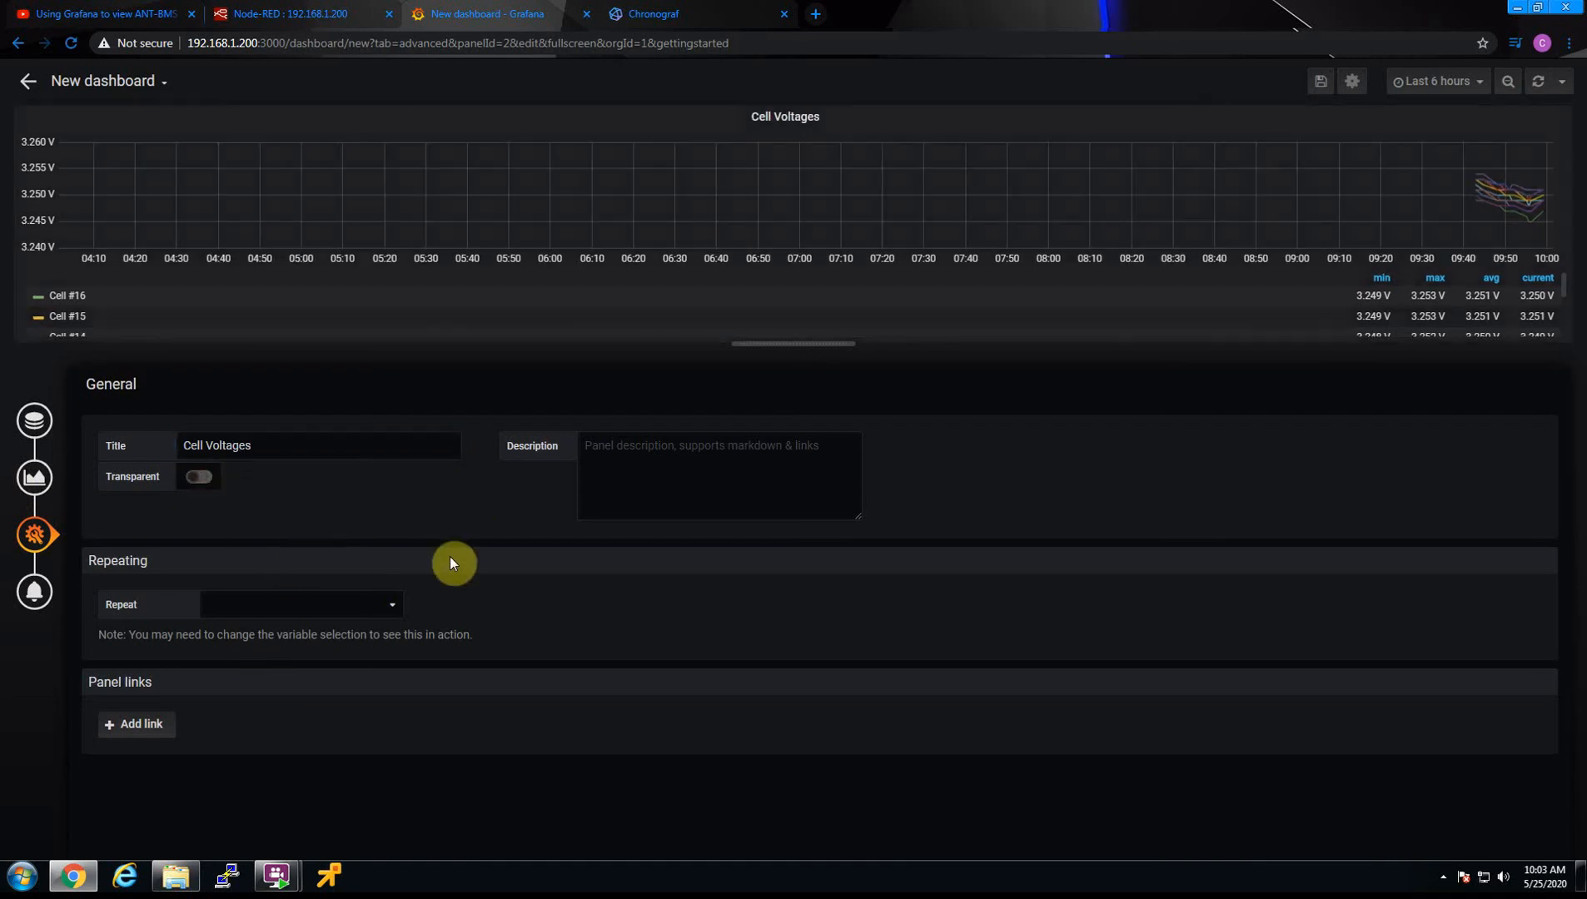
pyautogui.click(118, 731)
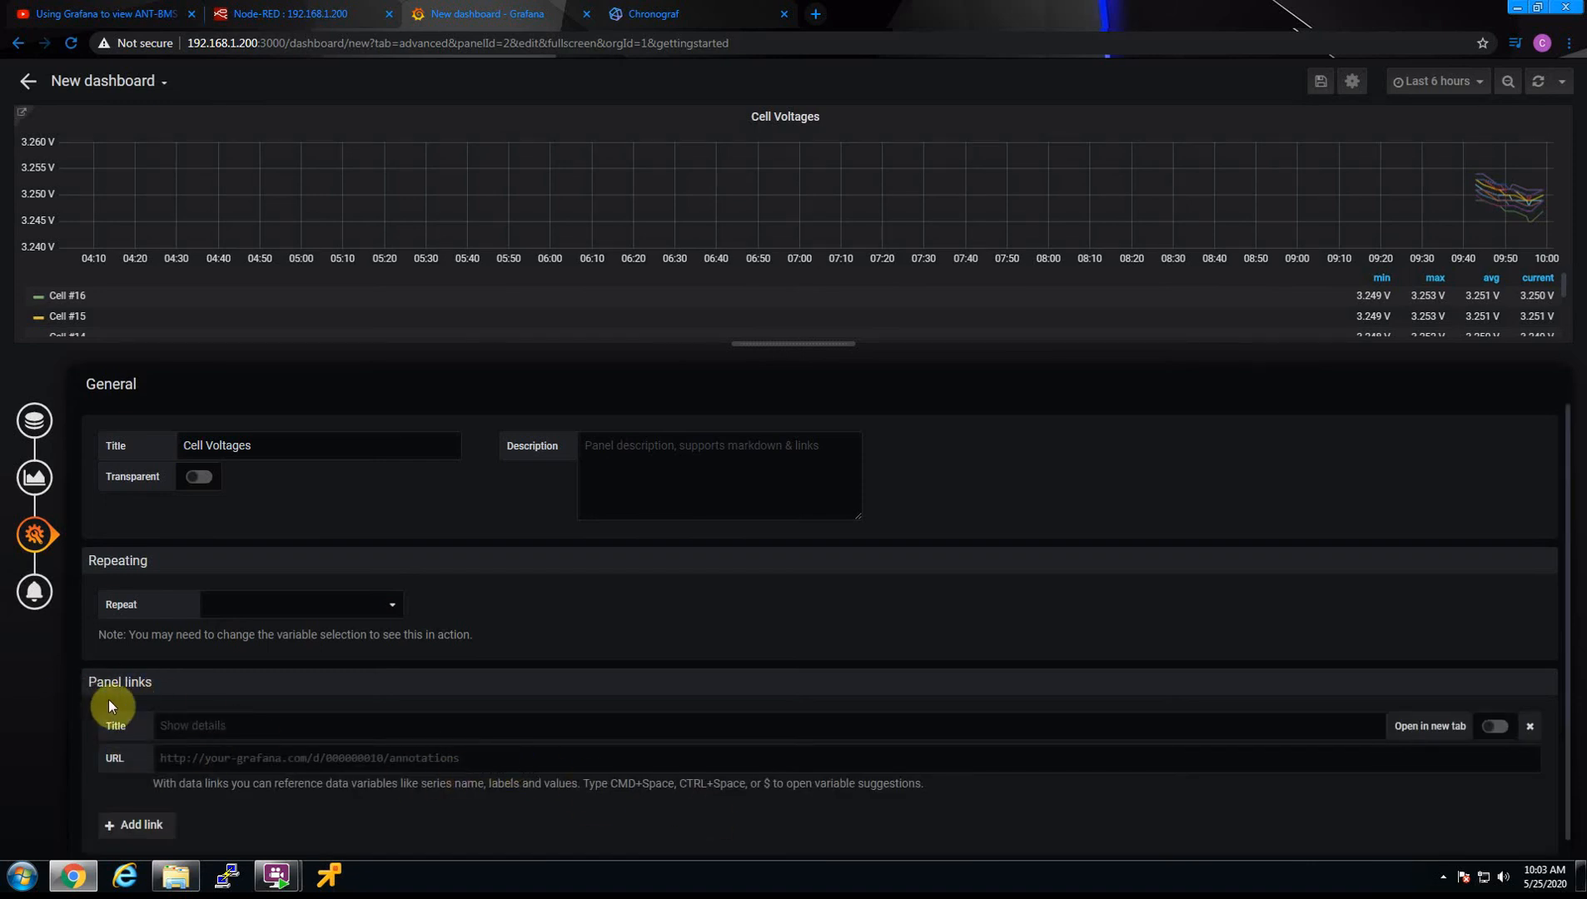
# View the panel's alert settings and return to its queries
pyautogui.click(33, 593)
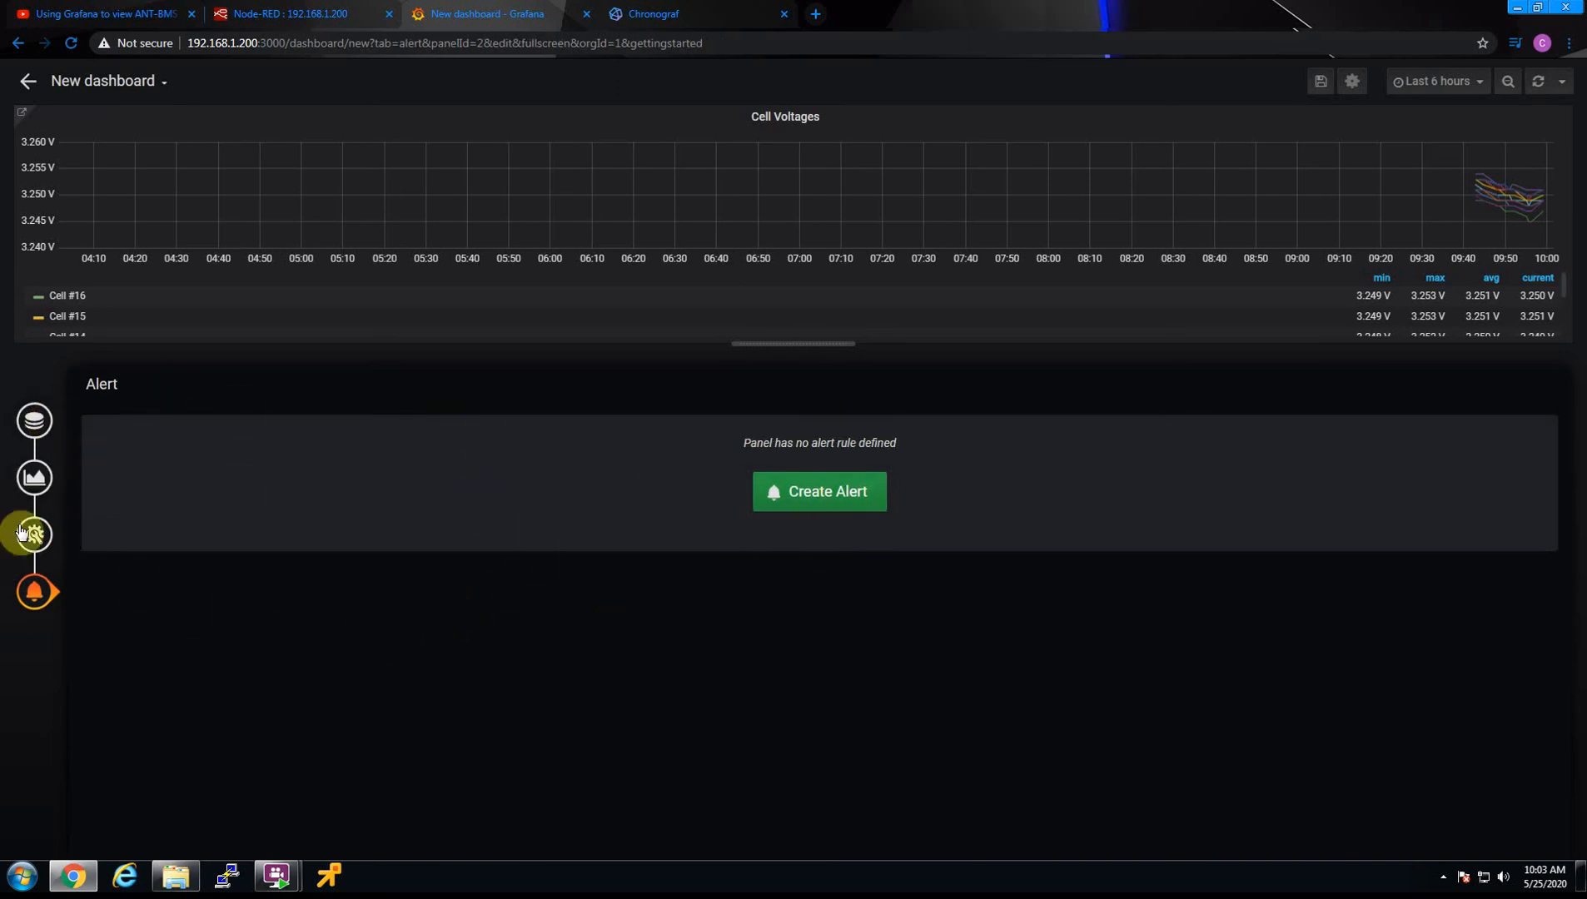
pyautogui.click(44, 424)
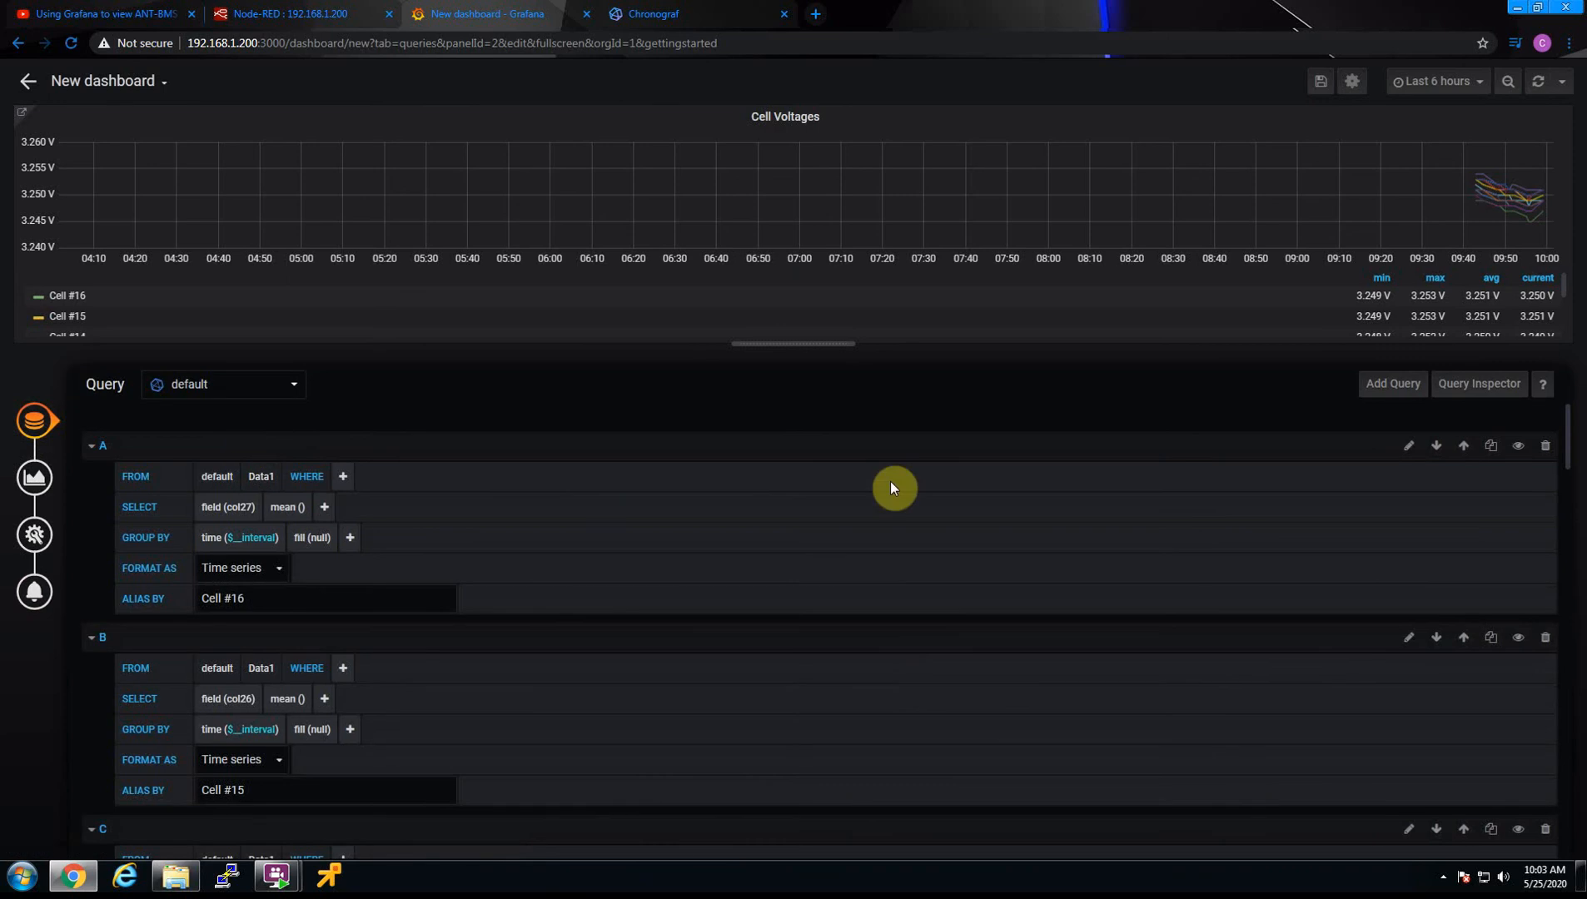
# Remove the blank panel link from the Cell Voltages panel's general settings and return to the dashboard
pyautogui.moveTo(1530, 213)
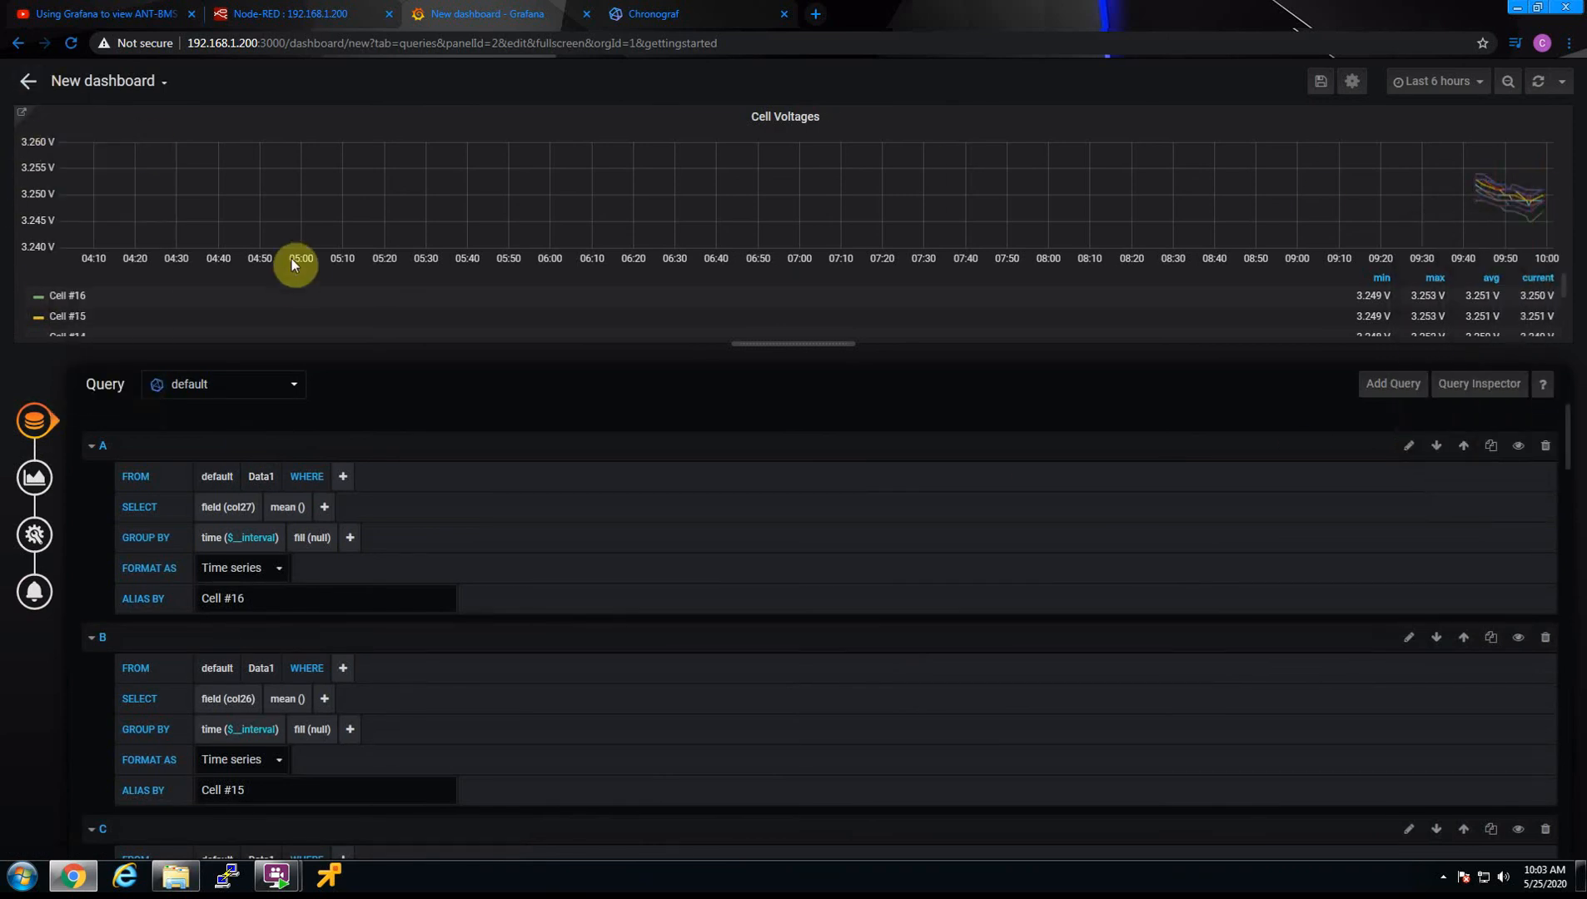
pyautogui.scroll(-4, 193, 585)
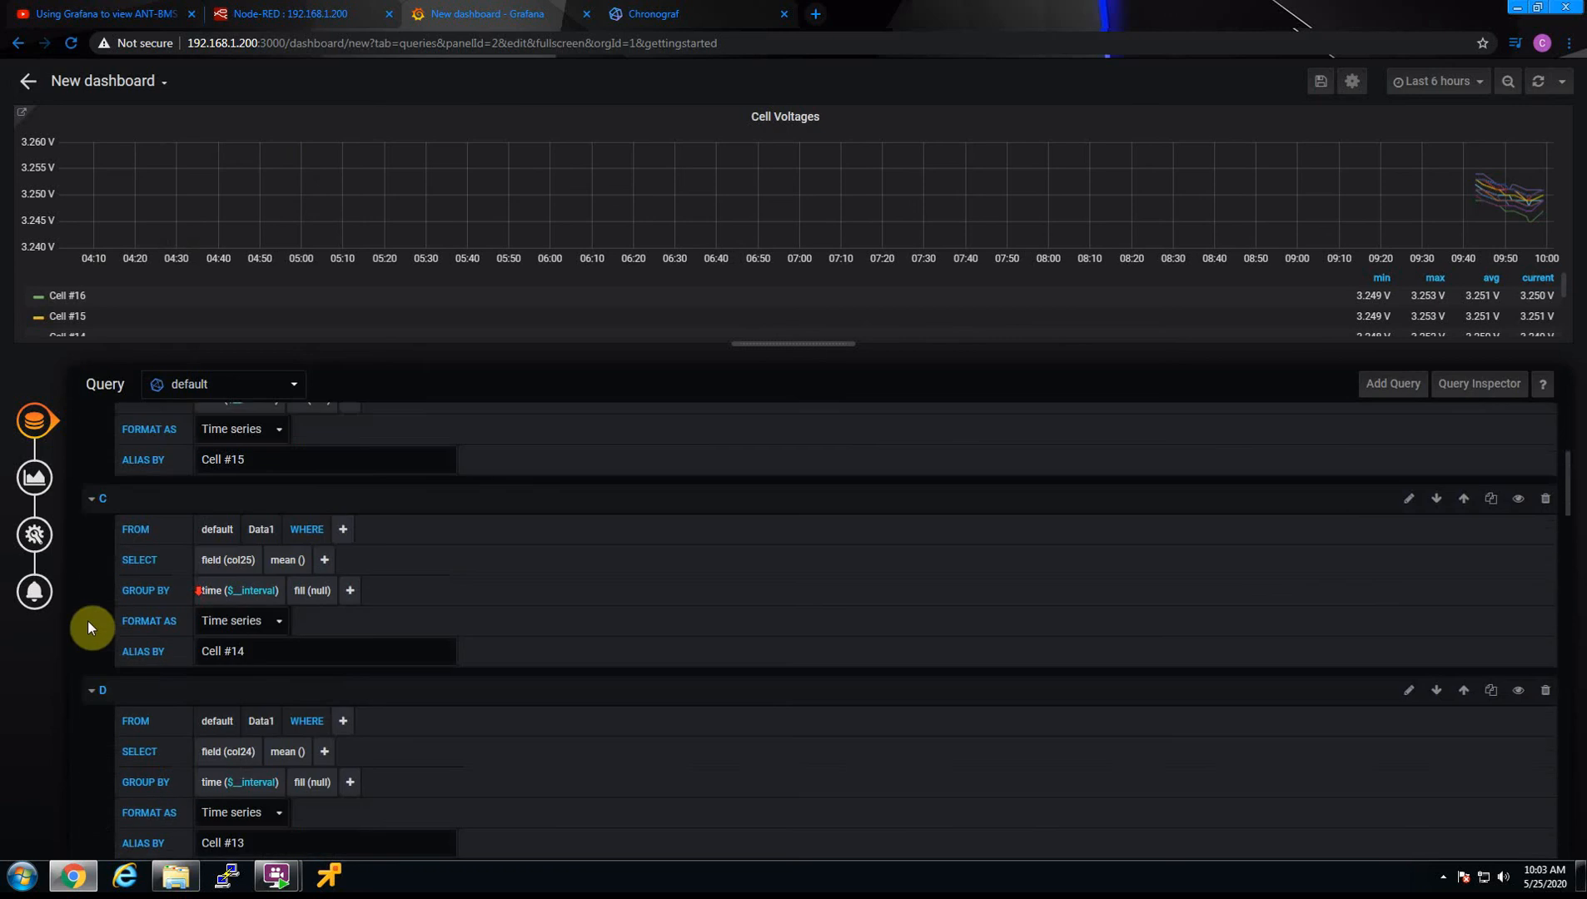
pyautogui.click(37, 540)
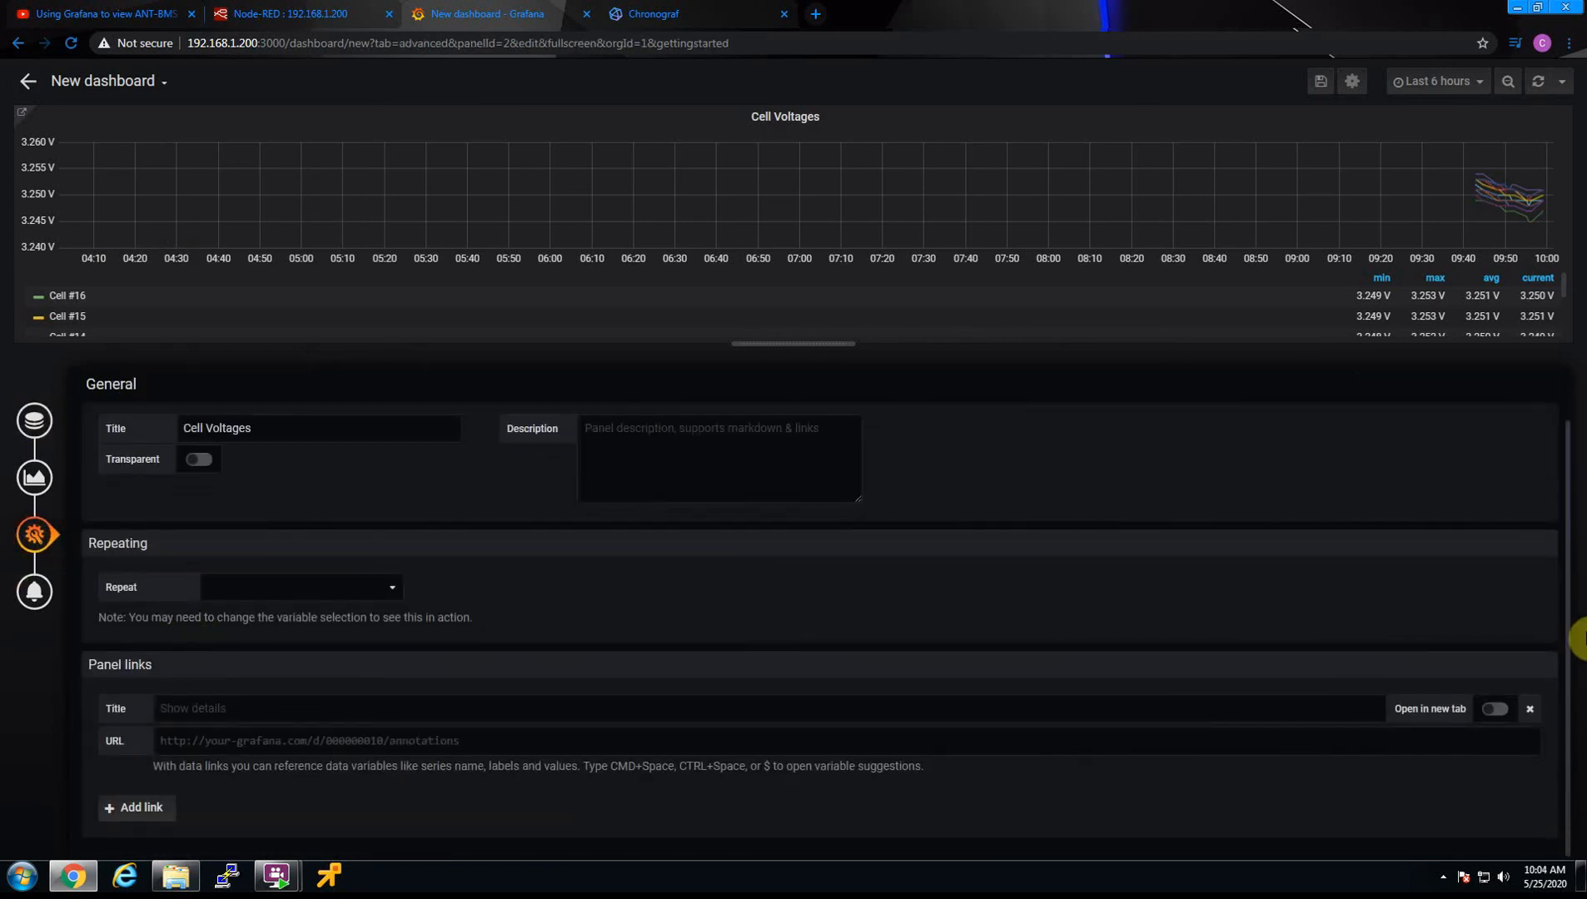
pyautogui.click(1530, 710)
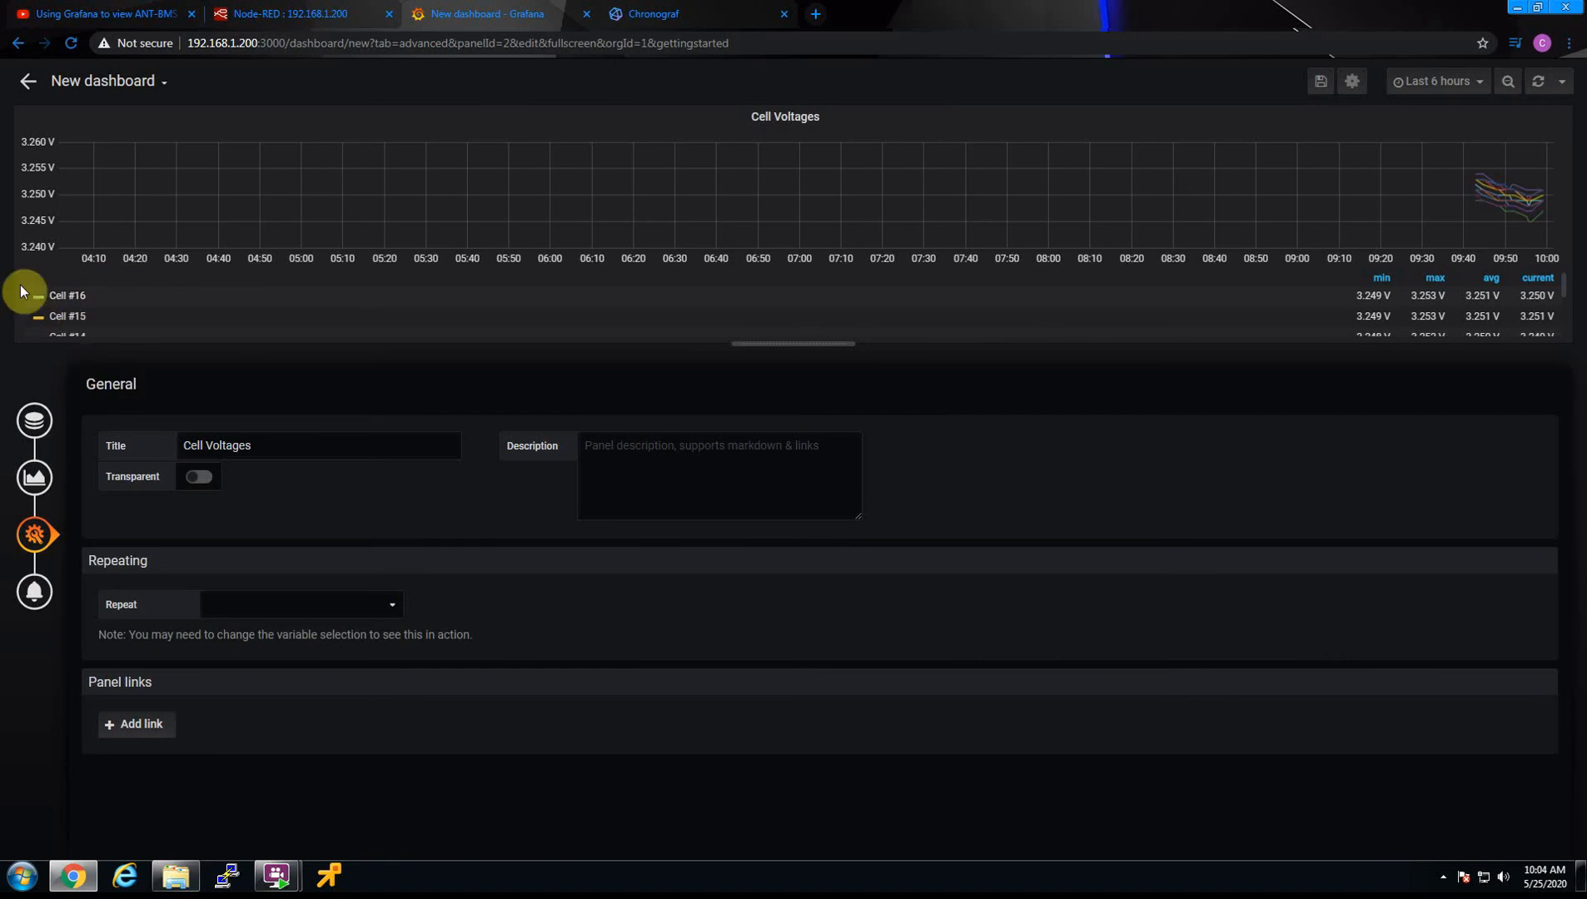
pyautogui.click(28, 93)
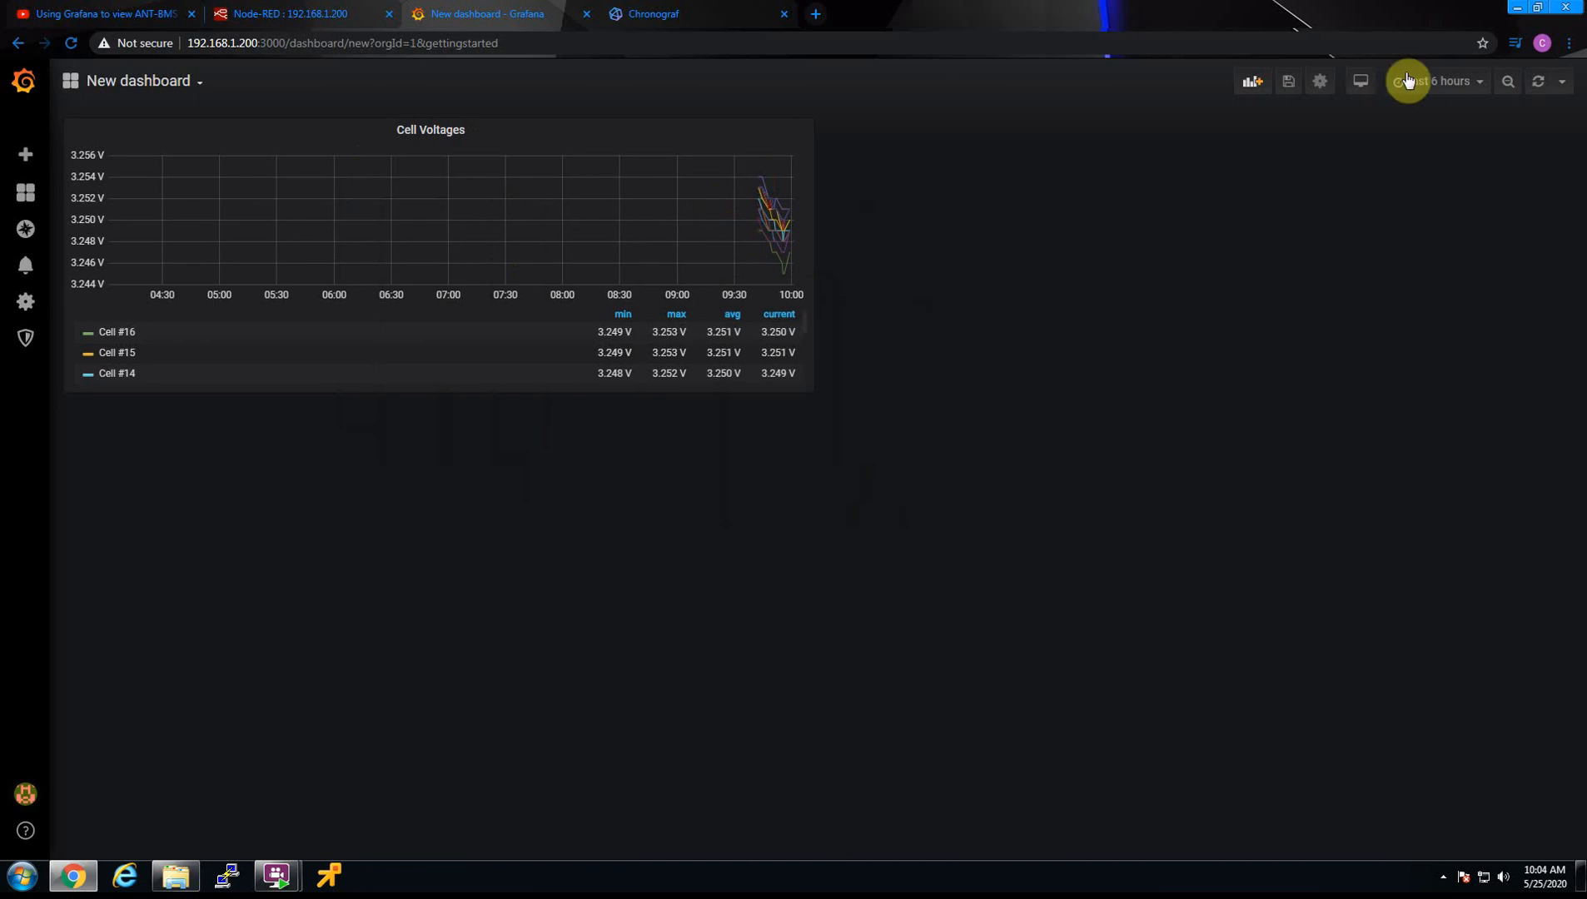
# Save the new dashboard under the name ANTBMS in the General folder
pyautogui.click(1288, 84)
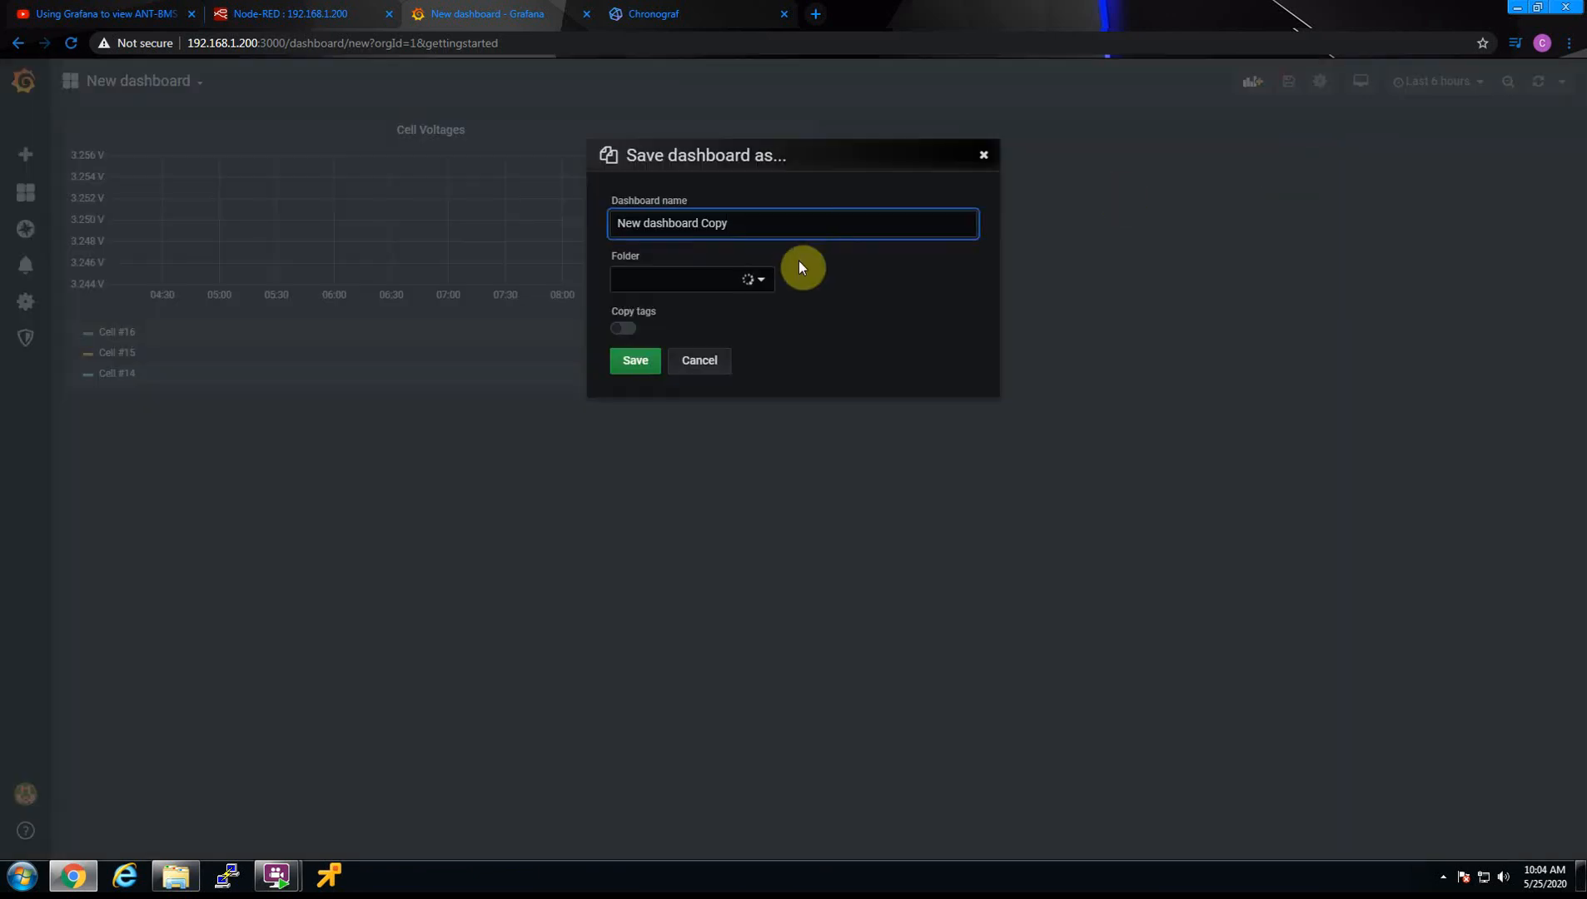
pyautogui.moveTo(733, 223); pyautogui.dragTo(516, 81)
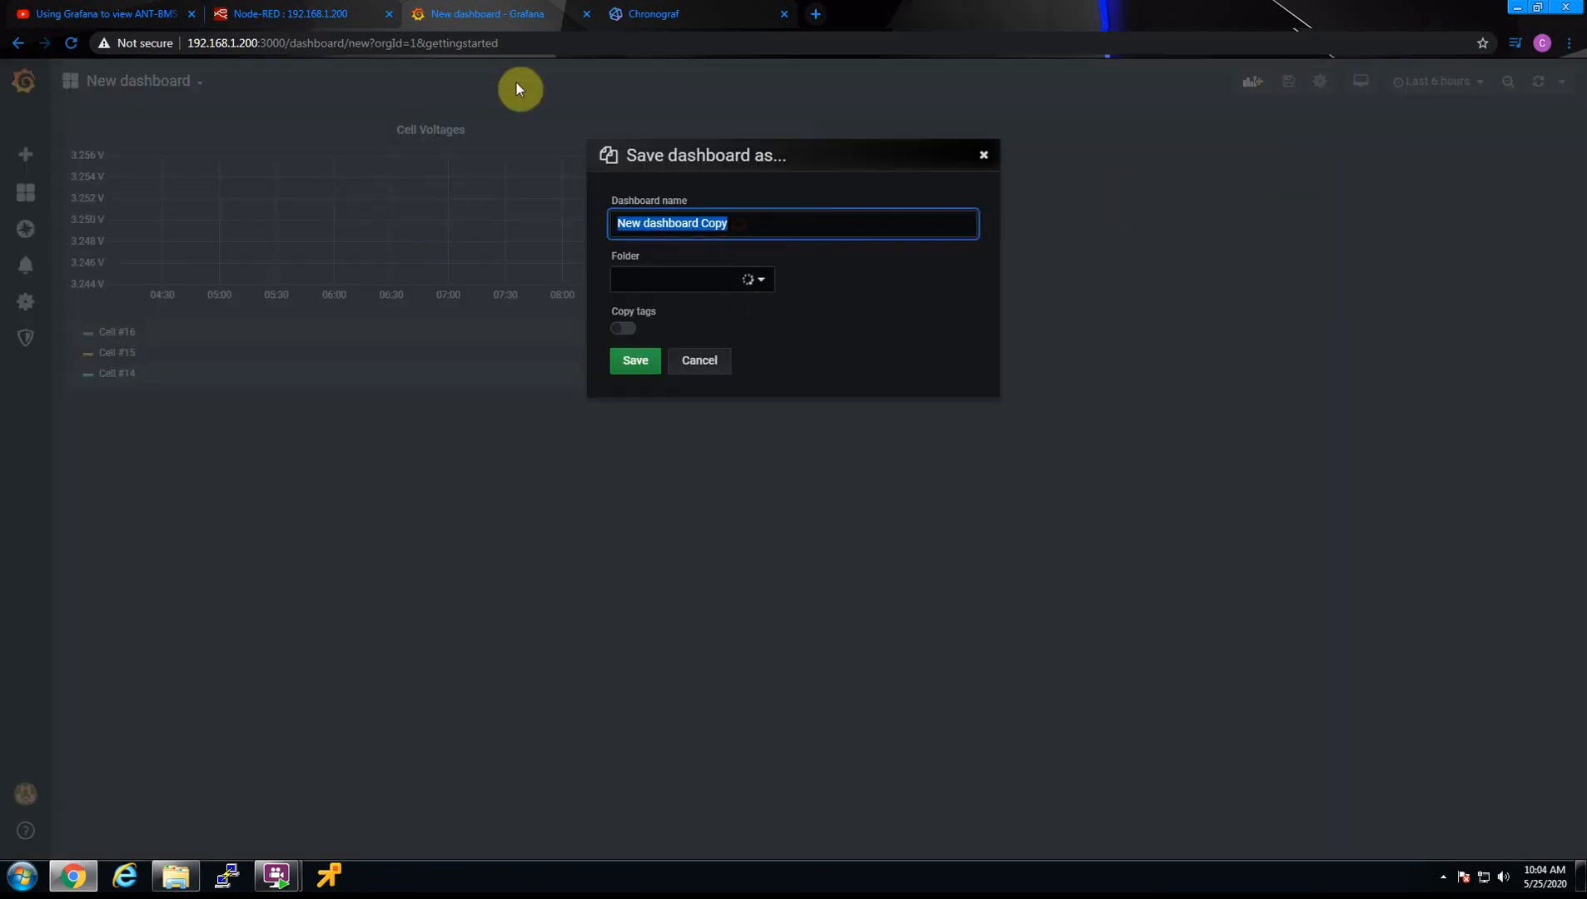
pyautogui.write('ANTBMS')
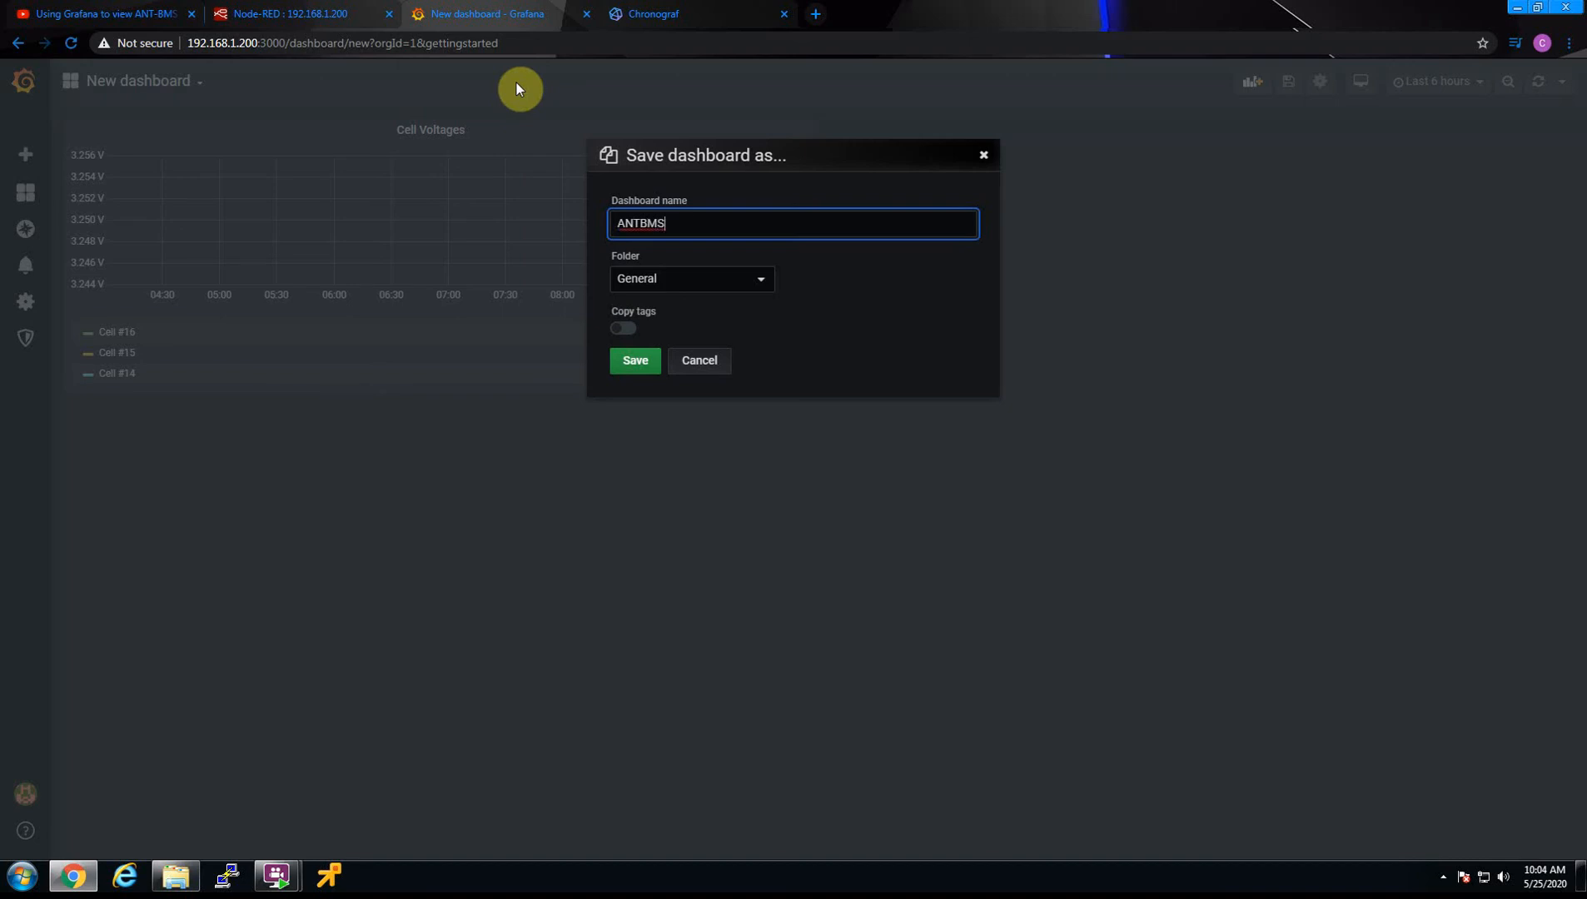
pyautogui.click(632, 366)
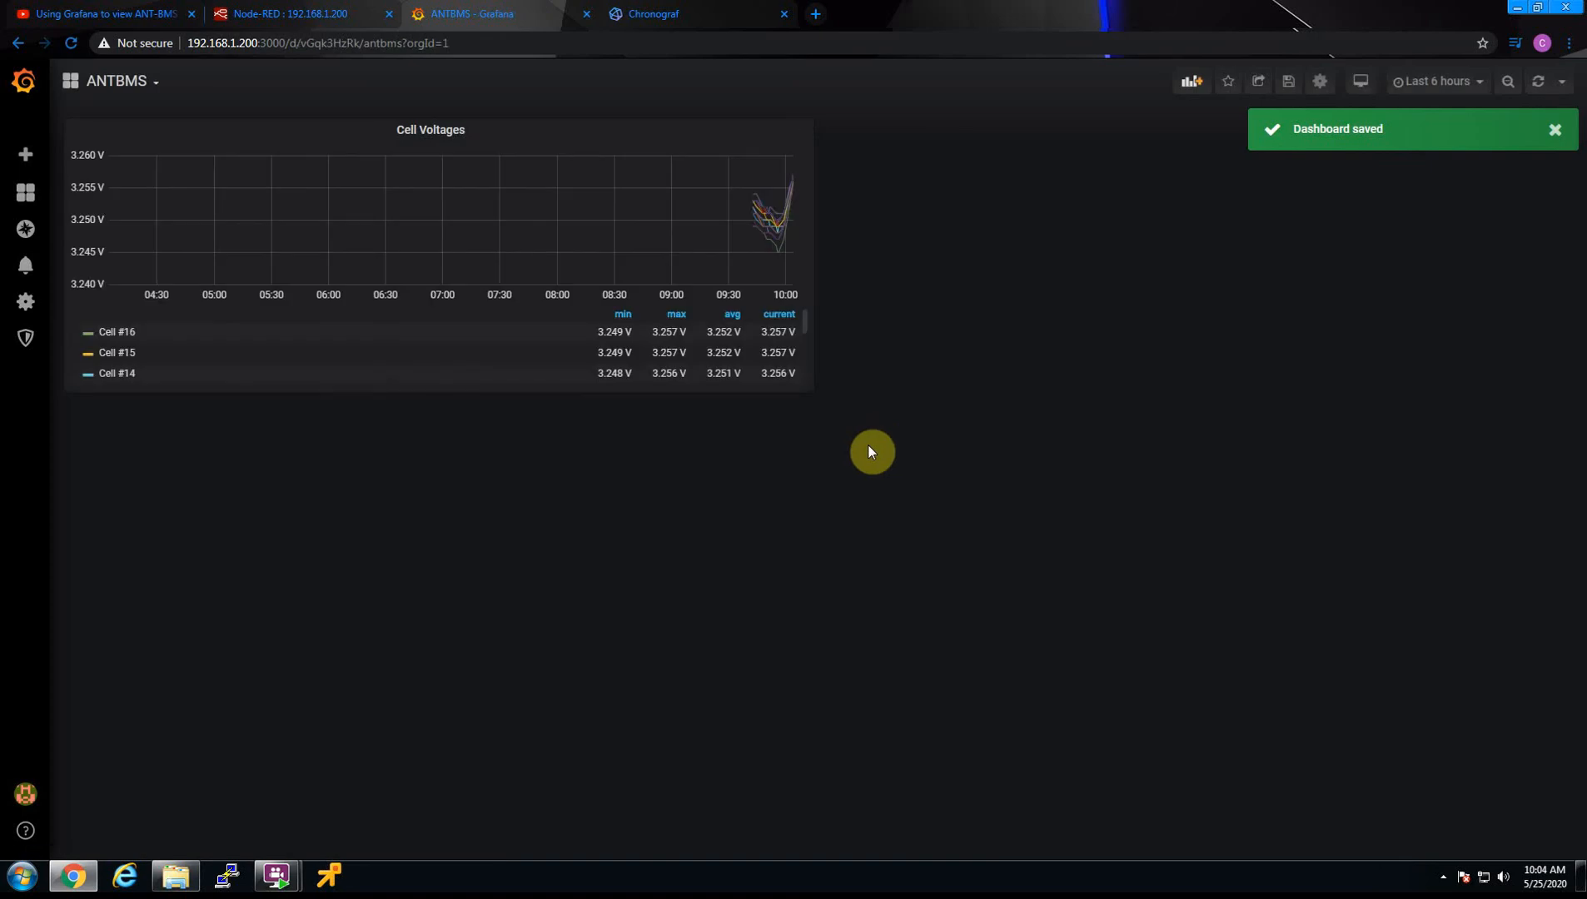
# Set the dashboard's time range to the last 5 minutes
pyautogui.click(1483, 88)
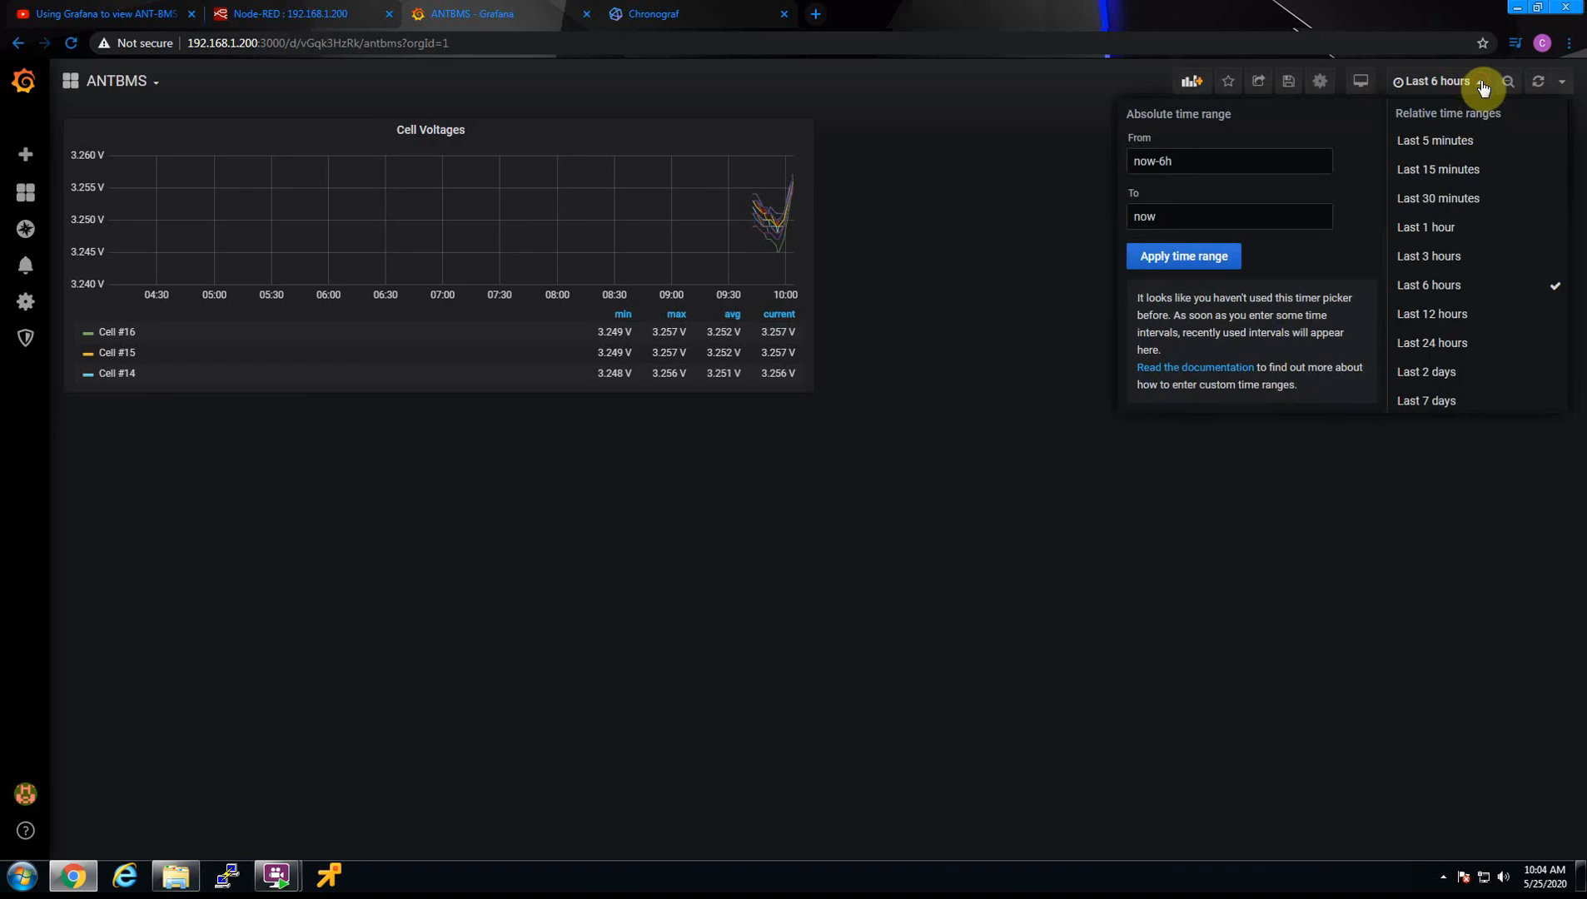
pyautogui.click(1453, 145)
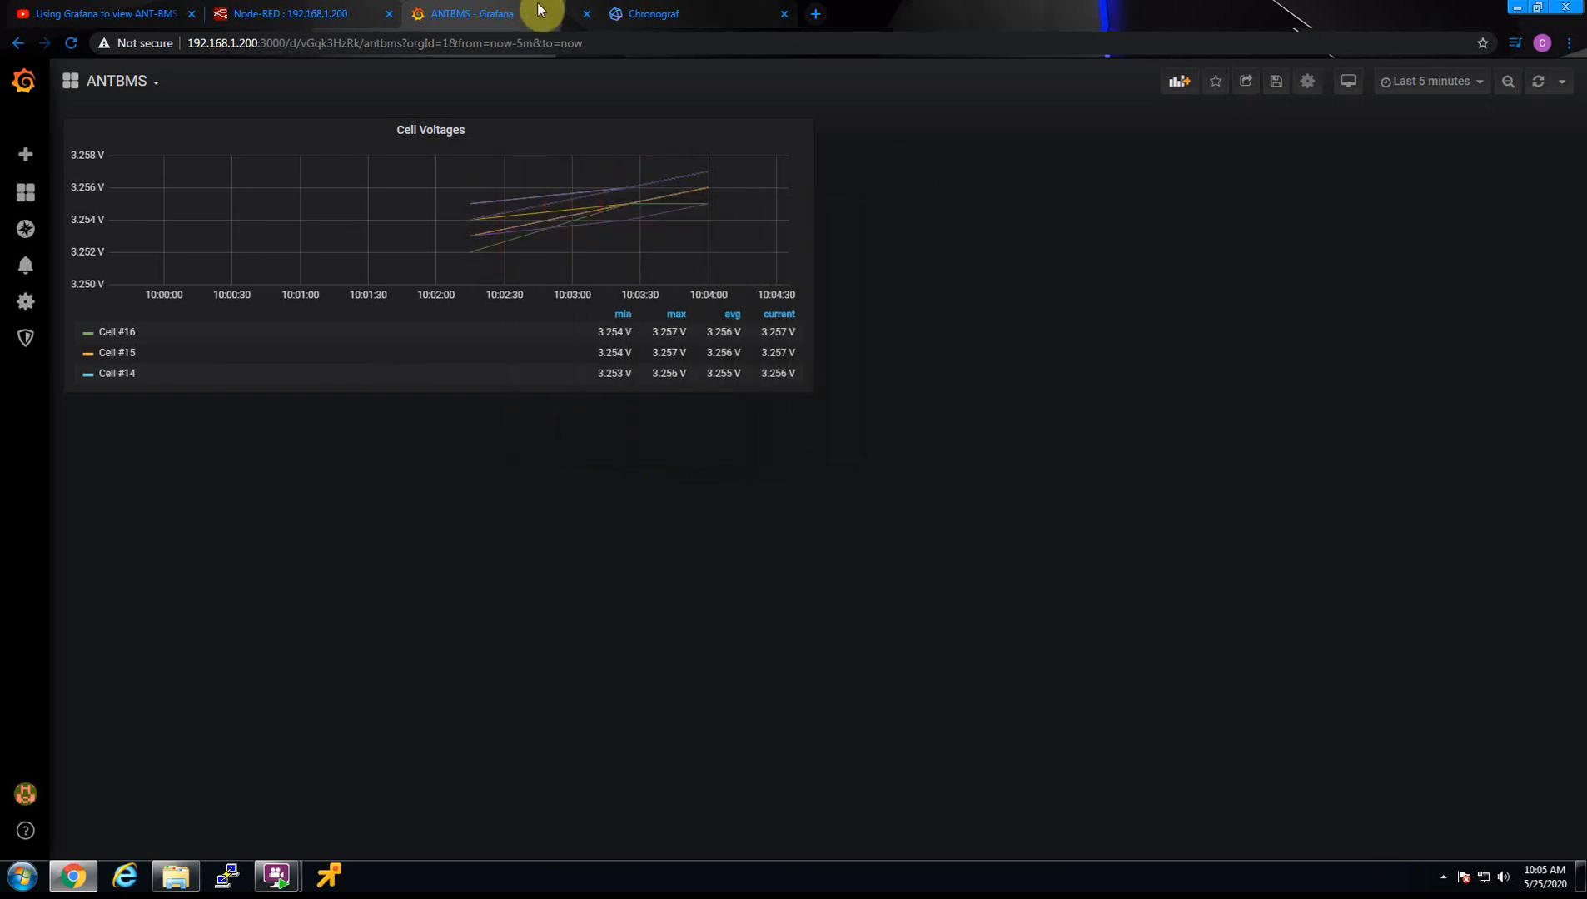
# Switch to Node-RED, examine the column values in the newest debug message, and manually trigger the repeating timestamp inject node
pyautogui.click(275, 13)
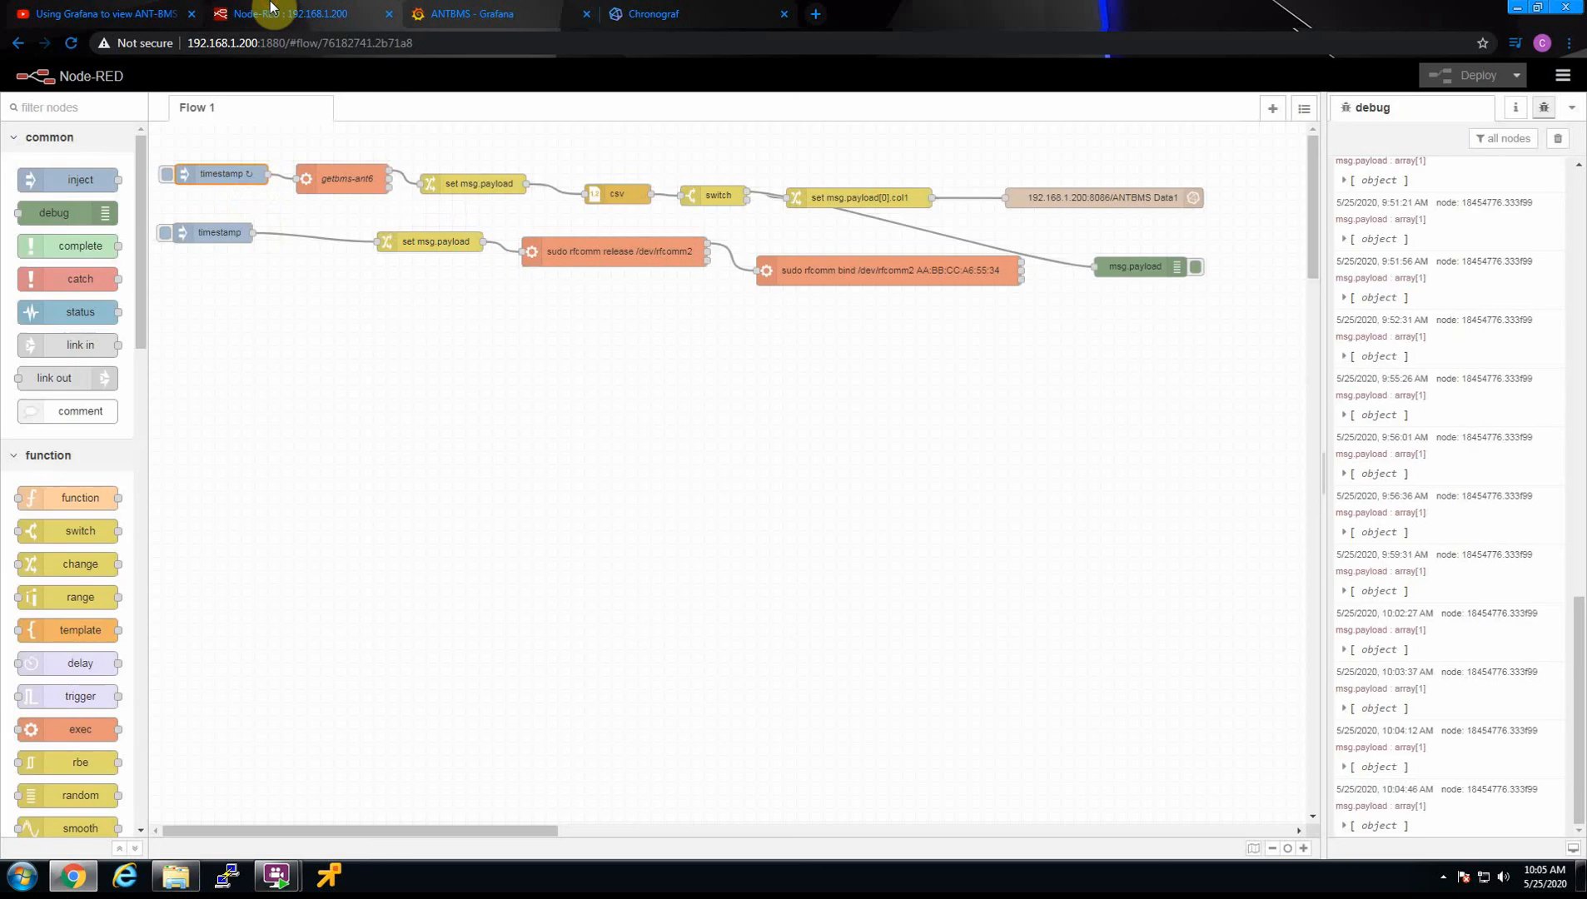
pyautogui.click(1342, 826)
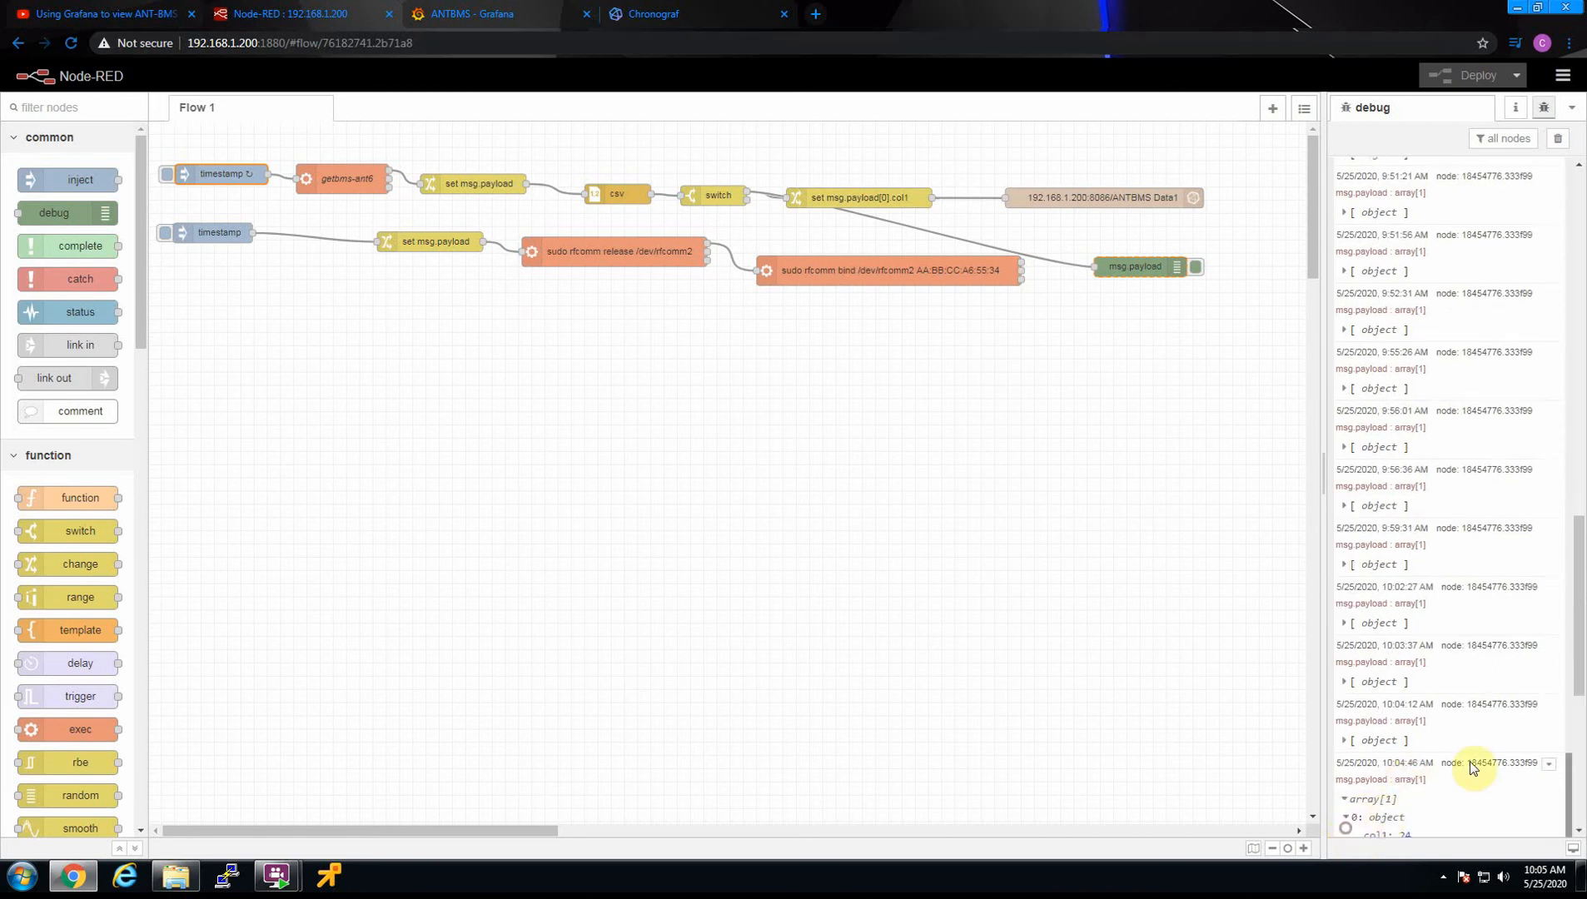
pyautogui.scroll(-5, 1470, 750)
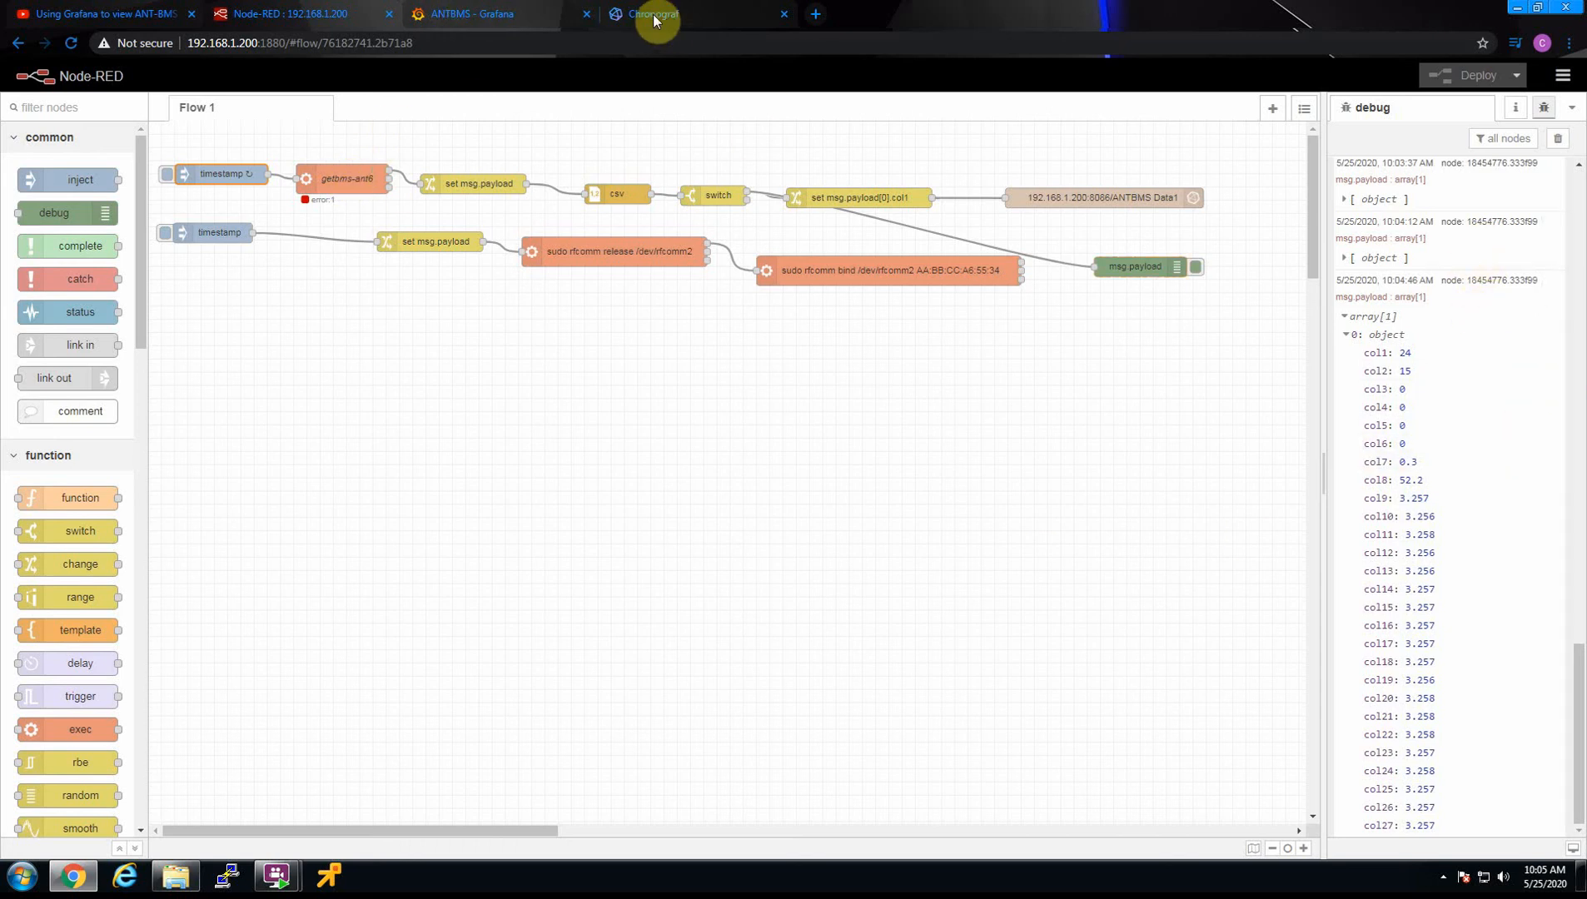
pyautogui.click(166, 178)
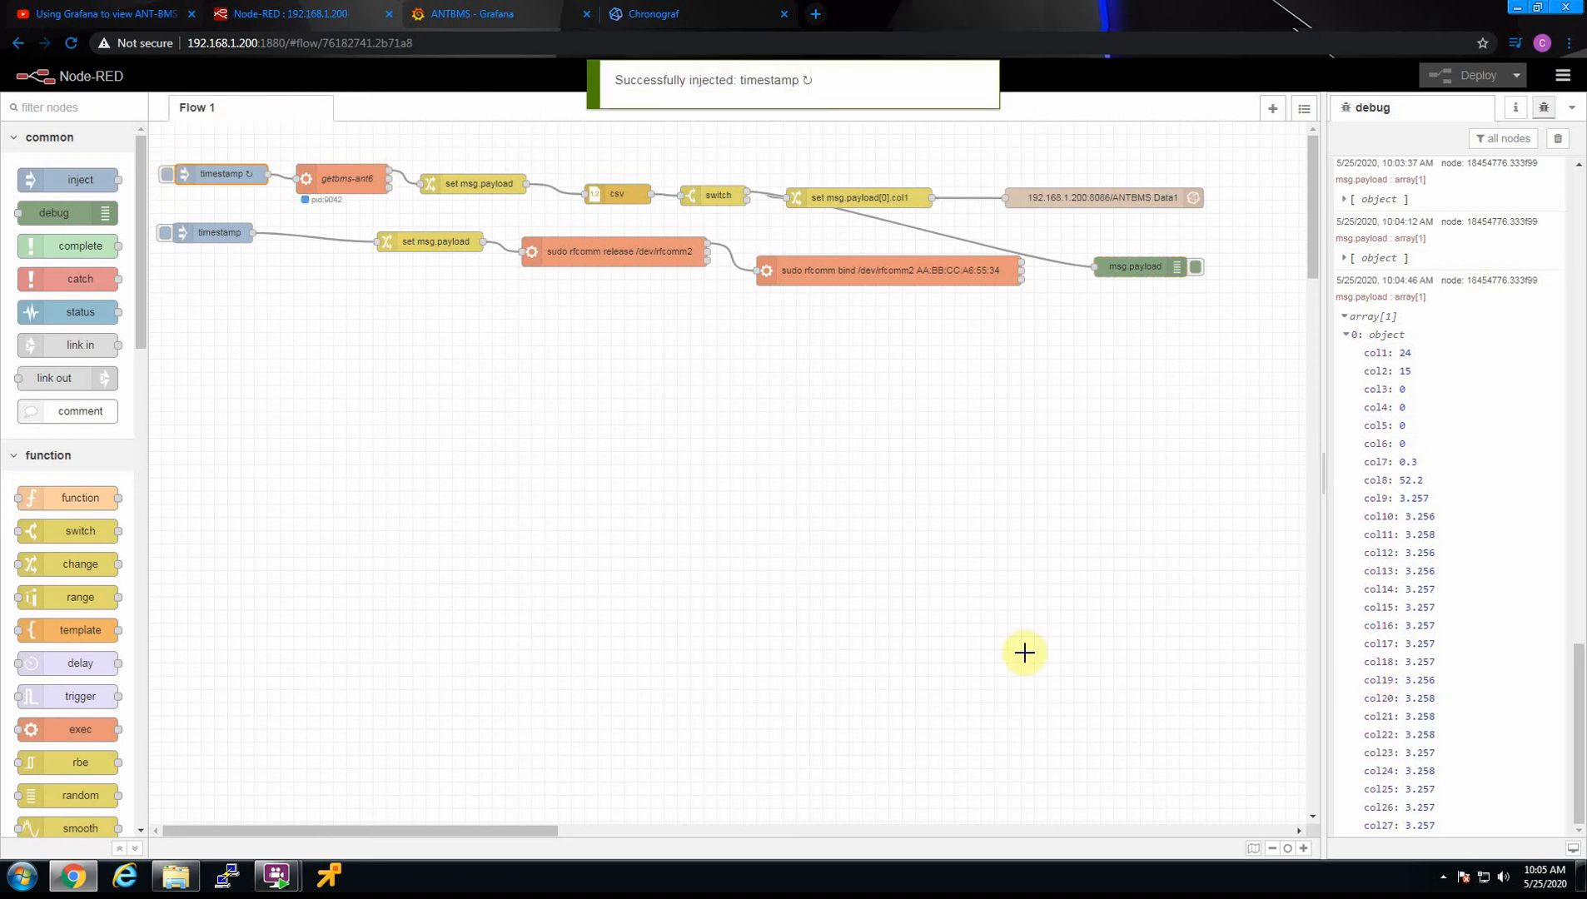
pyautogui.click(1346, 334)
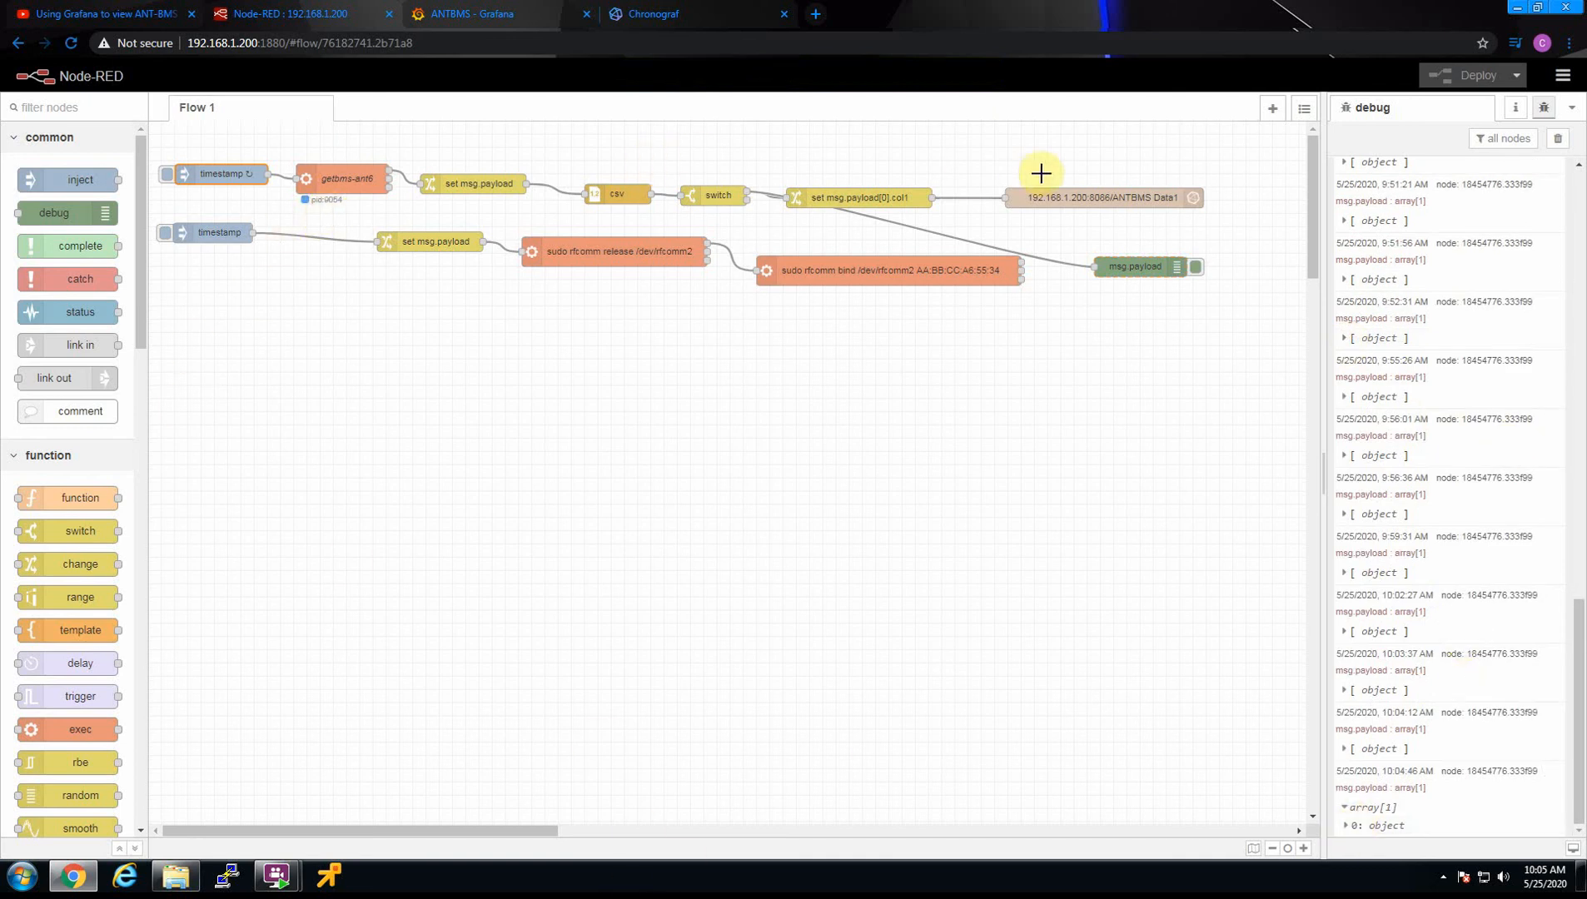
# Switch back to Grafana and set the dashboard to the last 30 minutes with a 30s auto-refresh
pyautogui.click(498, 14)
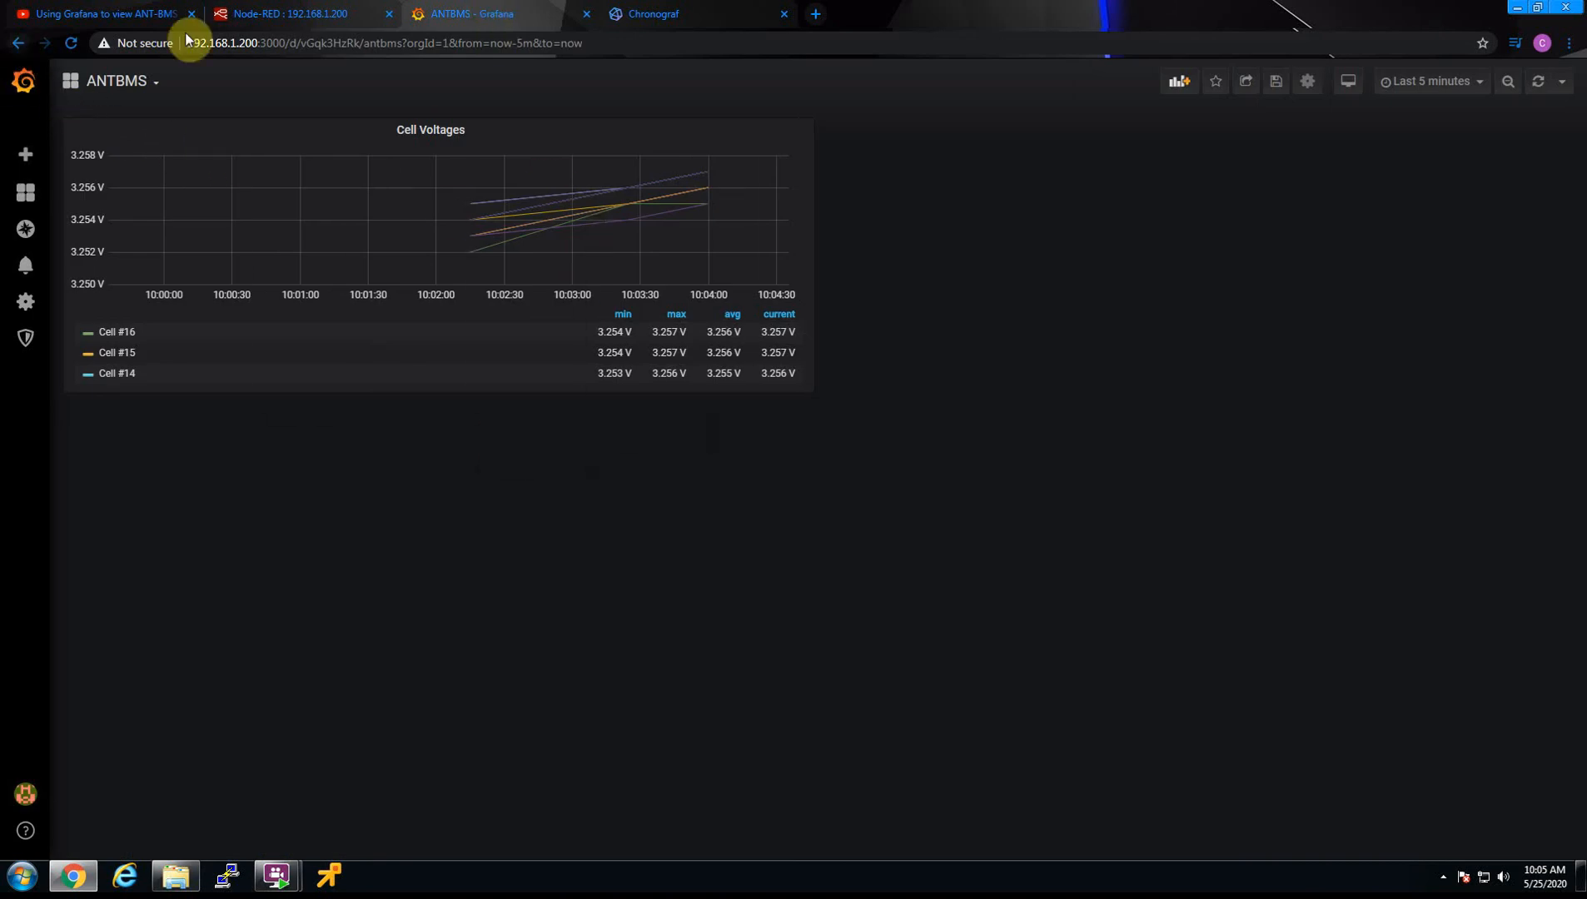
pyautogui.click(1443, 88)
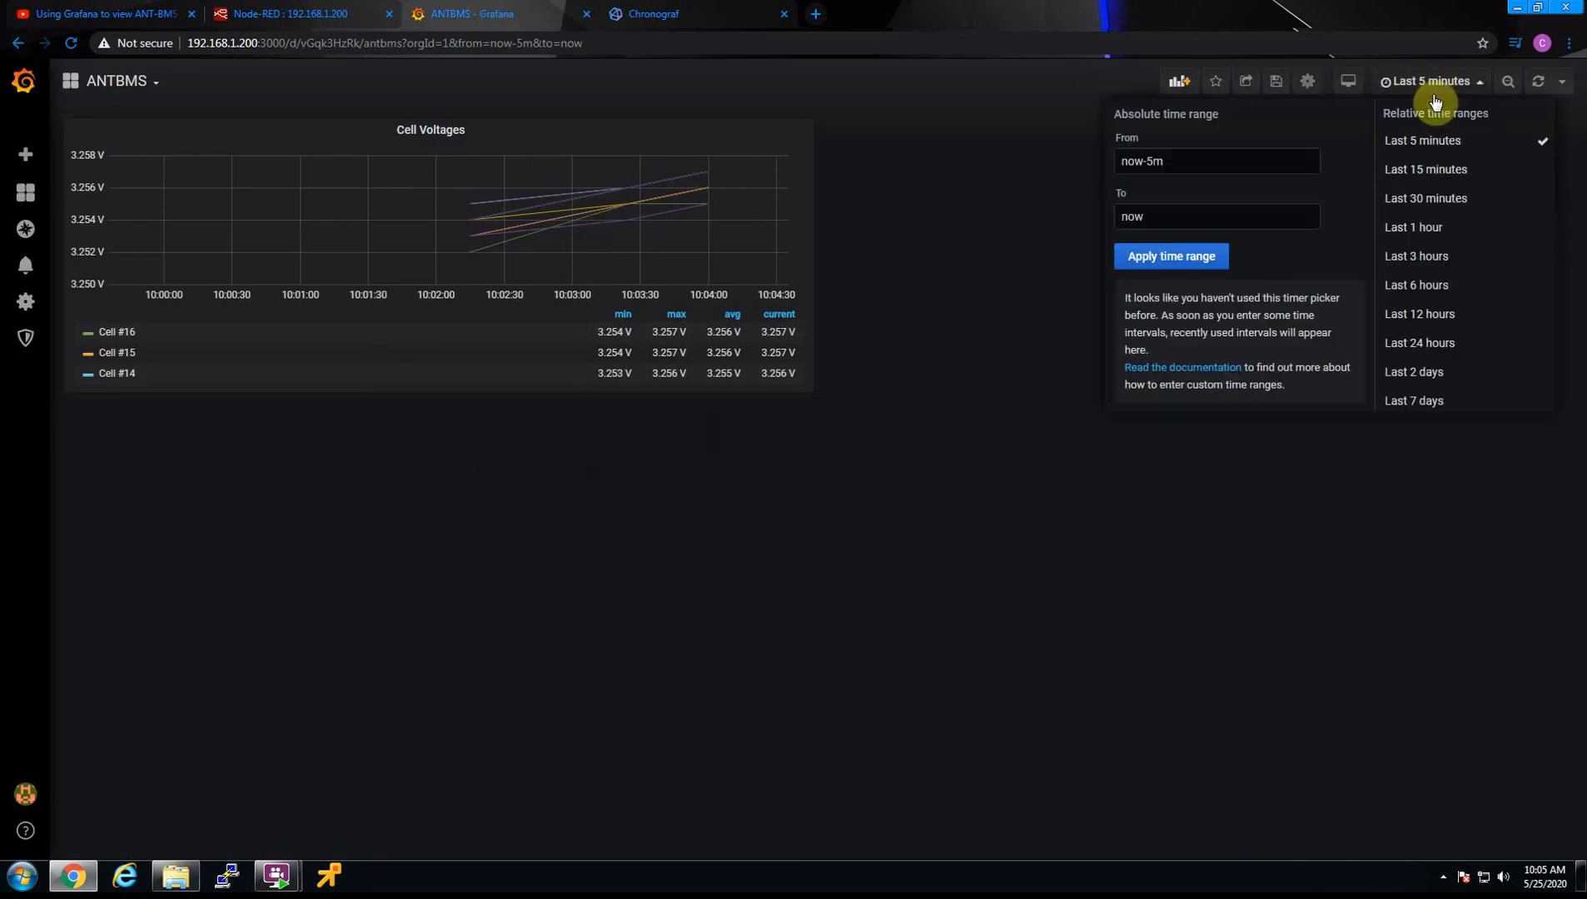
pyautogui.click(1433, 200)
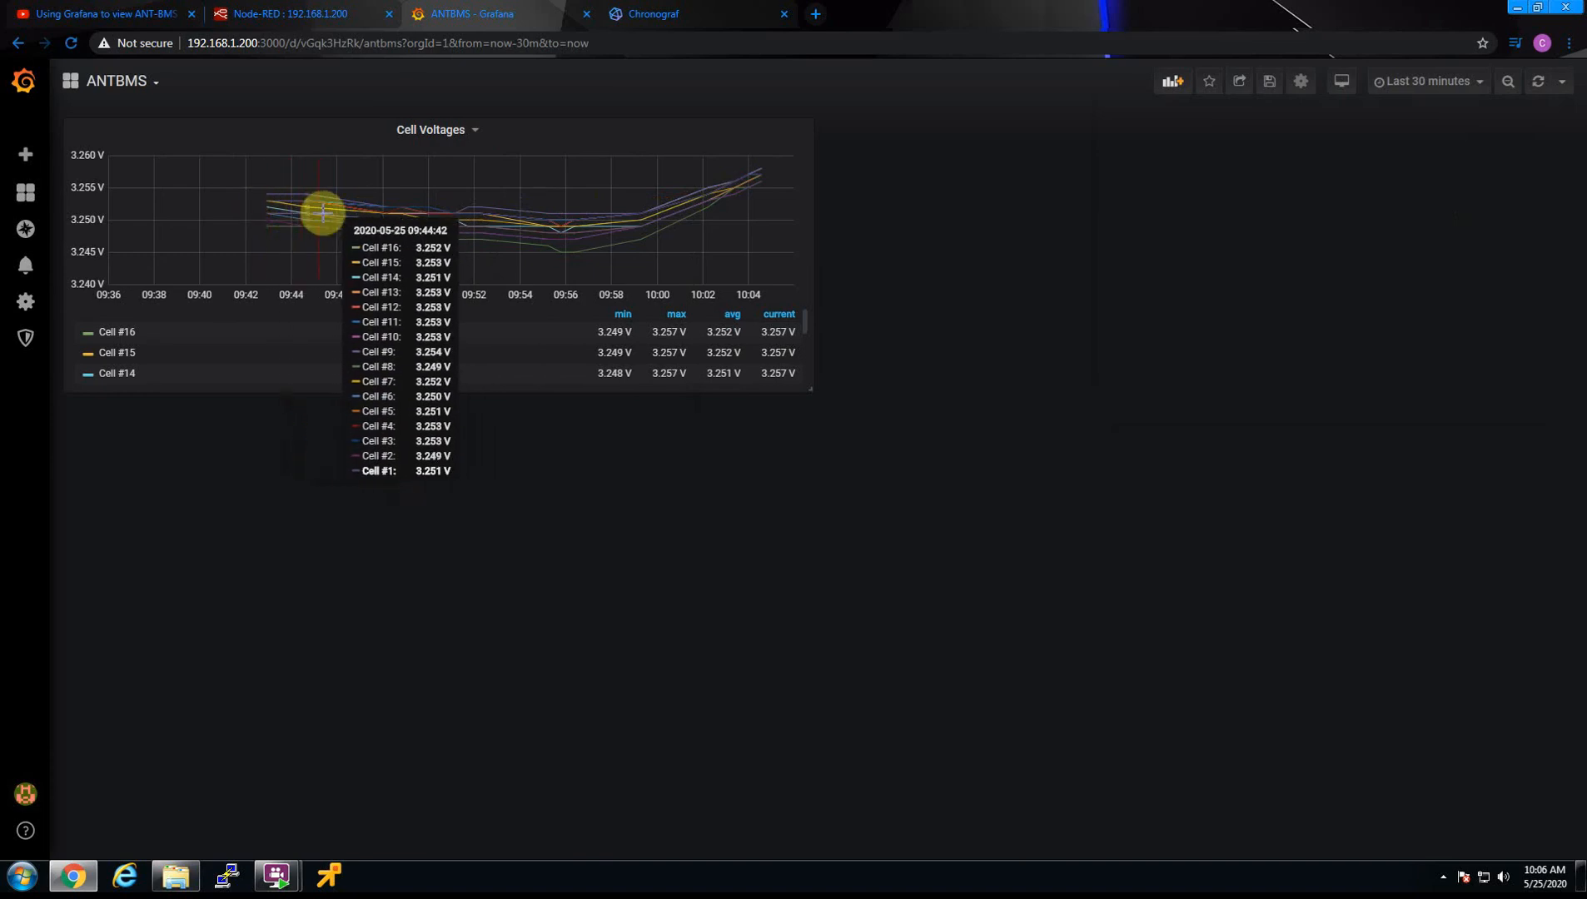
pyautogui.click(1563, 83)
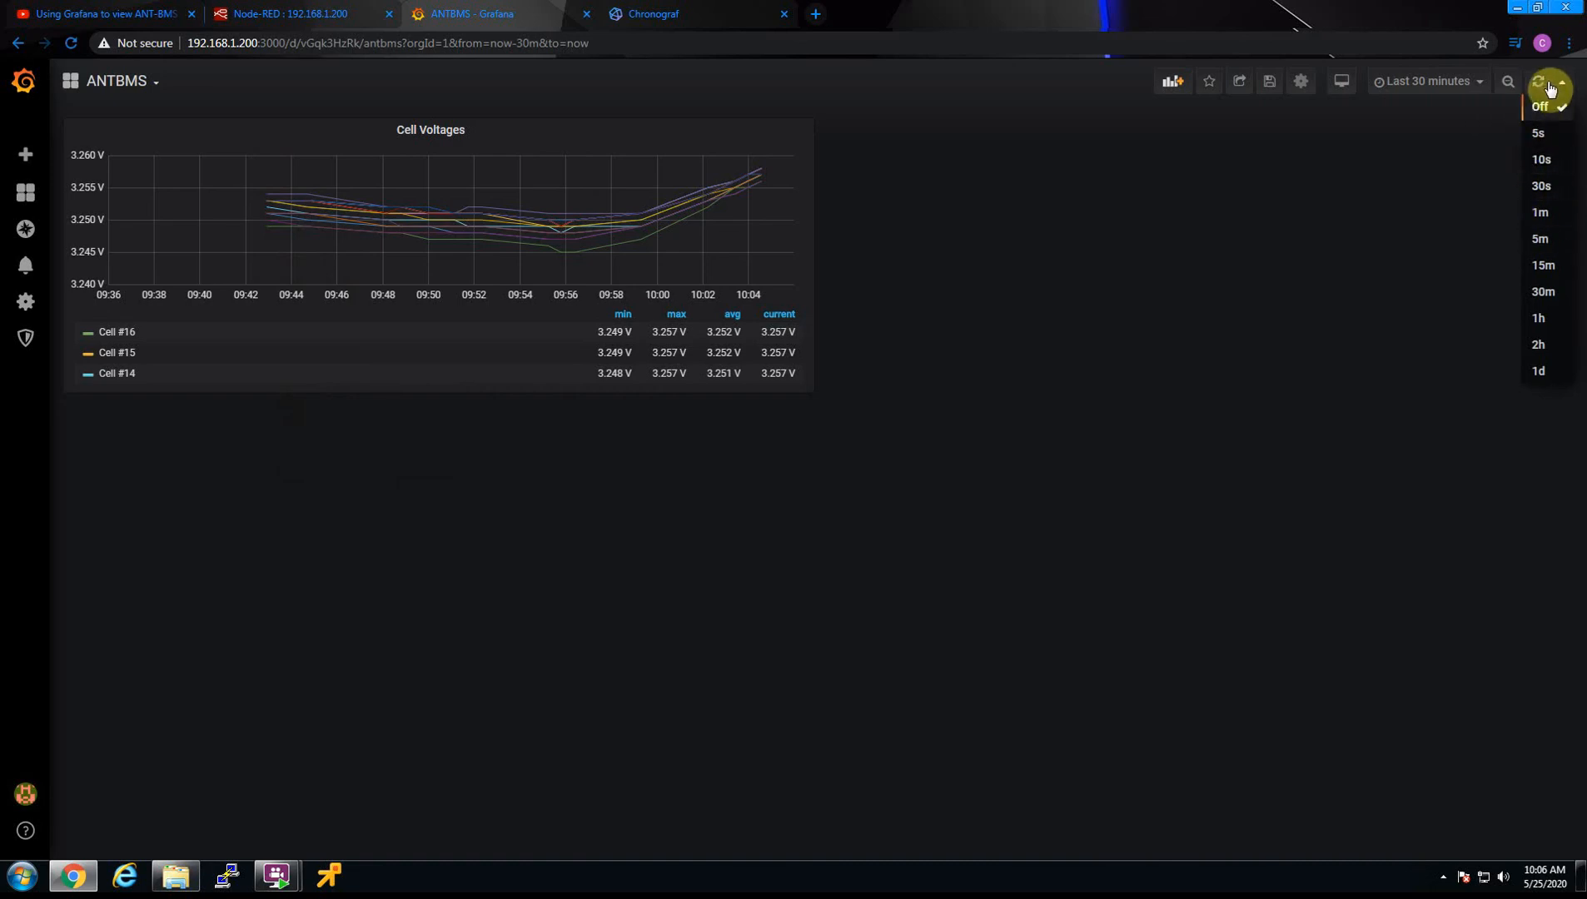
pyautogui.click(1541, 187)
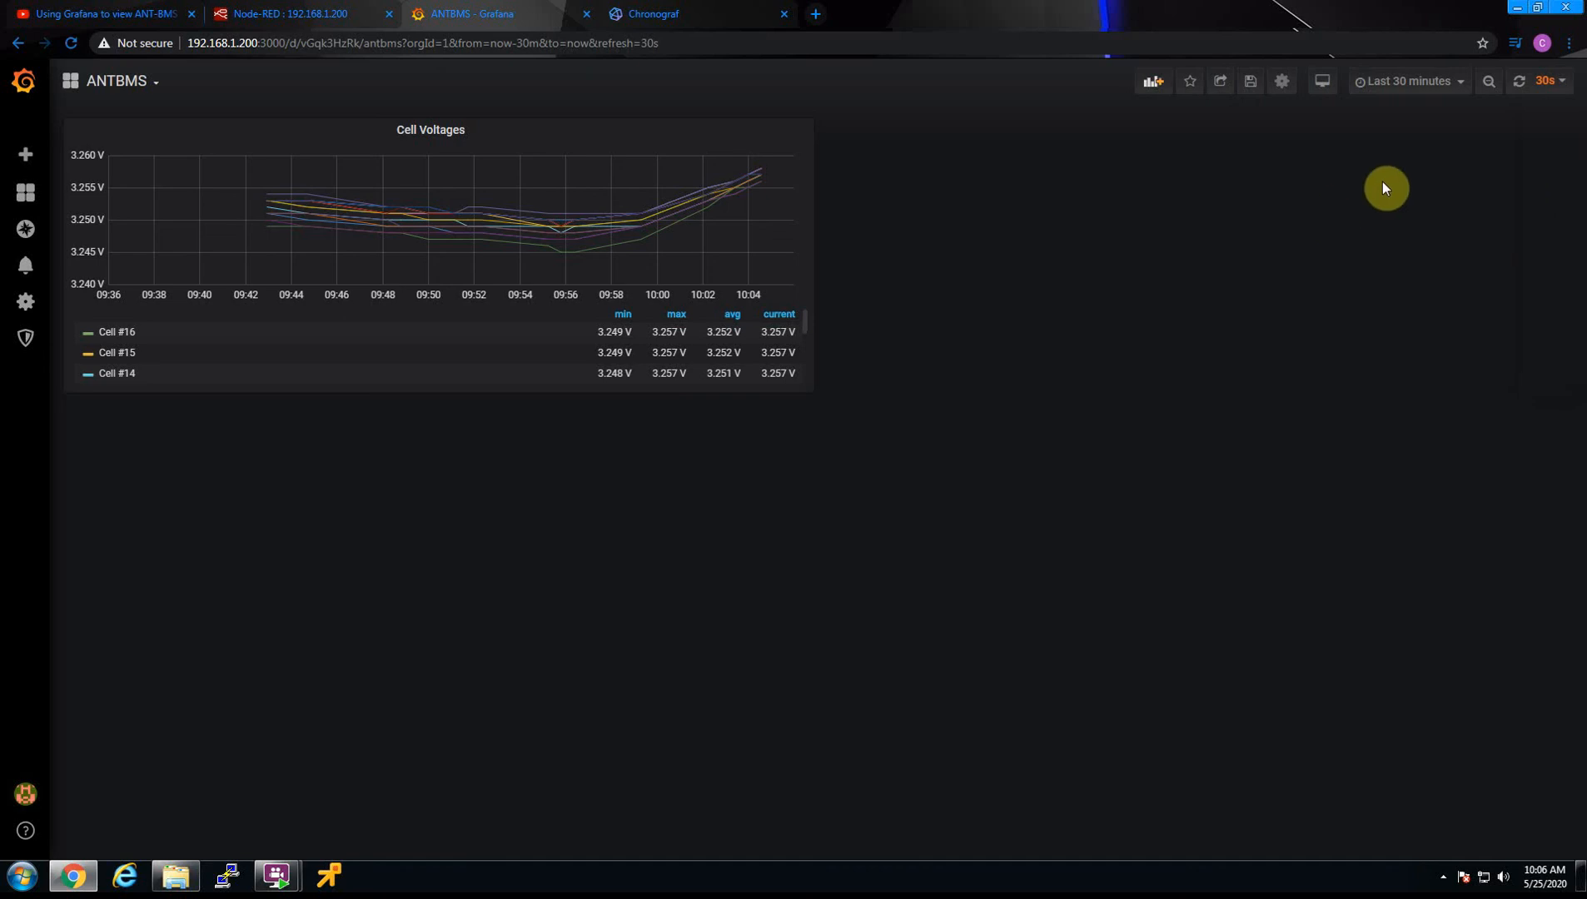
# Save the ANTBMS dashboard, dismiss the notification, and save it a second time without a note
pyautogui.click(1252, 83)
pyautogui.click(637, 323)
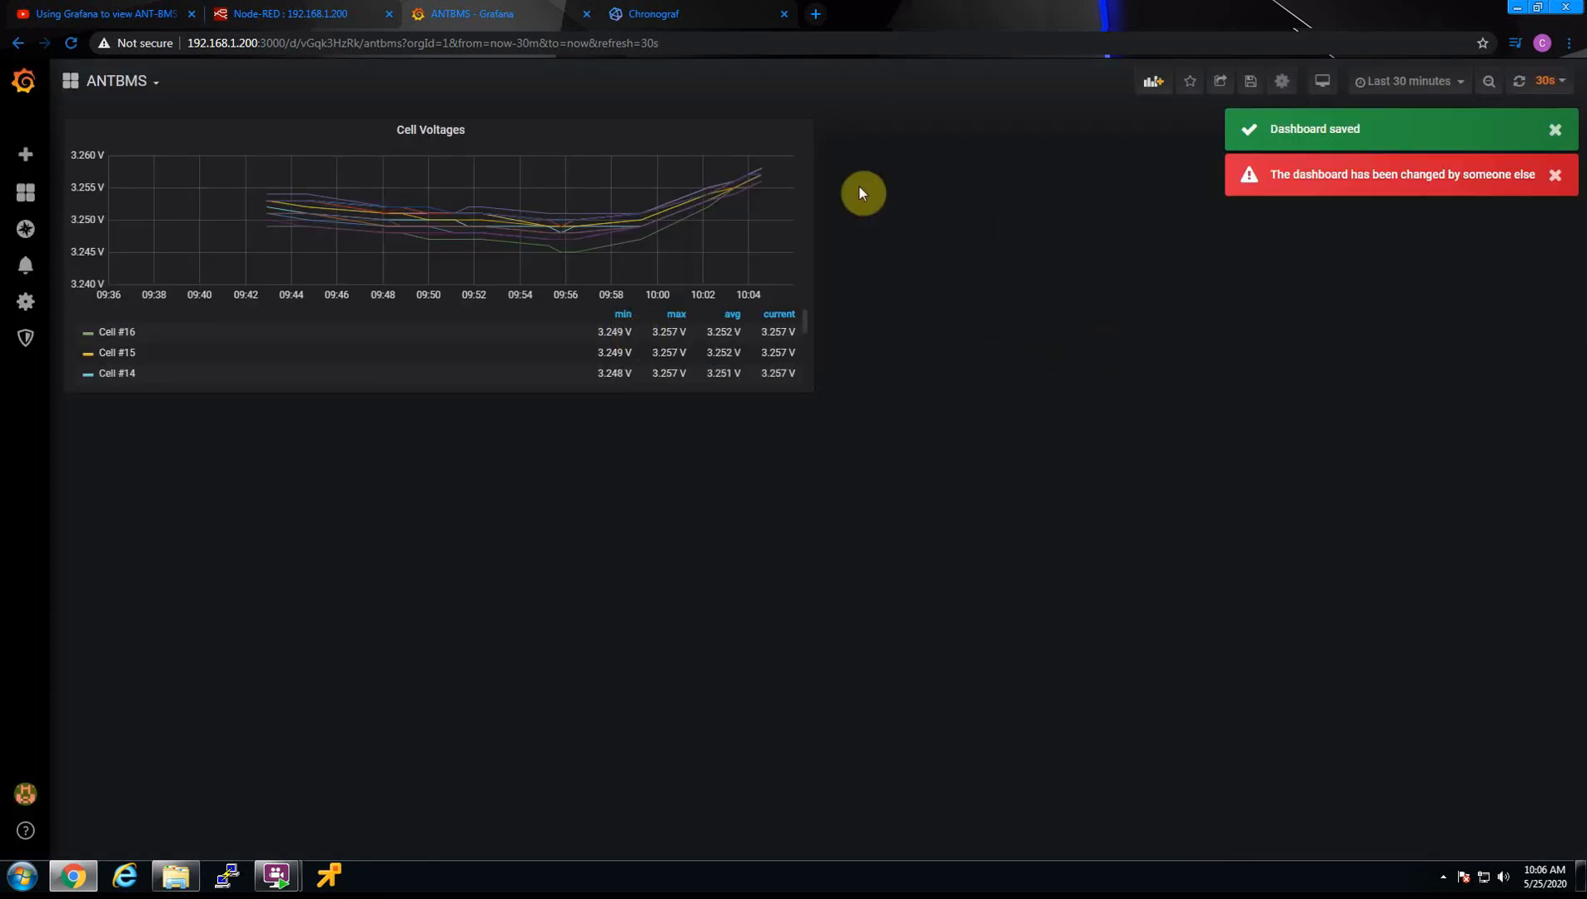
pyautogui.click(1556, 131)
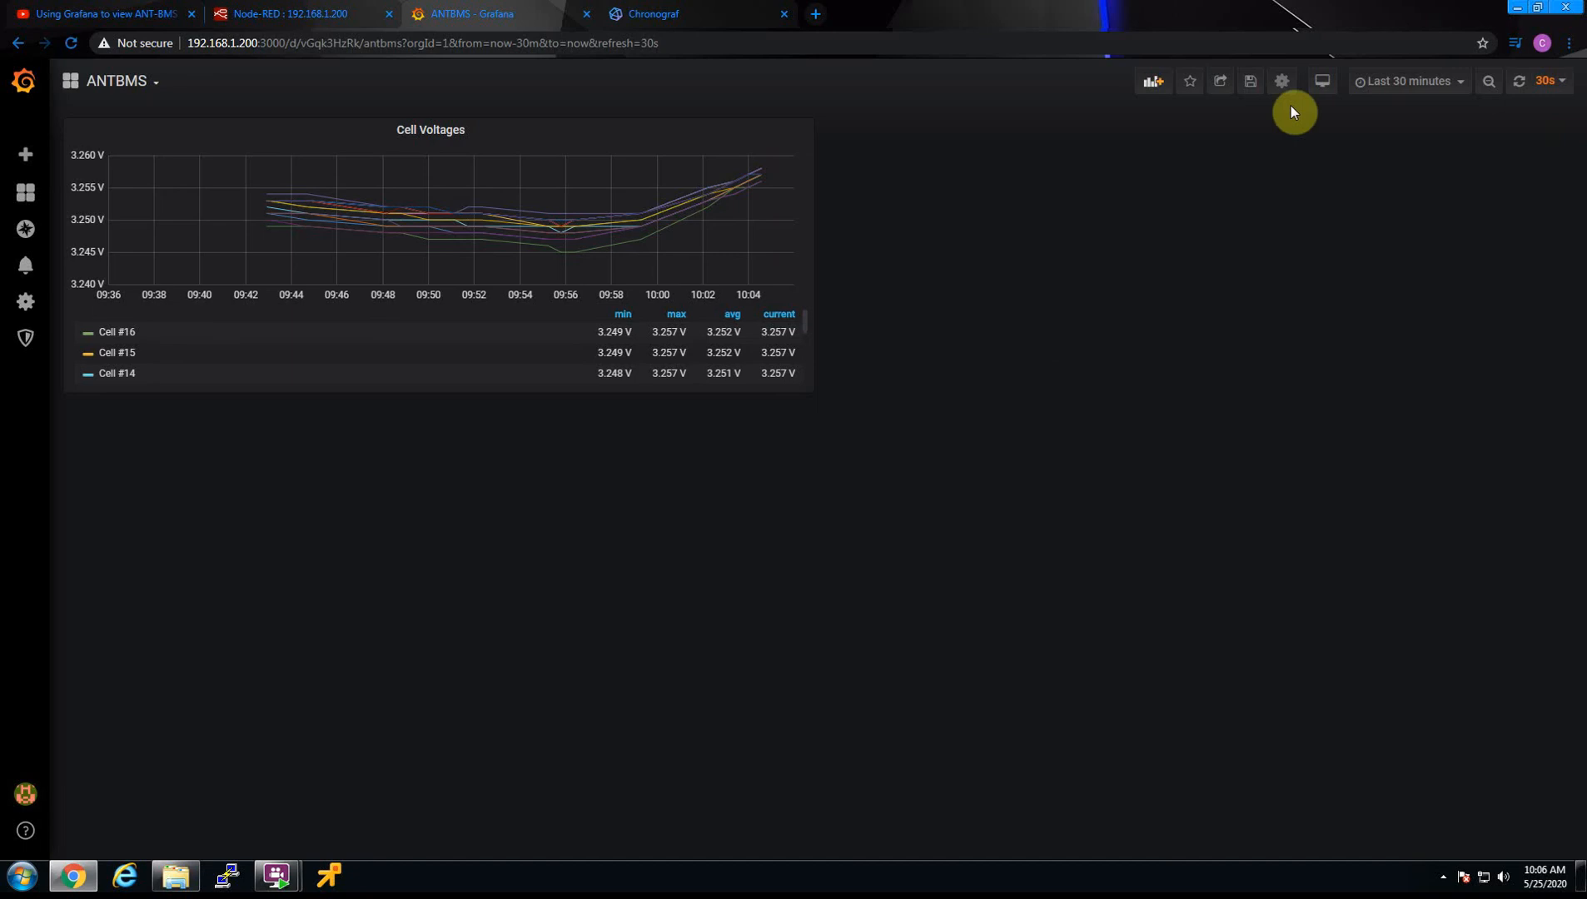
pyautogui.click(1250, 88)
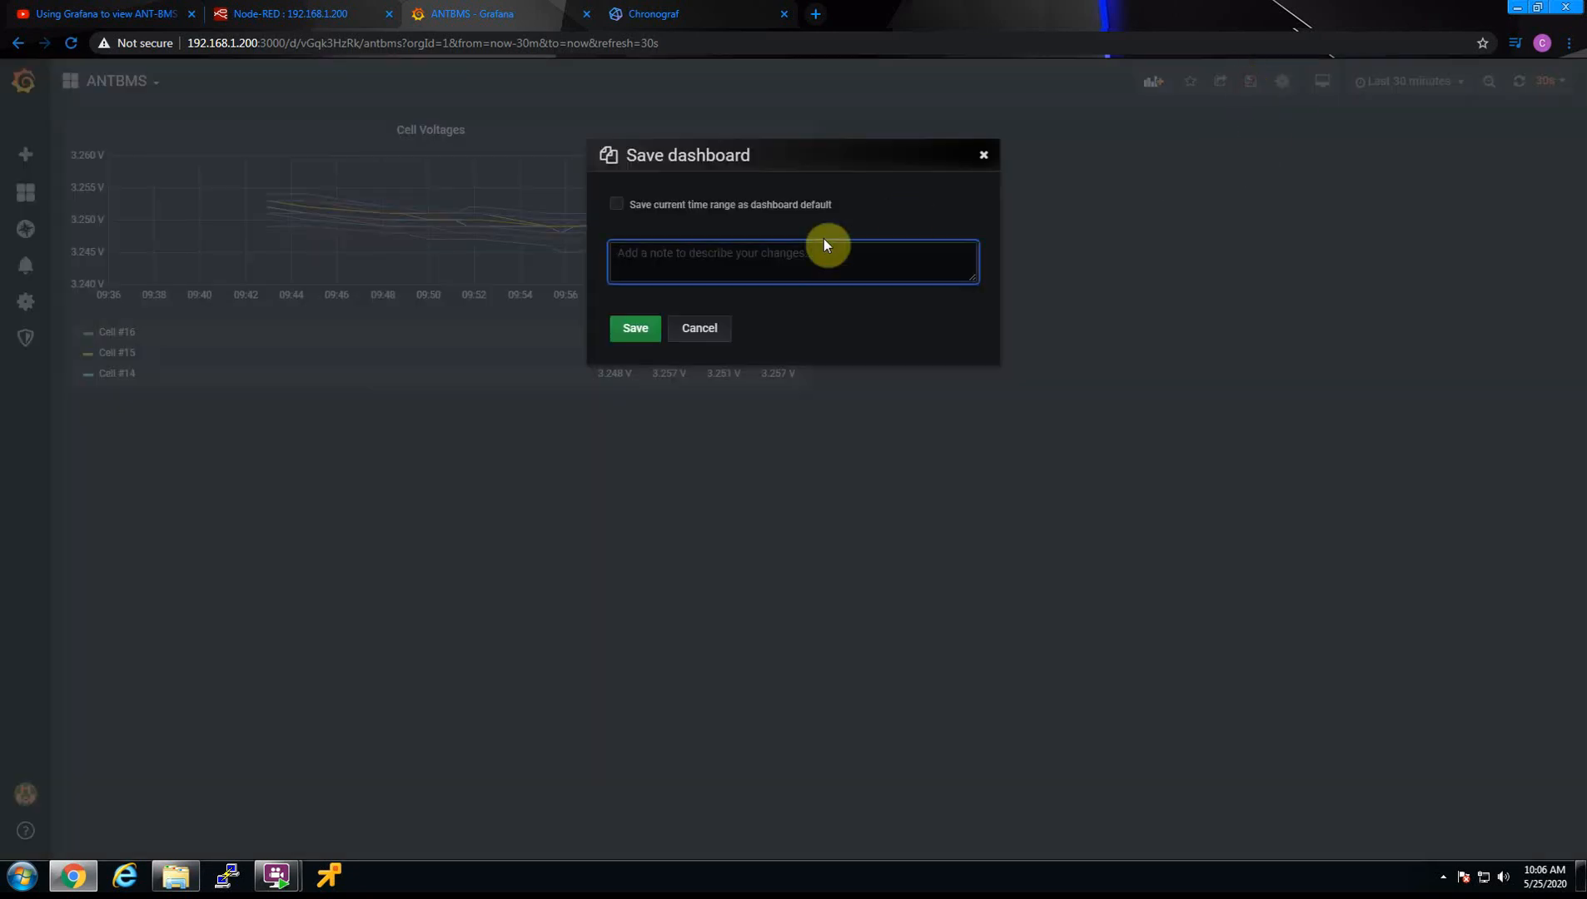
pyautogui.click(635, 330)
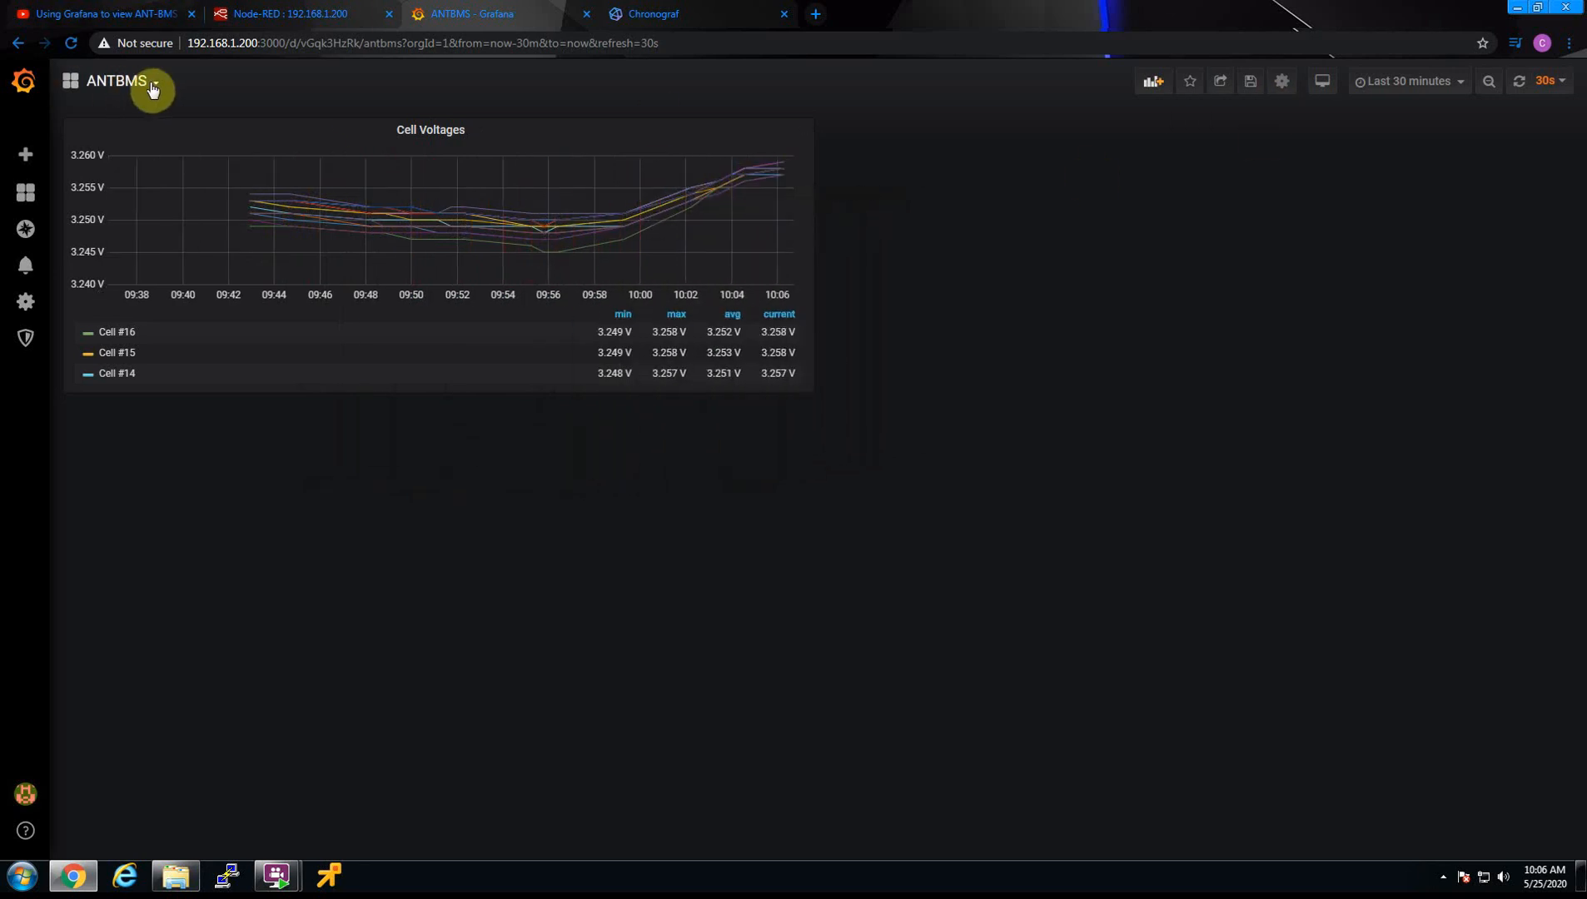
# Add a new panel to the ANTBMS dashboard and open its visualization choices
pyautogui.moveTo(24, 196)
pyautogui.click(1153, 82)
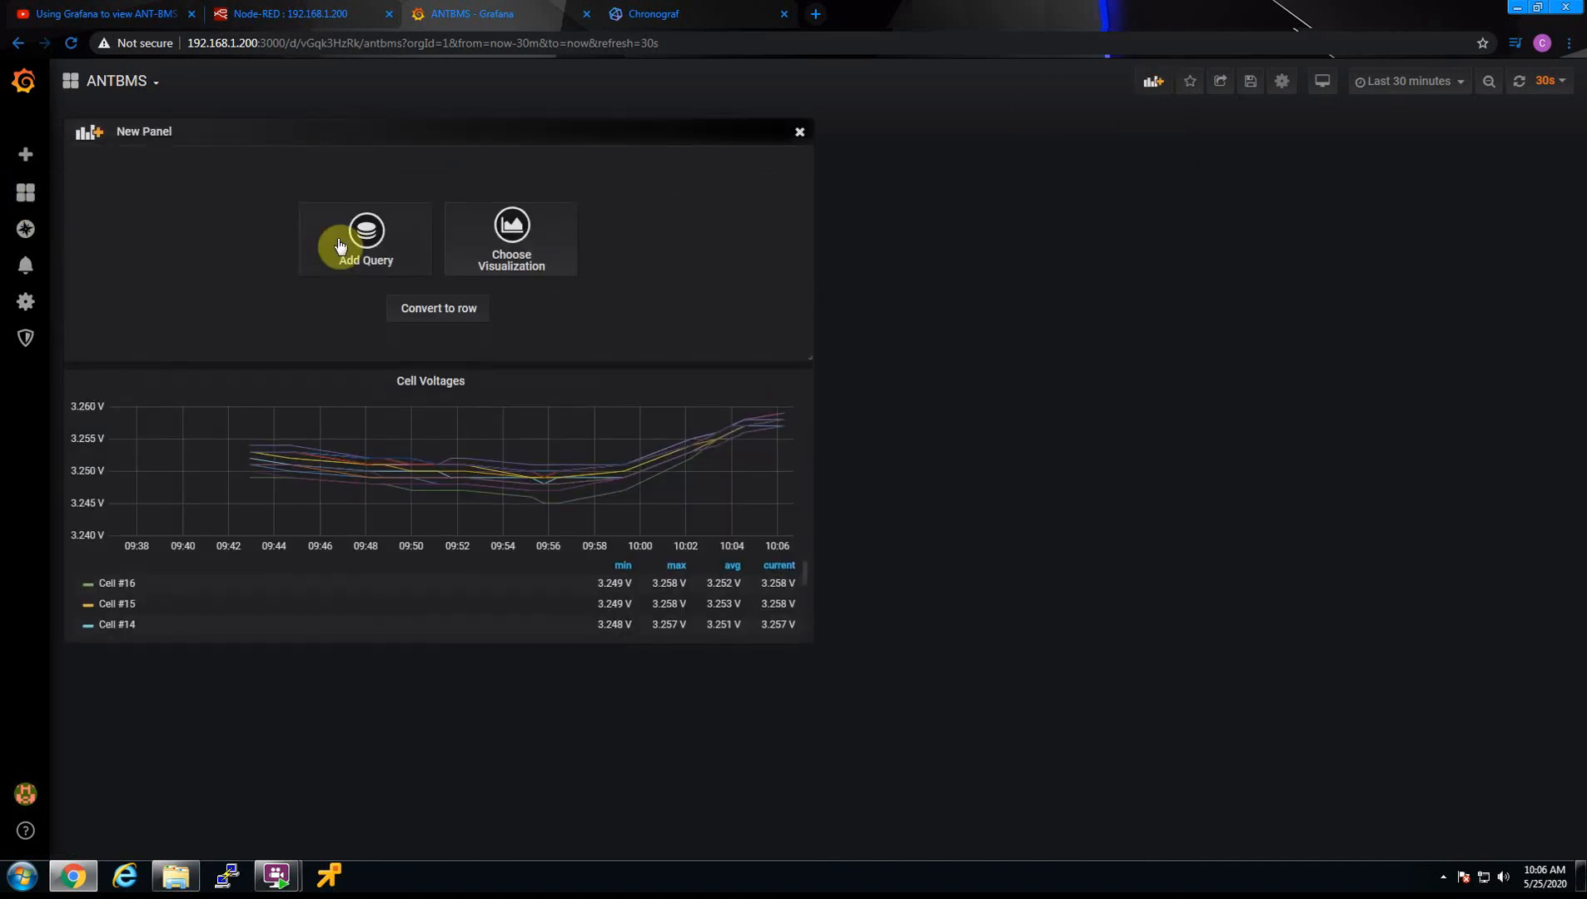
pyautogui.click(540, 248)
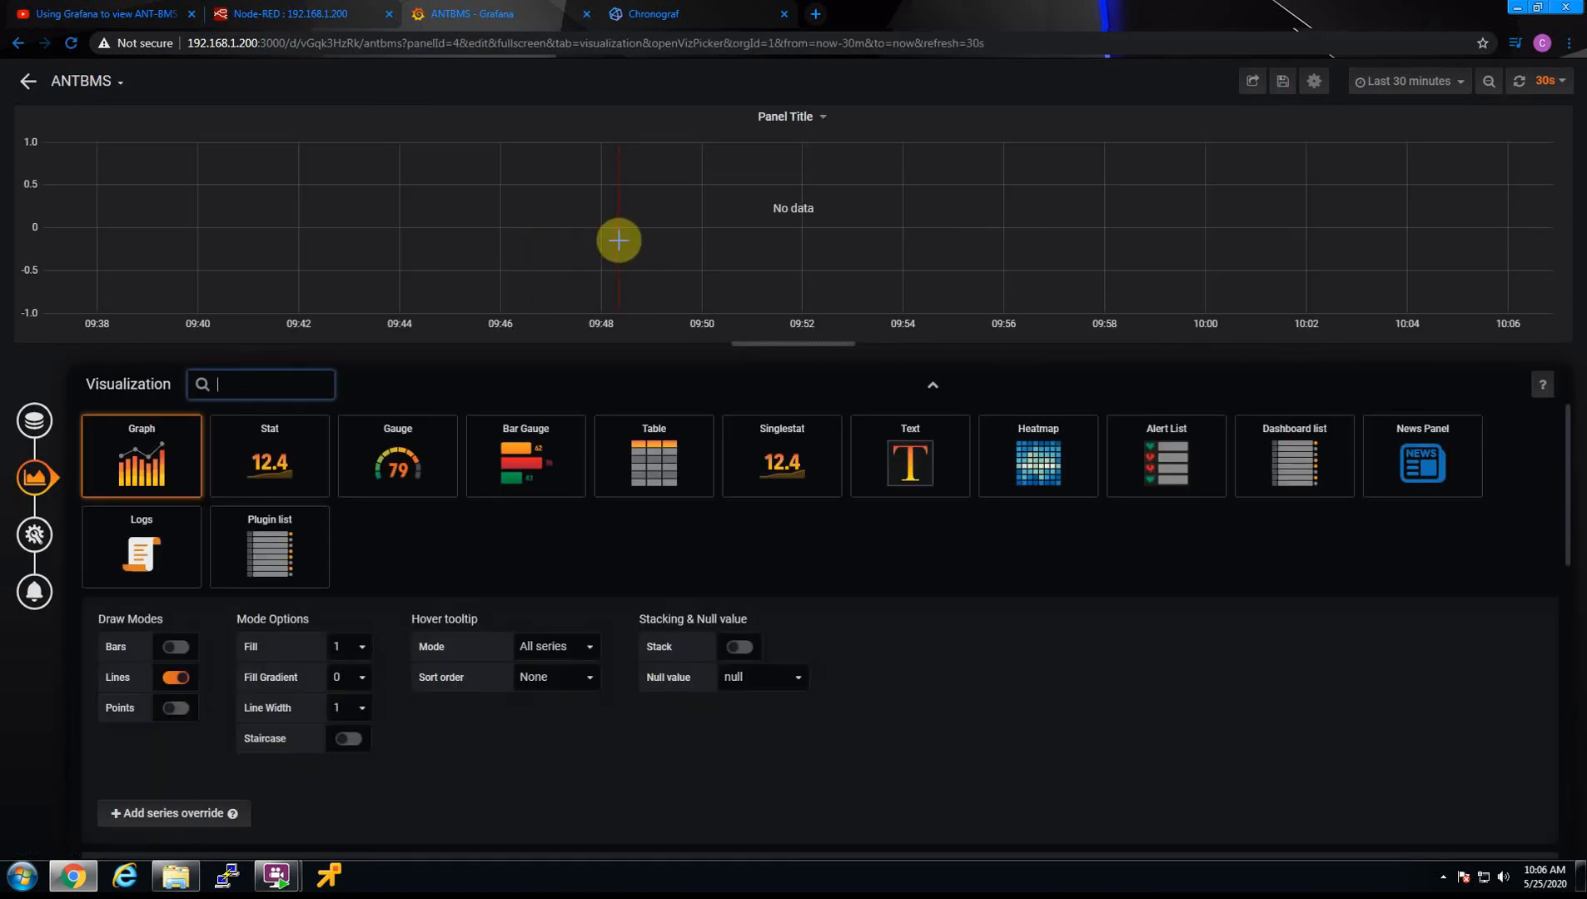
# Switch to Chronograf, plot the col4 field of Data1 to check its values, and deselect the field again
pyautogui.click(644, 11)
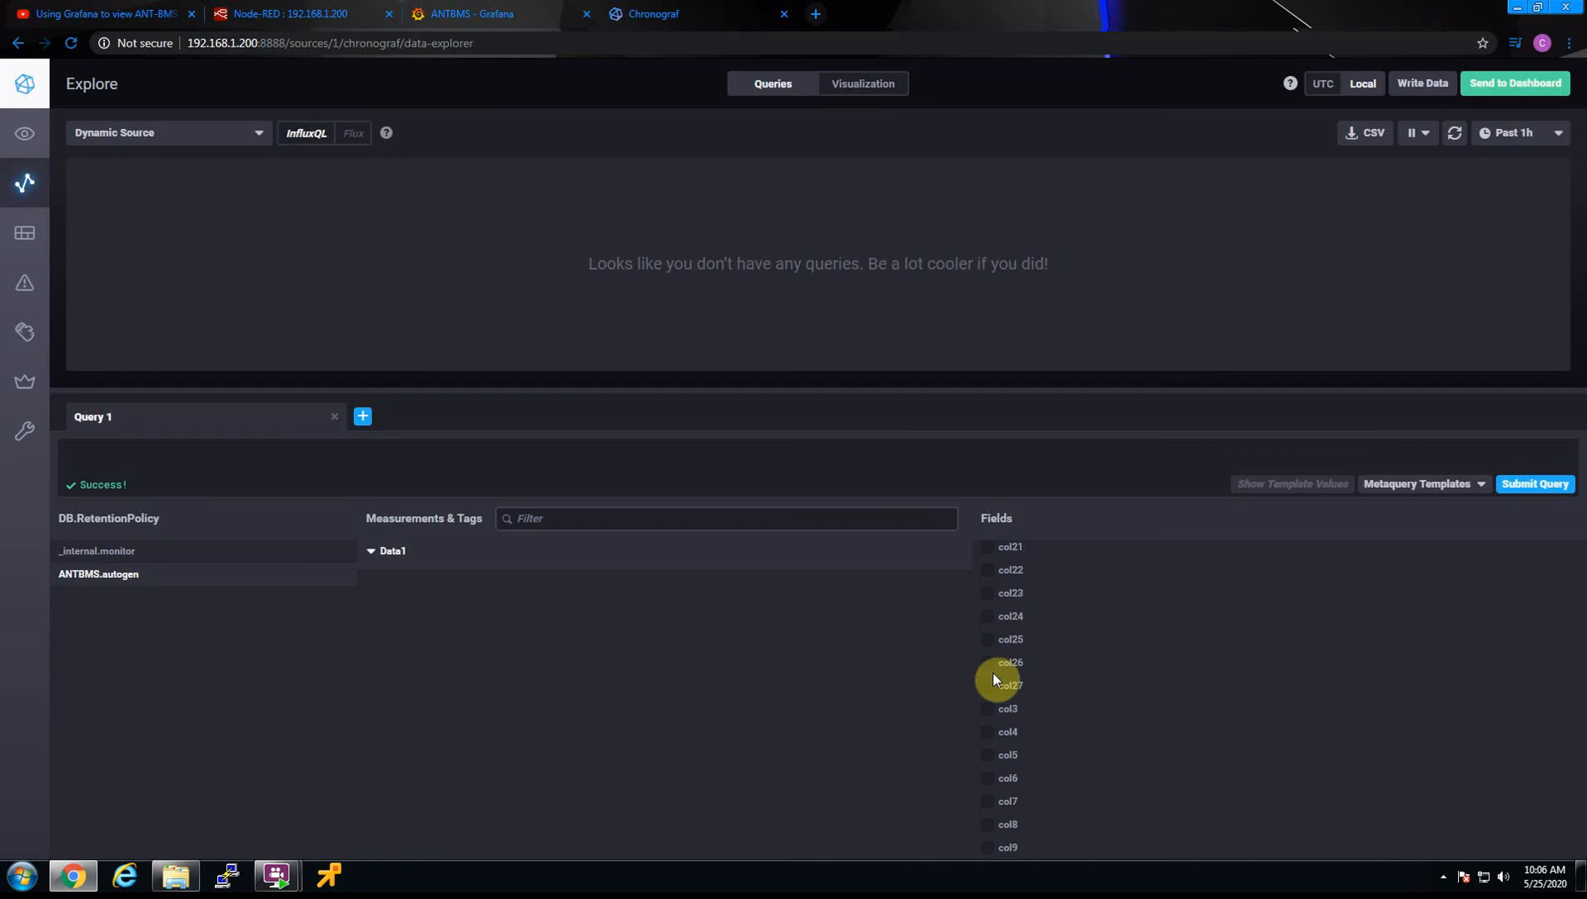
pyautogui.click(993, 736)
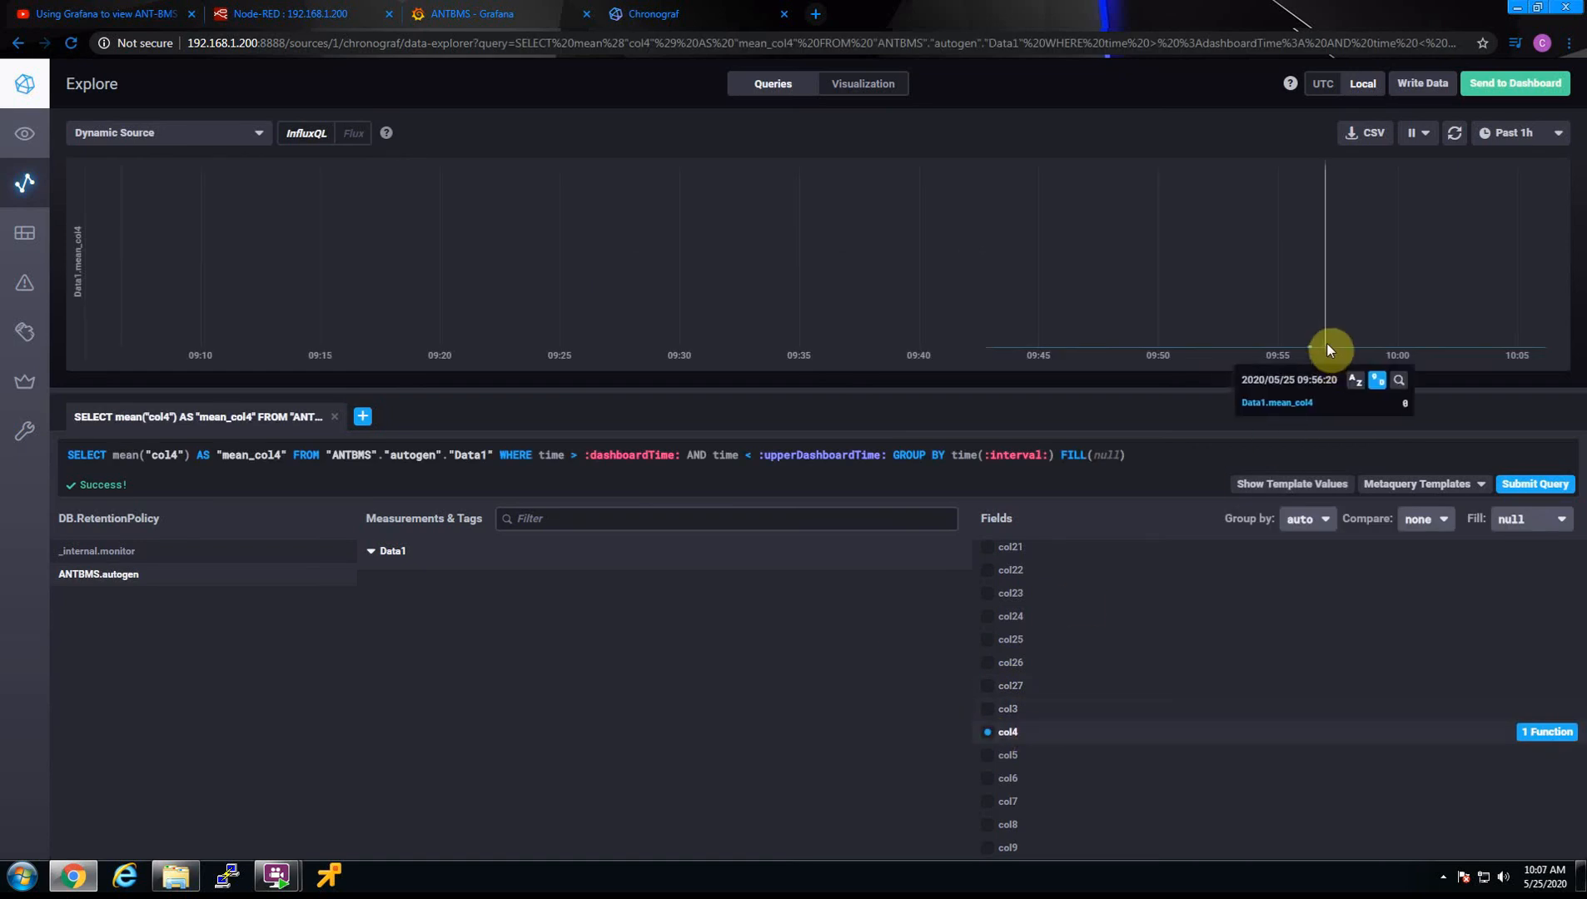
pyautogui.click(985, 733)
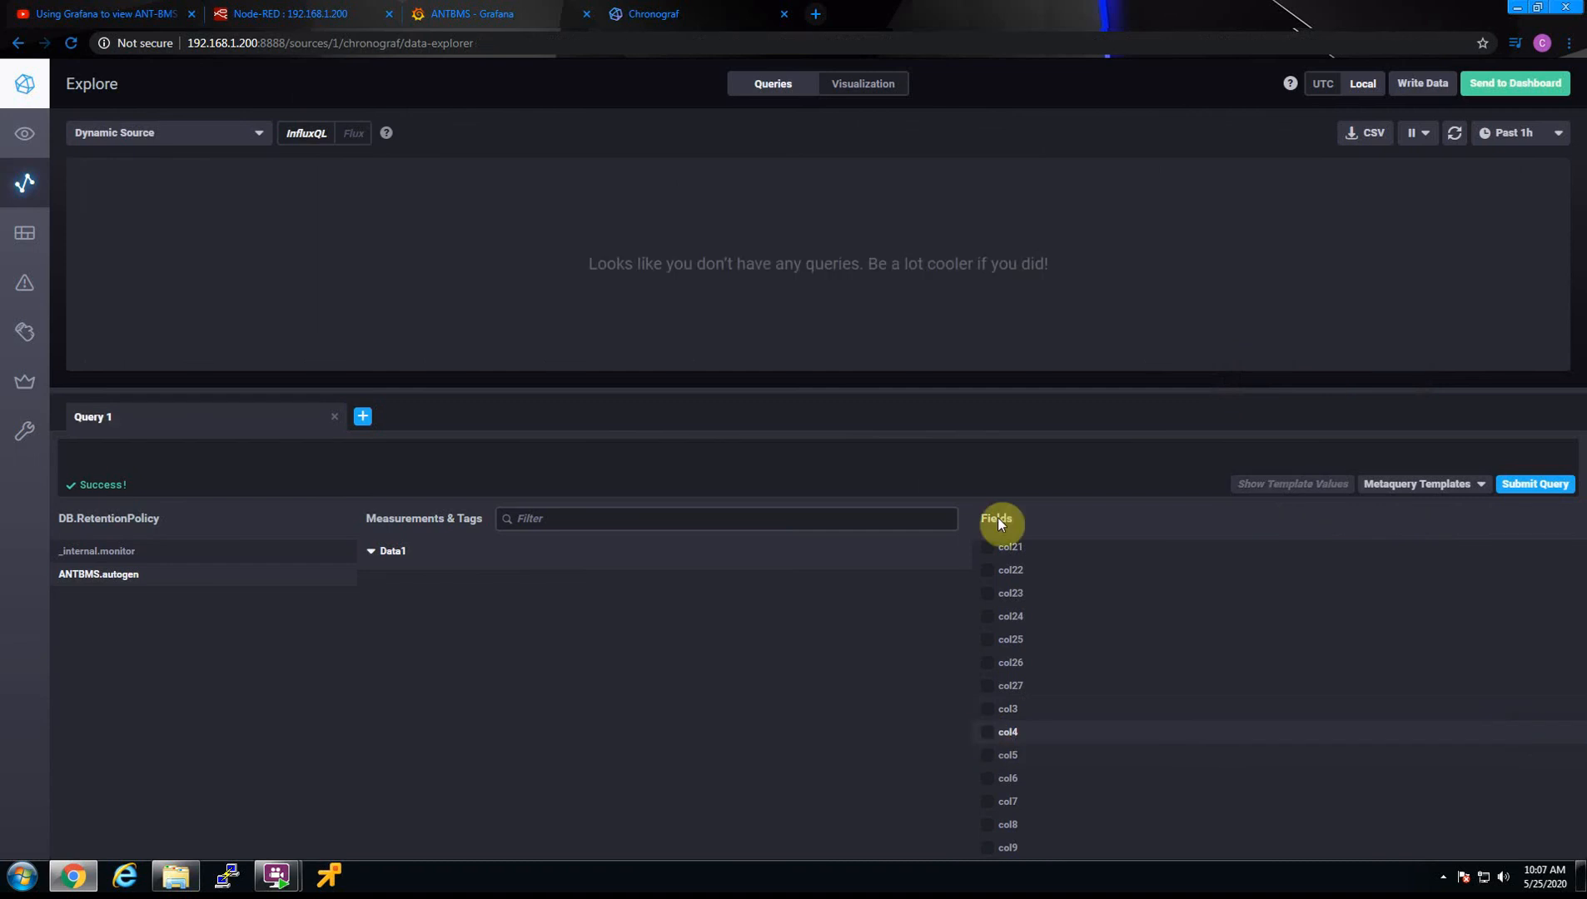
# Switch to Node-RED and expand the newest debug message down to its object to read the col1 to col27 values
pyautogui.click(260, 10)
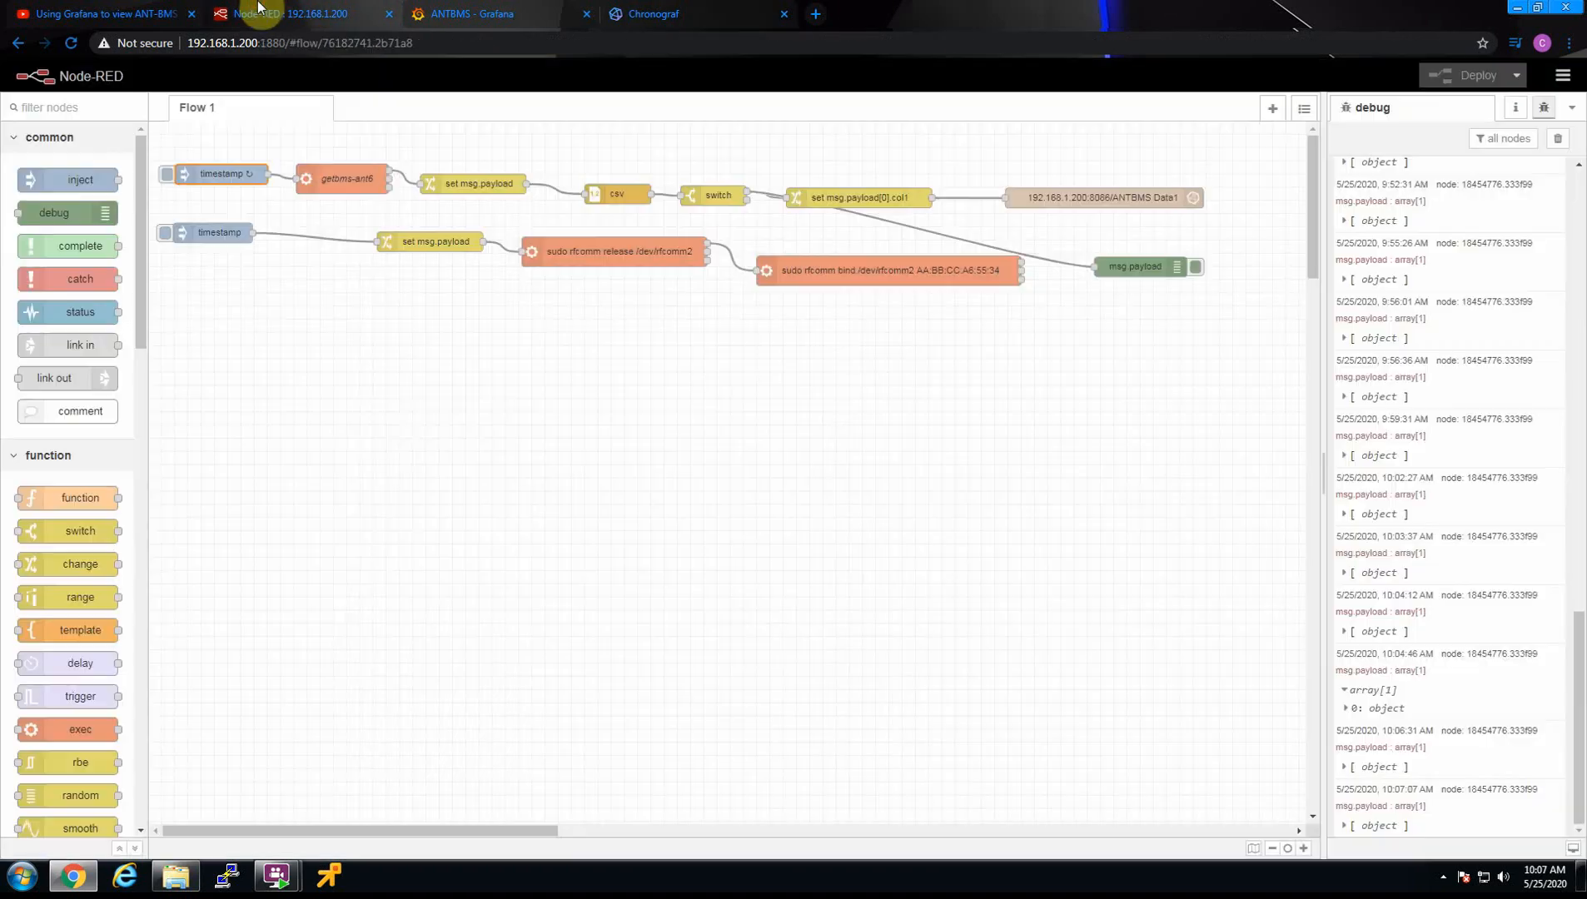
pyautogui.click(1344, 825)
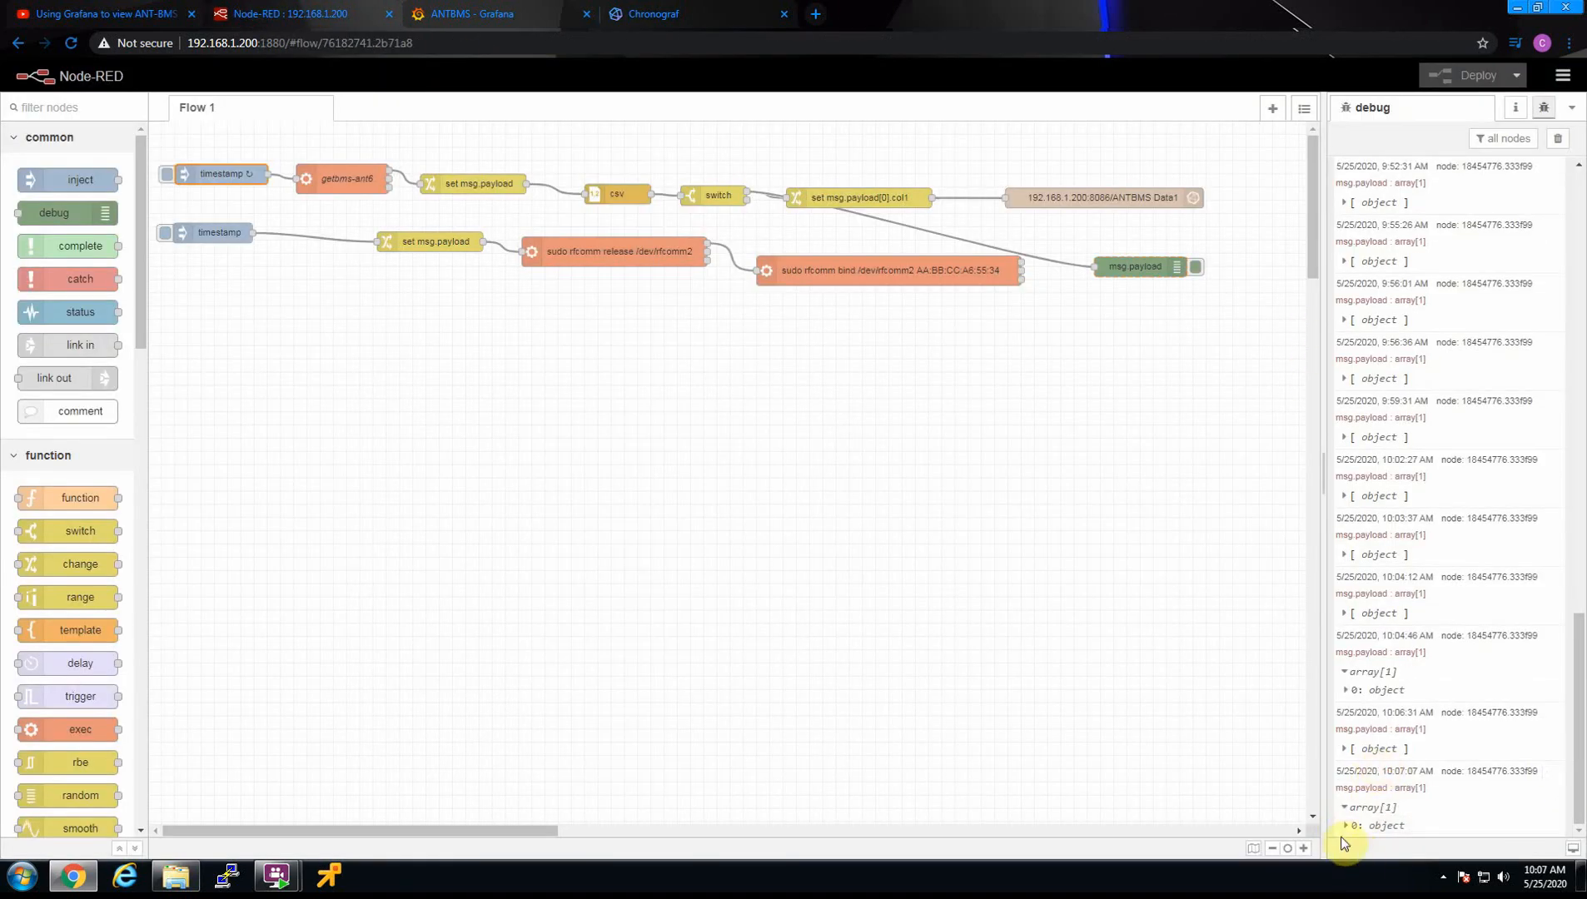
pyautogui.click(1346, 825)
pyautogui.scroll(-5, 1374, 725)
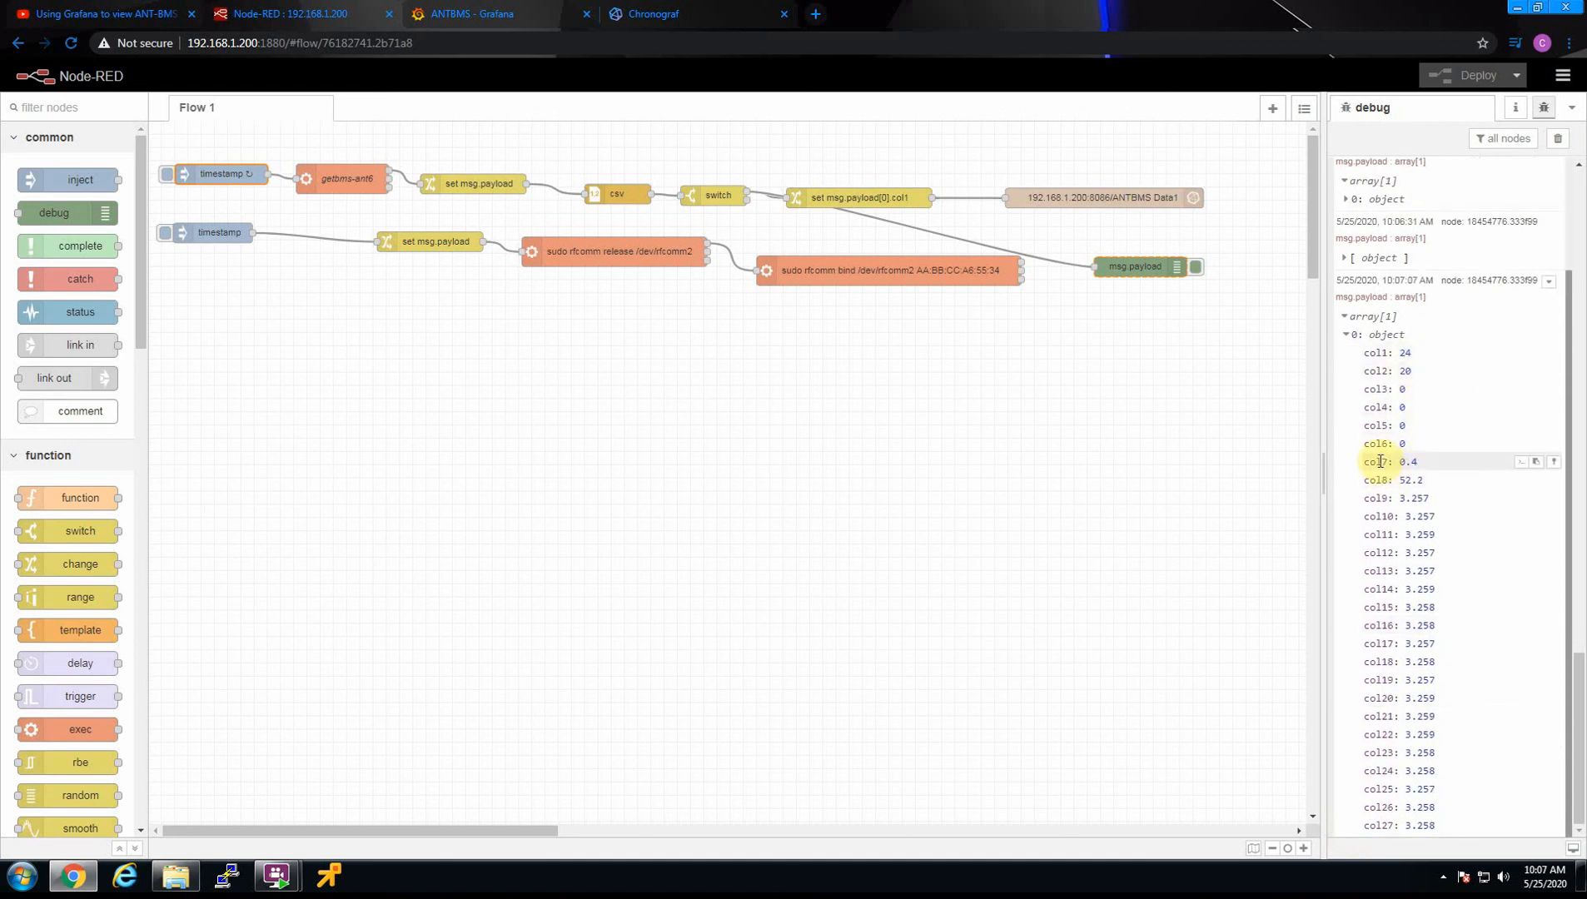
# Switch back to Grafana and set the new panel's visualization to Gauge
pyautogui.click(485, 10)
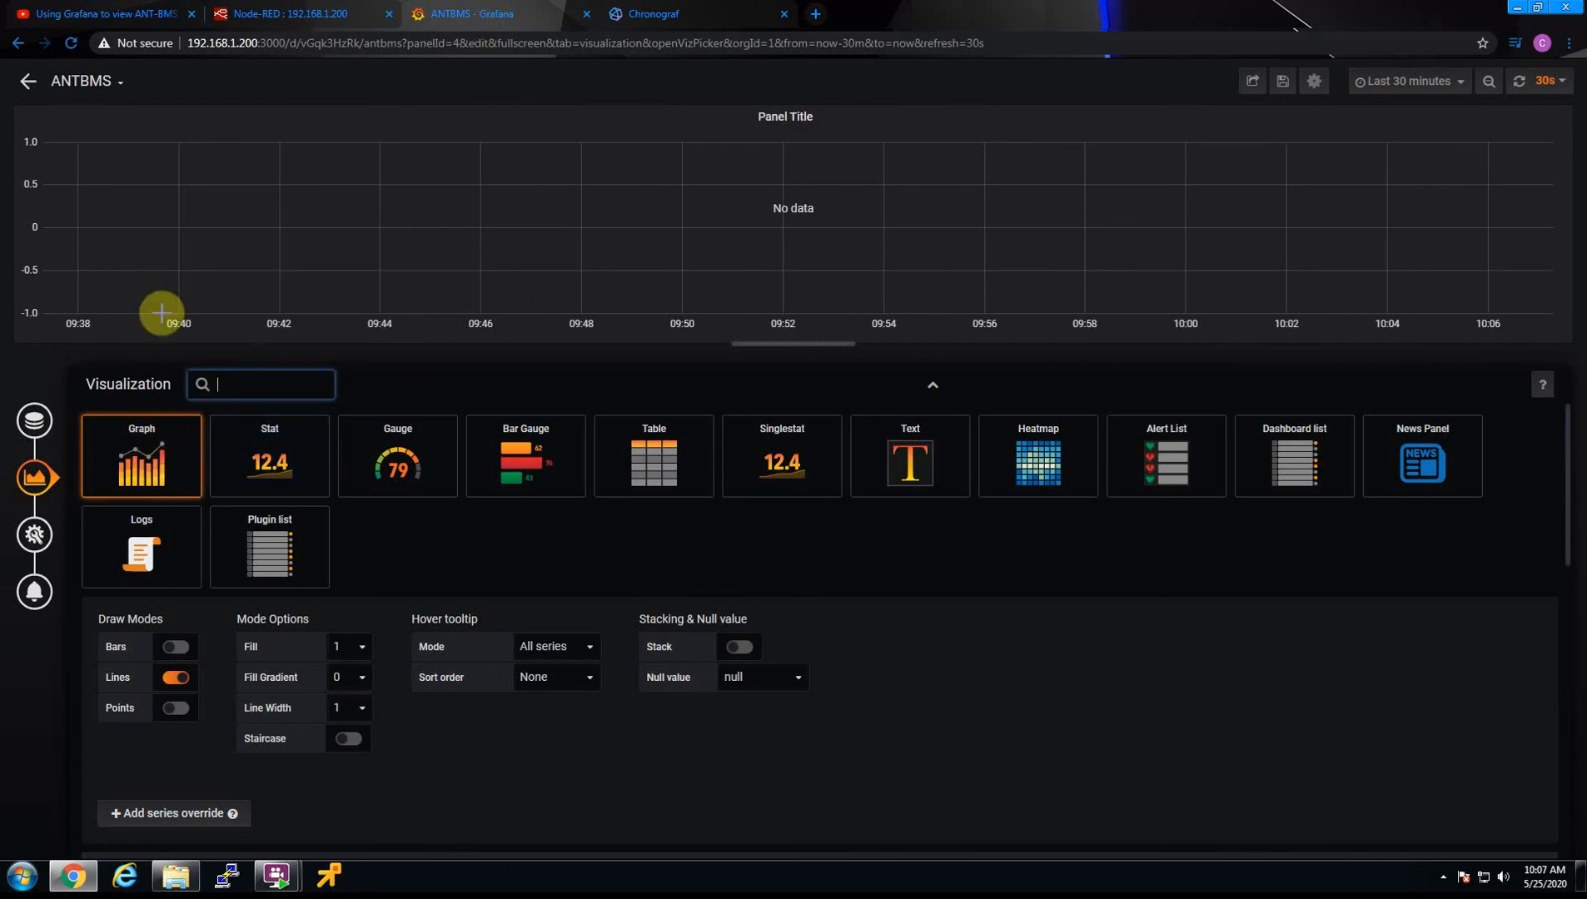
pyautogui.click(395, 464)
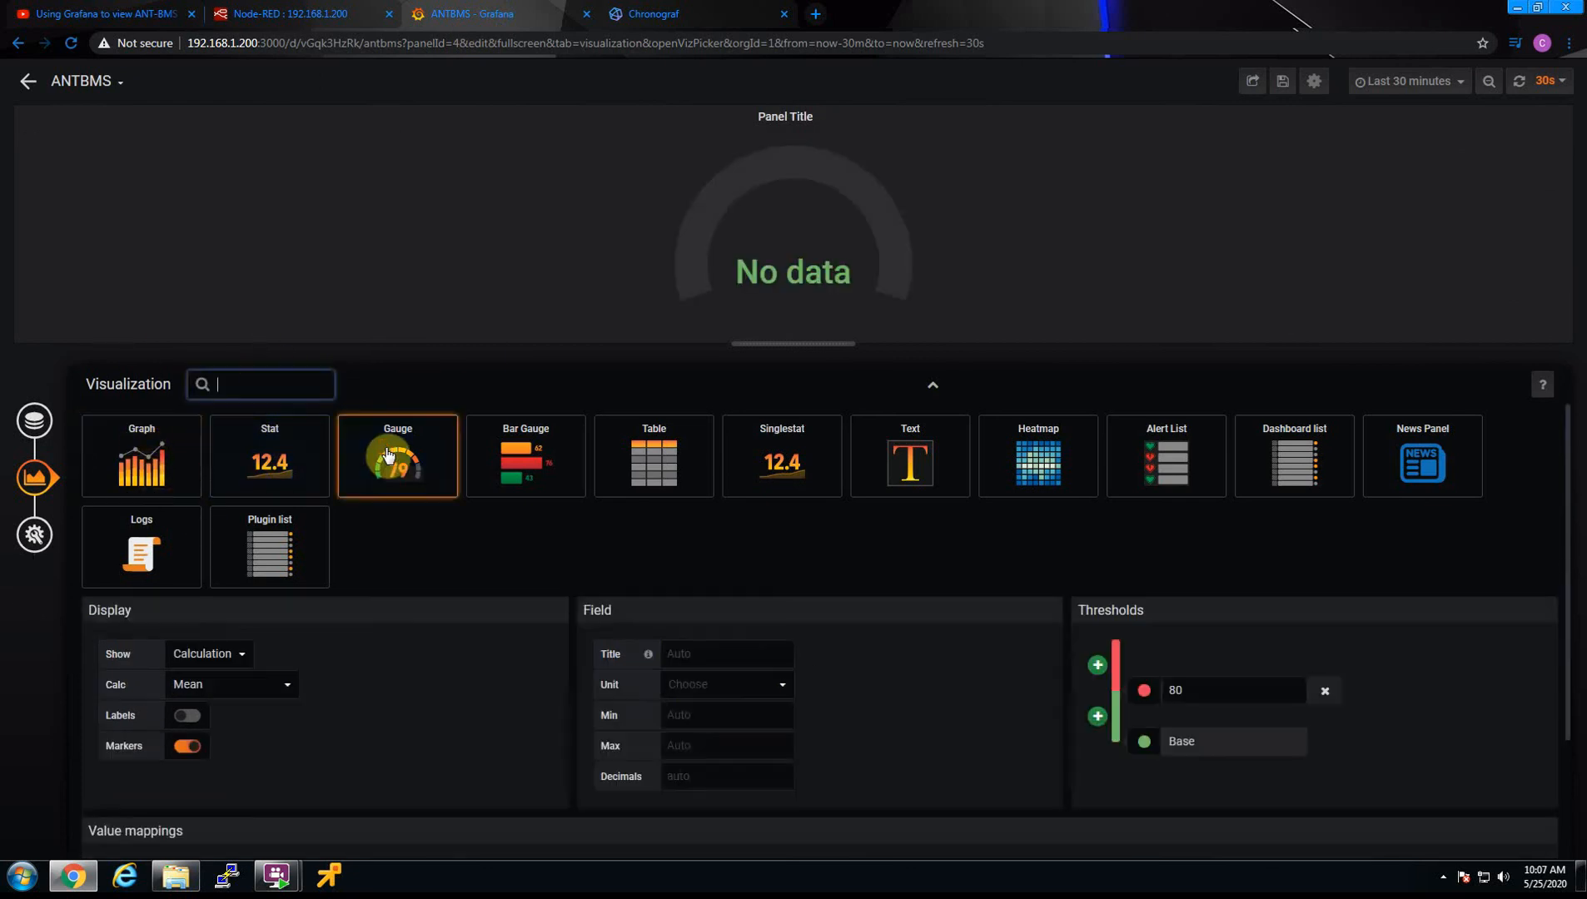
# Query the col7 field of the Data1 measurement for the gauge panel and return to the dashboard
pyautogui.click(34, 420)
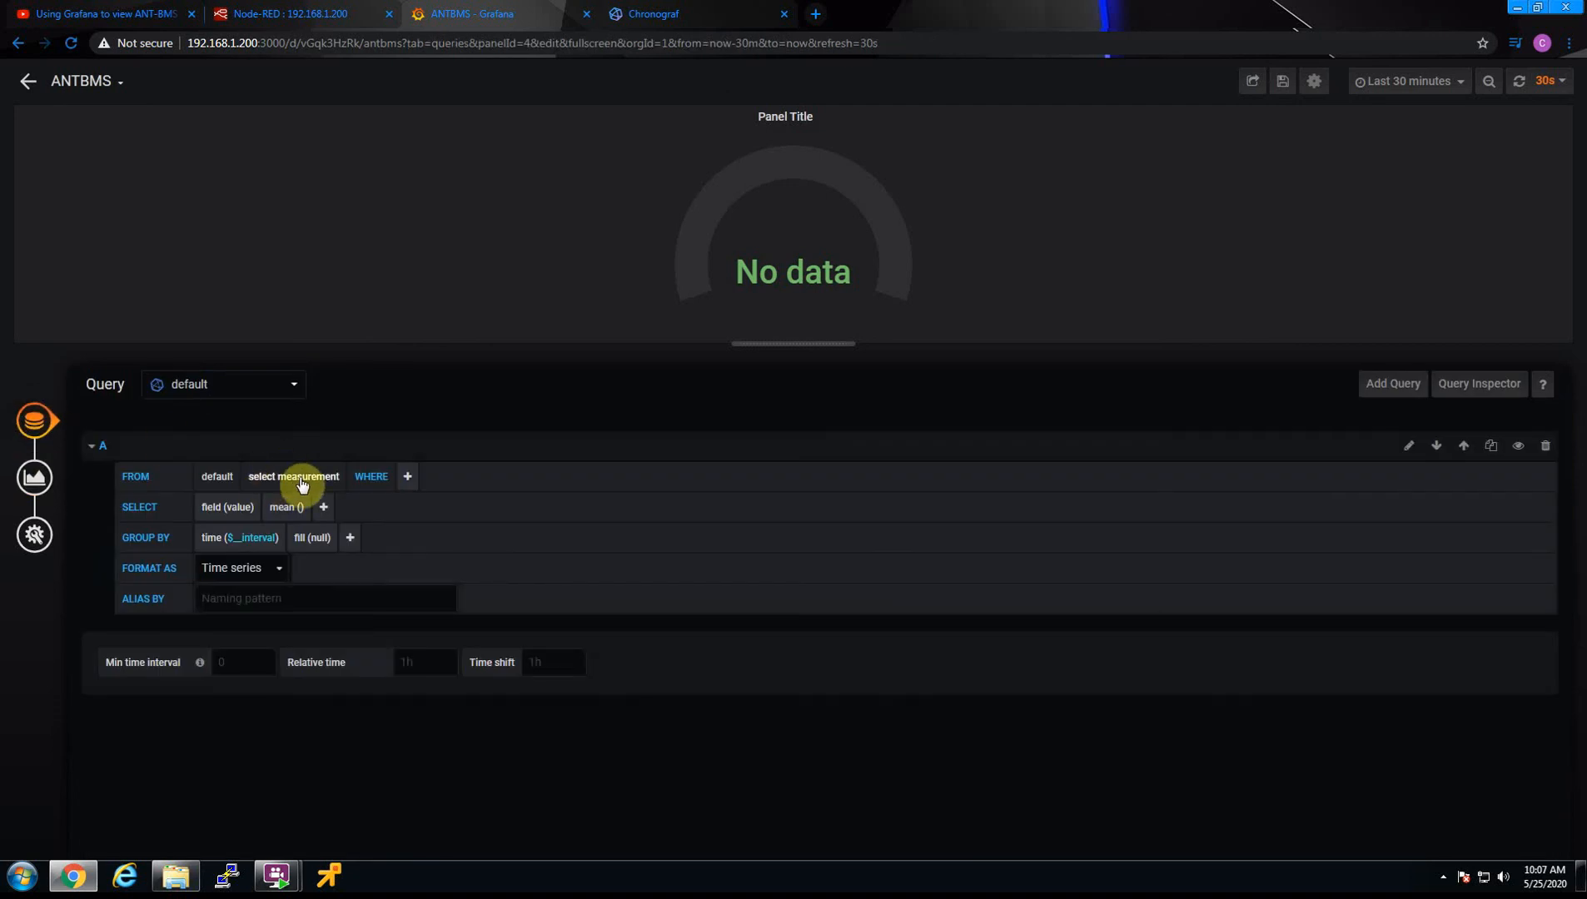
pyautogui.click(305, 477)
pyautogui.click(294, 493)
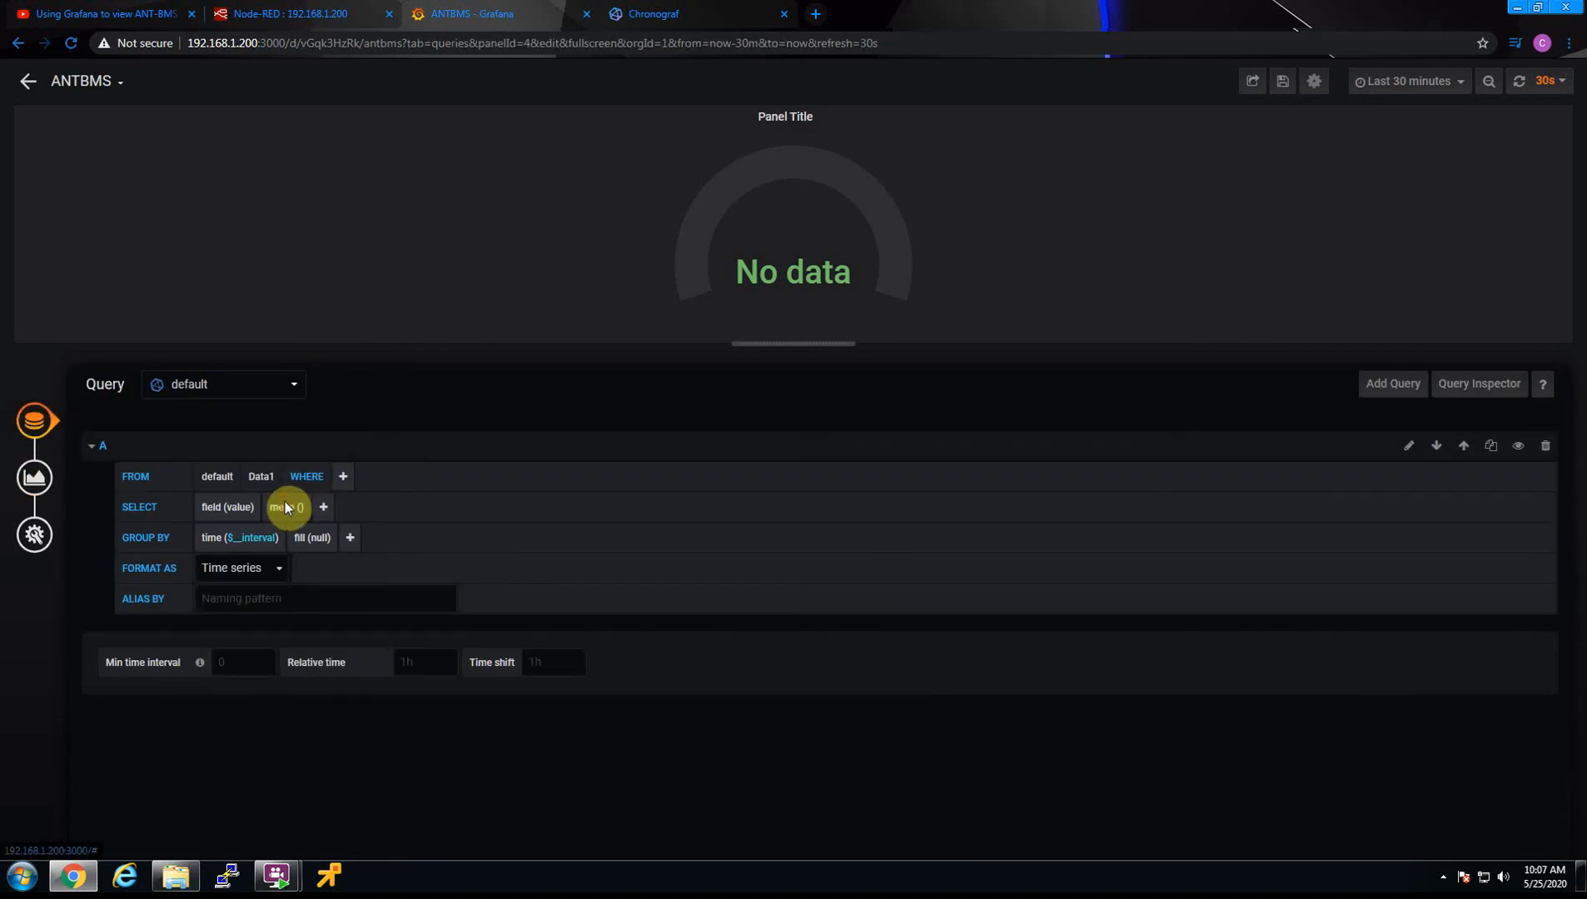
pyautogui.click(241, 507)
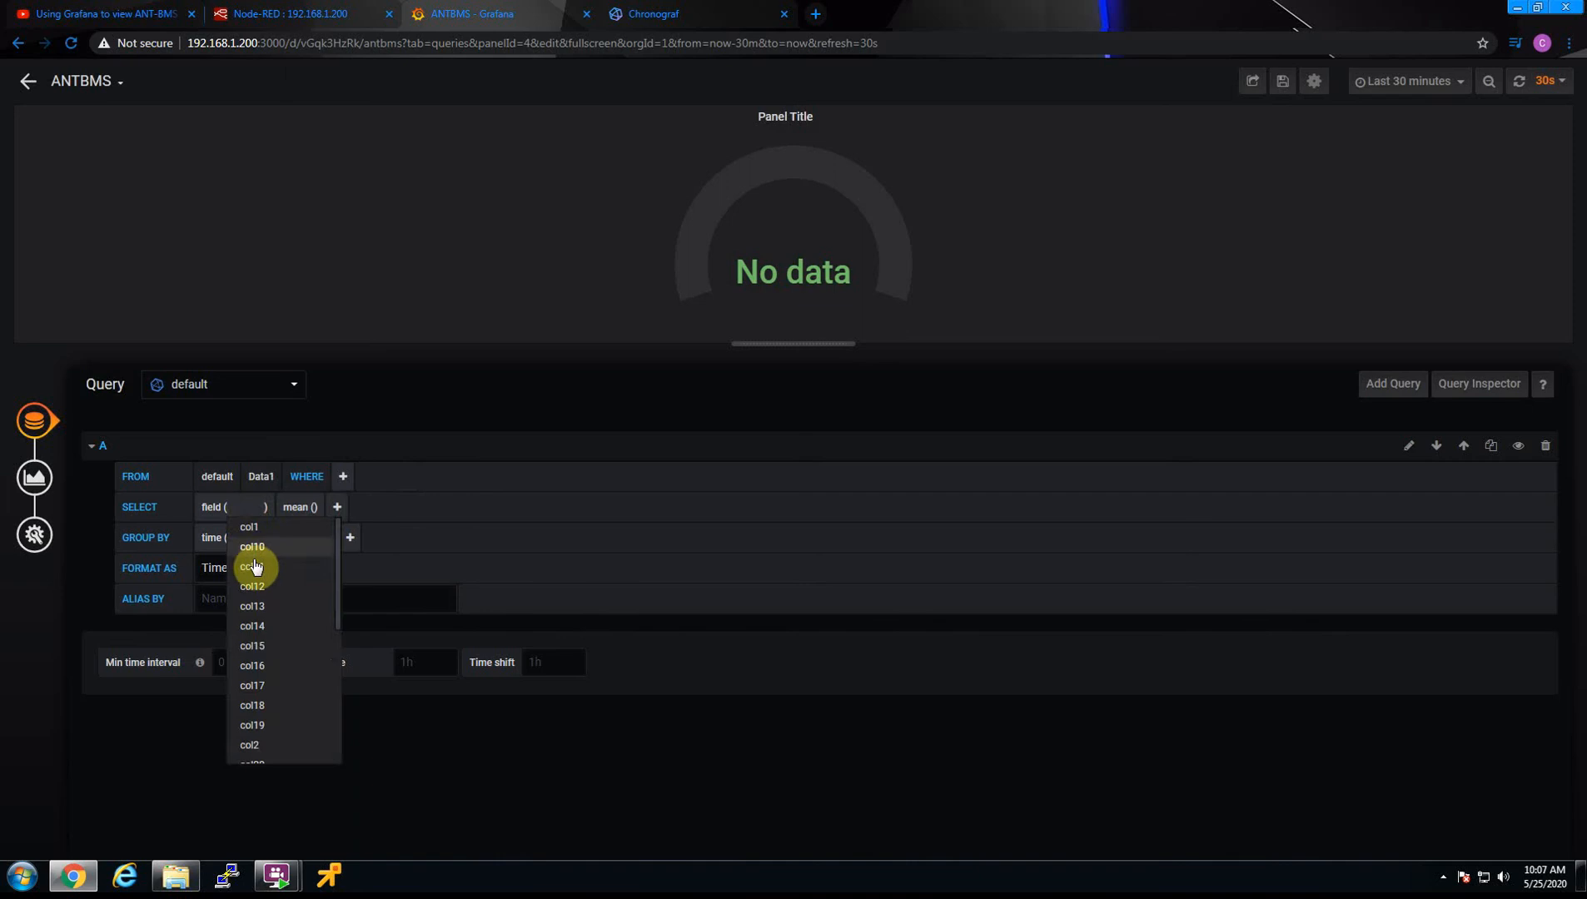
pyautogui.scroll(-5, 275, 731)
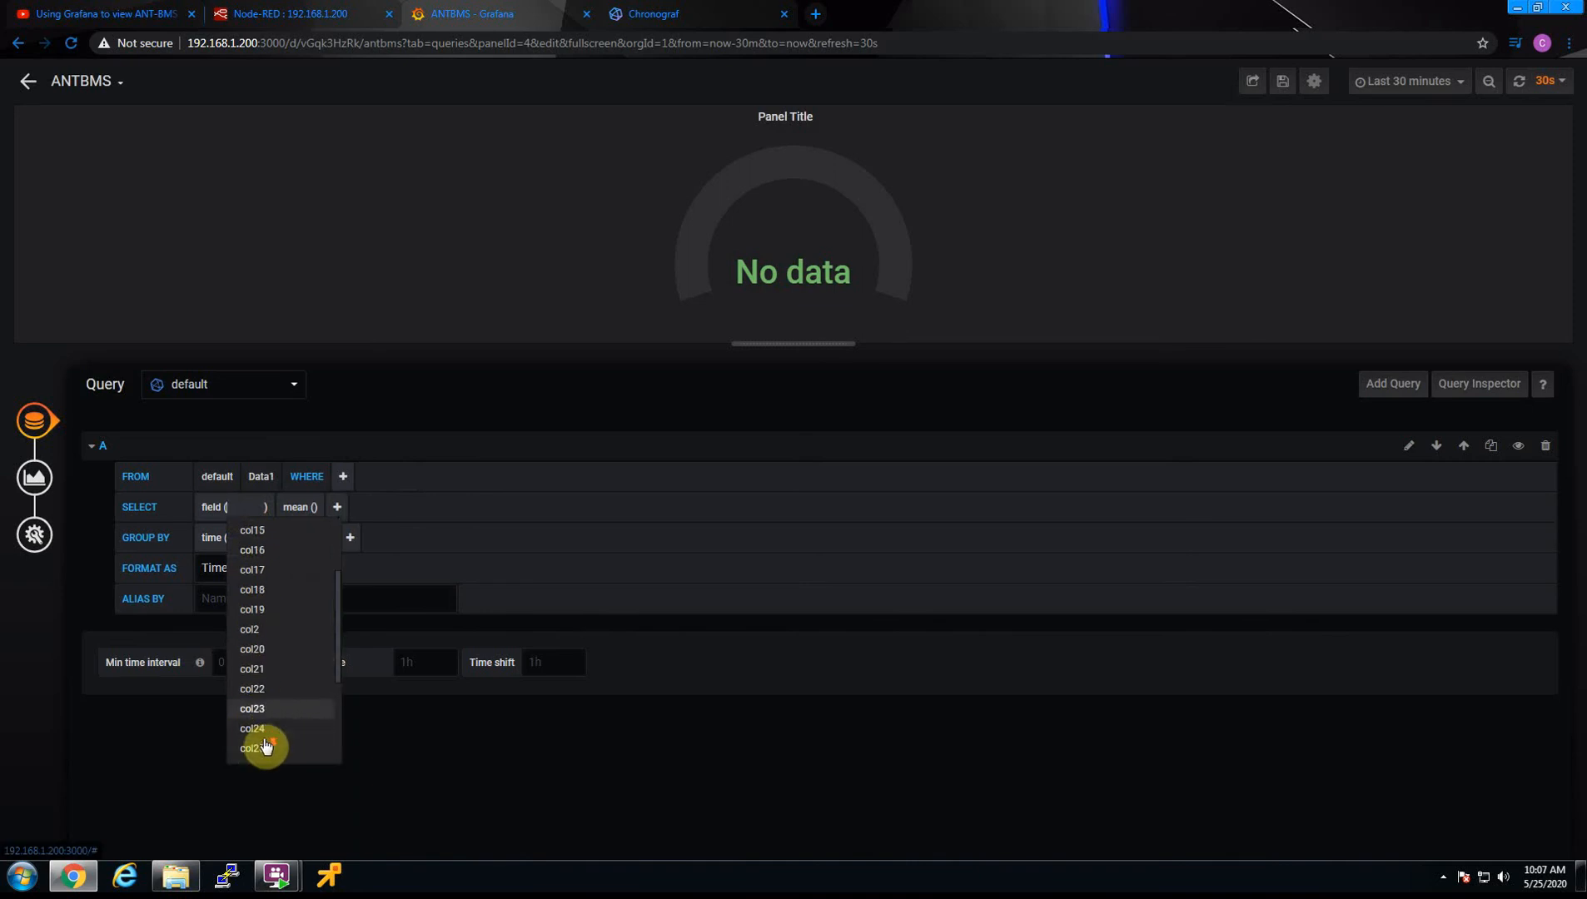
pyautogui.click(270, 733)
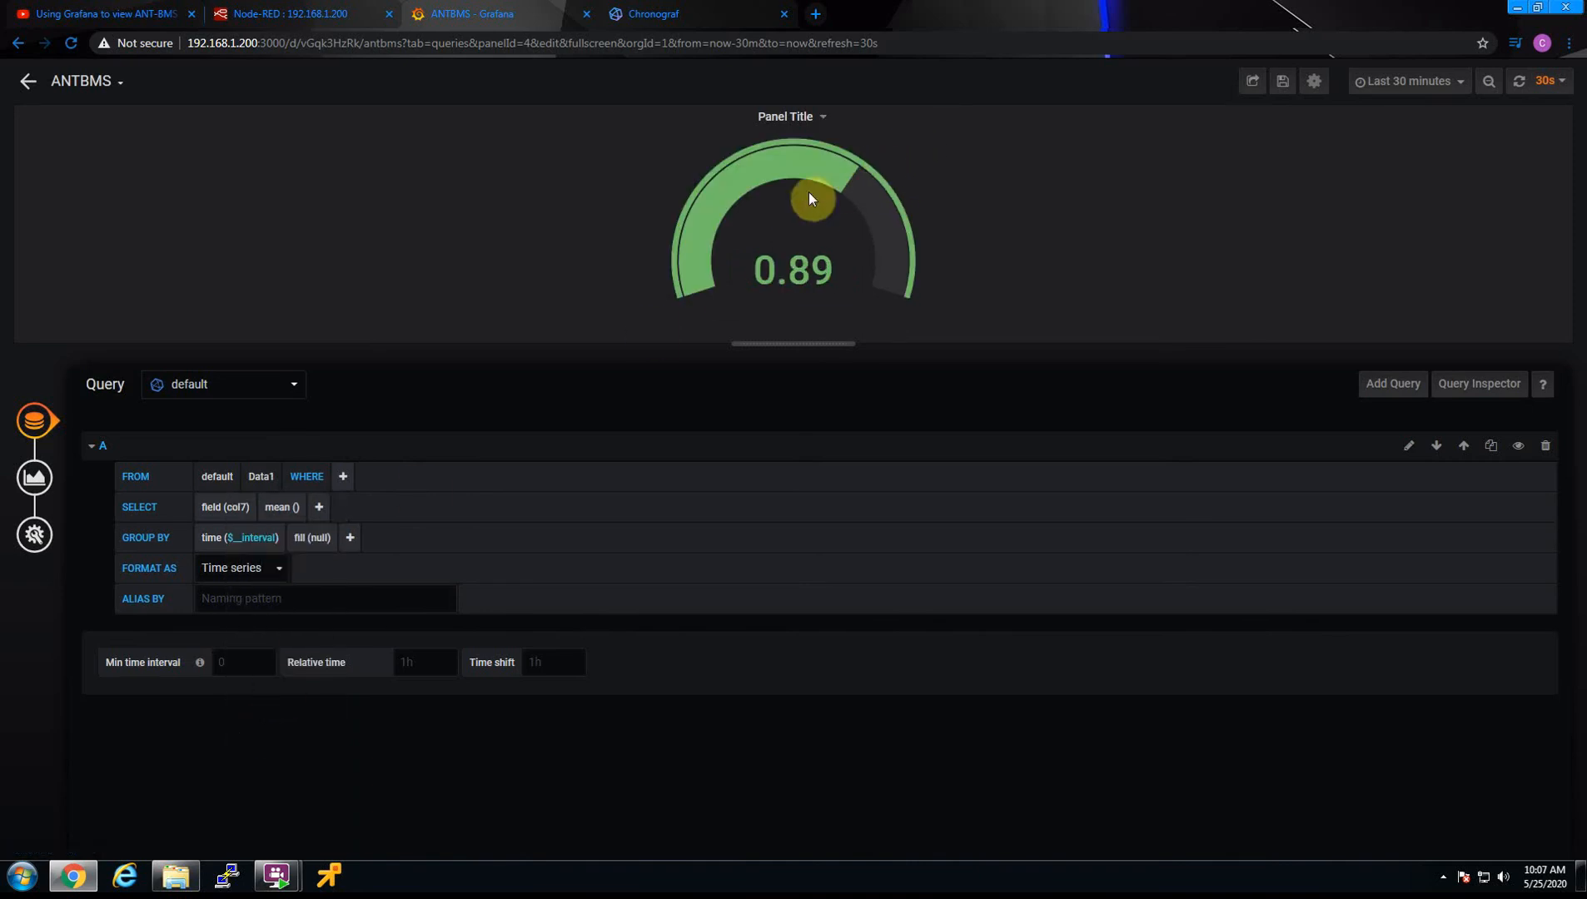
pyautogui.click(31, 86)
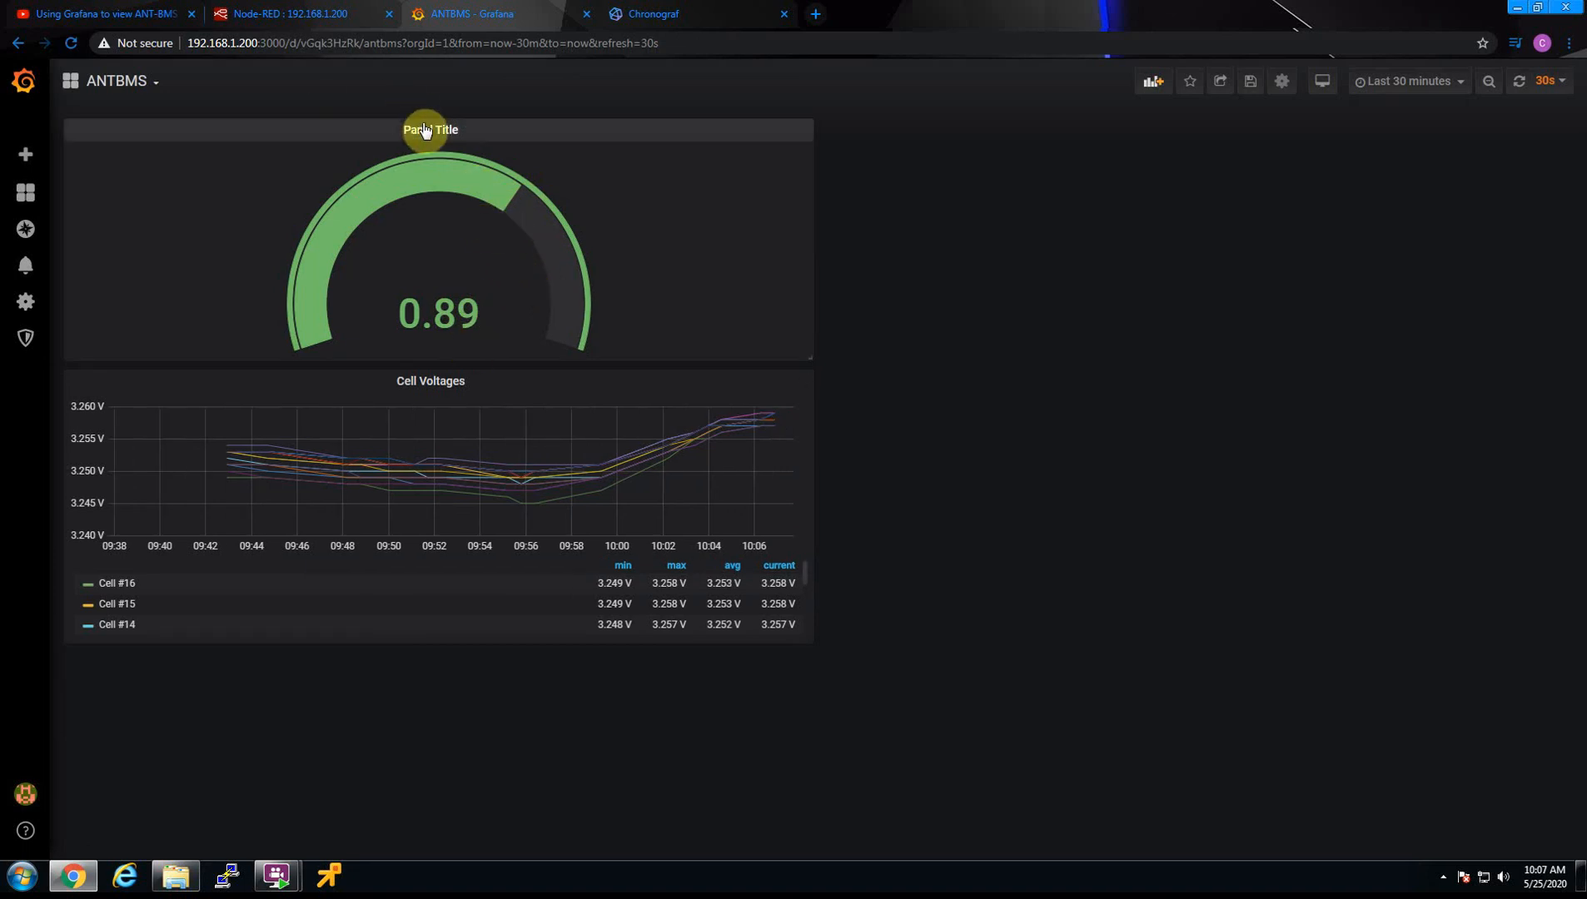
# Reopen the gauge panel for editing and change its visualization to Graph
pyautogui.click(461, 131)
pyautogui.click(464, 133)
pyautogui.click(468, 131)
pyautogui.click(441, 176)
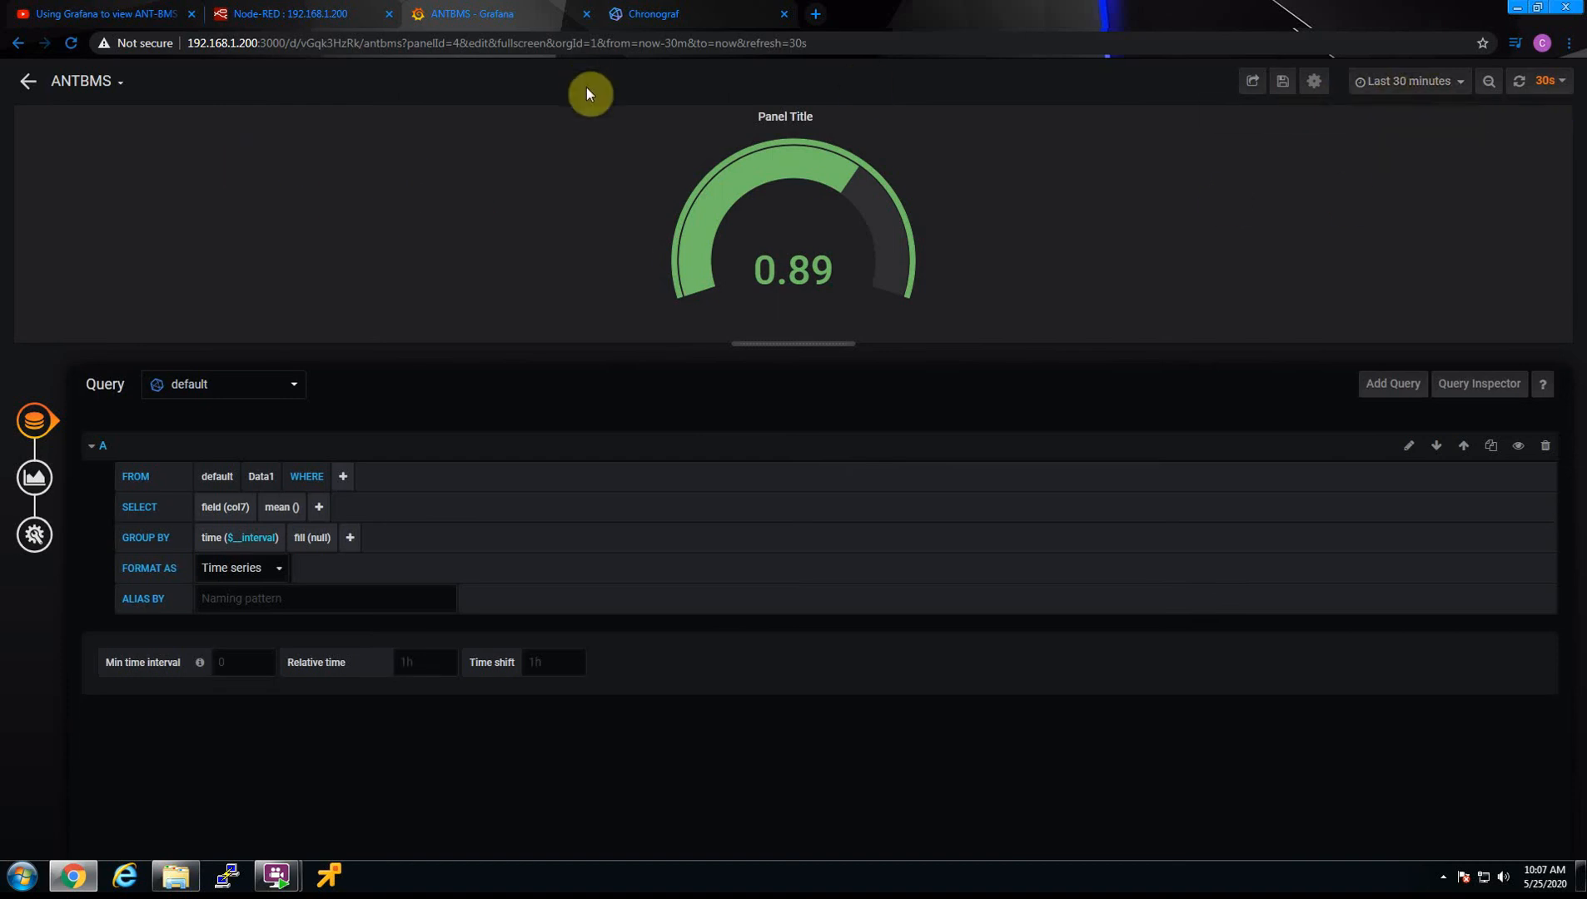
pyautogui.click(35, 478)
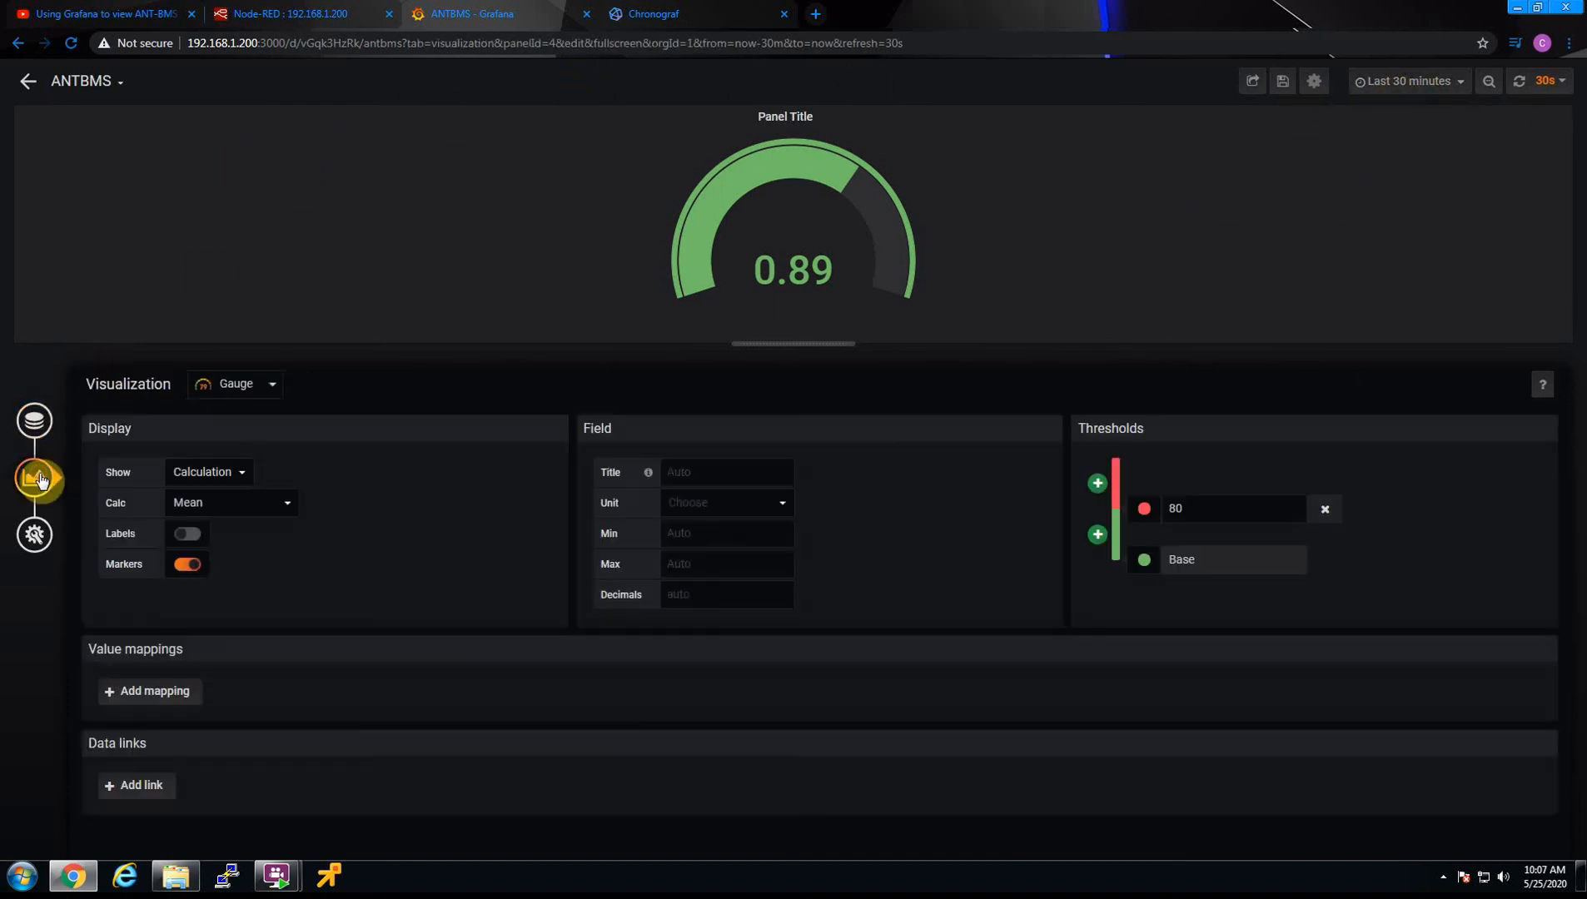
pyautogui.click(248, 384)
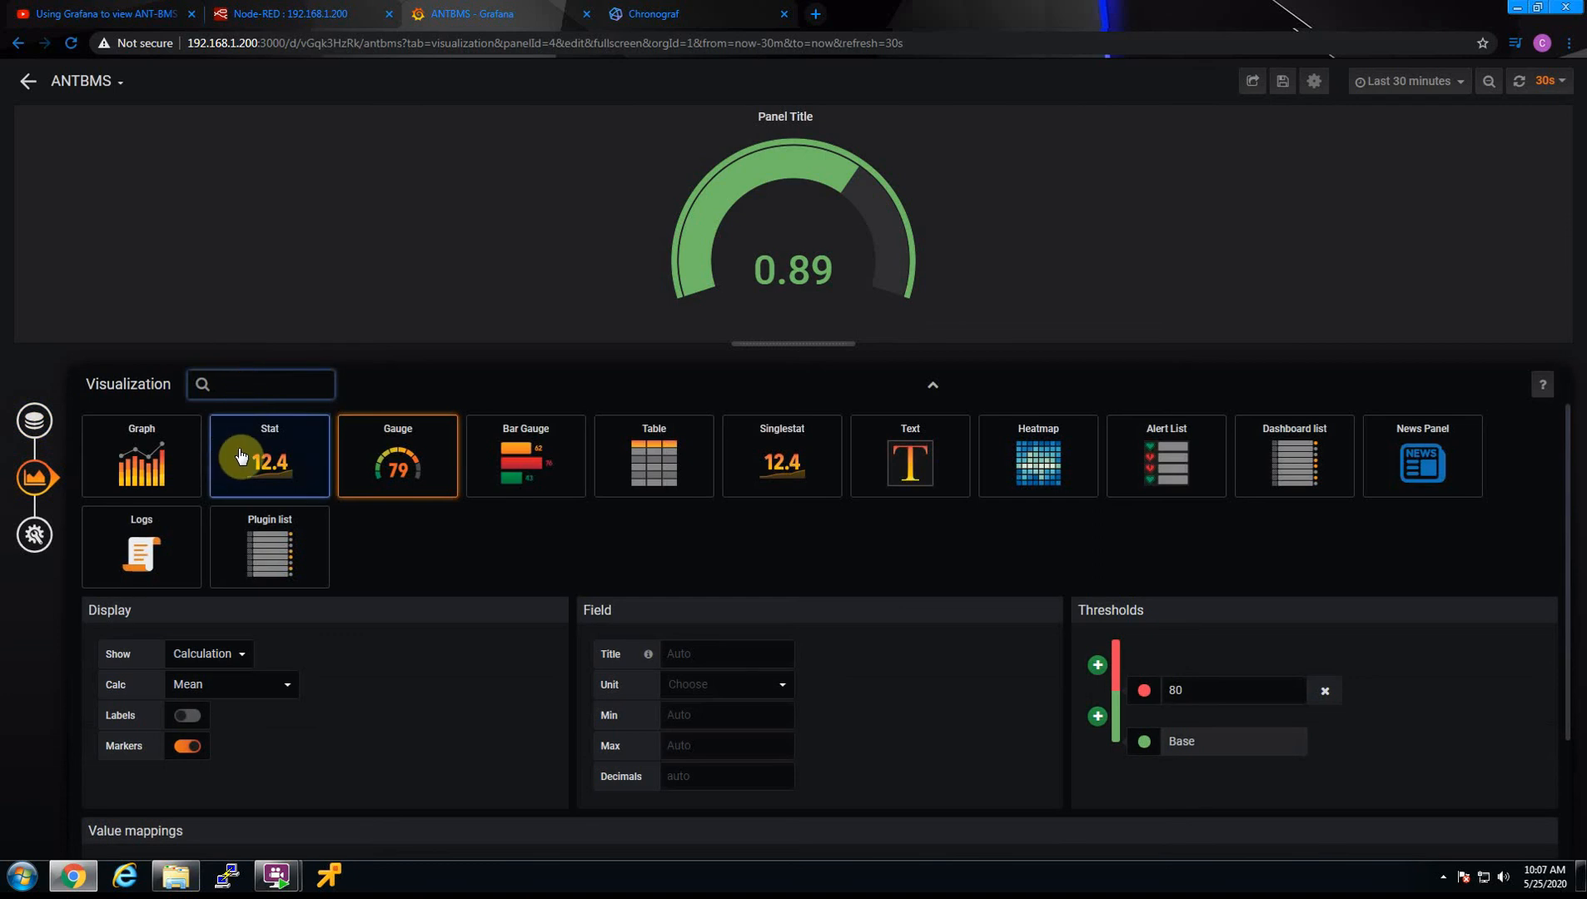
pyautogui.click(156, 451)
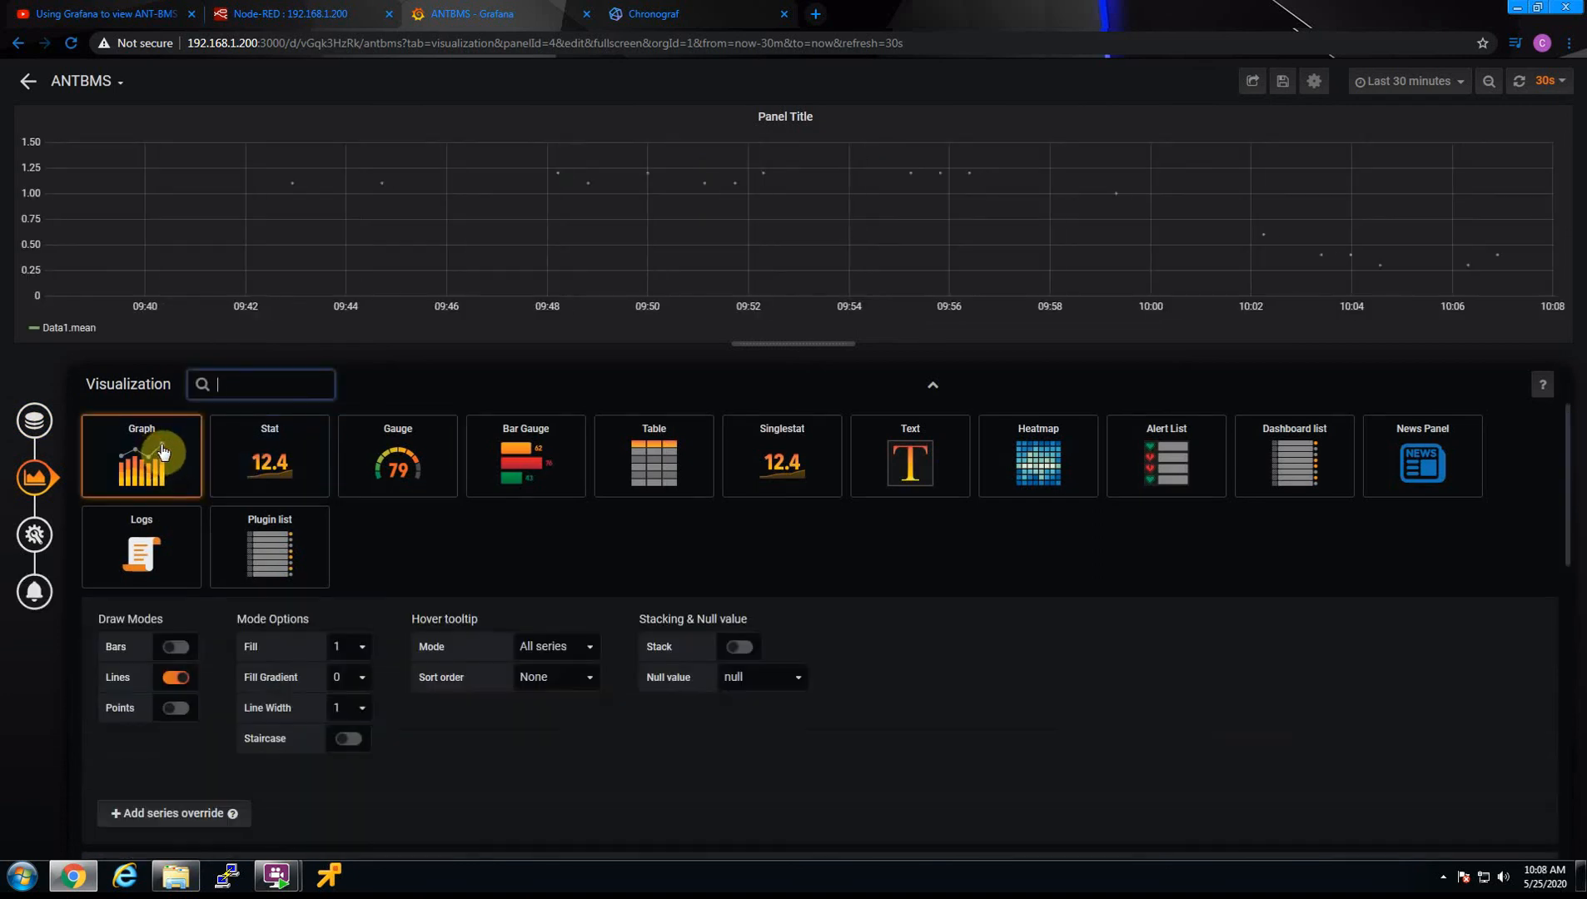
# Try the Stack, Staircase, Bars and Lines options on the graph and restore their original settings
pyautogui.click(42, 537)
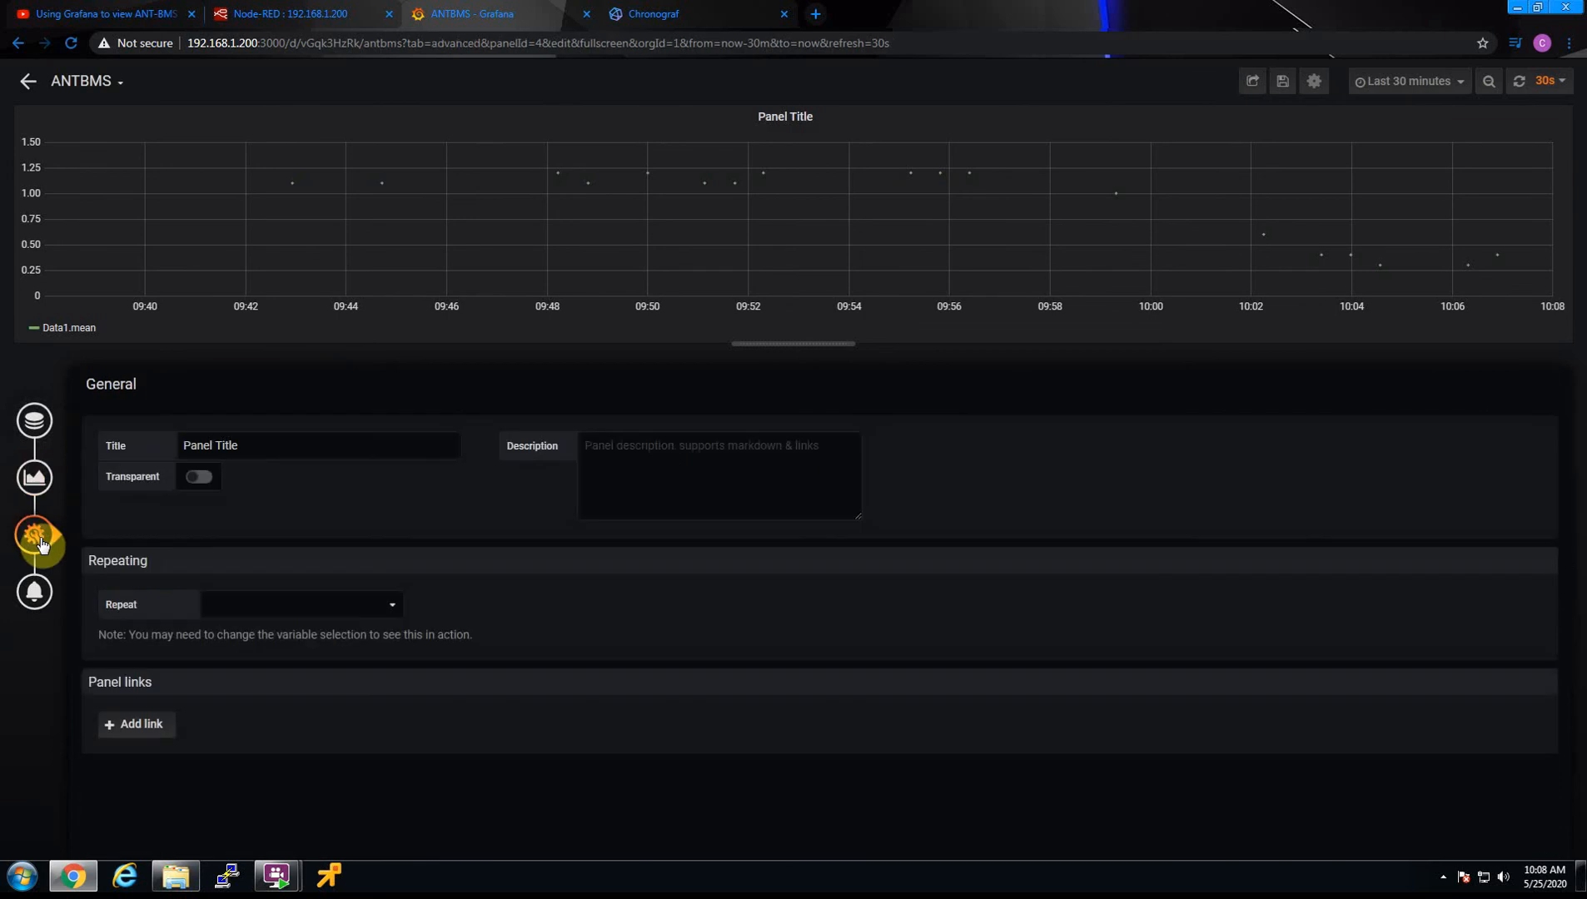
pyautogui.click(33, 483)
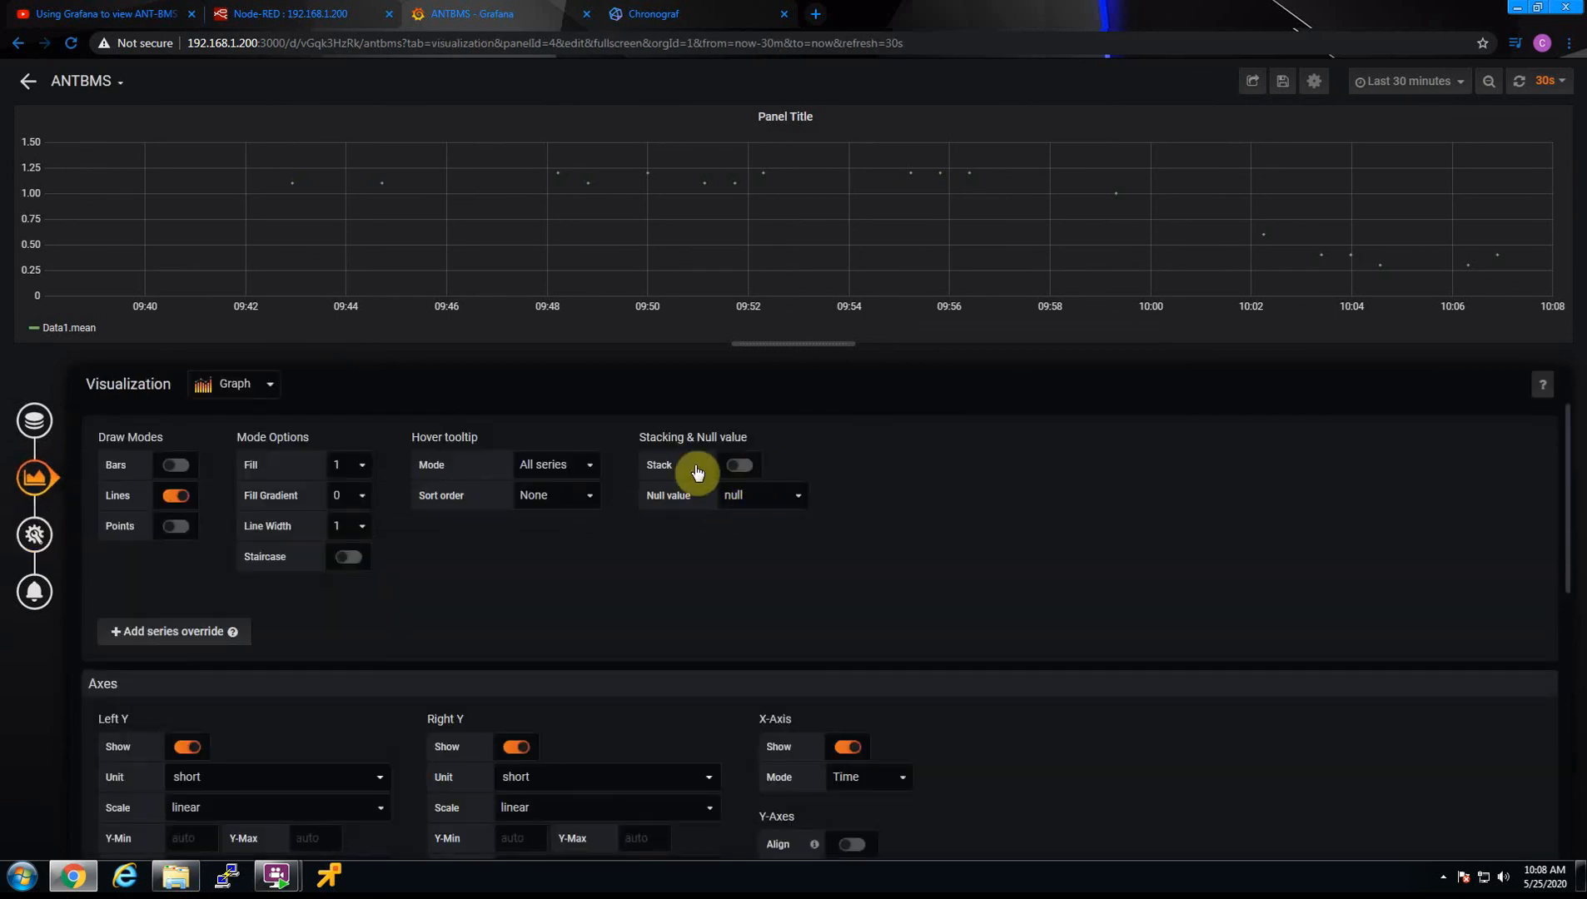
pyautogui.scroll(-2, 576, 539)
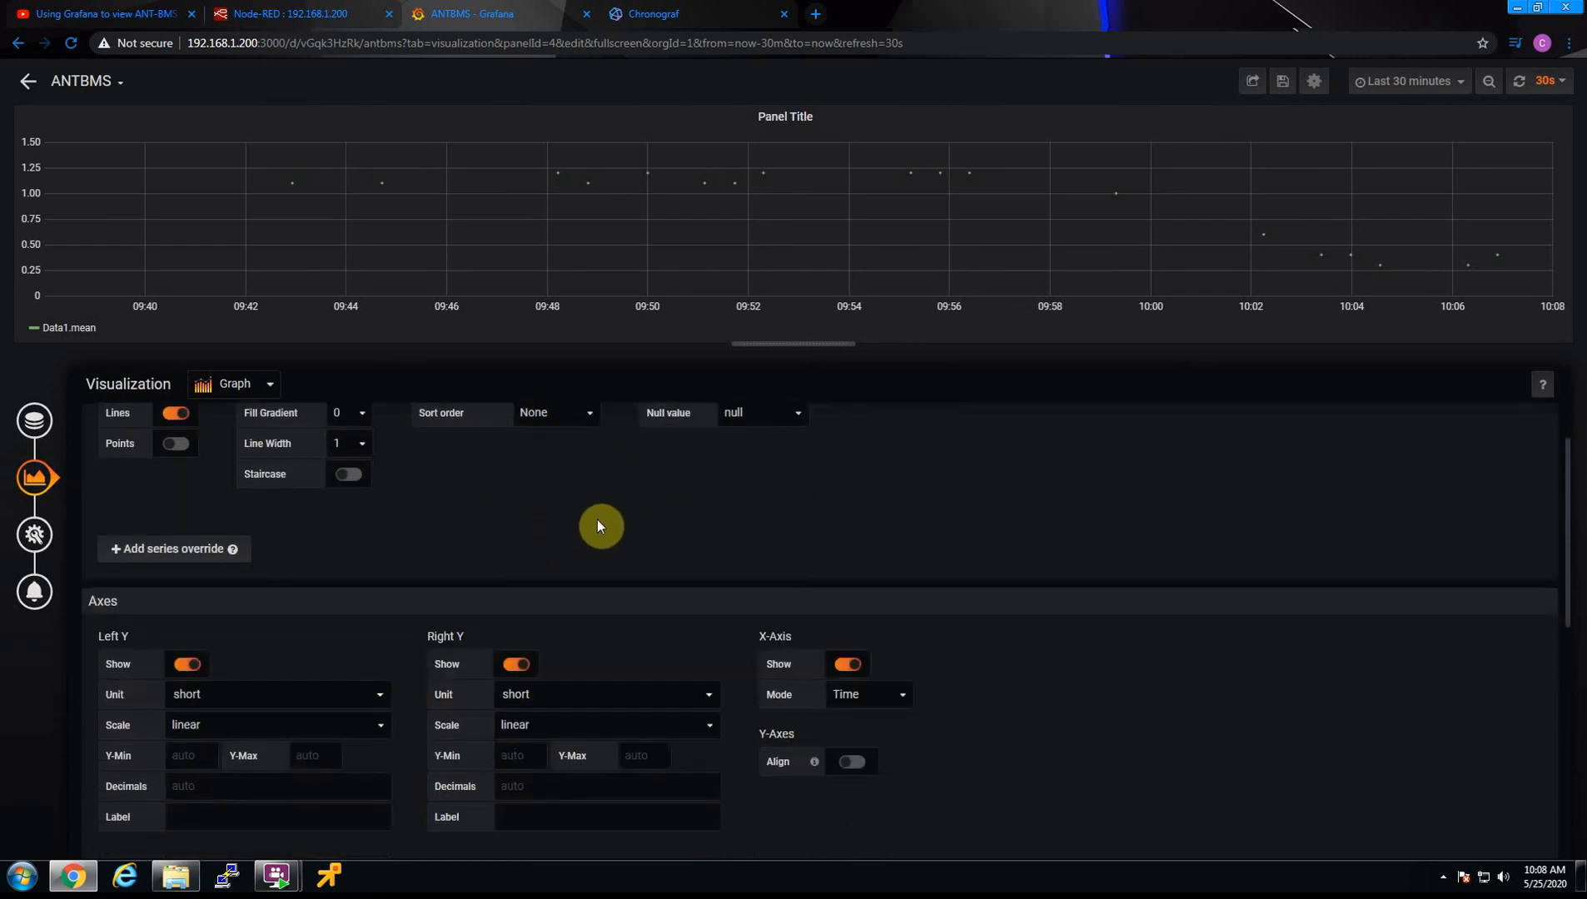
pyautogui.scroll(2, 598, 520)
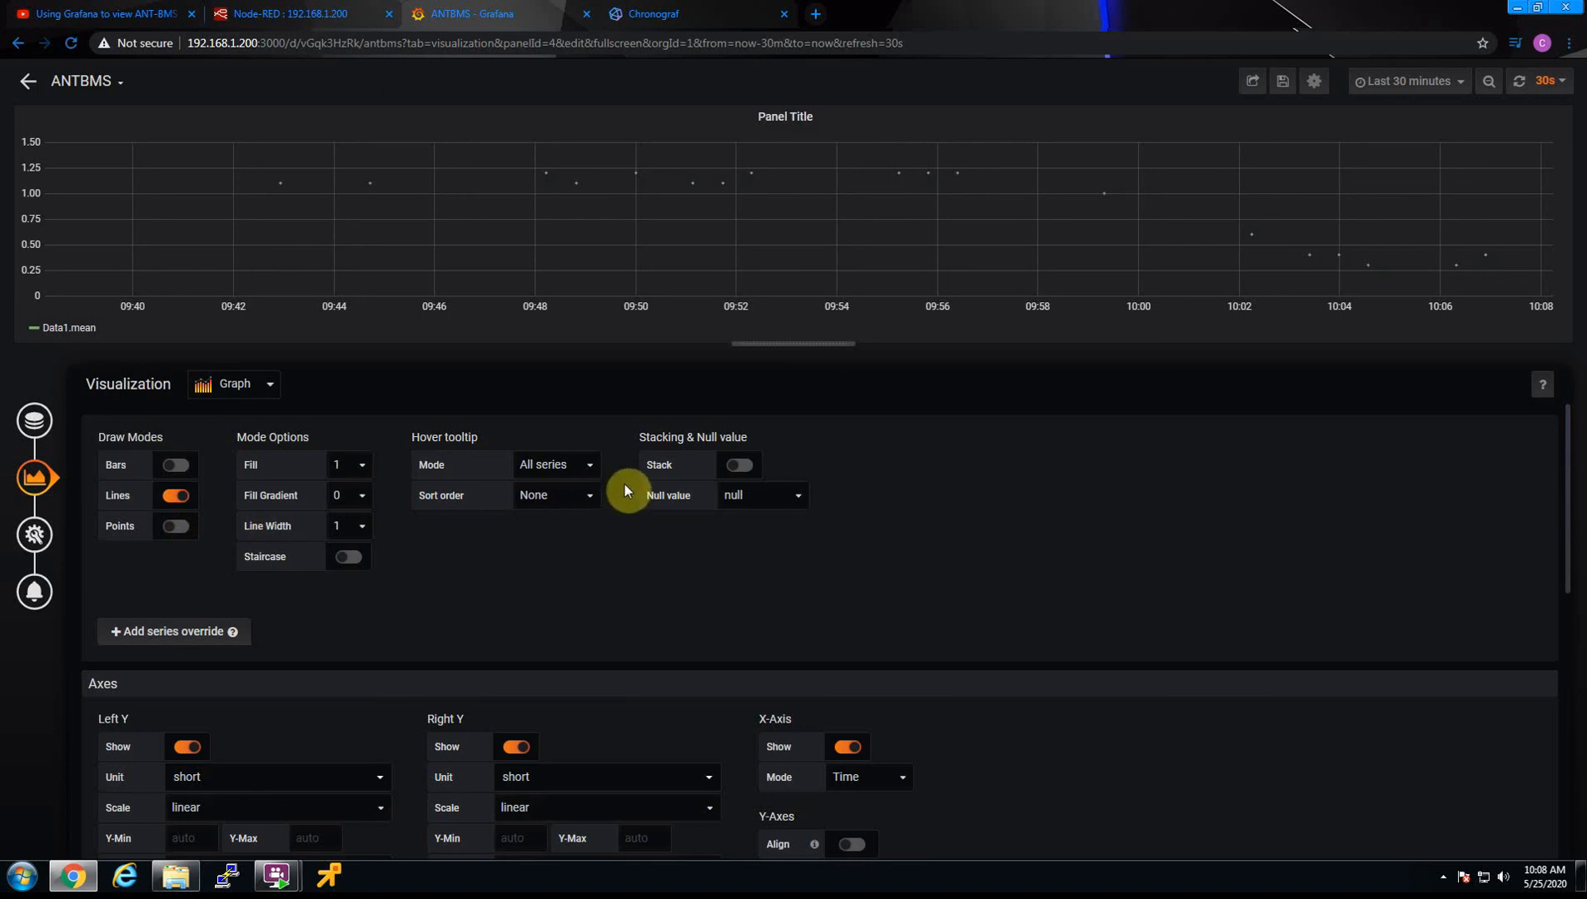
pyautogui.click(740, 465)
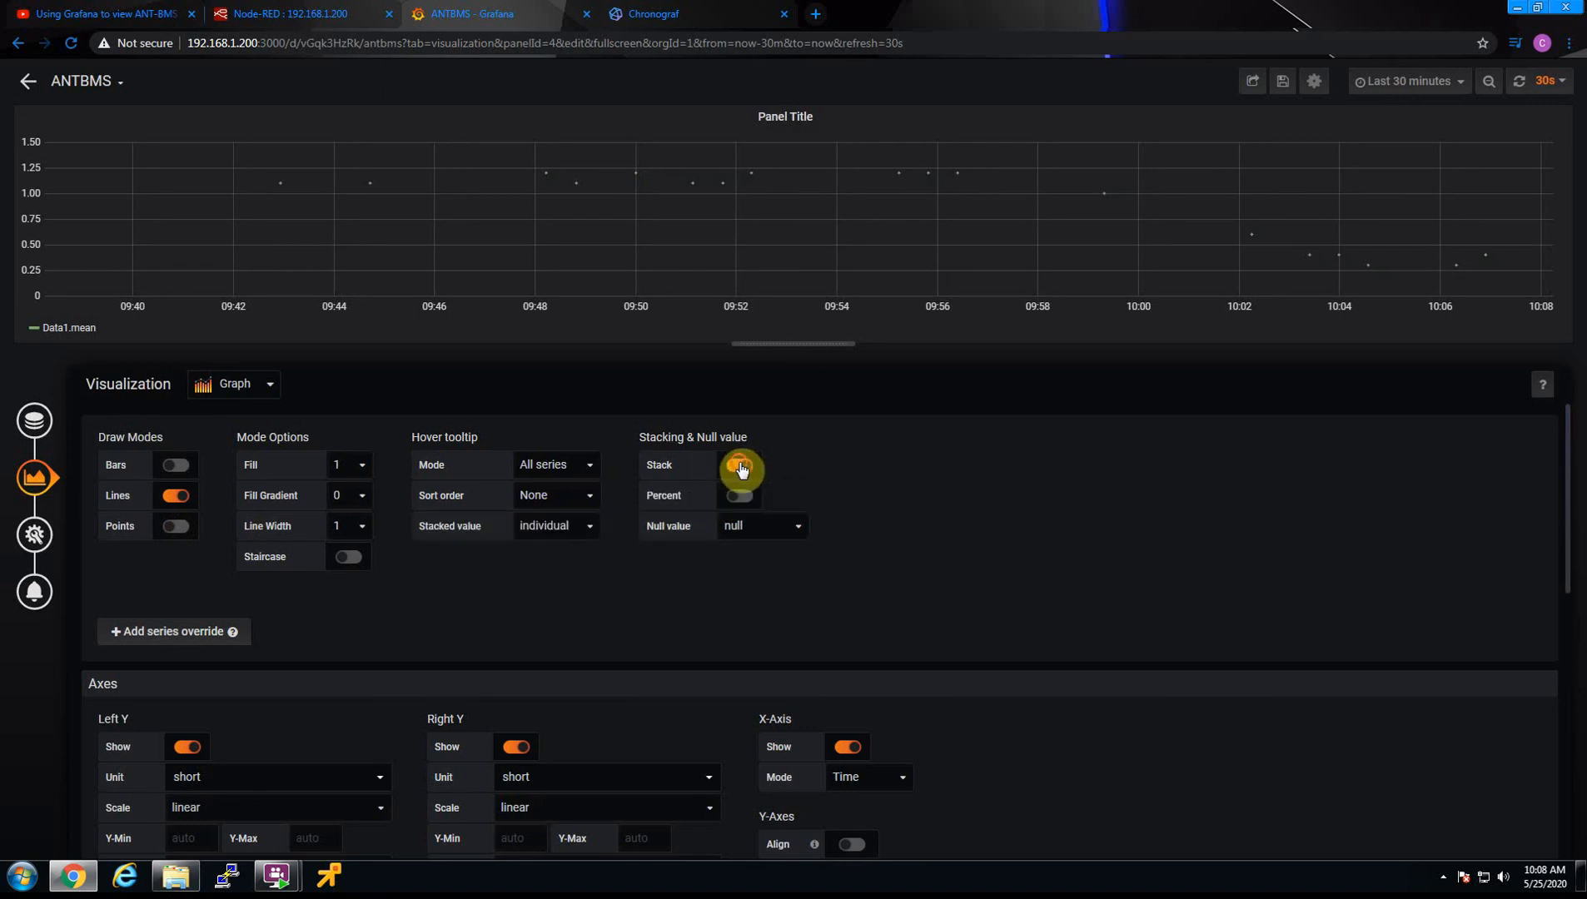
pyautogui.click(739, 466)
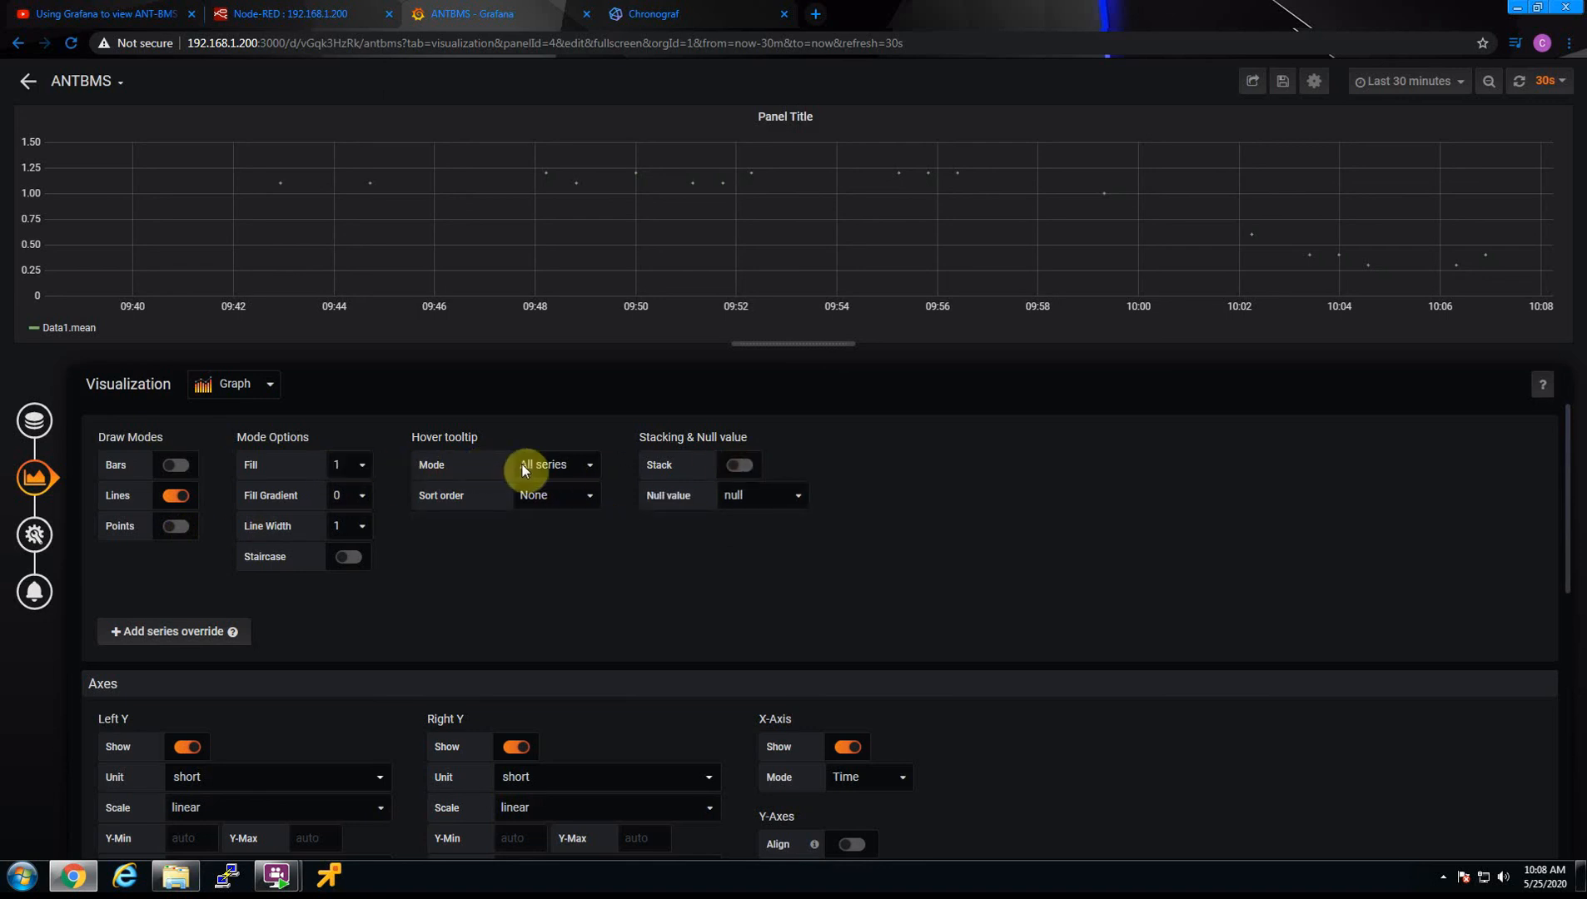
pyautogui.click(346, 558)
pyautogui.click(175, 467)
pyautogui.click(176, 497)
pyautogui.click(177, 497)
pyautogui.scroll(-2, 593, 613)
pyautogui.scroll(2, 608, 612)
# Compare the graph's connected and null settings for null values, and keep connected
pyautogui.click(783, 493)
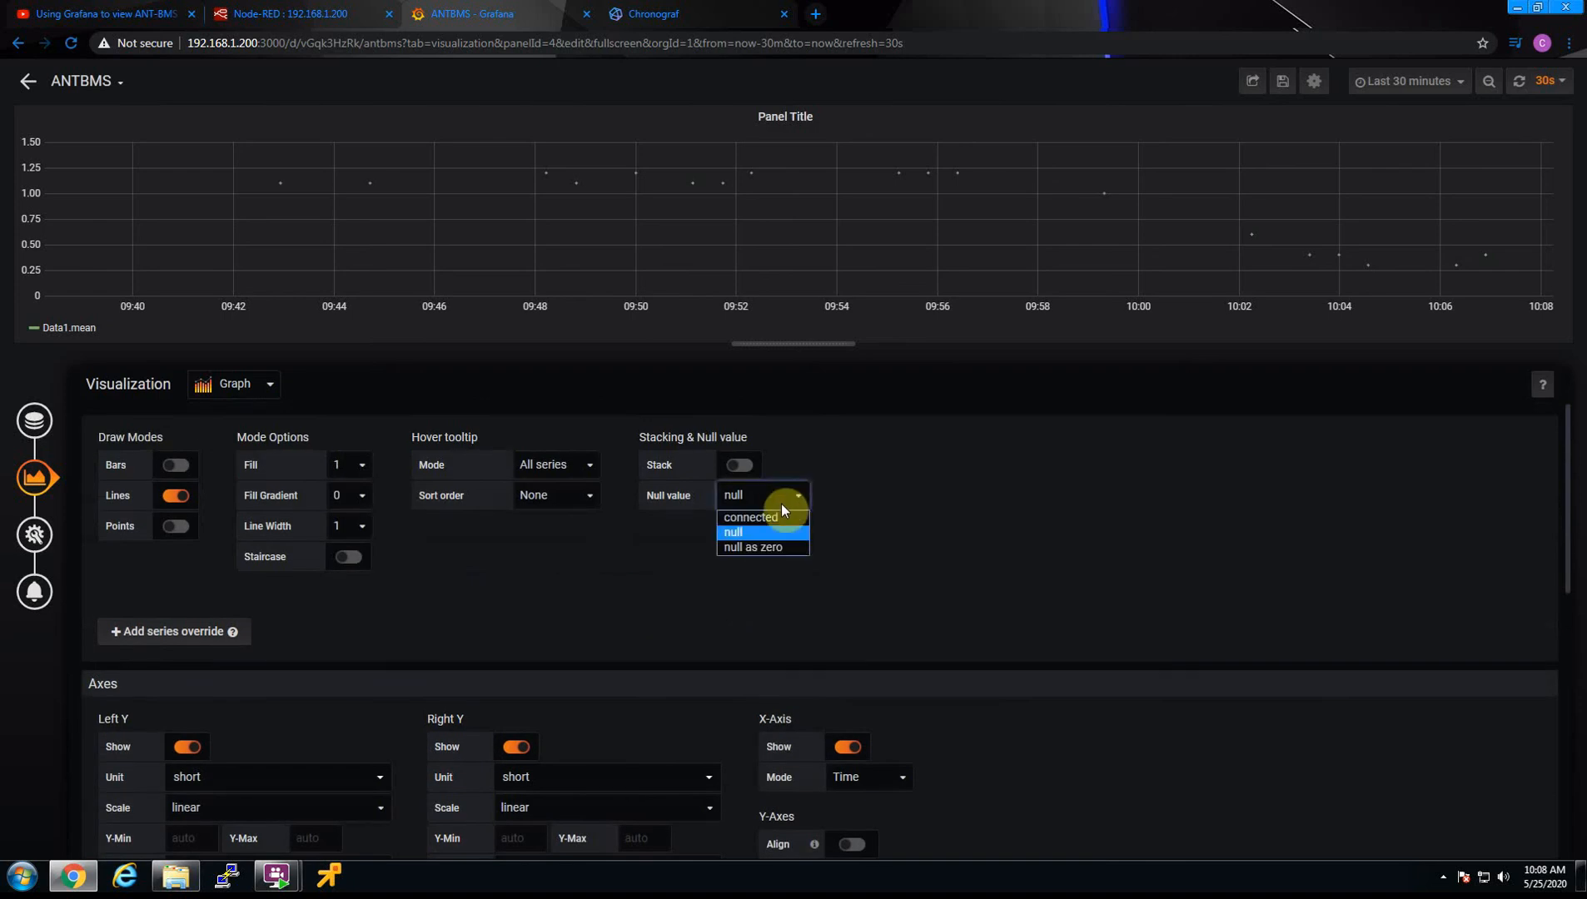
pyautogui.click(778, 517)
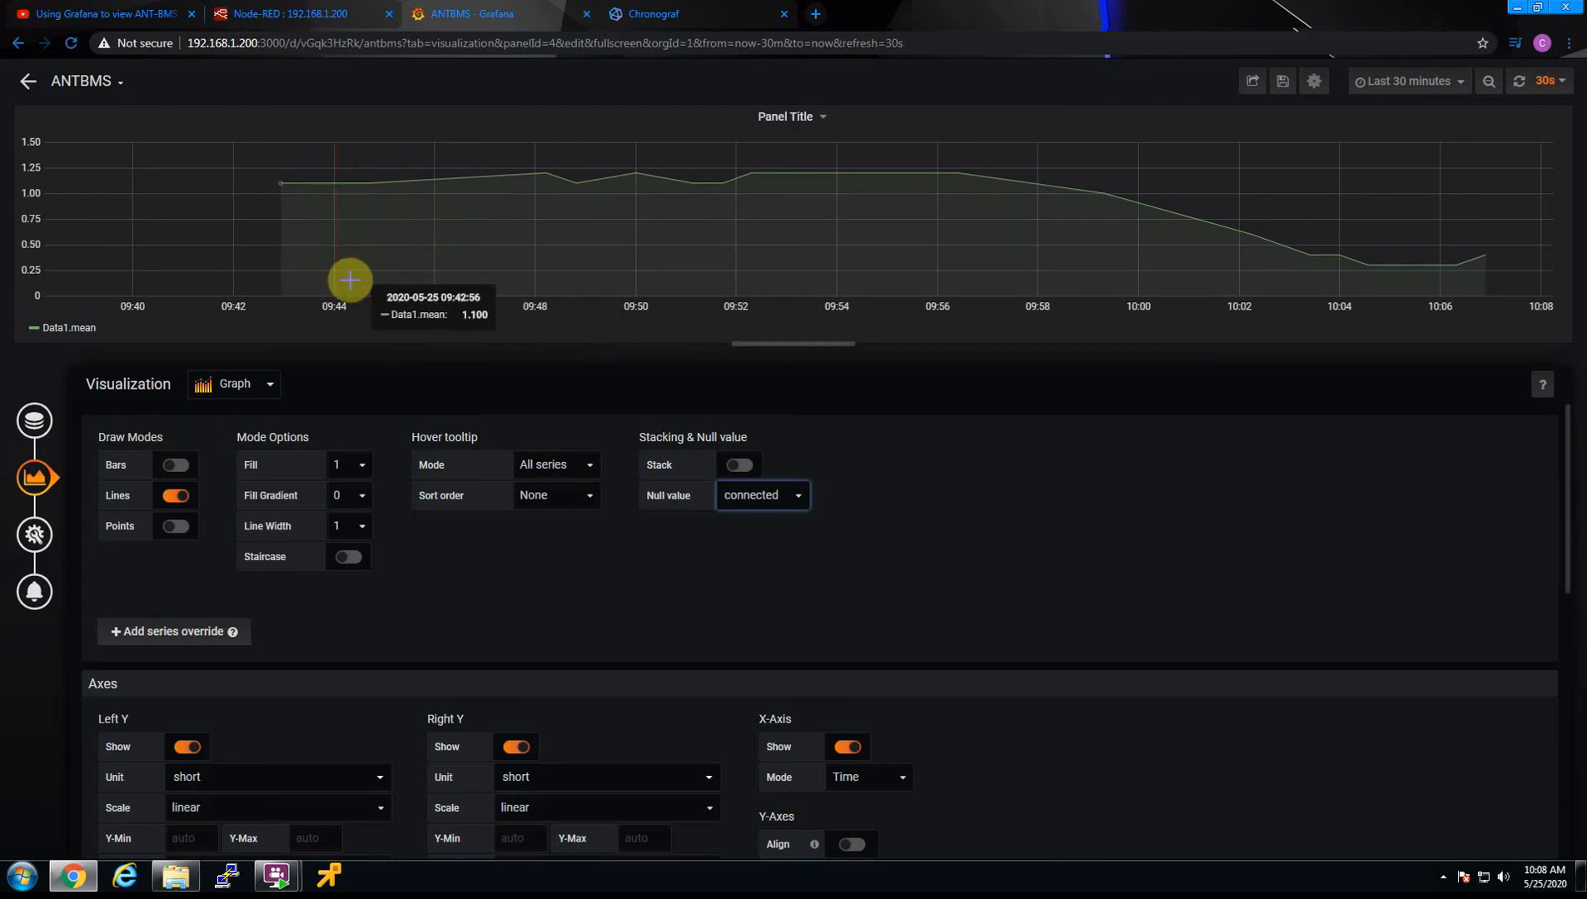
pyautogui.click(762, 498)
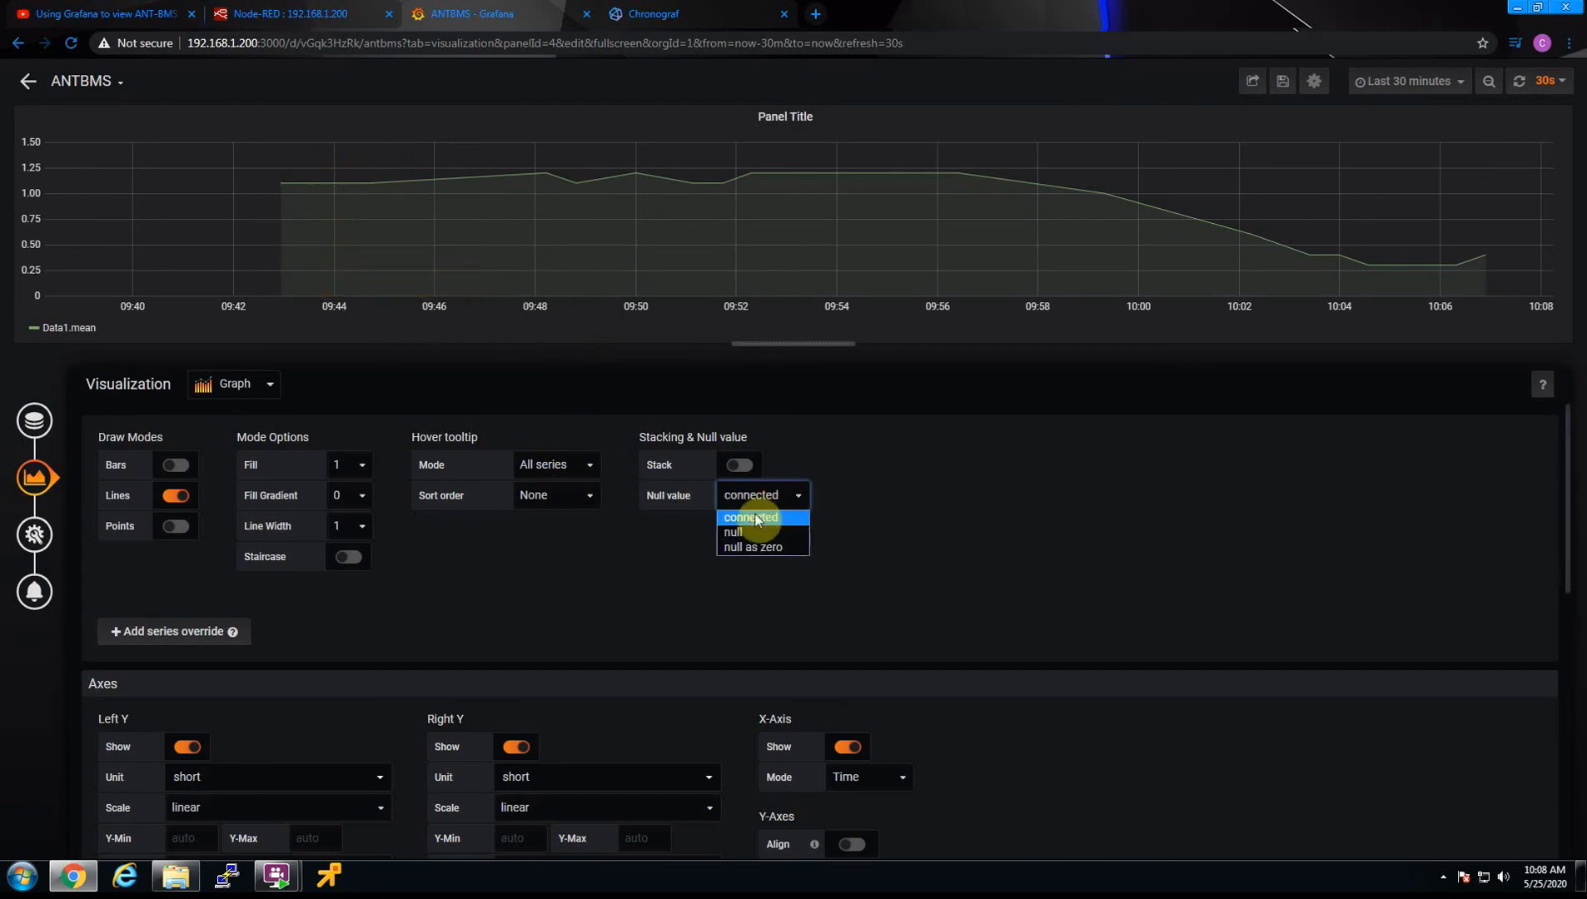
pyautogui.click(742, 535)
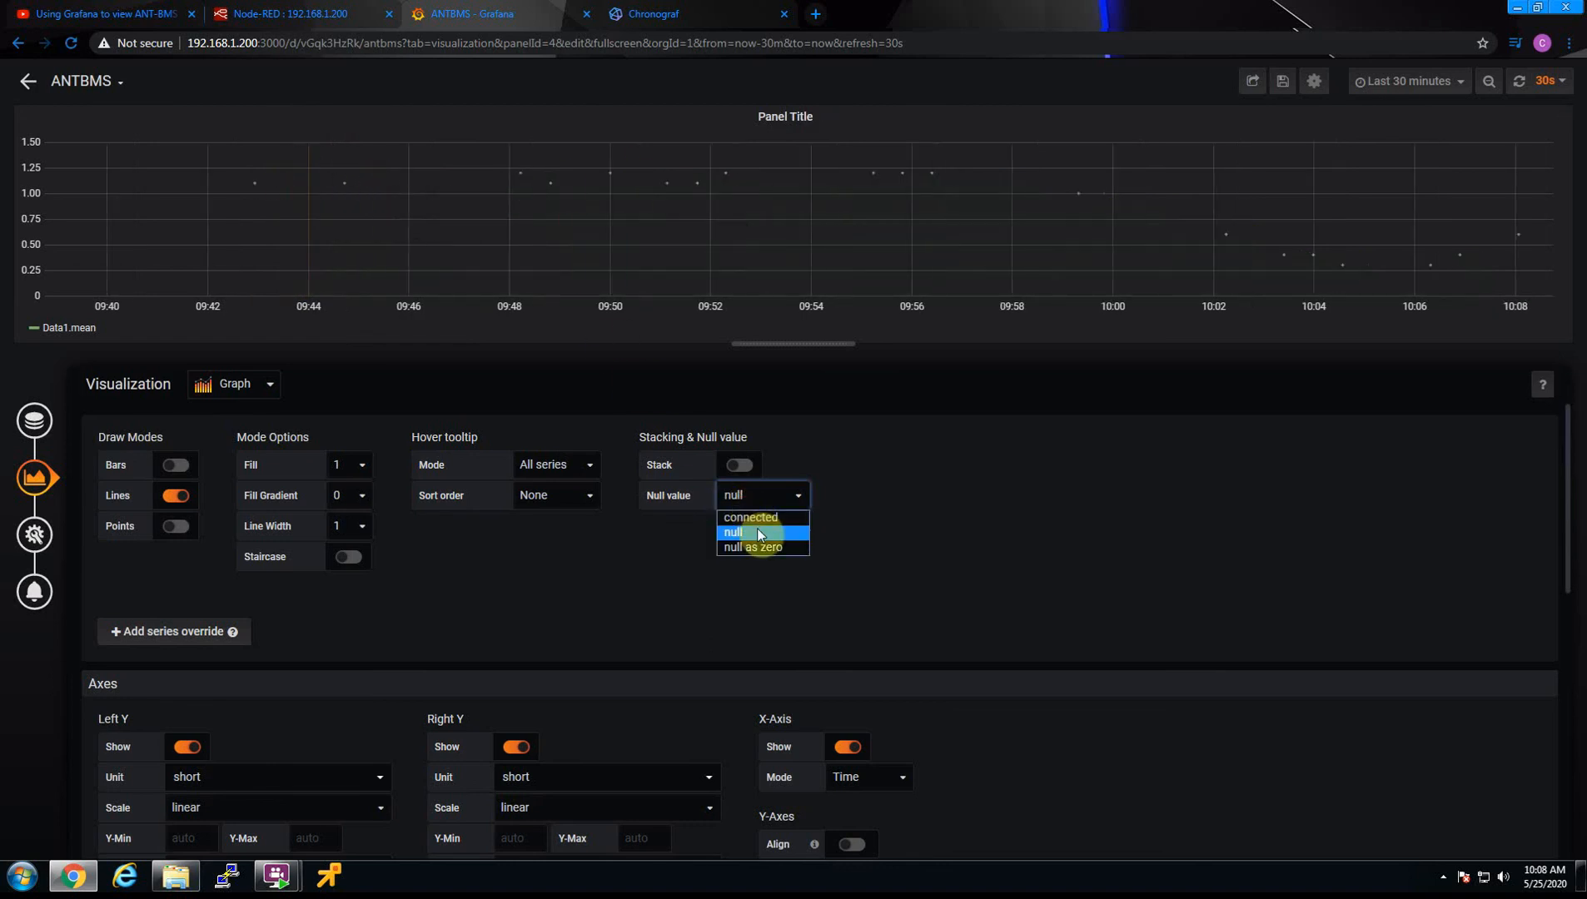
pyautogui.click(752, 518)
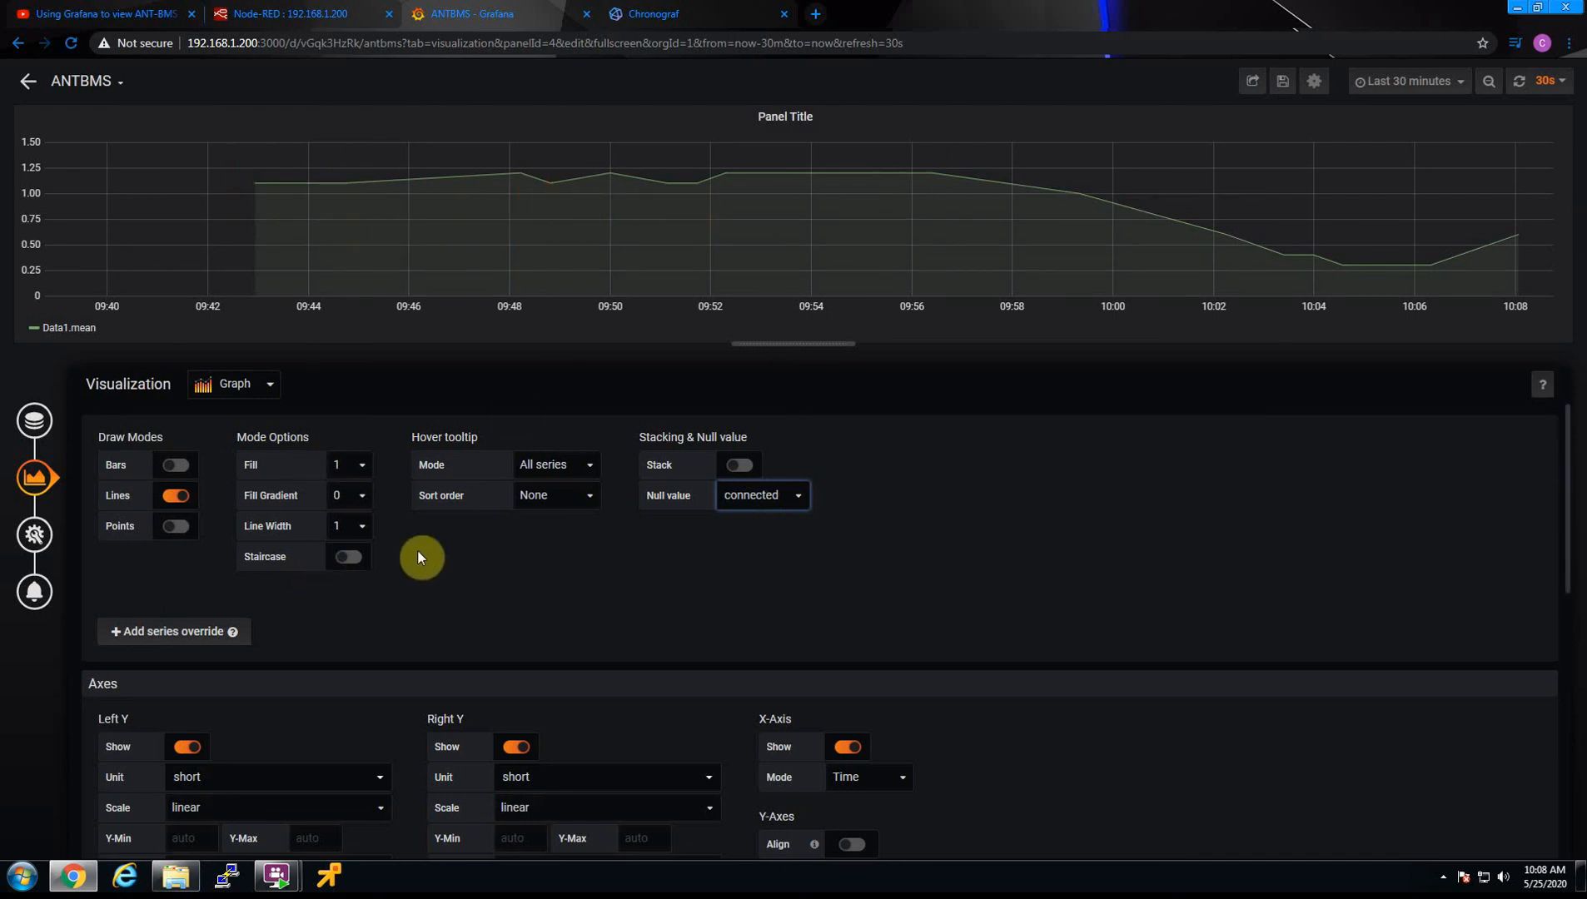
# Set the panel's title to Pack Current
pyautogui.scroll(-1, 425, 556)
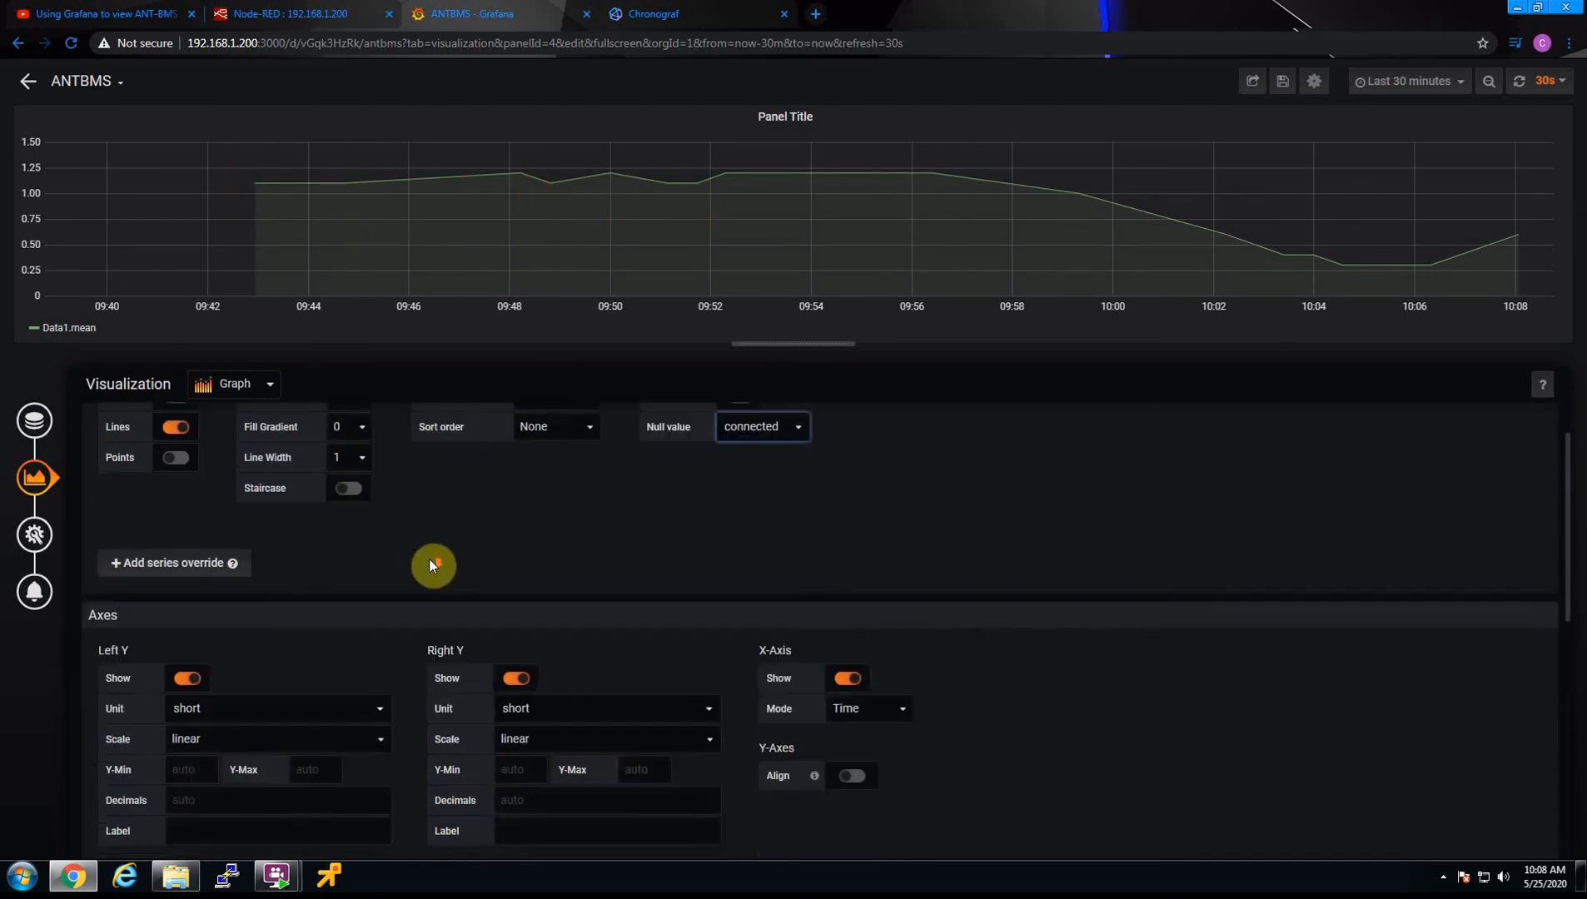
pyautogui.click(34, 421)
pyautogui.click(34, 477)
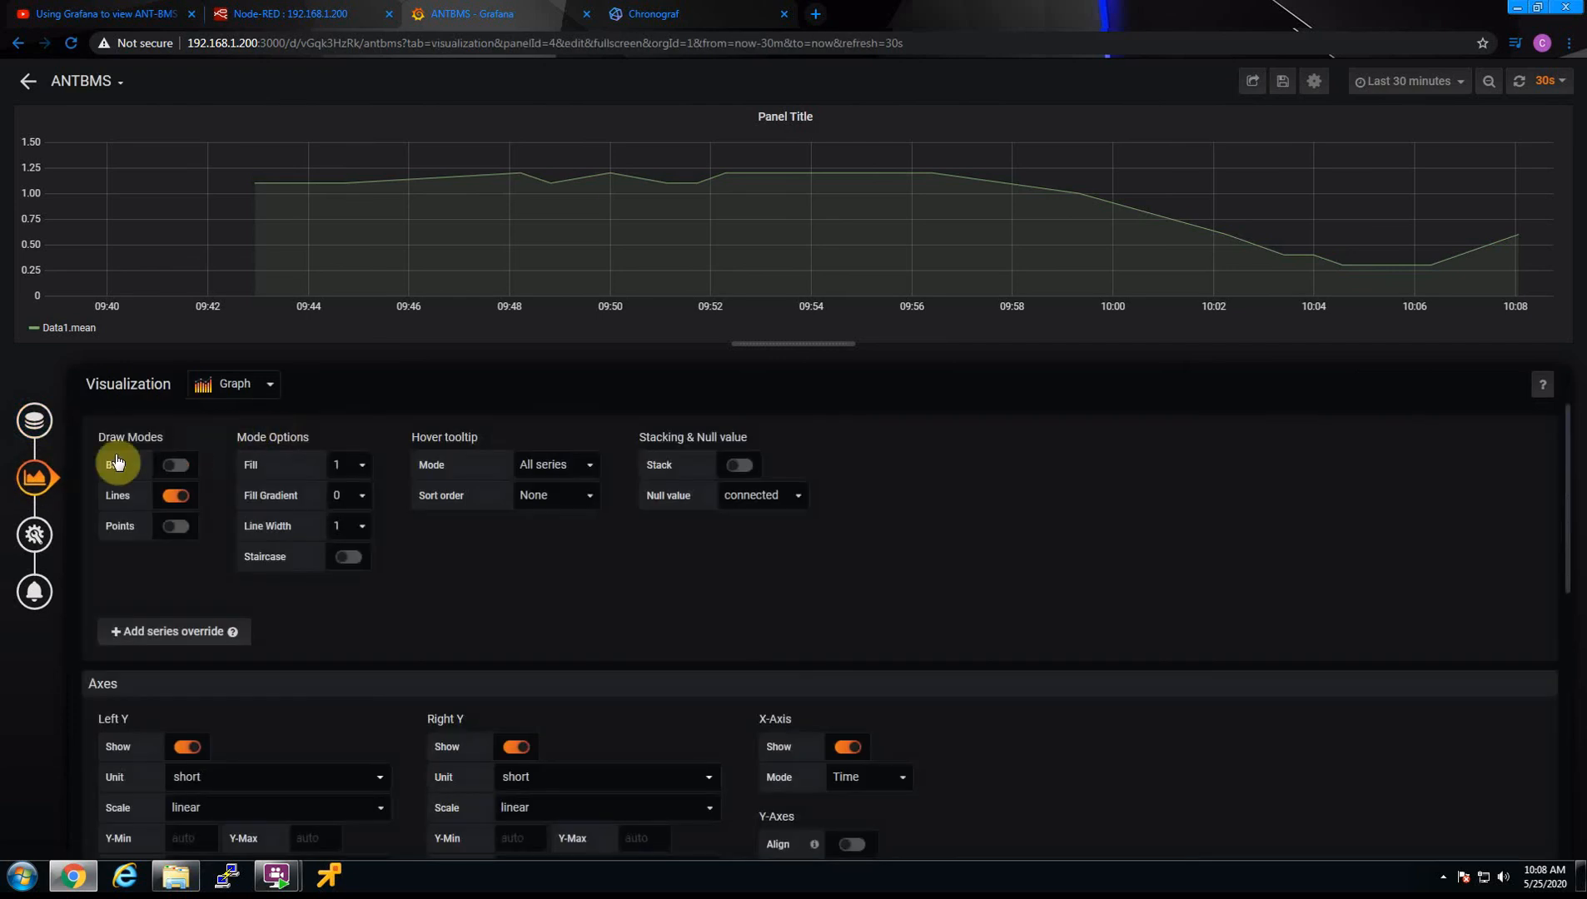
pyautogui.click(35, 533)
pyautogui.tripleClick(191, 447)
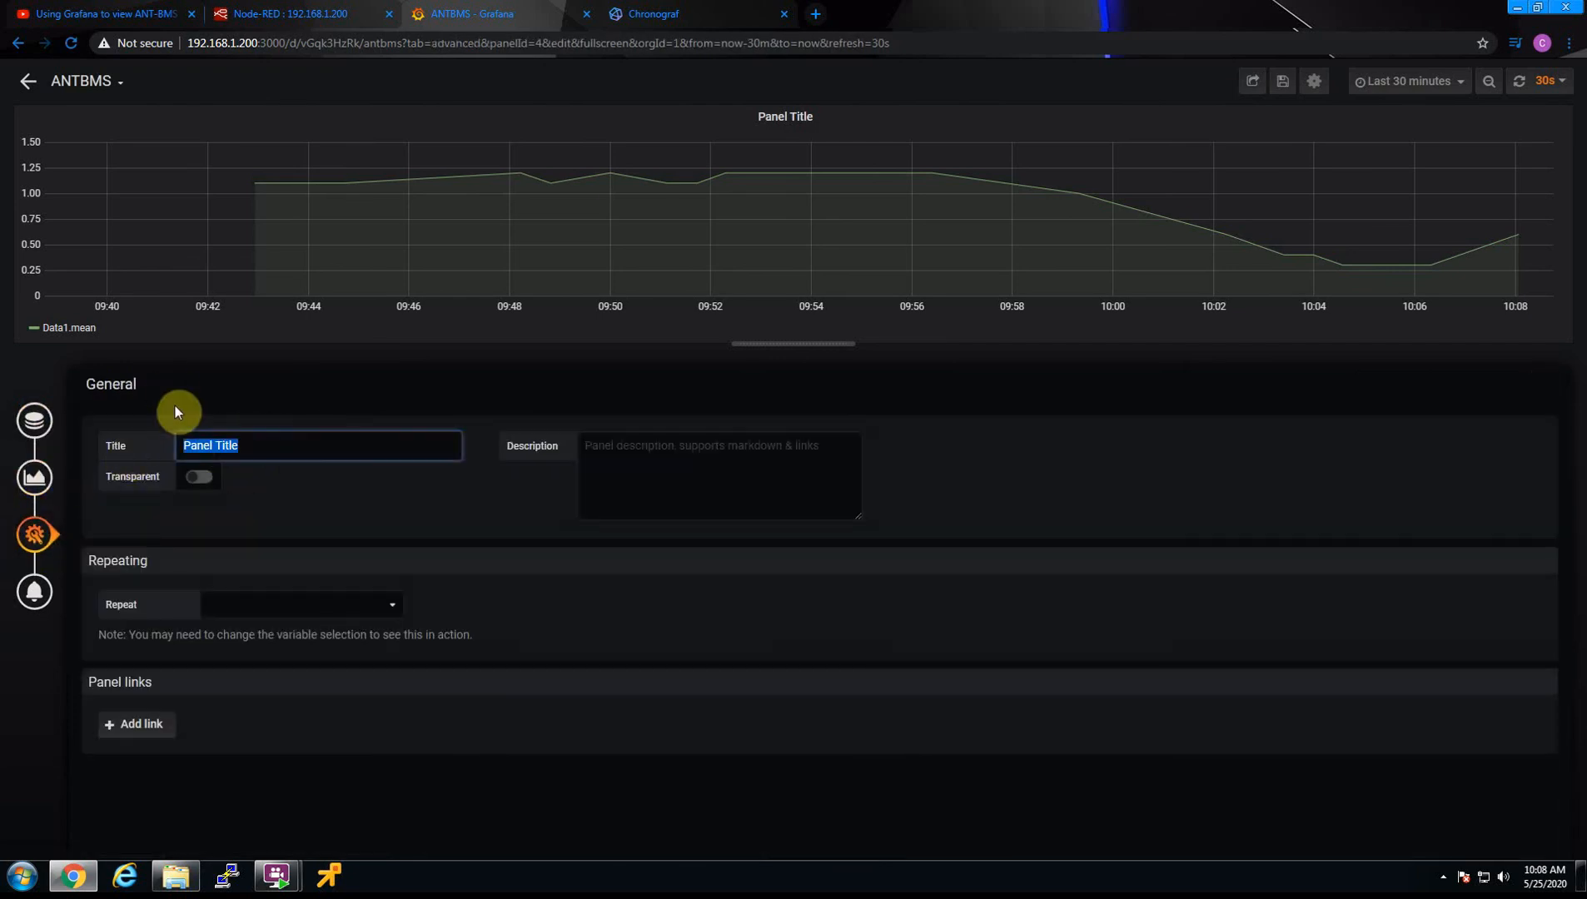
pyautogui.write('Pack Current')
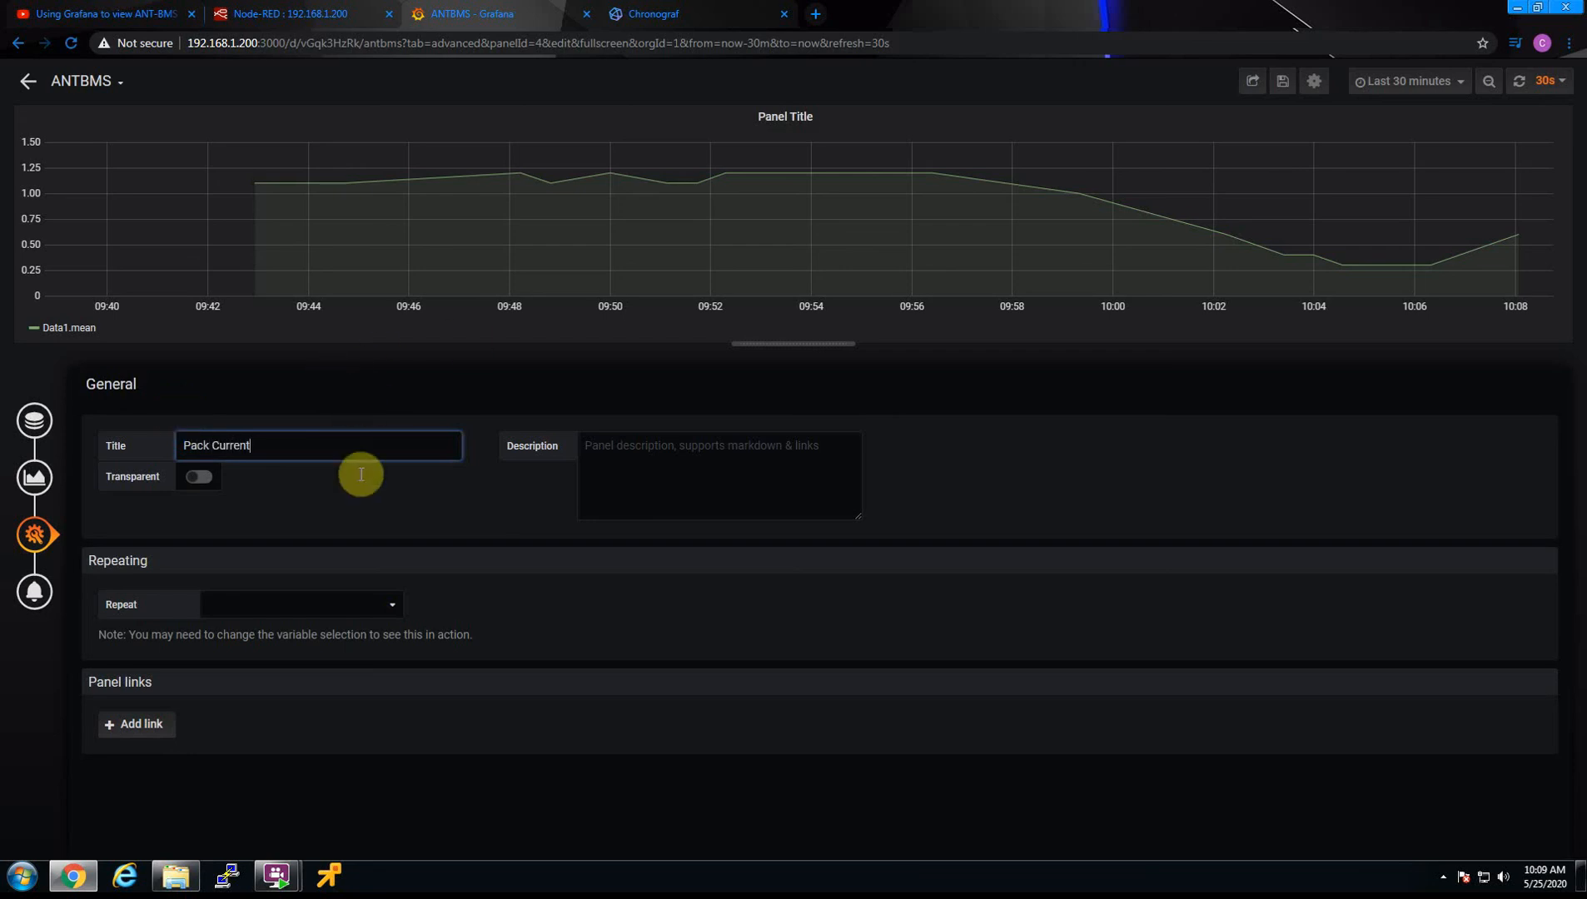
# Set the unit of the Pack Current graph's left Y axis to Ampere (A) from the Energy units
pyautogui.click(34, 477)
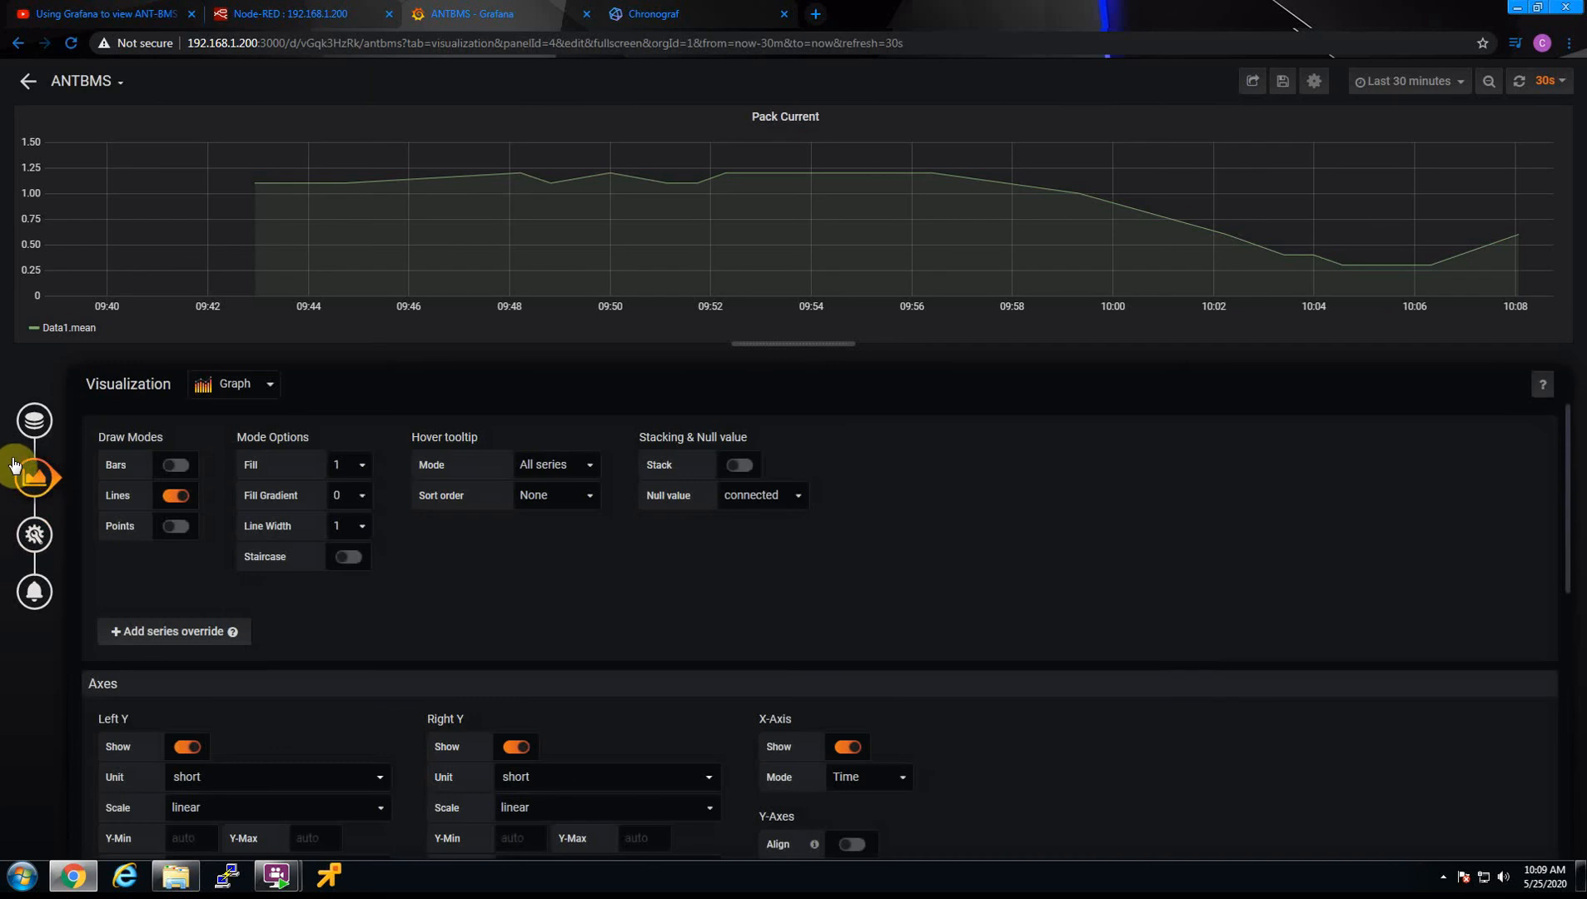
pyautogui.scroll(-1, 166, 583)
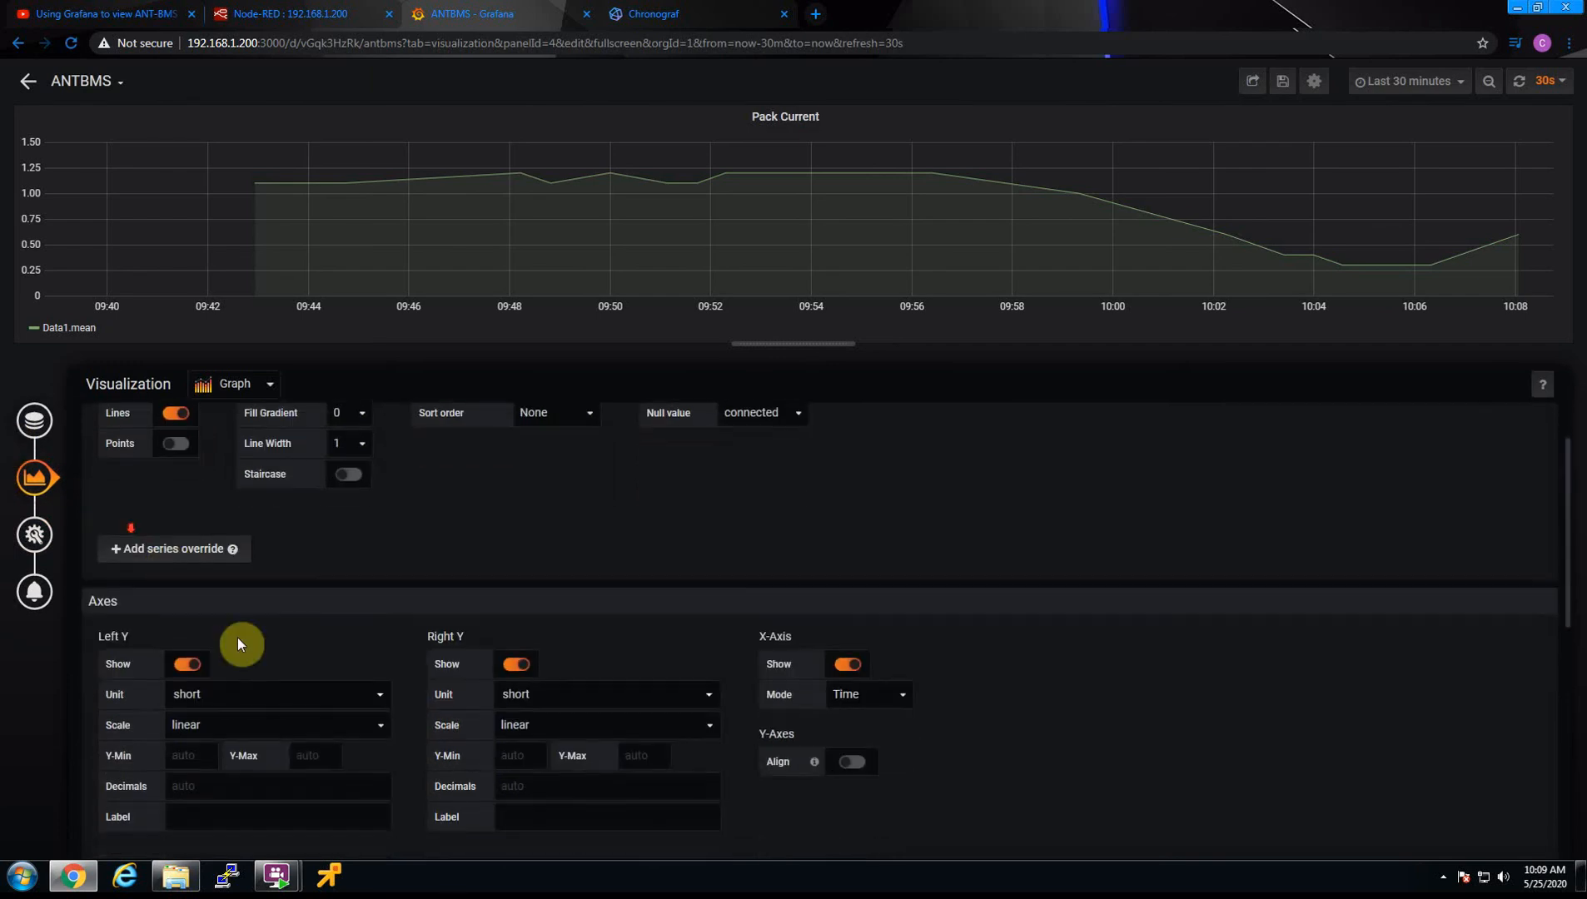
pyautogui.click(292, 718)
pyautogui.click(254, 722)
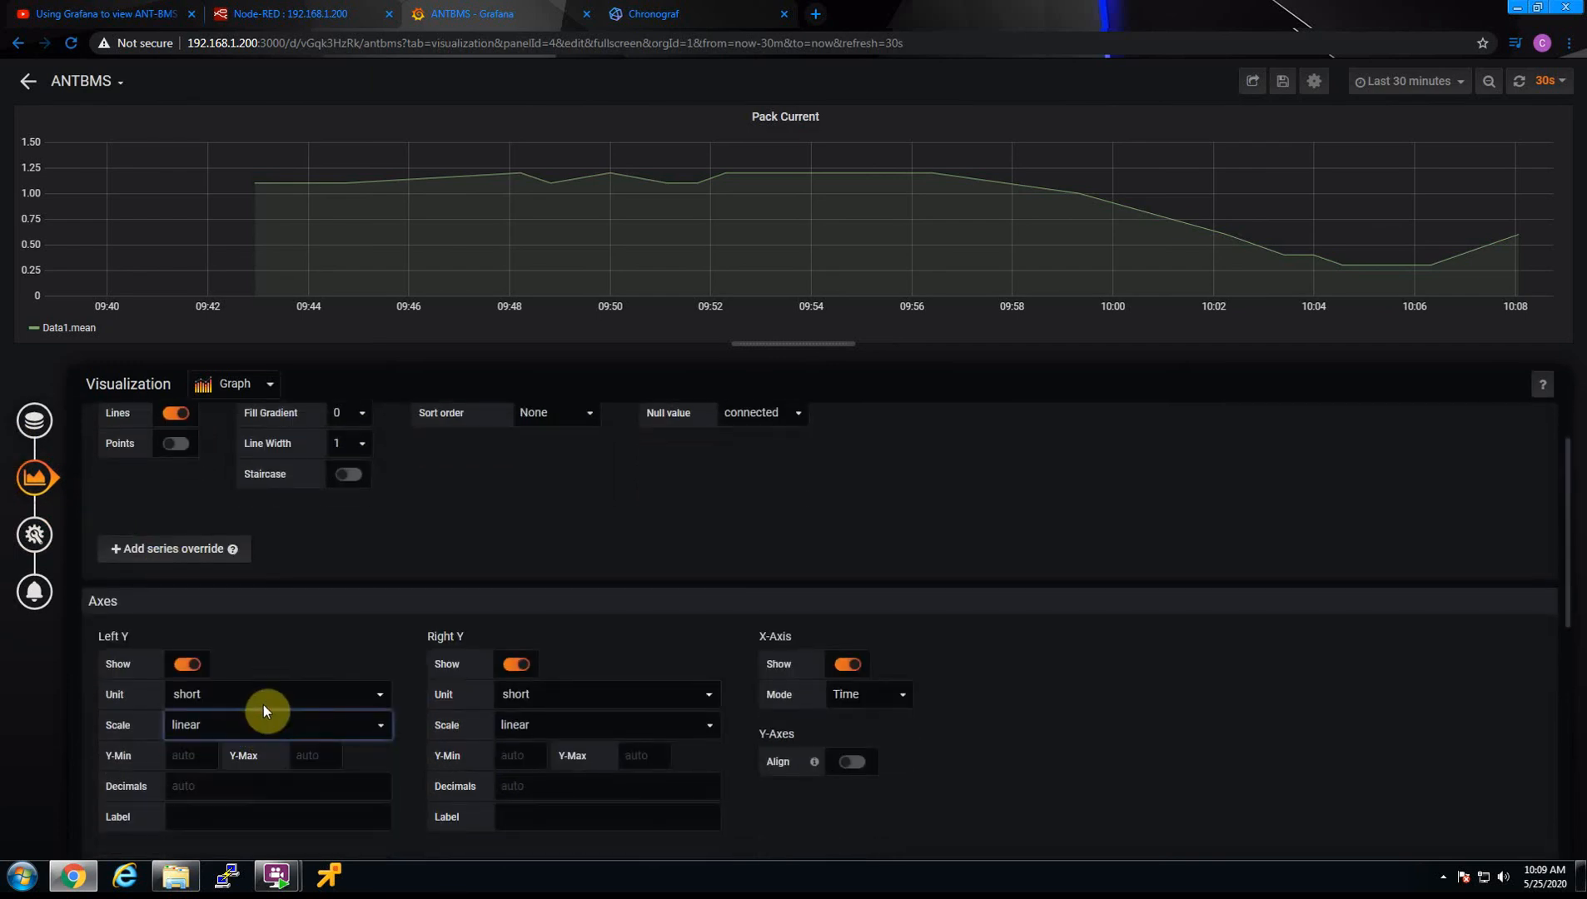
pyautogui.click(265, 697)
pyautogui.scroll(-2, 280, 767)
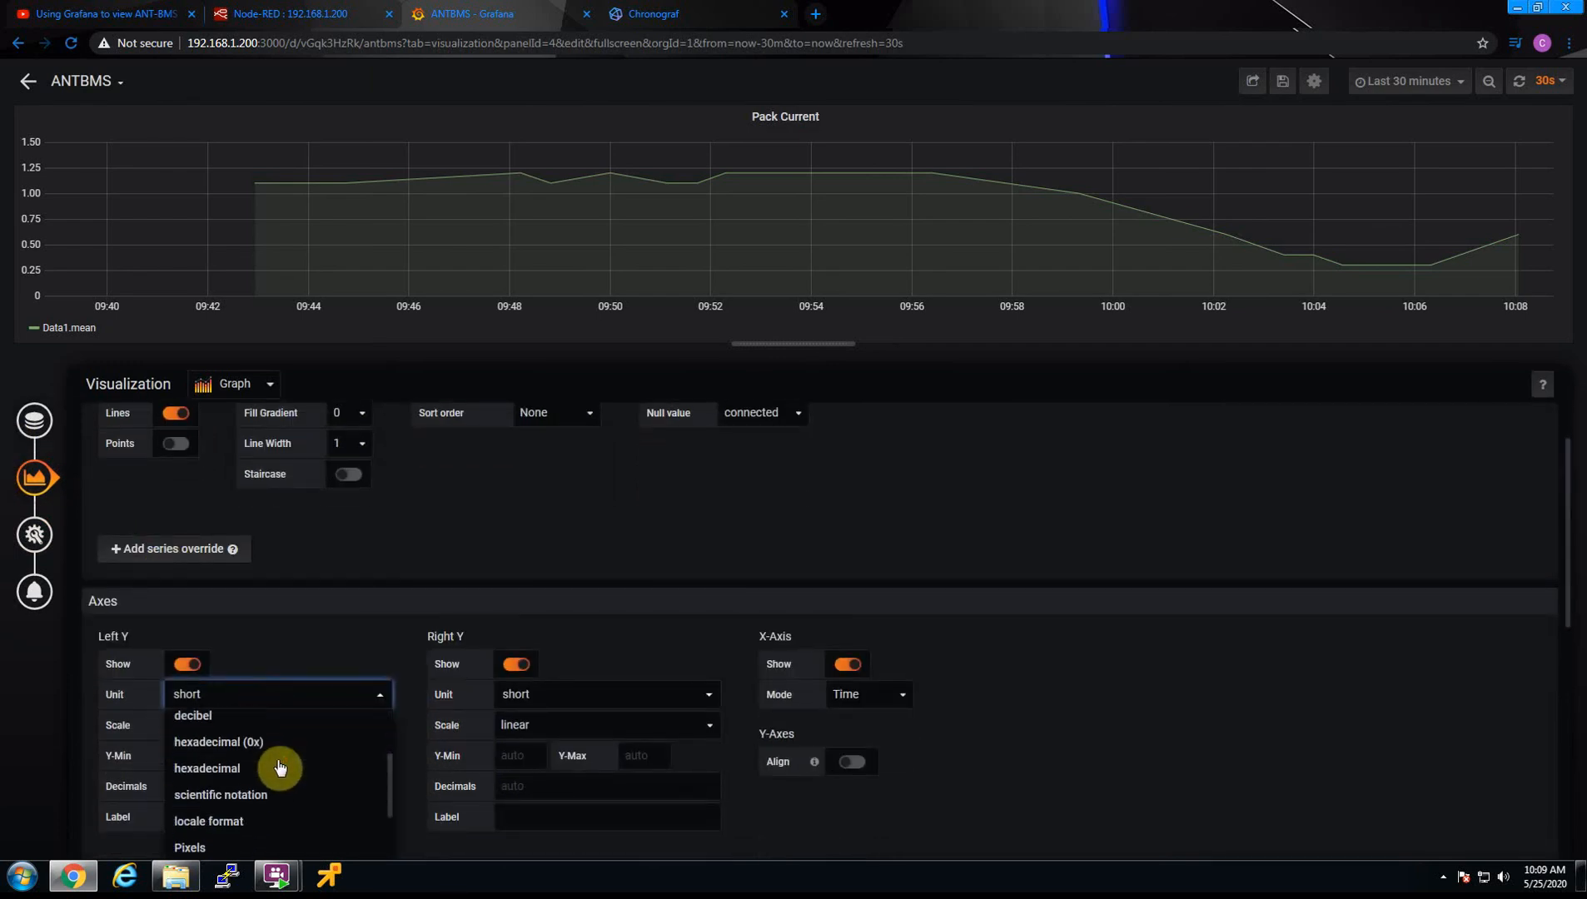
pyautogui.scroll(-6, 280, 768)
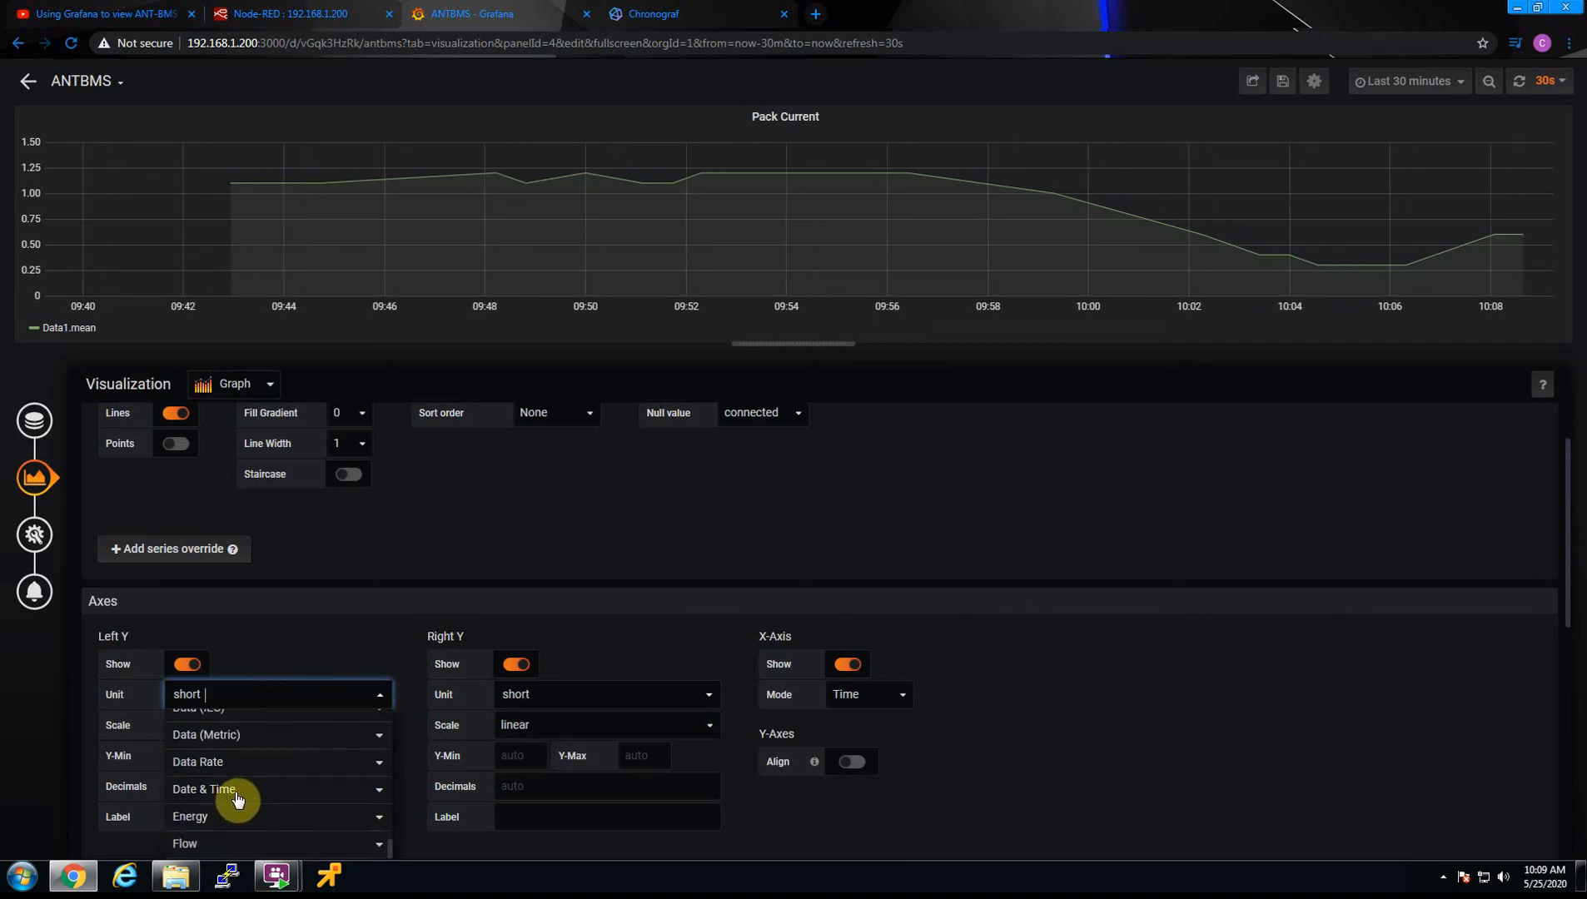
pyautogui.click(224, 815)
pyautogui.scroll(-3, 246, 837)
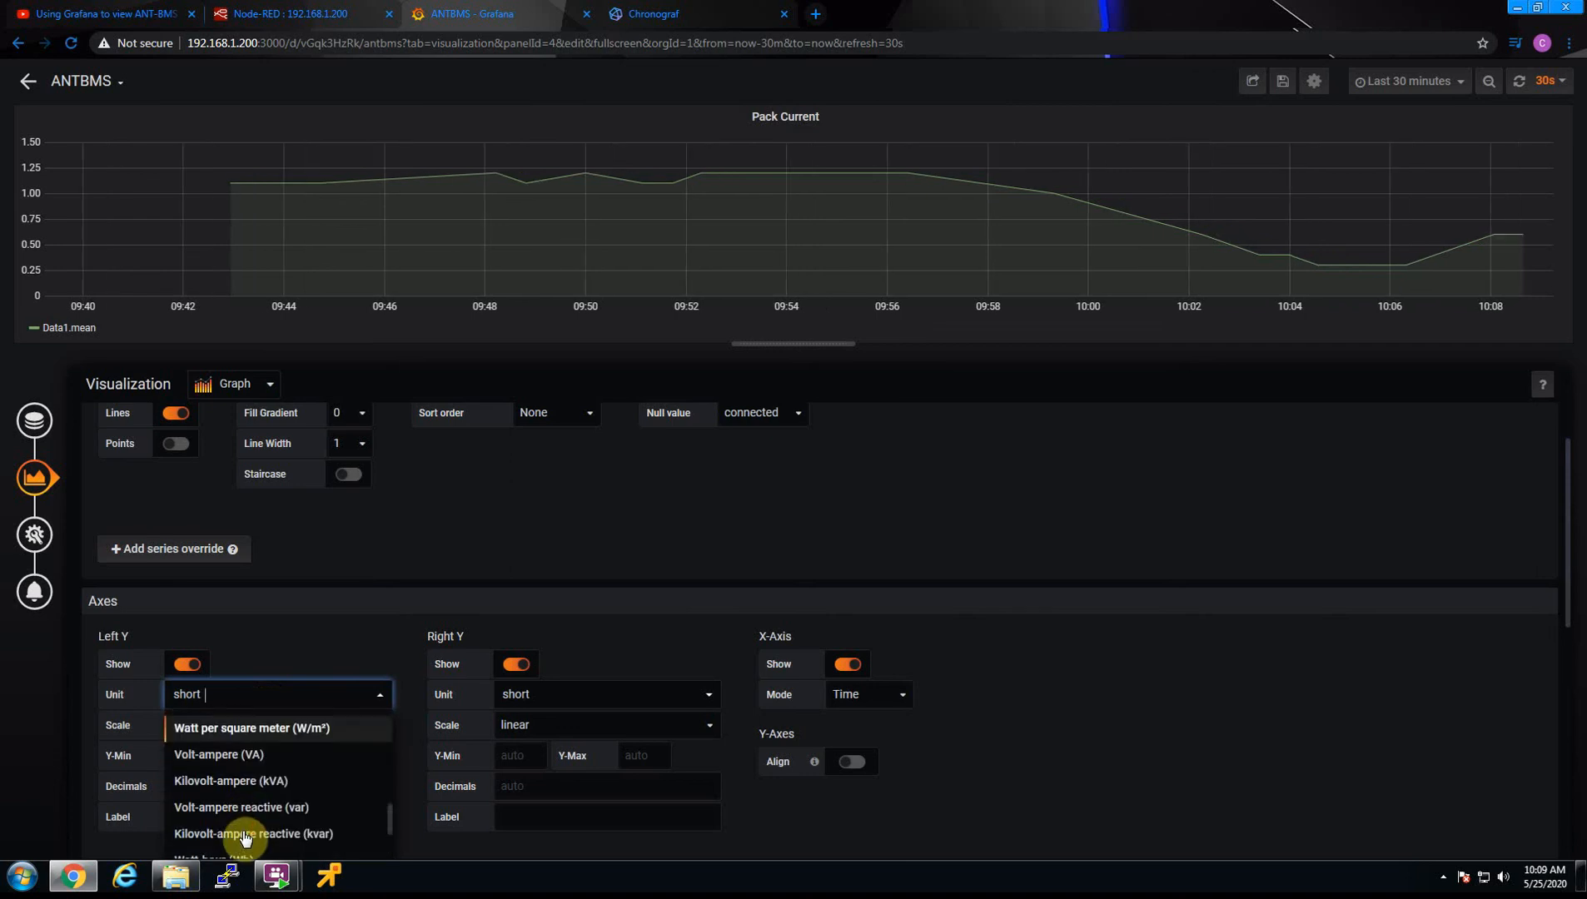
pyautogui.scroll(-2, 243, 839)
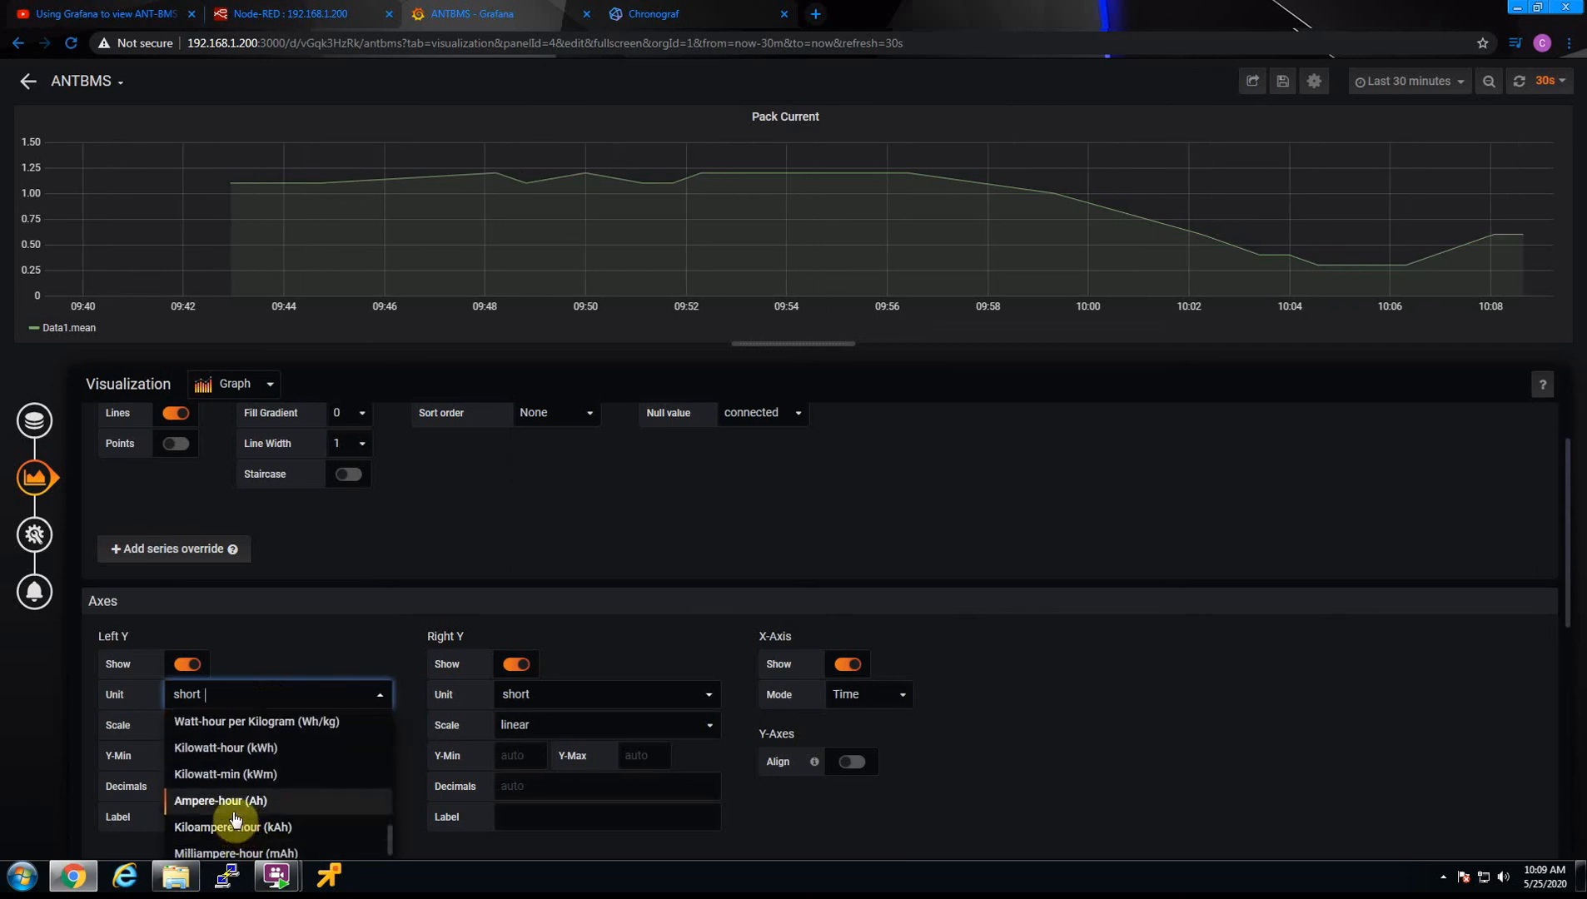
pyautogui.scroll(3, 233, 818)
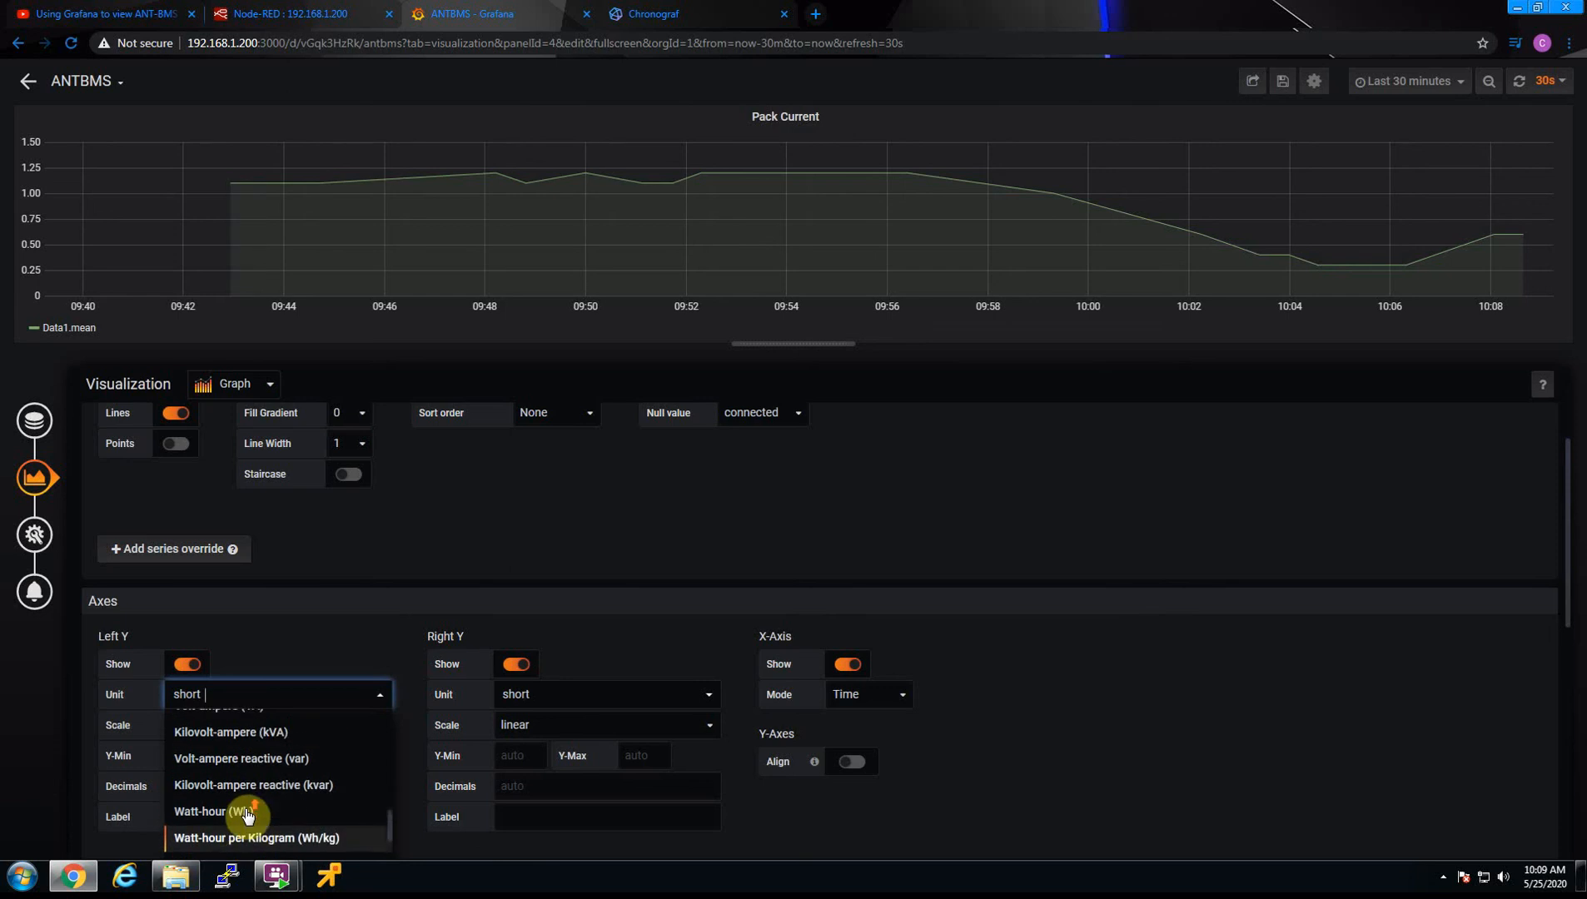
pyautogui.scroll(2, 247, 816)
pyautogui.scroll(-3, 248, 819)
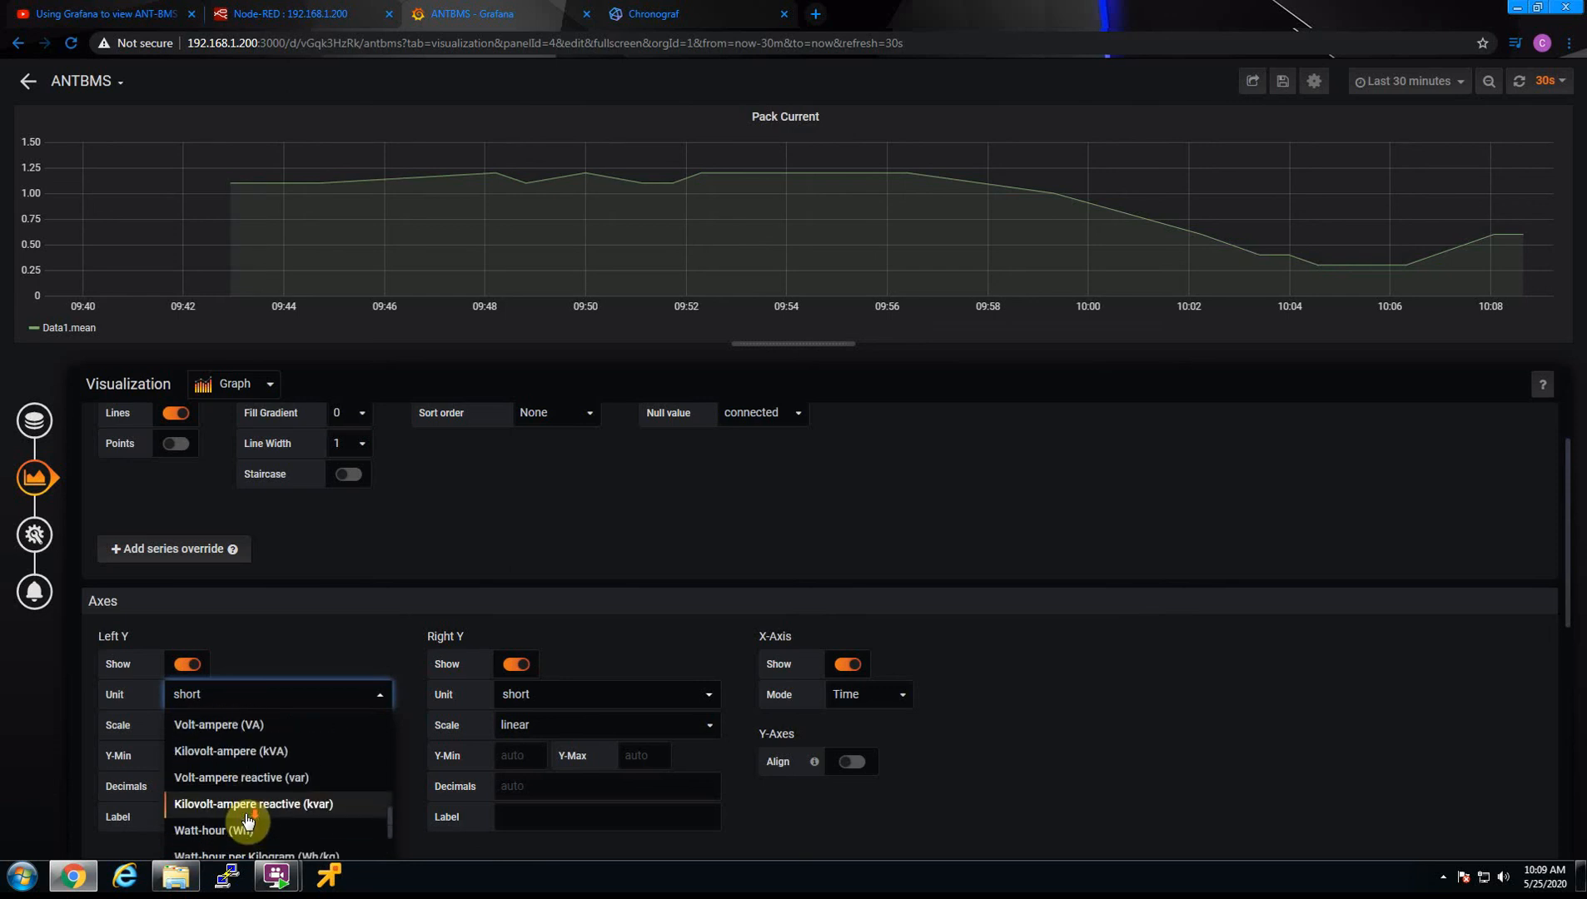
pyautogui.scroll(-3, 246, 821)
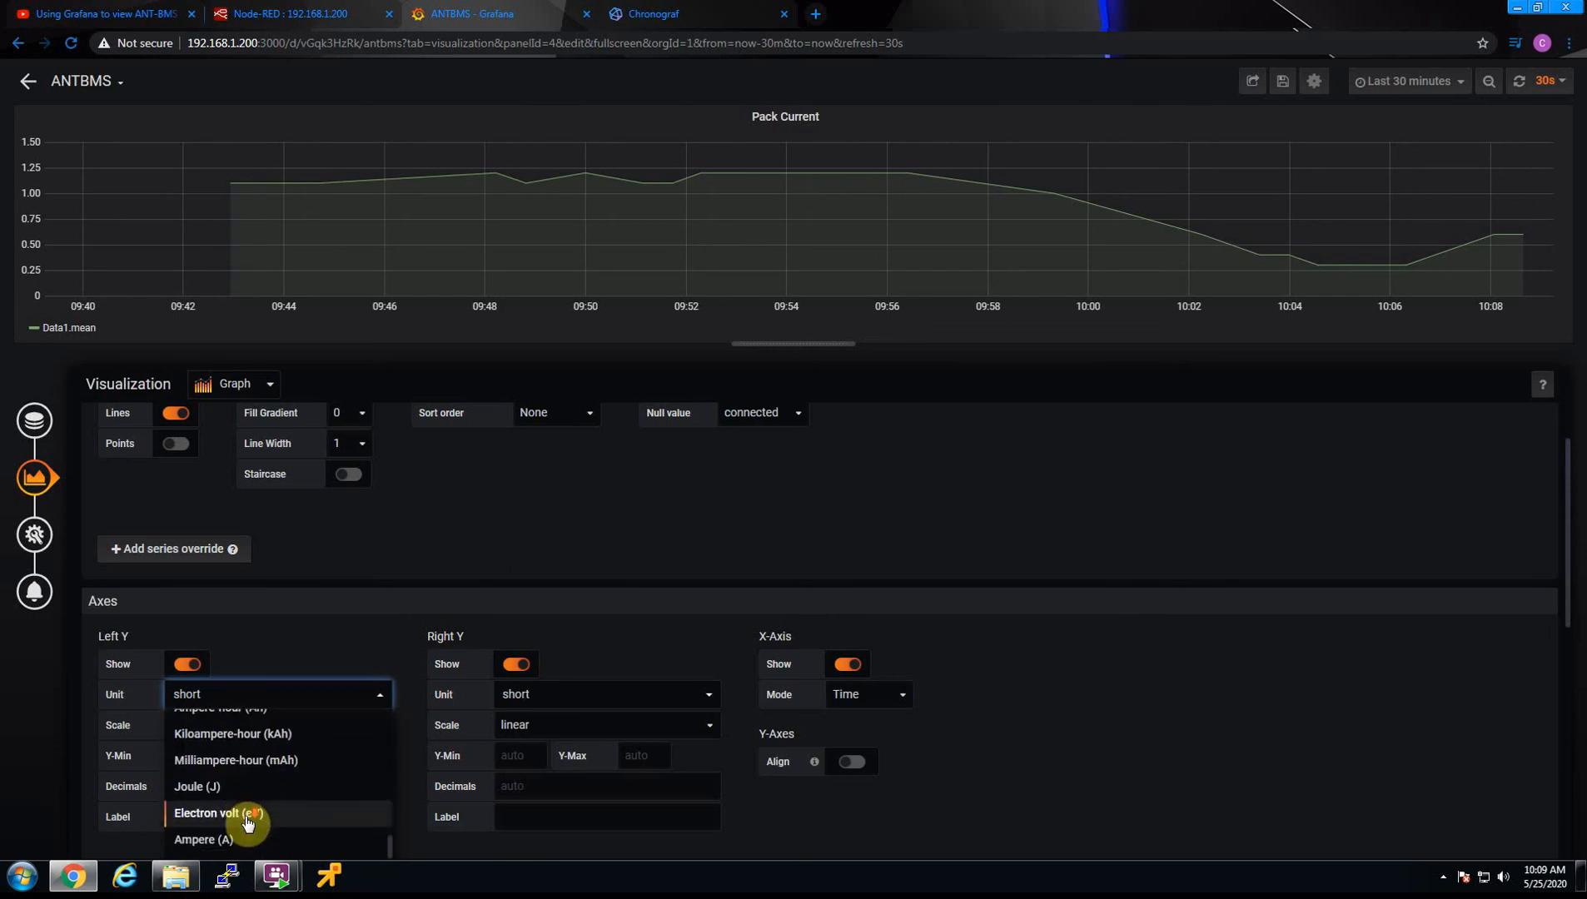
pyautogui.click(203, 767)
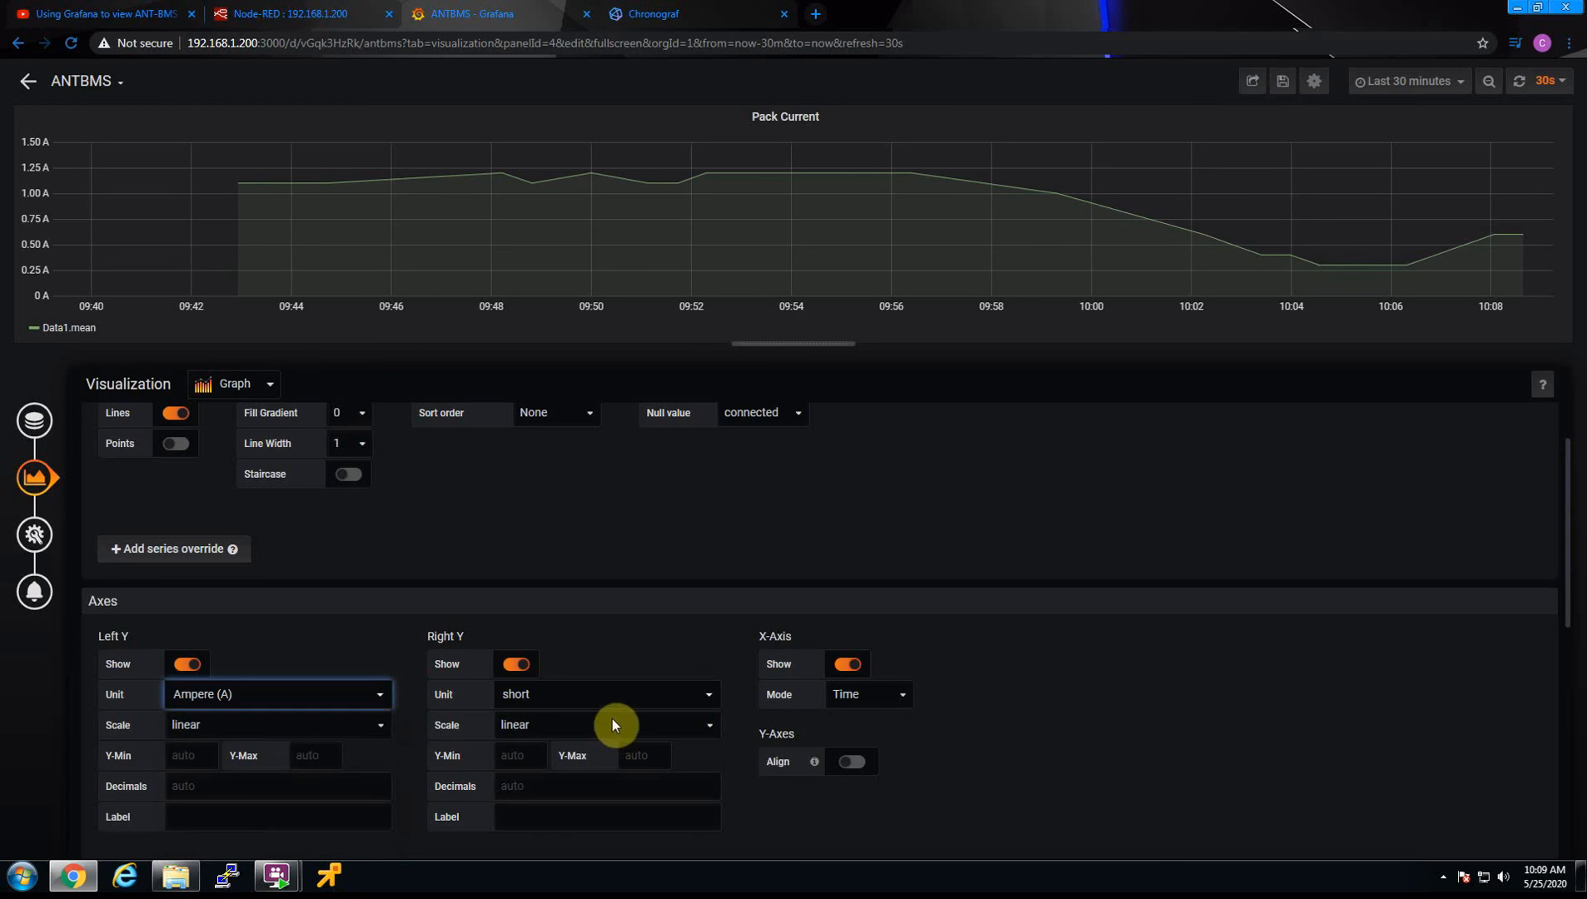
# Set the unit of the Pack Current graph's right Y axis to Ampere (A)
pyautogui.click(565, 696)
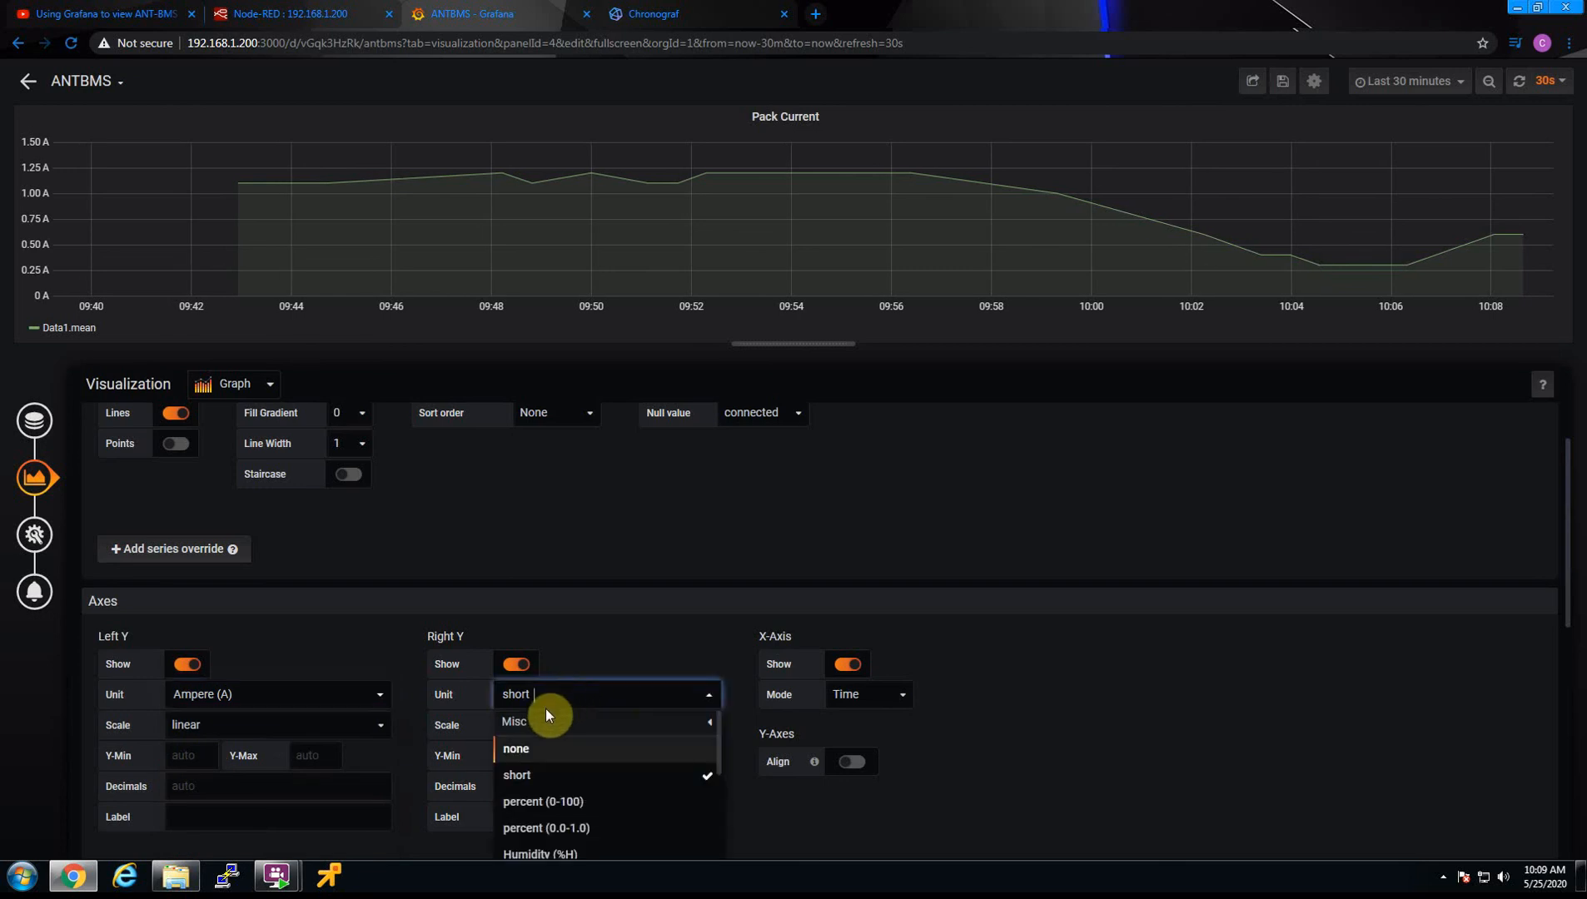
pyautogui.write('a')
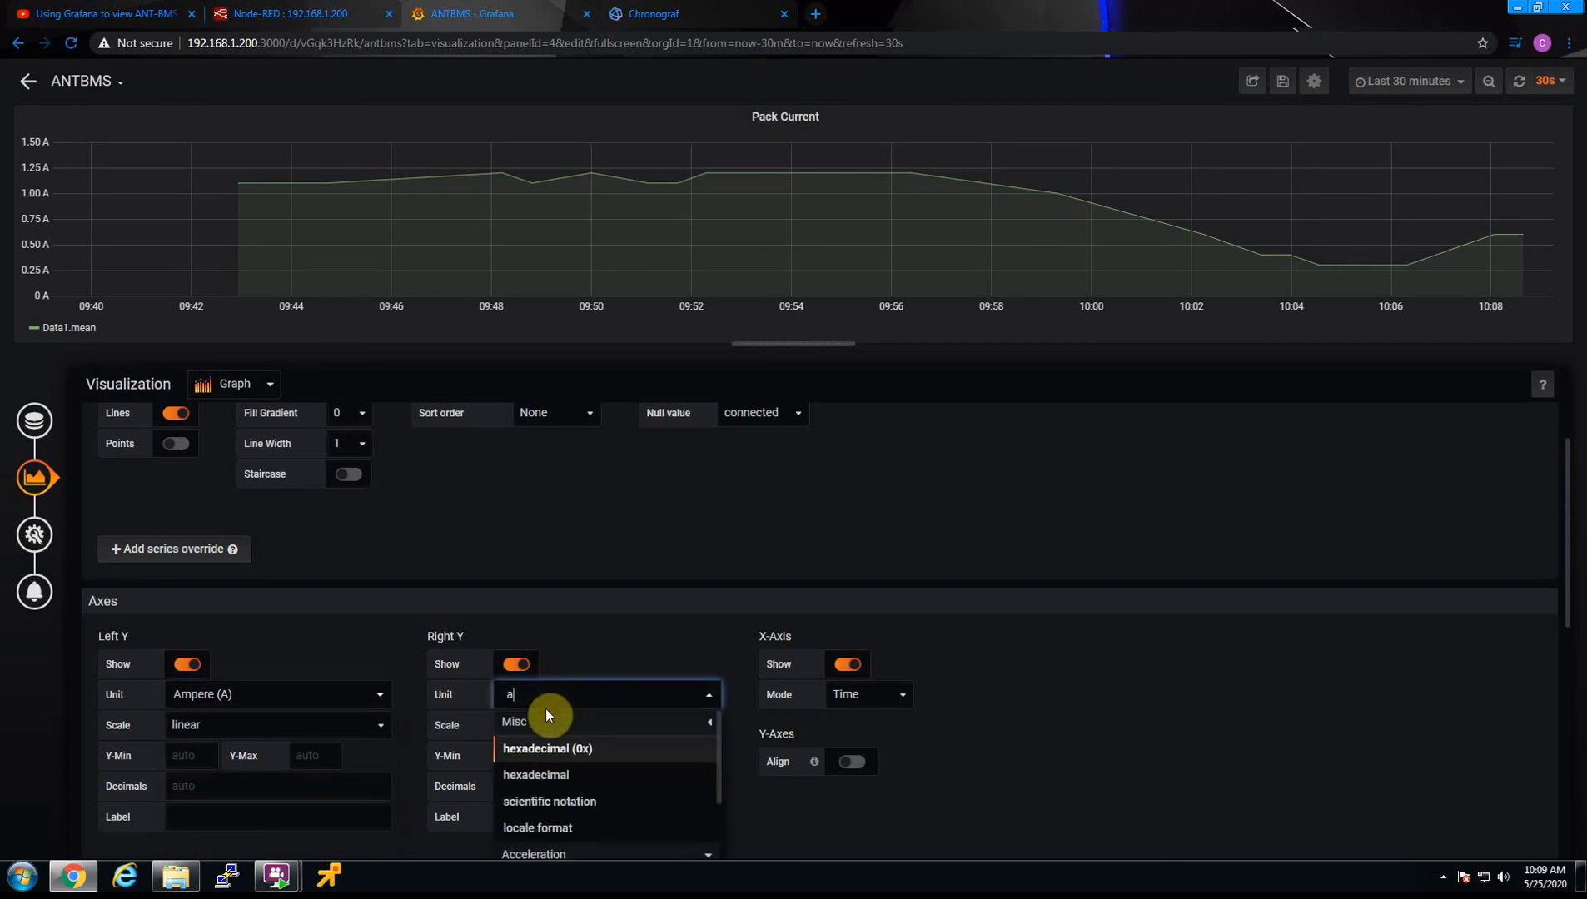
pyautogui.write('p')
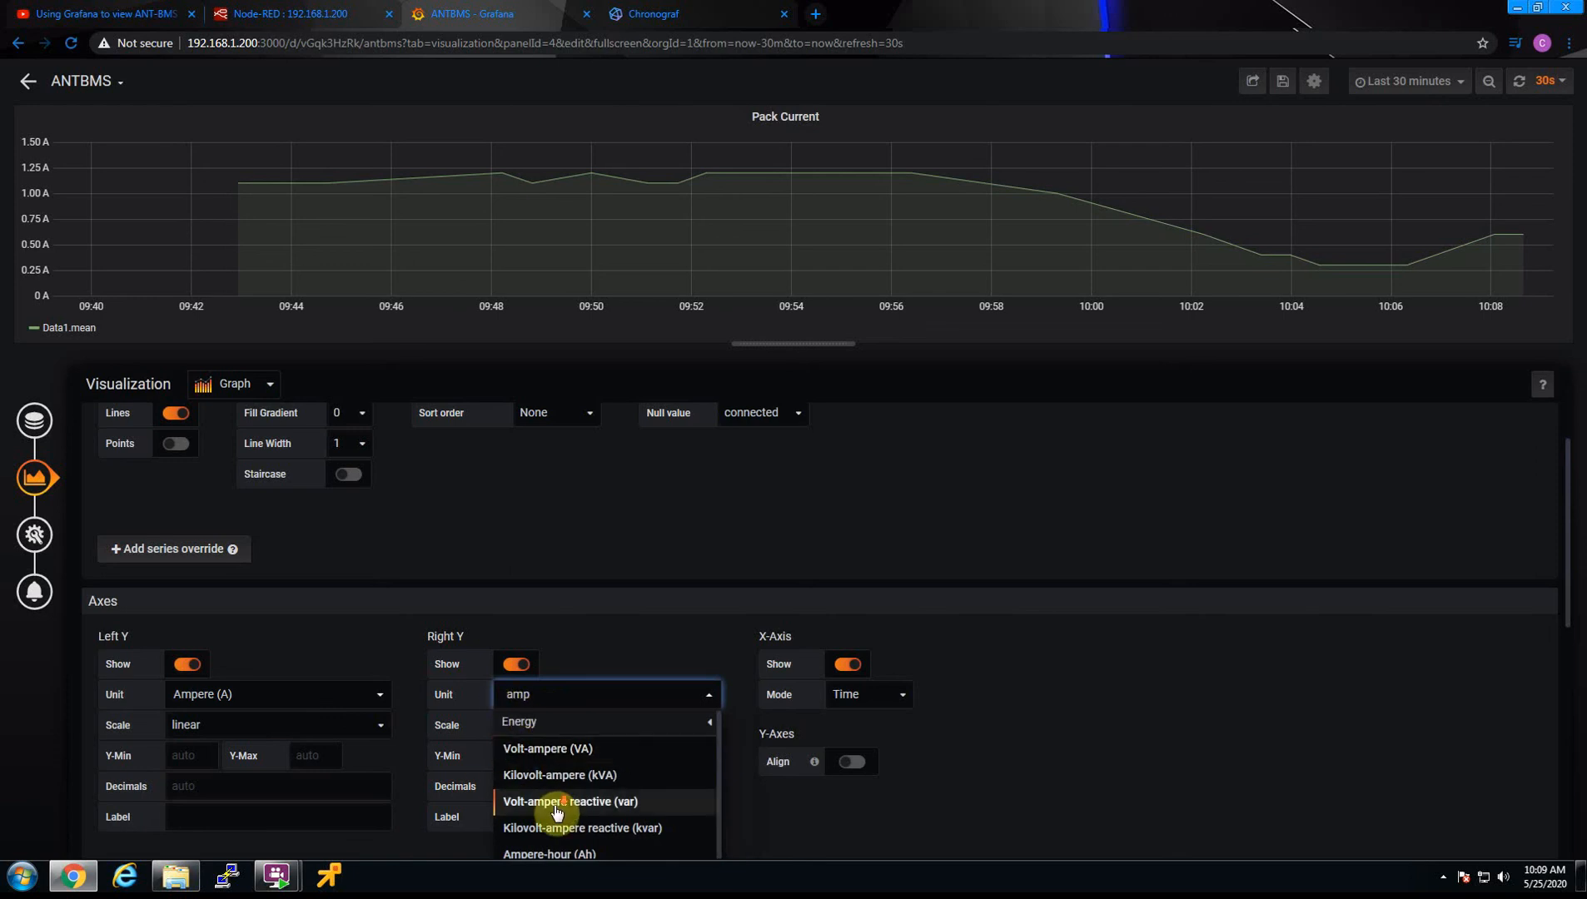
pyautogui.scroll(-1, 553, 809)
pyautogui.scroll(-1, 556, 815)
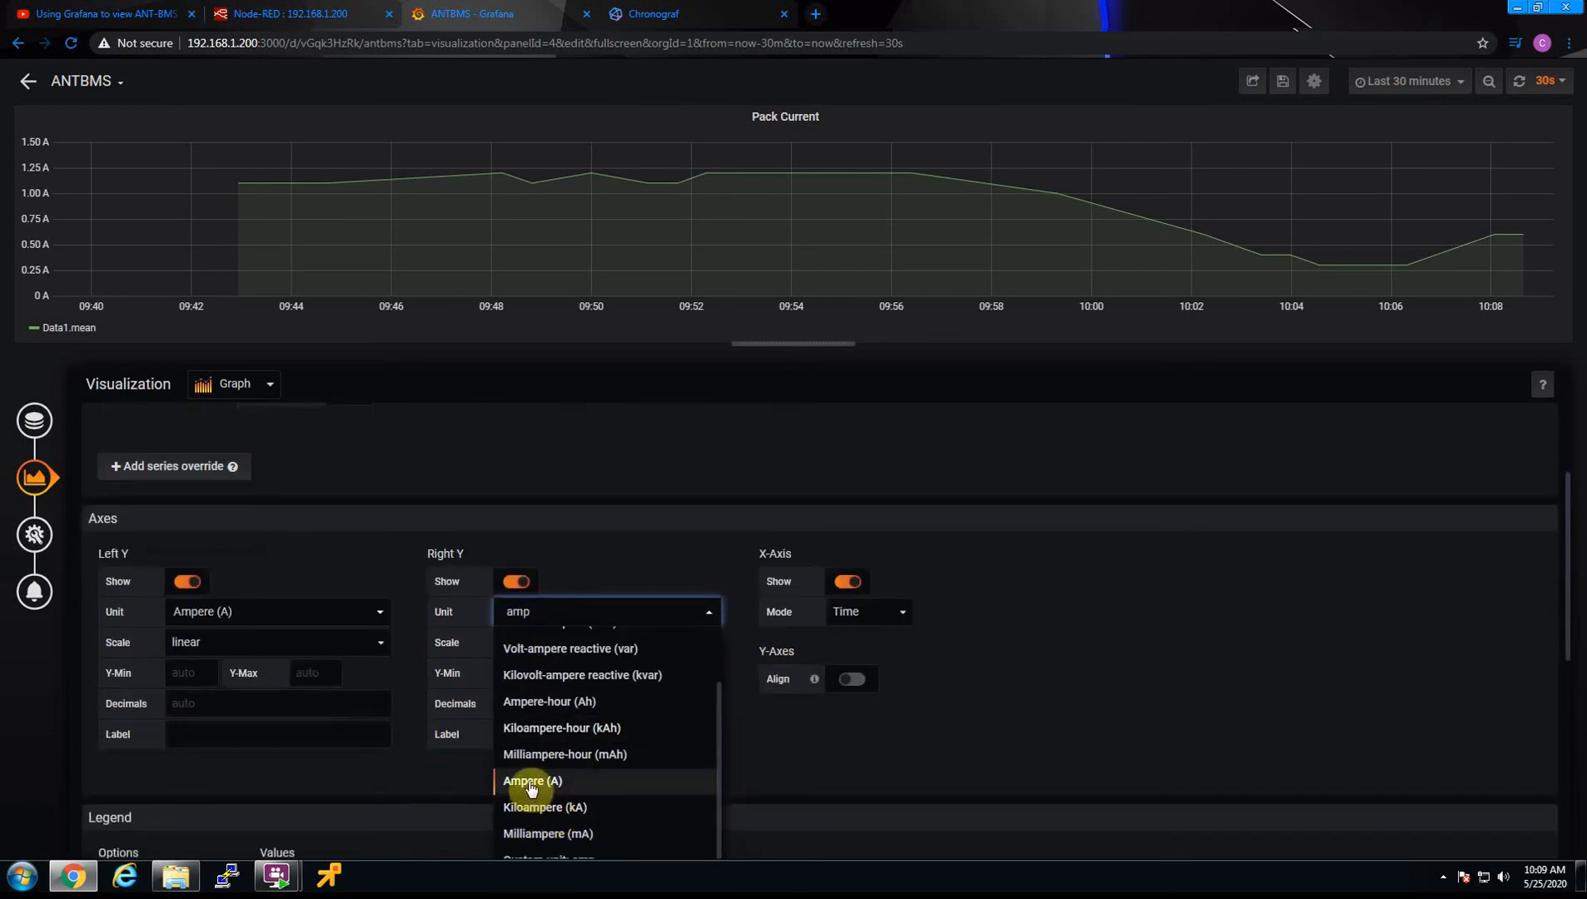
pyautogui.click(543, 783)
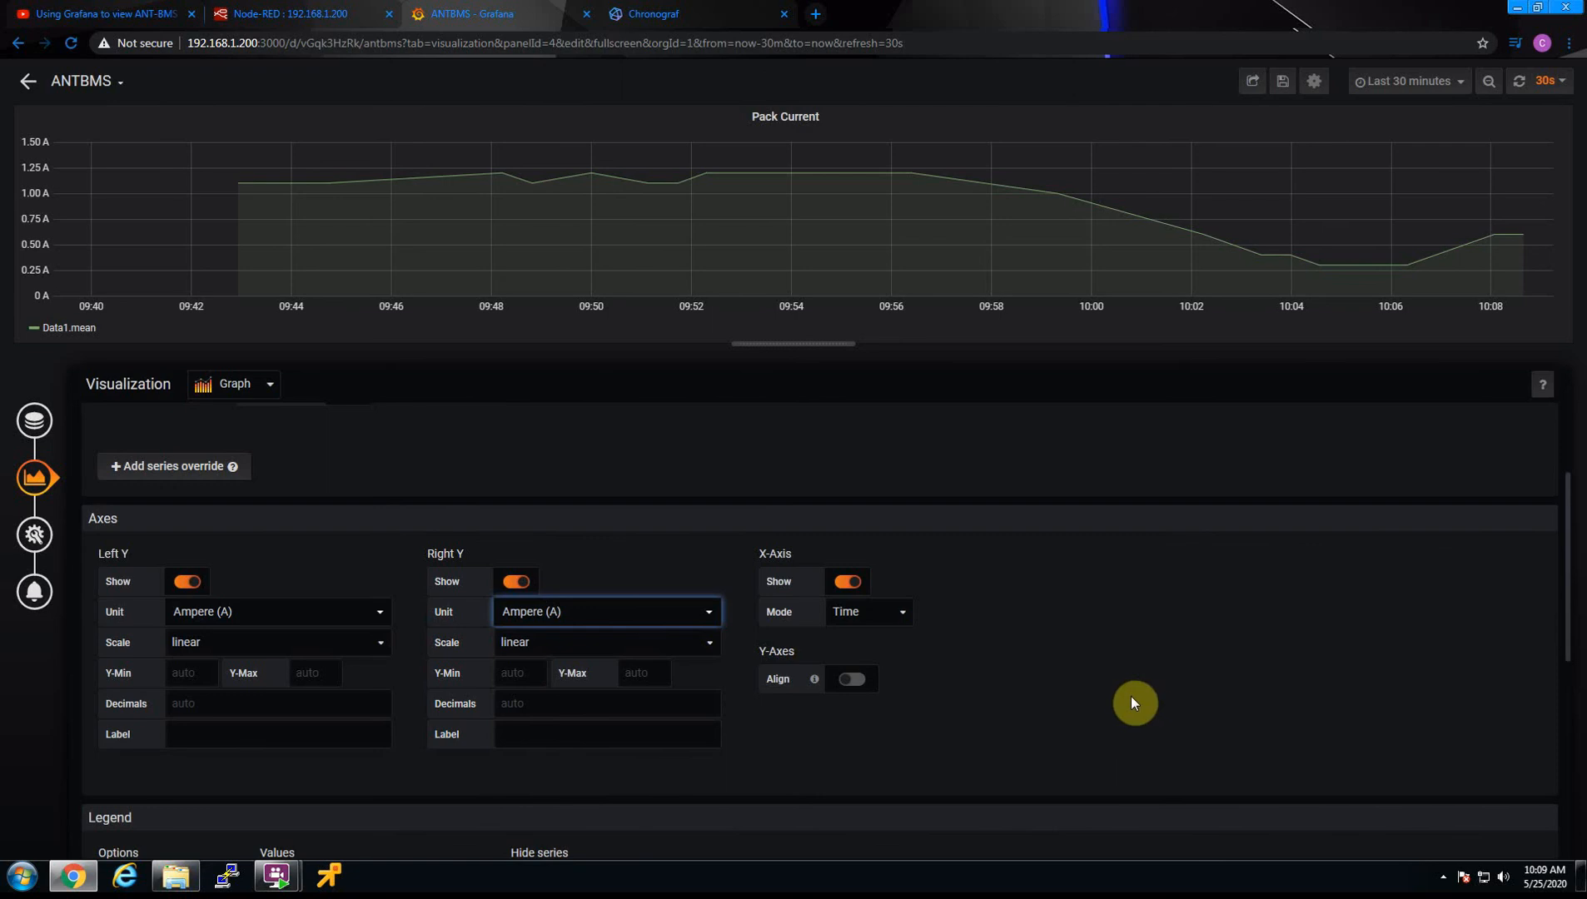
pyautogui.click(1131, 564)
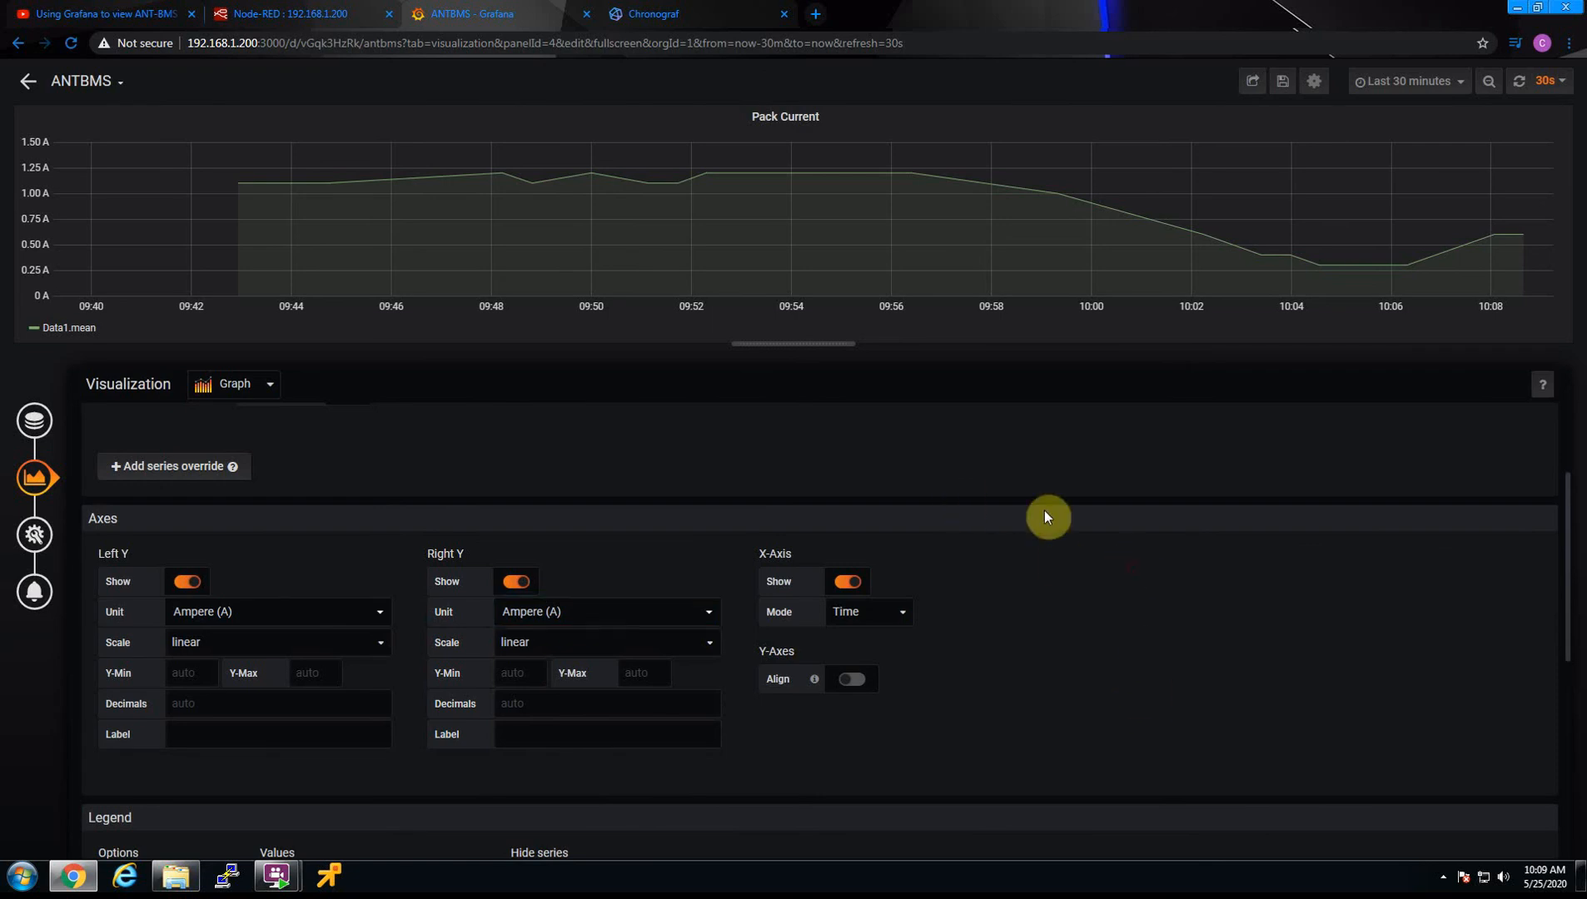
# Show the Min, Max and Current values in the graph's legend with 1 decimal
pyautogui.scroll(-3, 735, 655)
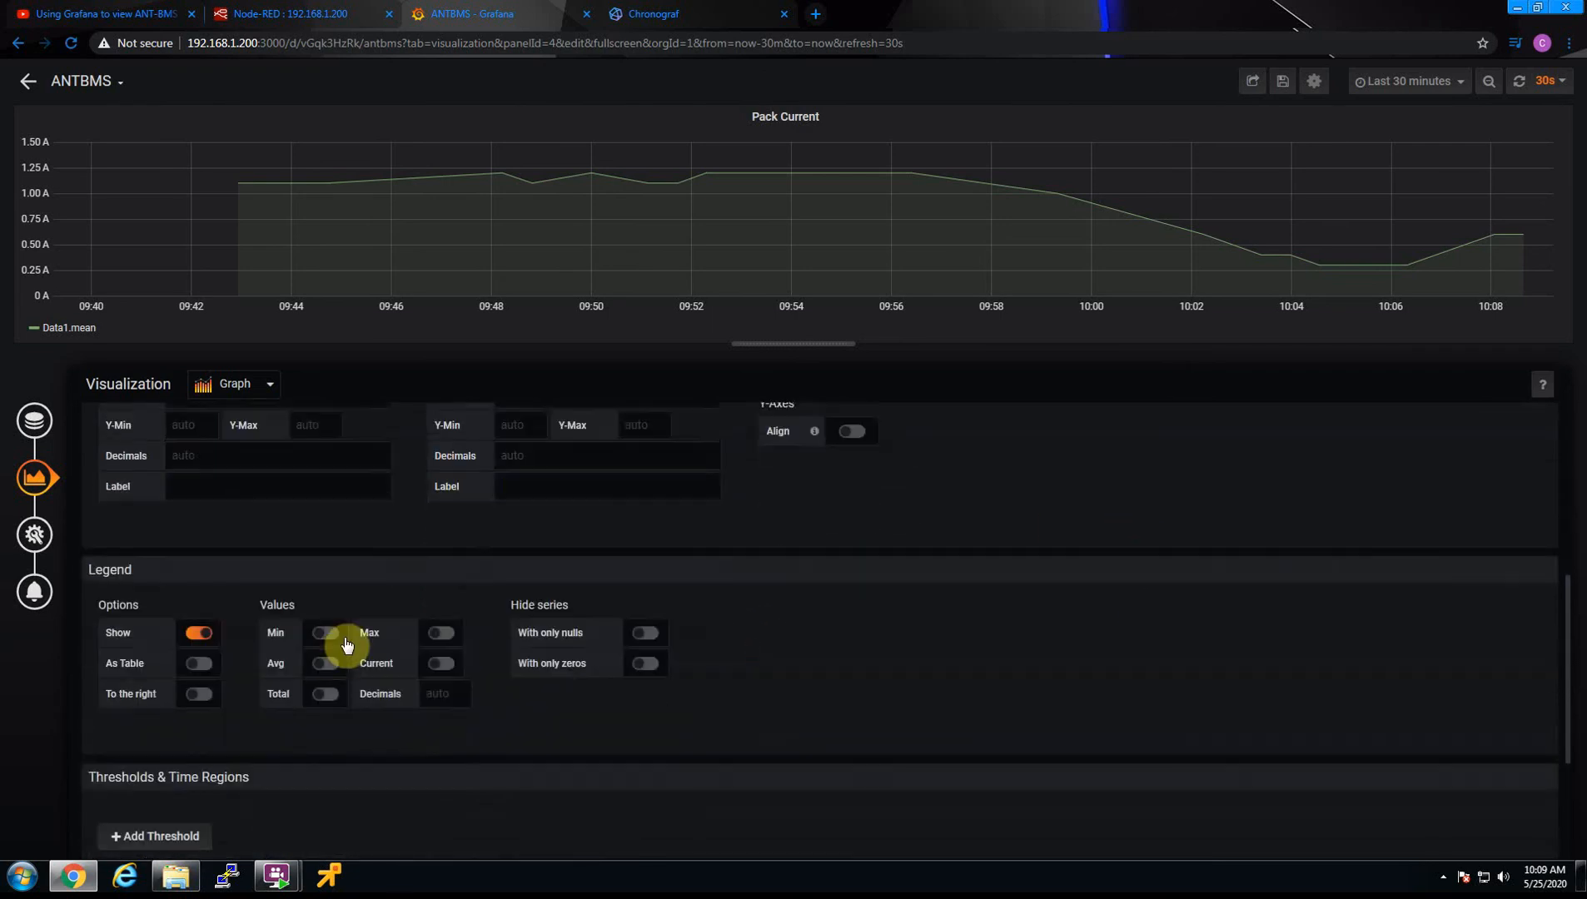
pyautogui.click(403, 641)
pyautogui.click(324, 637)
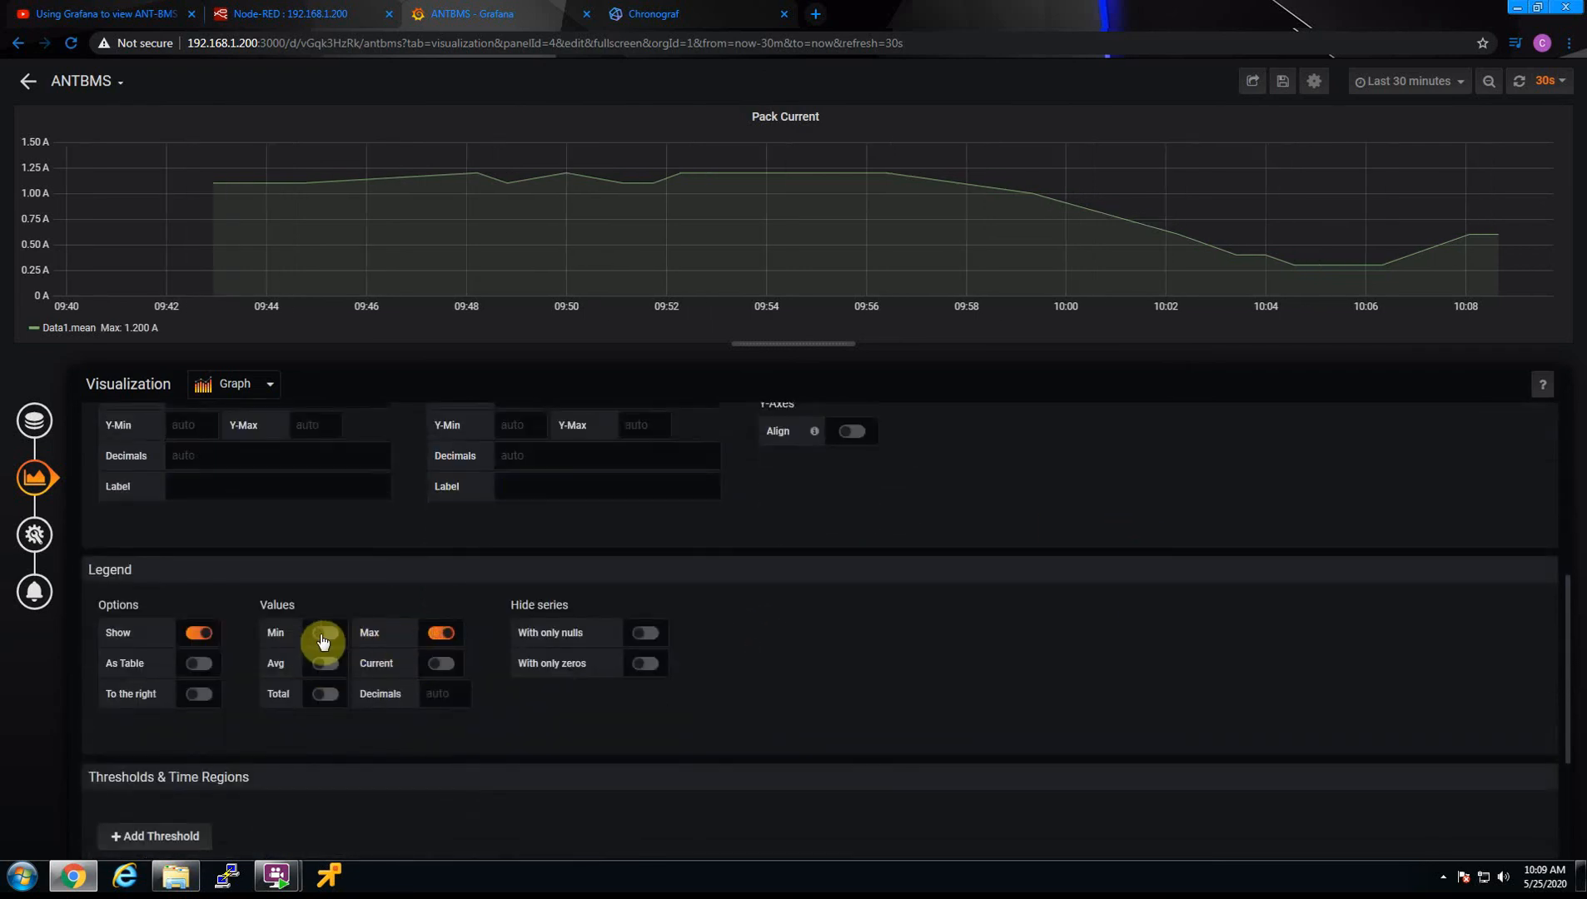
pyautogui.click(440, 665)
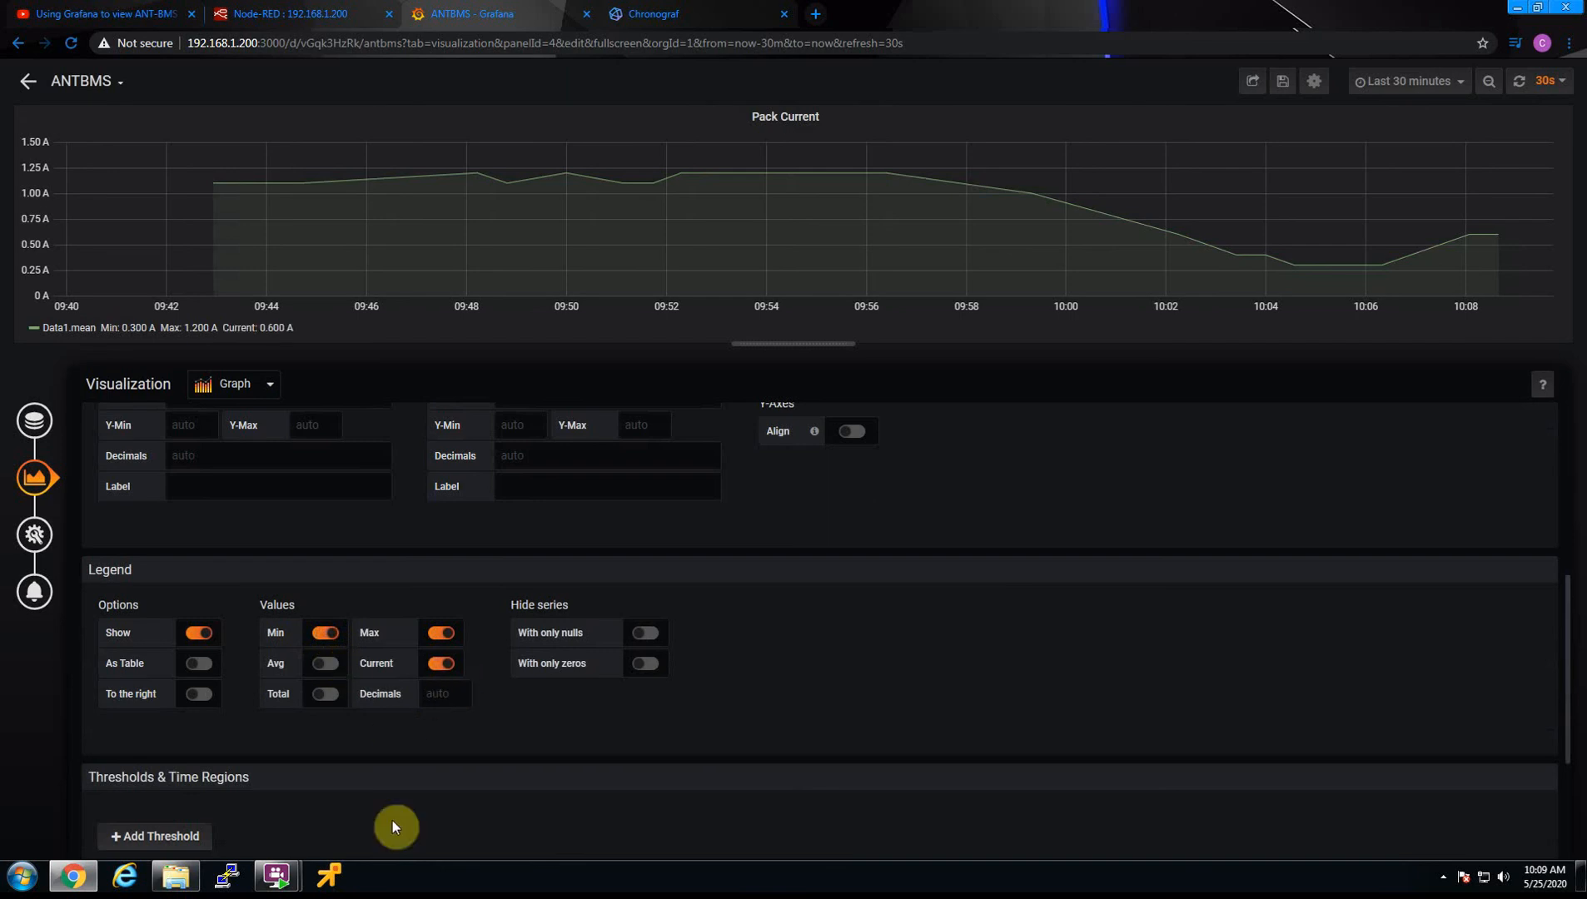
pyautogui.click(445, 694)
pyautogui.write('1')
# Set the decimals of both the left and right Y axes to 1 and return to the ANTBMS dashboard
pyautogui.scroll(2, 262, 601)
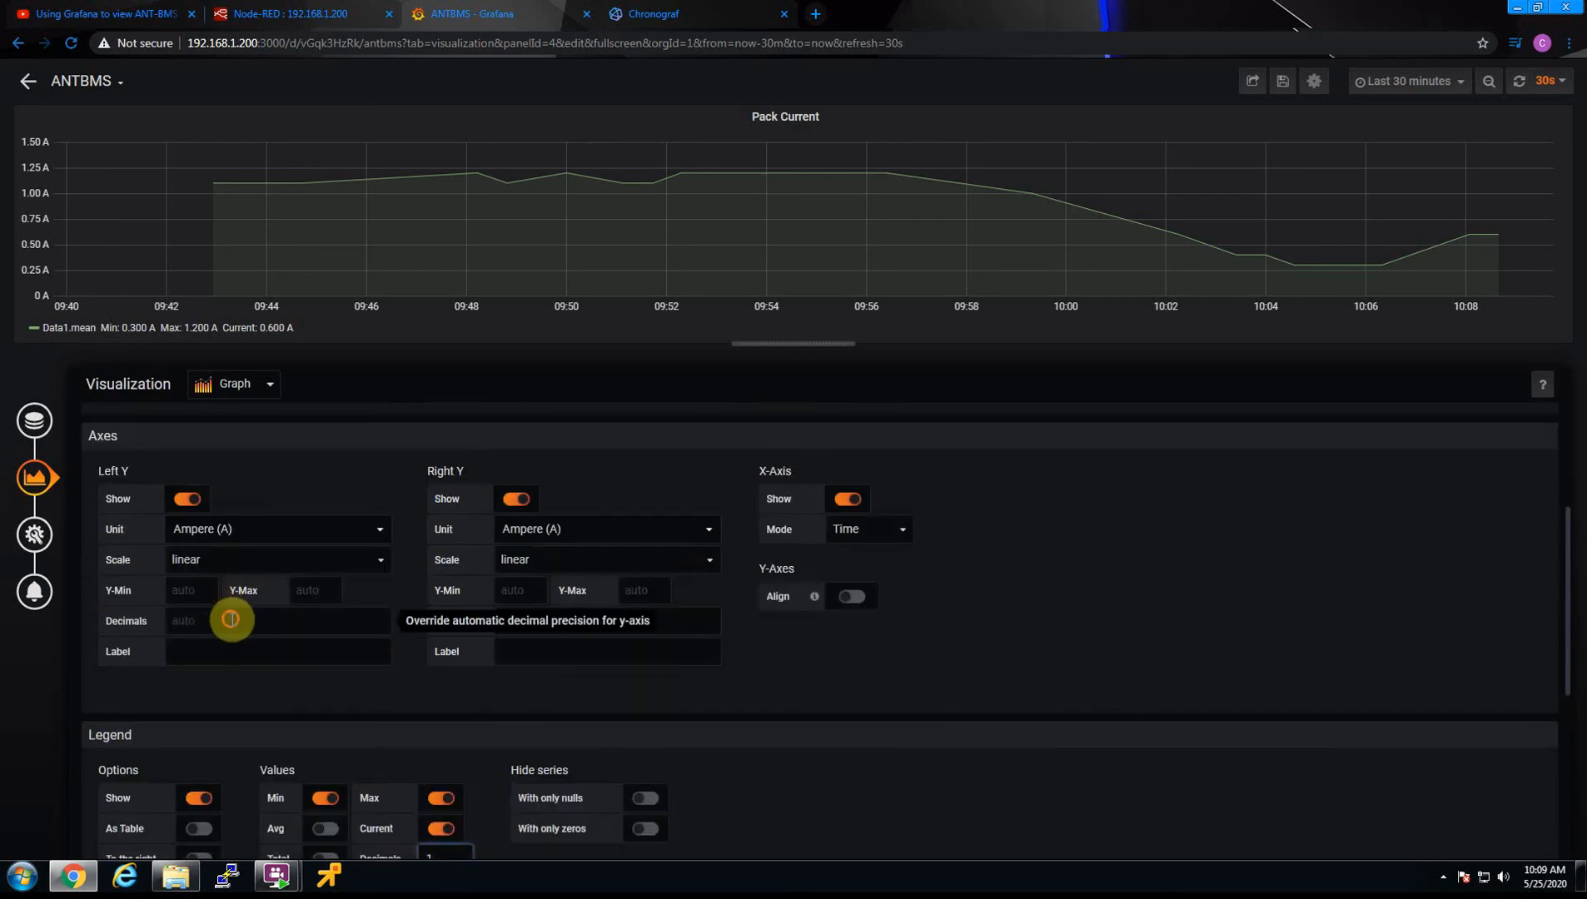
pyautogui.click(233, 619)
pyautogui.write('1')
pyautogui.click(585, 622)
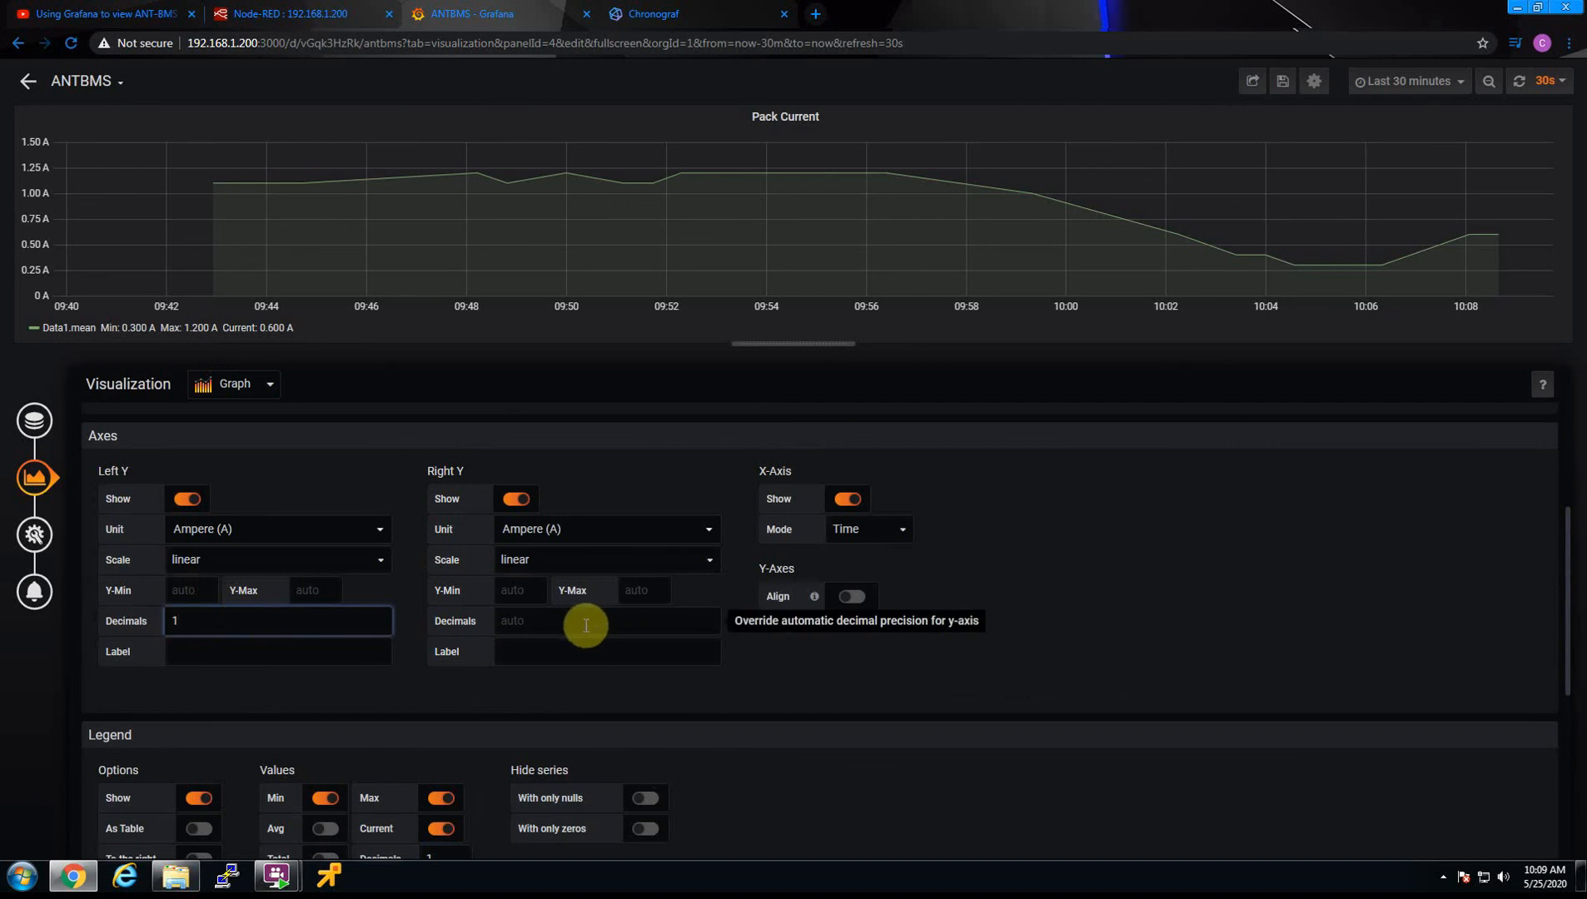
pyautogui.write('1')
pyautogui.scroll(3, 1122, 672)
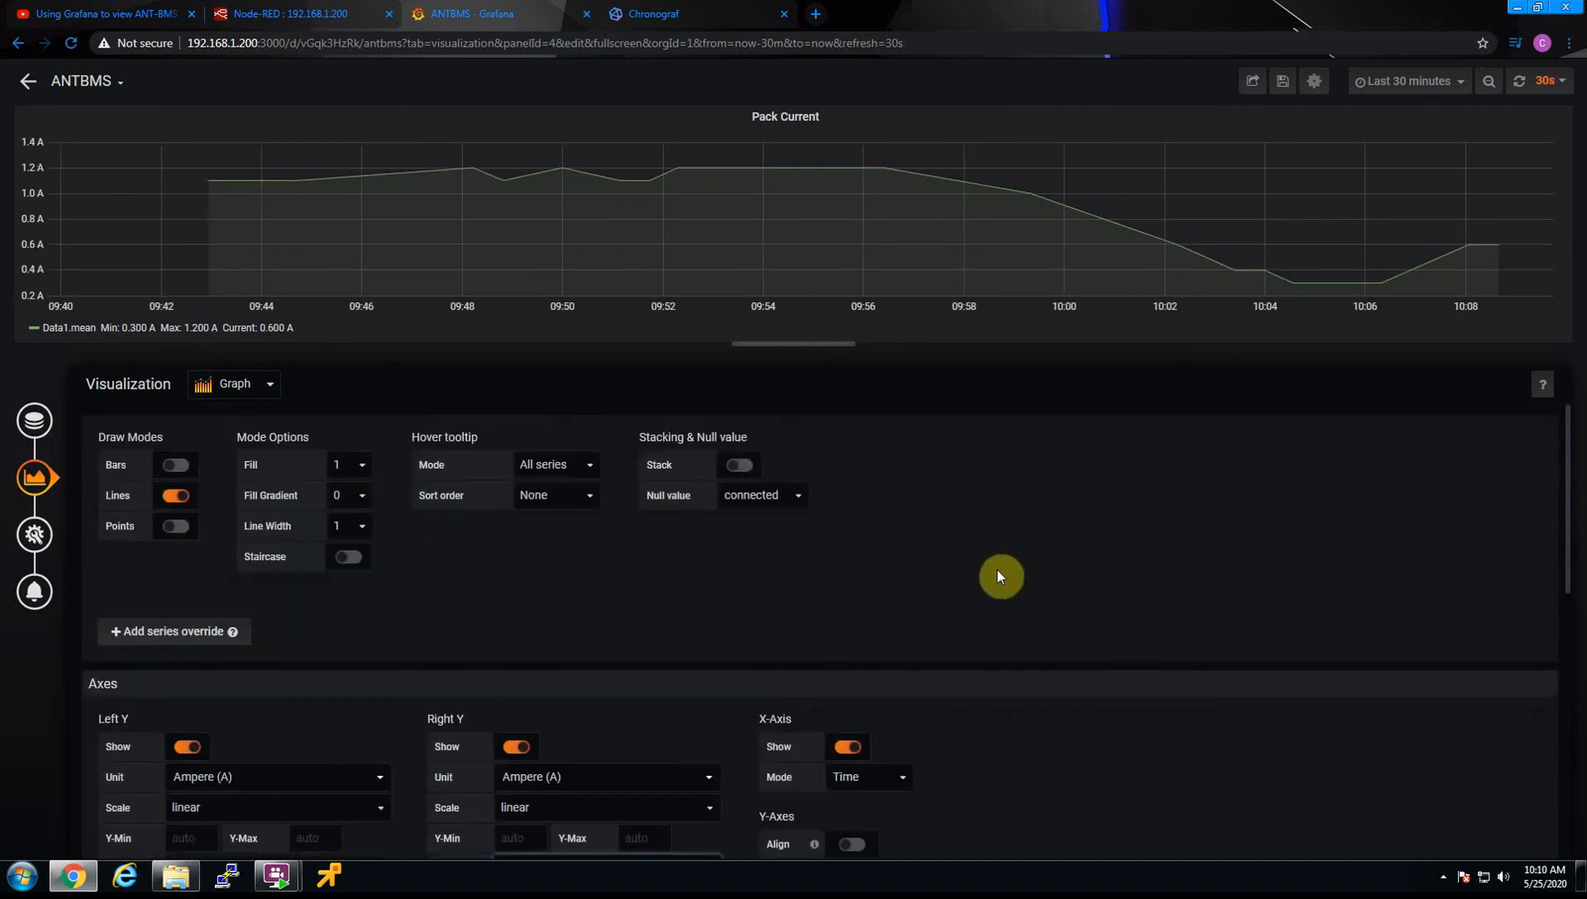
pyautogui.click(29, 85)
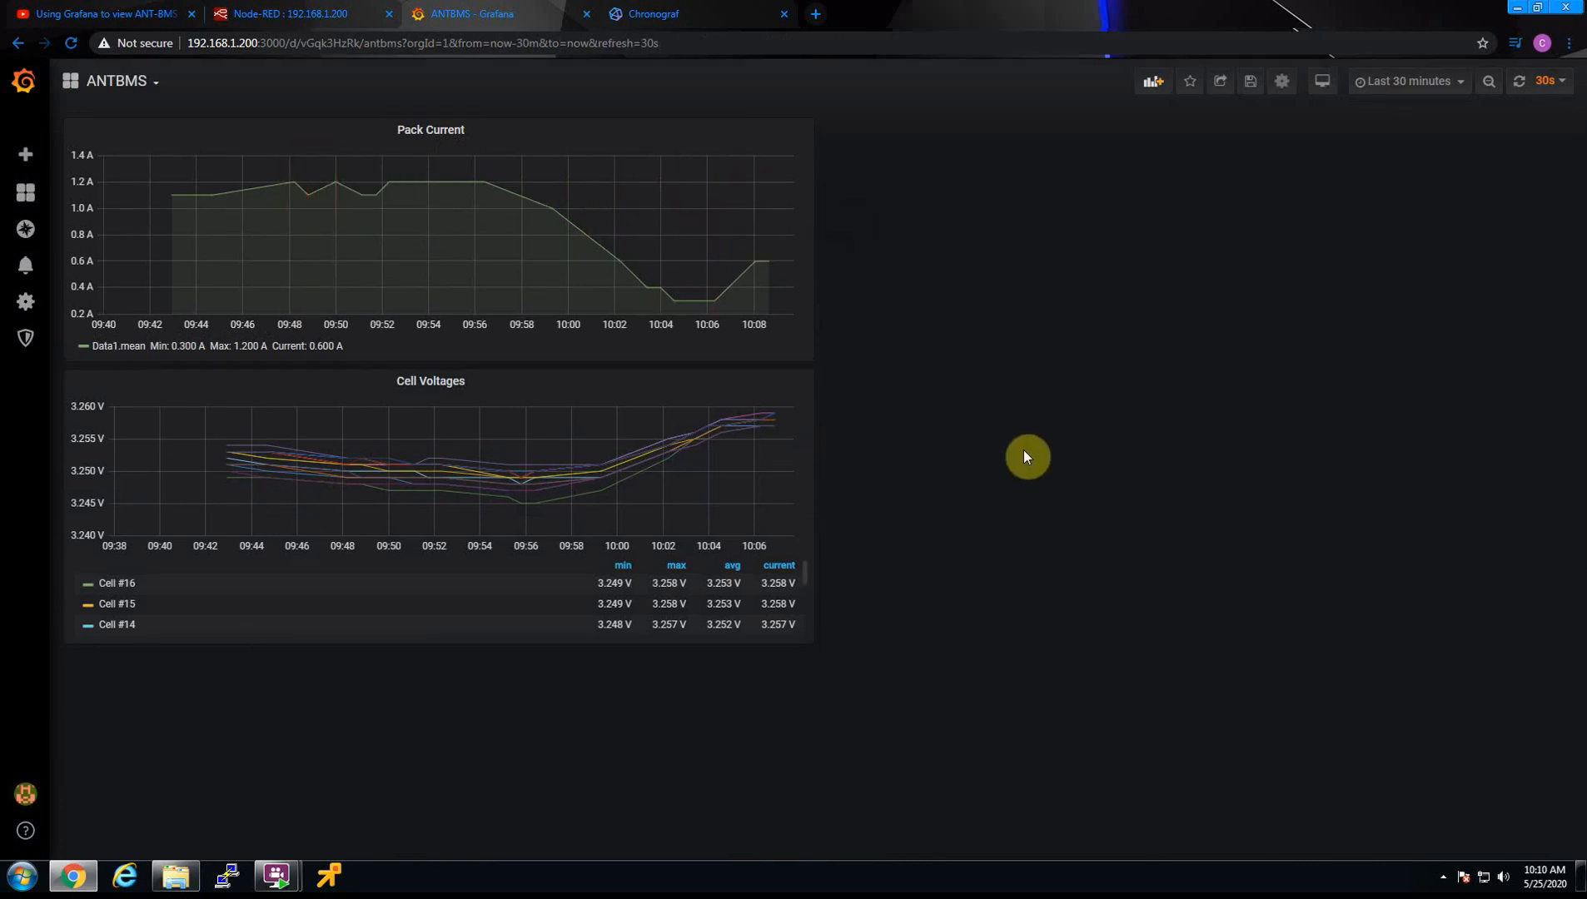
# Add a new panel to the dashboard and look up the payload's column values in the Node-RED debug output
pyautogui.click(1152, 87)
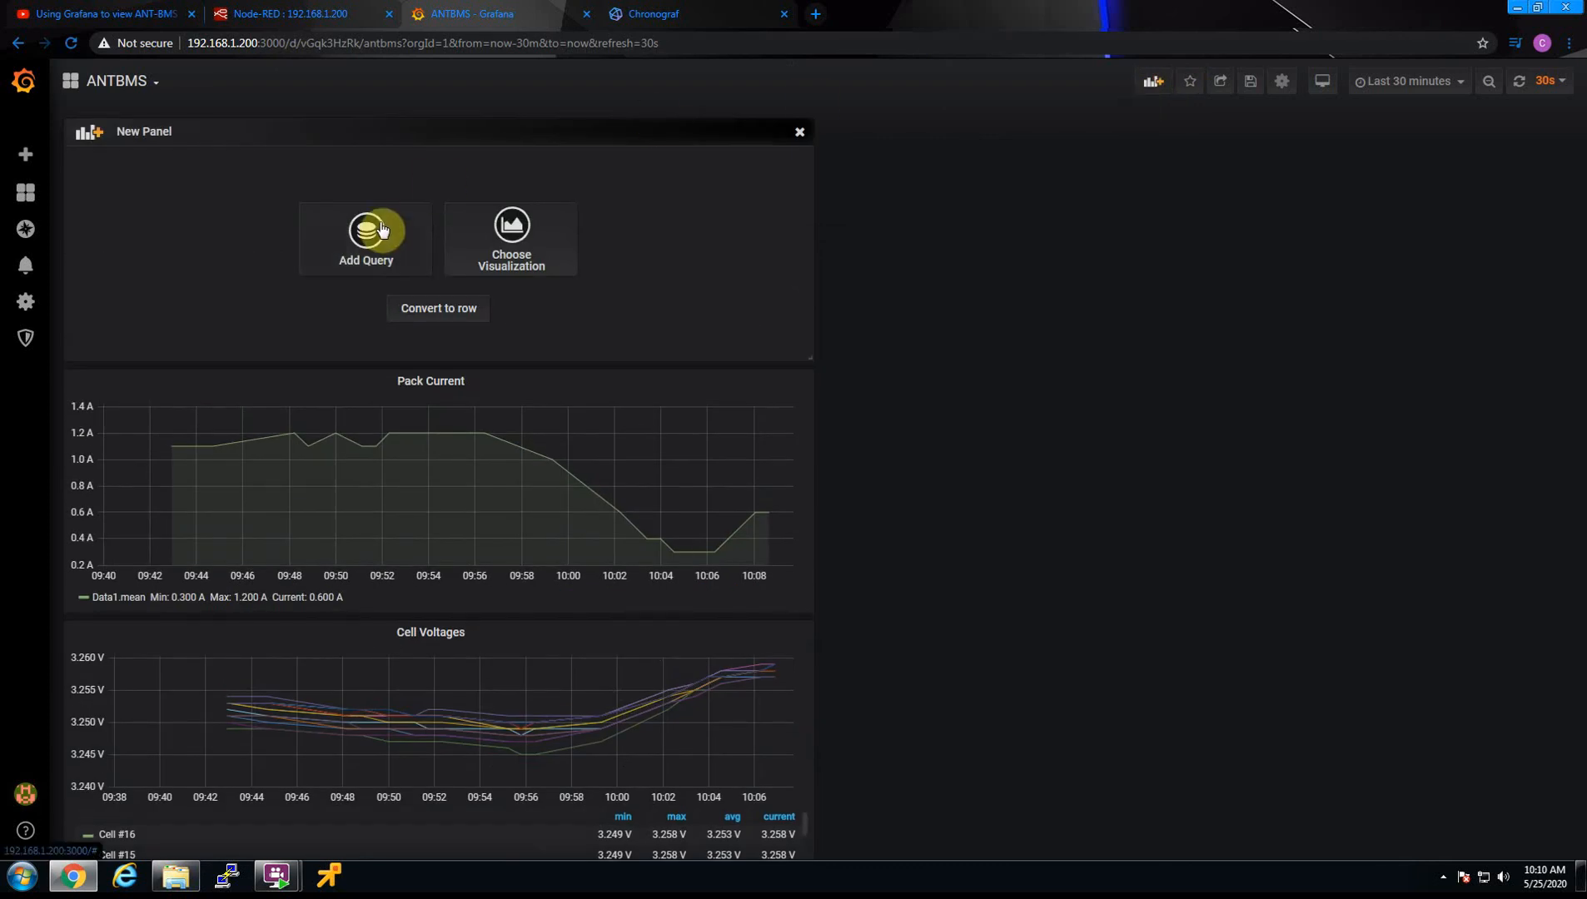
pyautogui.click(631, 14)
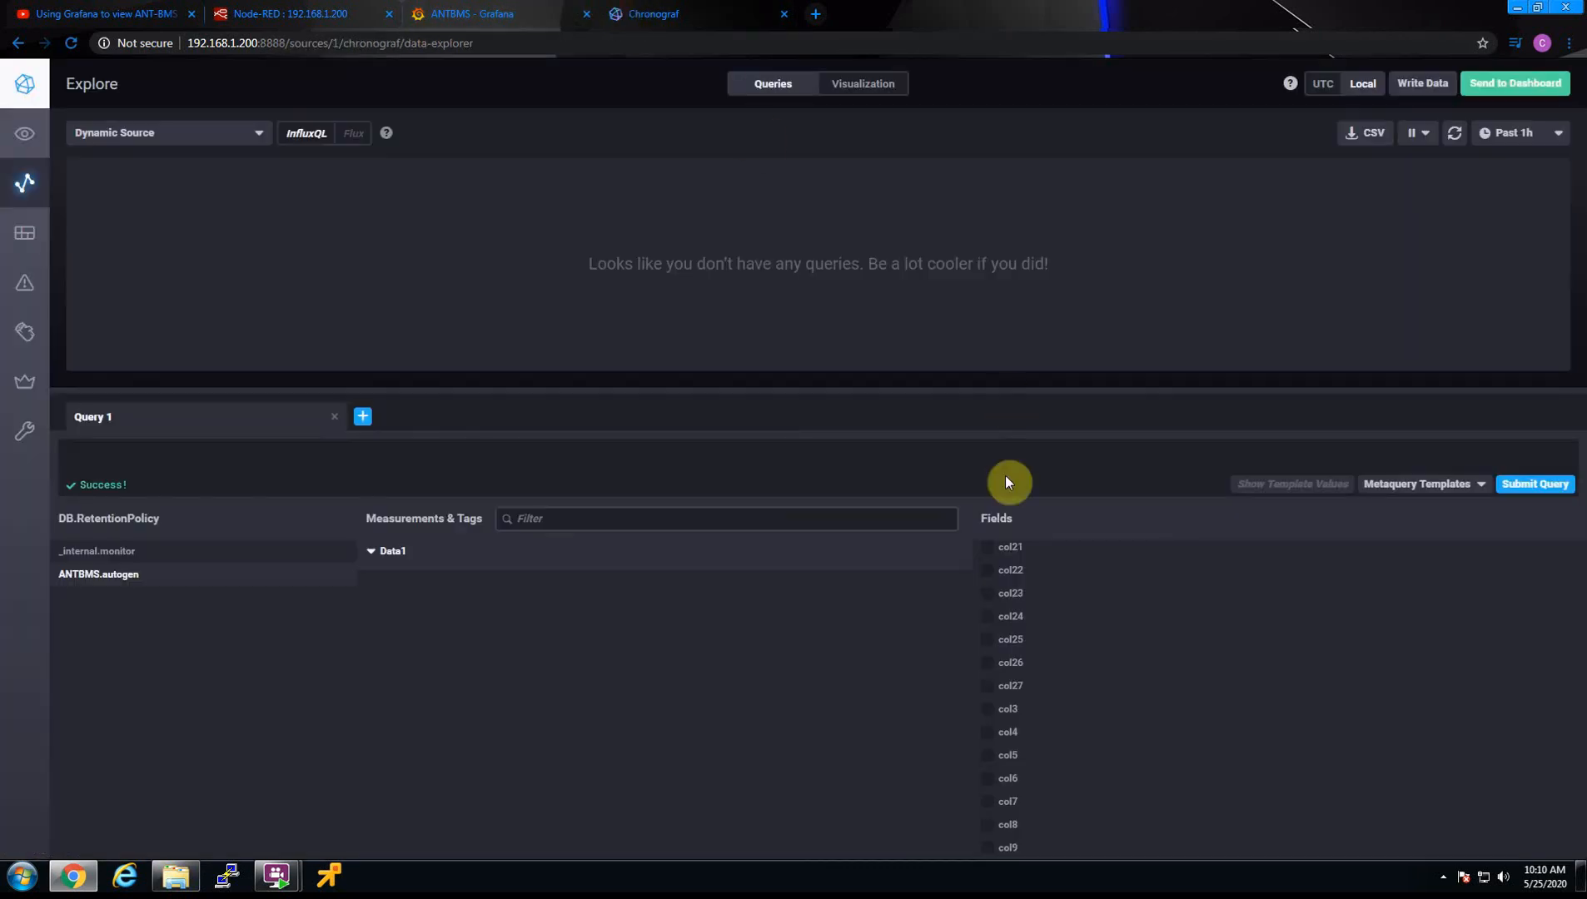
pyautogui.click(337, 13)
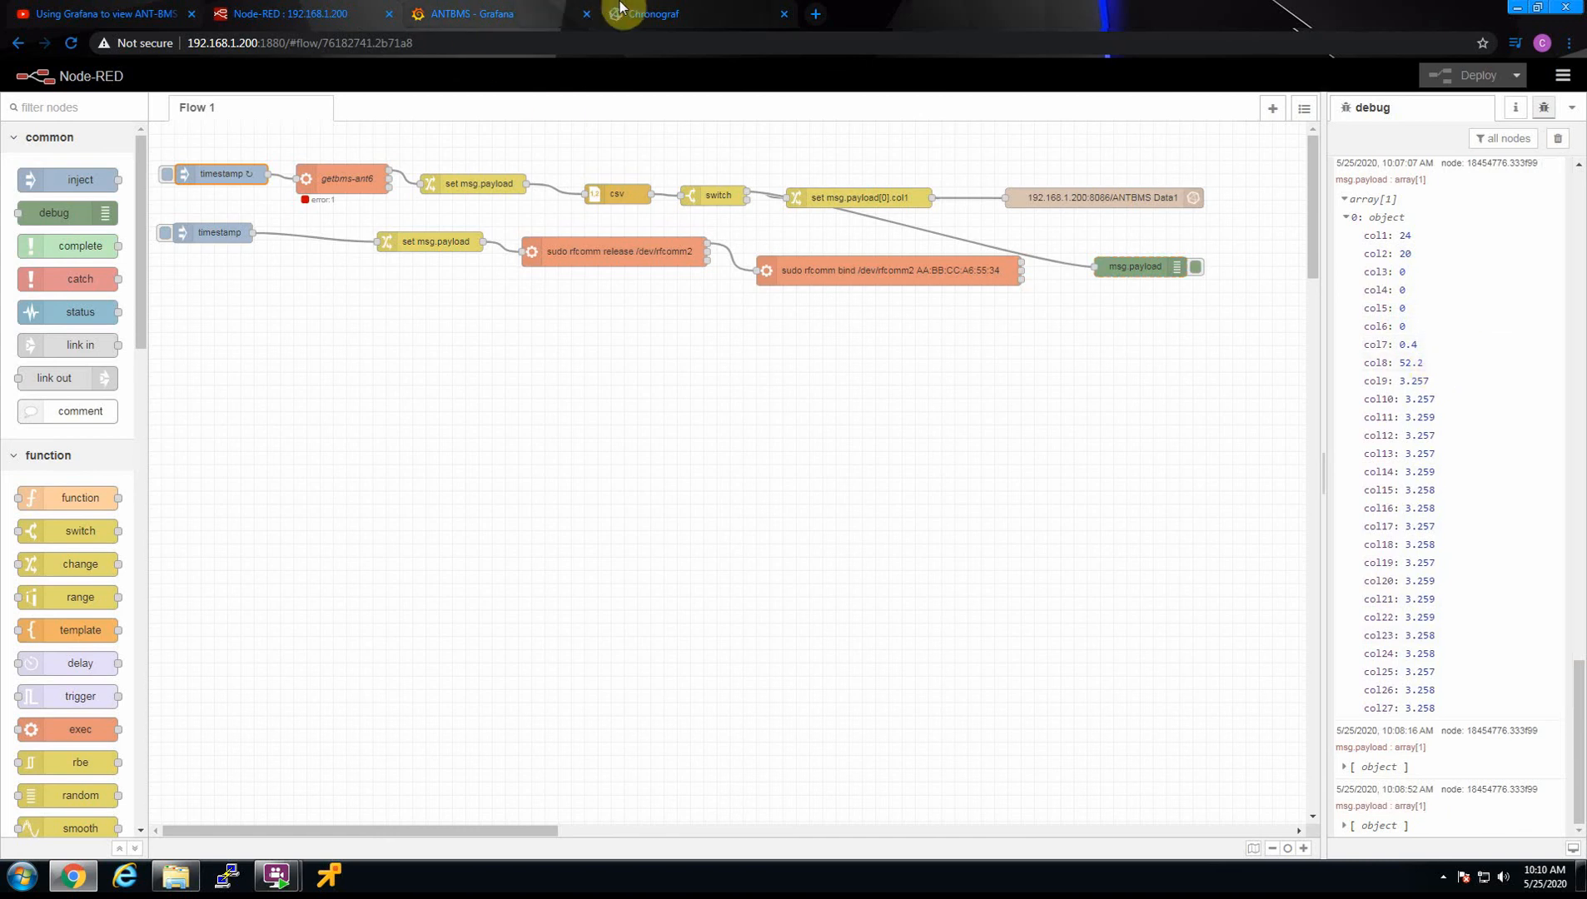
pyautogui.click(646, 14)
pyautogui.click(453, 14)
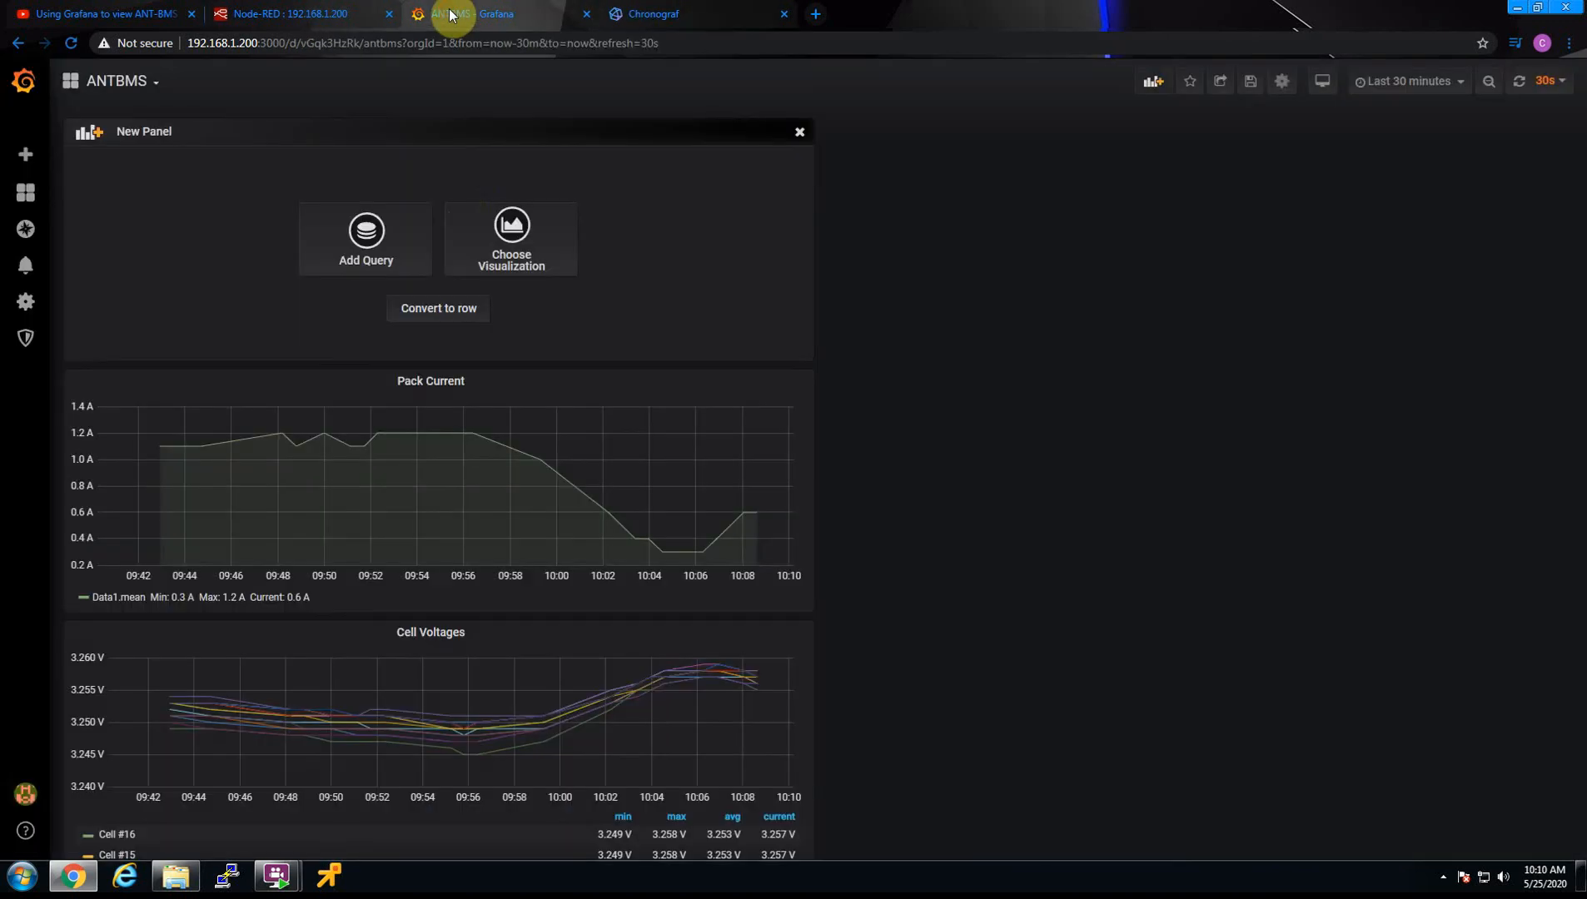
# Choose the Gauge visualization for the new panel
pyautogui.click(500, 249)
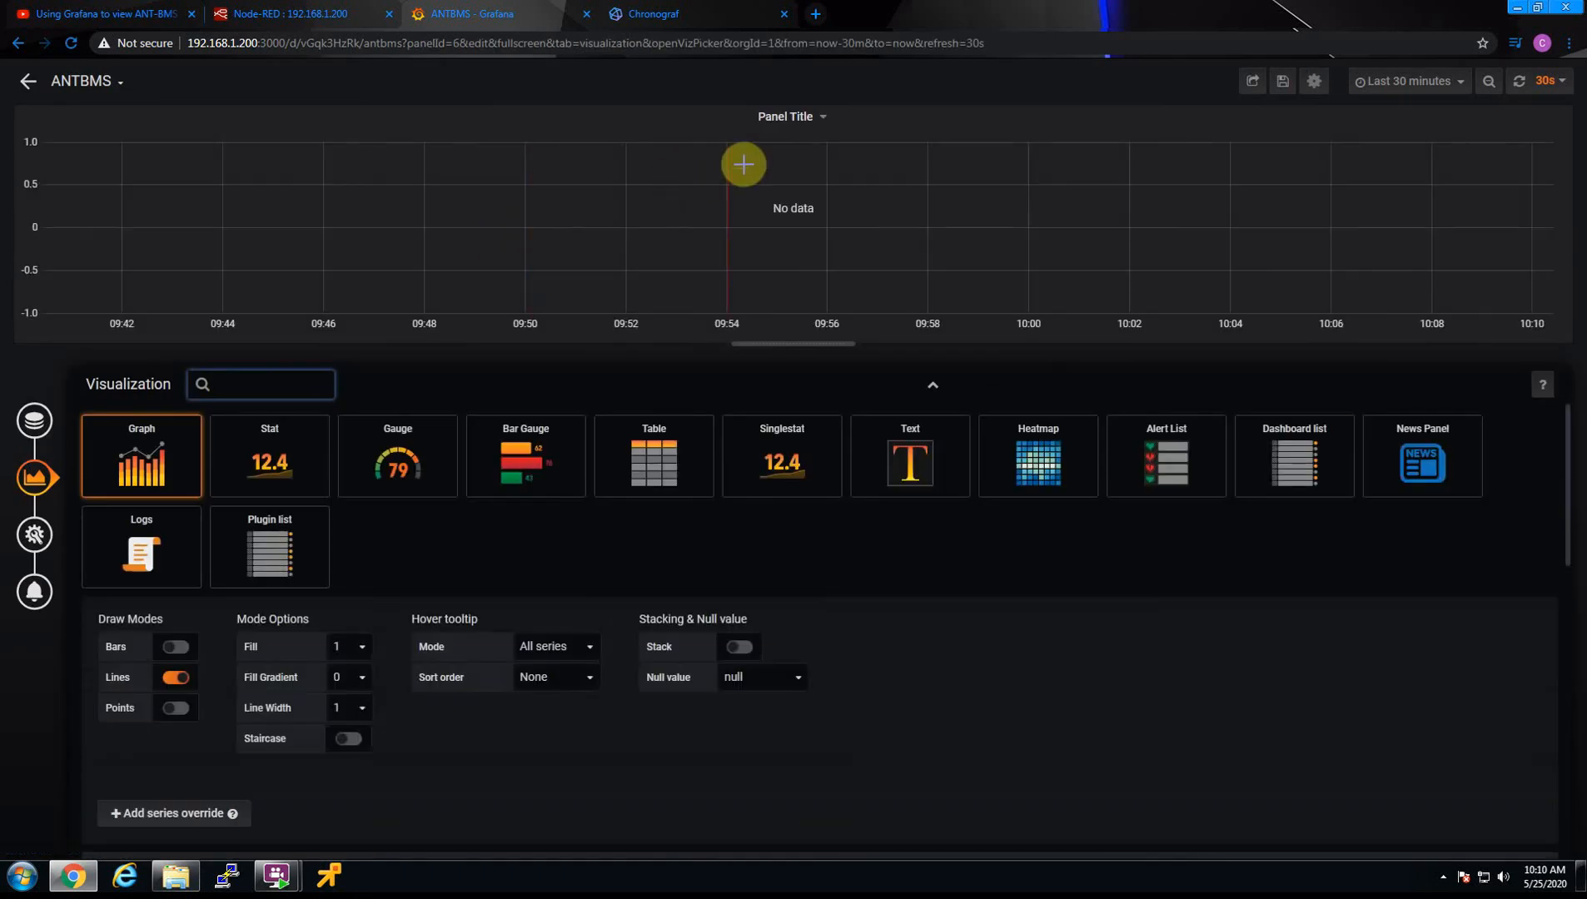
pyautogui.click(408, 457)
pyautogui.scroll(-2, 249, 492)
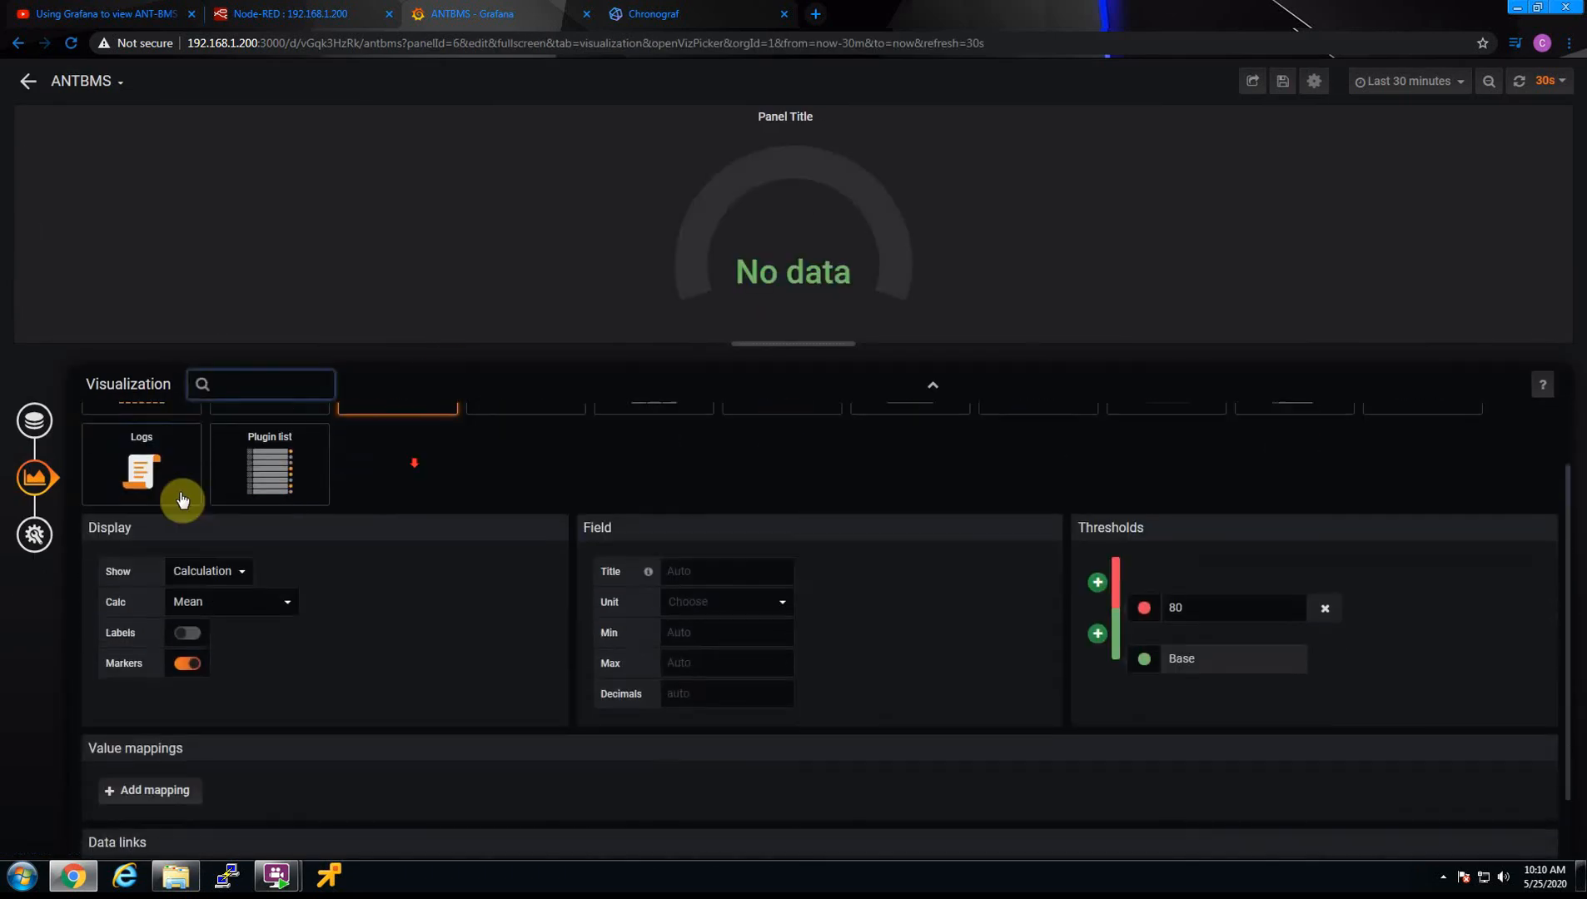
# Point the gauge's query at the Data1 measurement and select the field col8
pyautogui.click(34, 419)
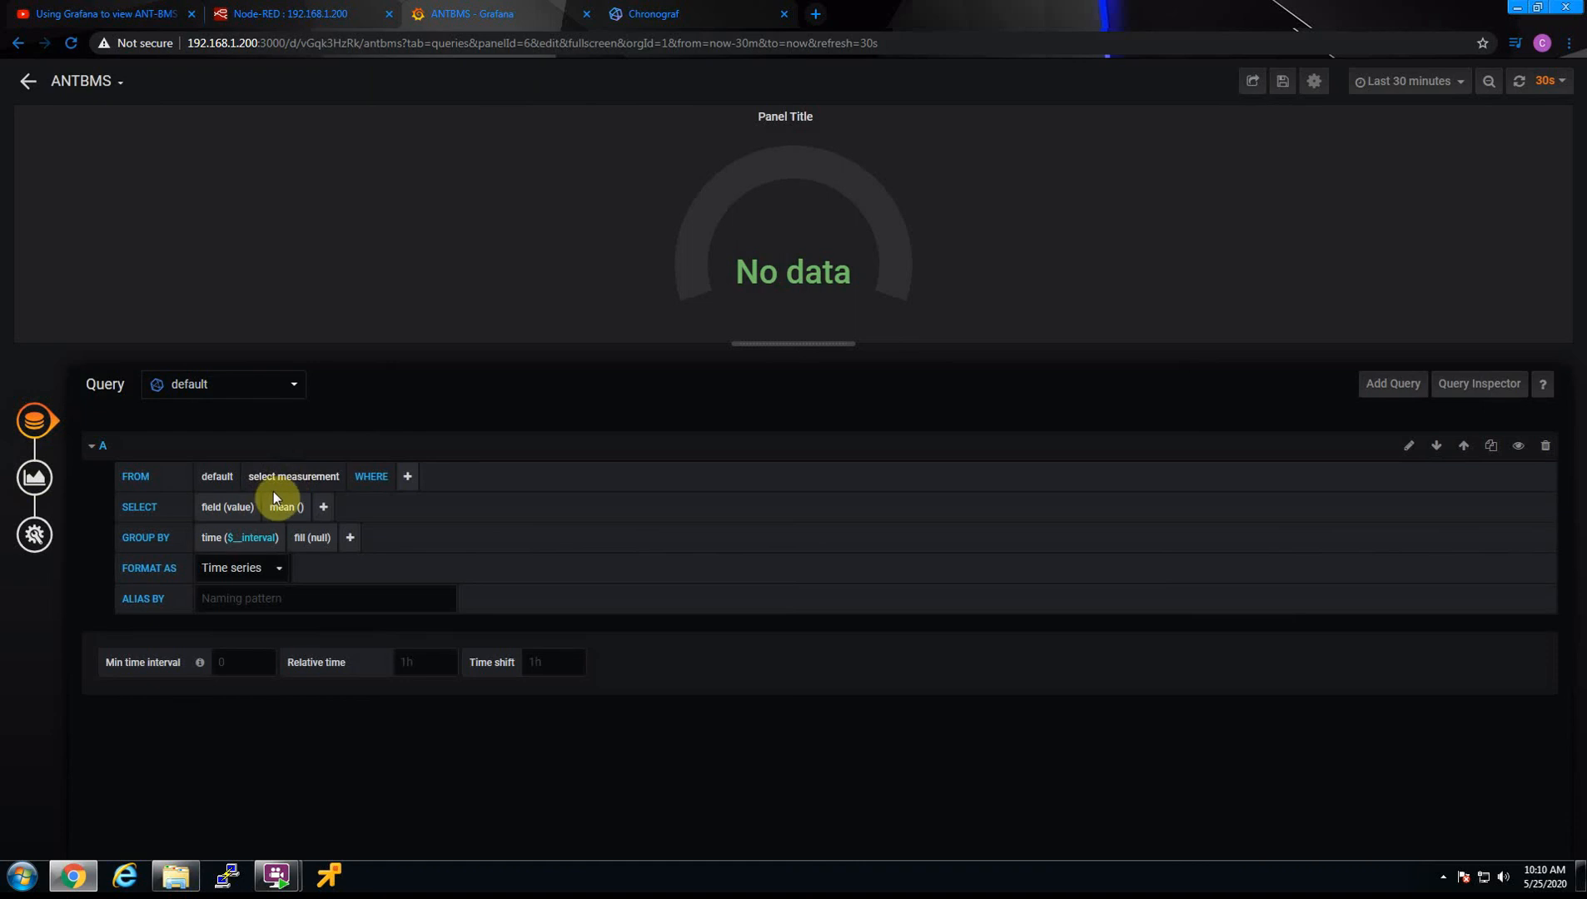
pyautogui.click(290, 473)
pyautogui.click(277, 505)
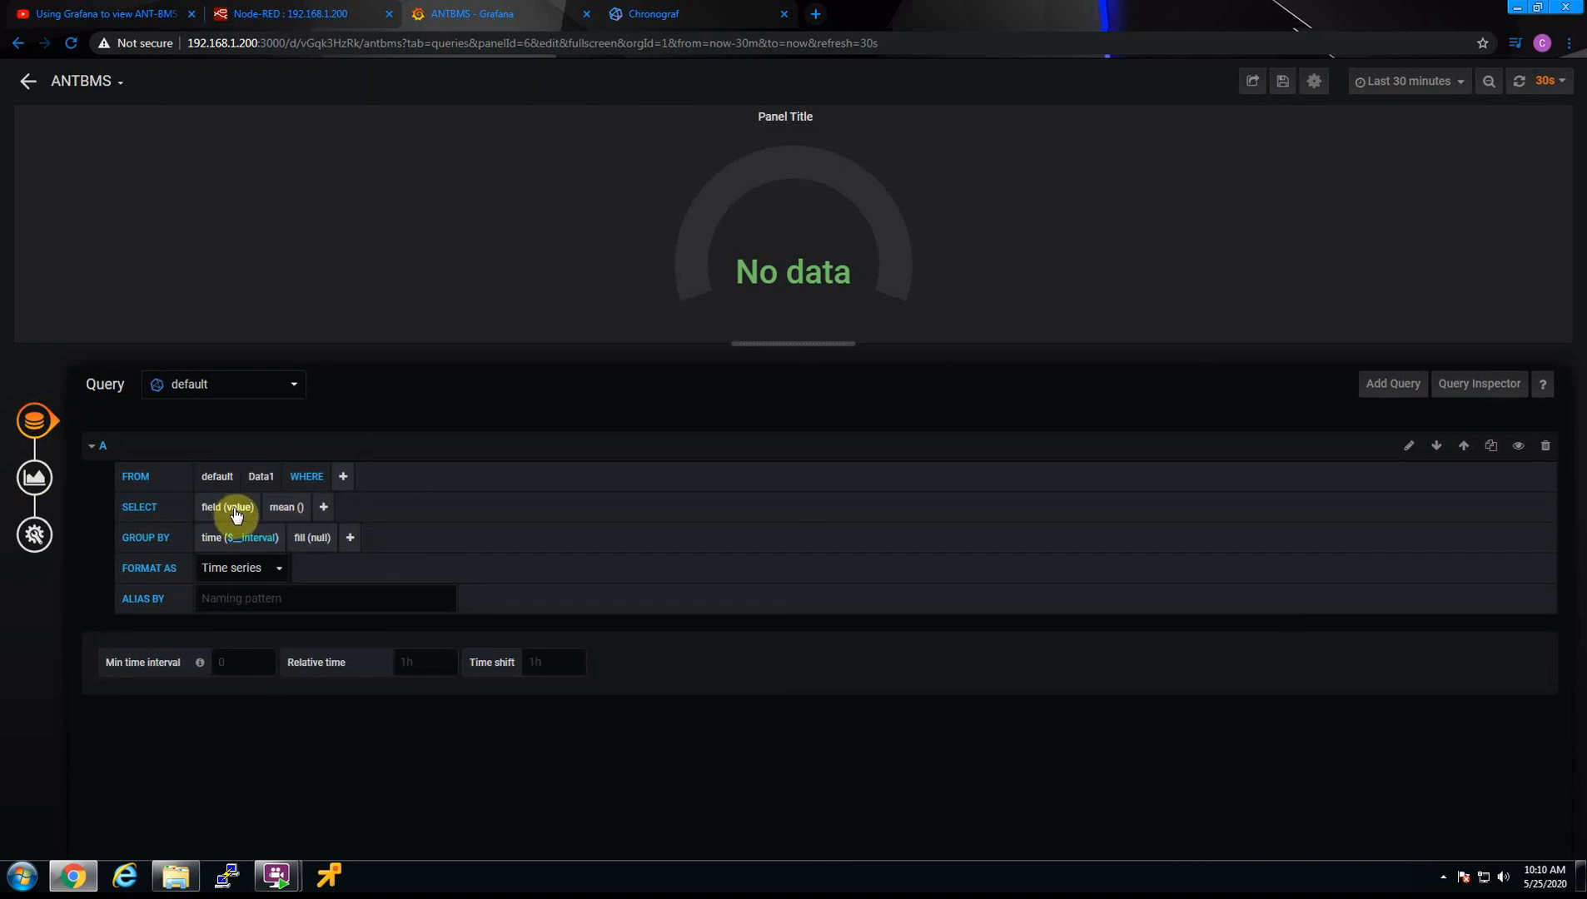
pyautogui.click(237, 510)
pyautogui.scroll(-5, 283, 658)
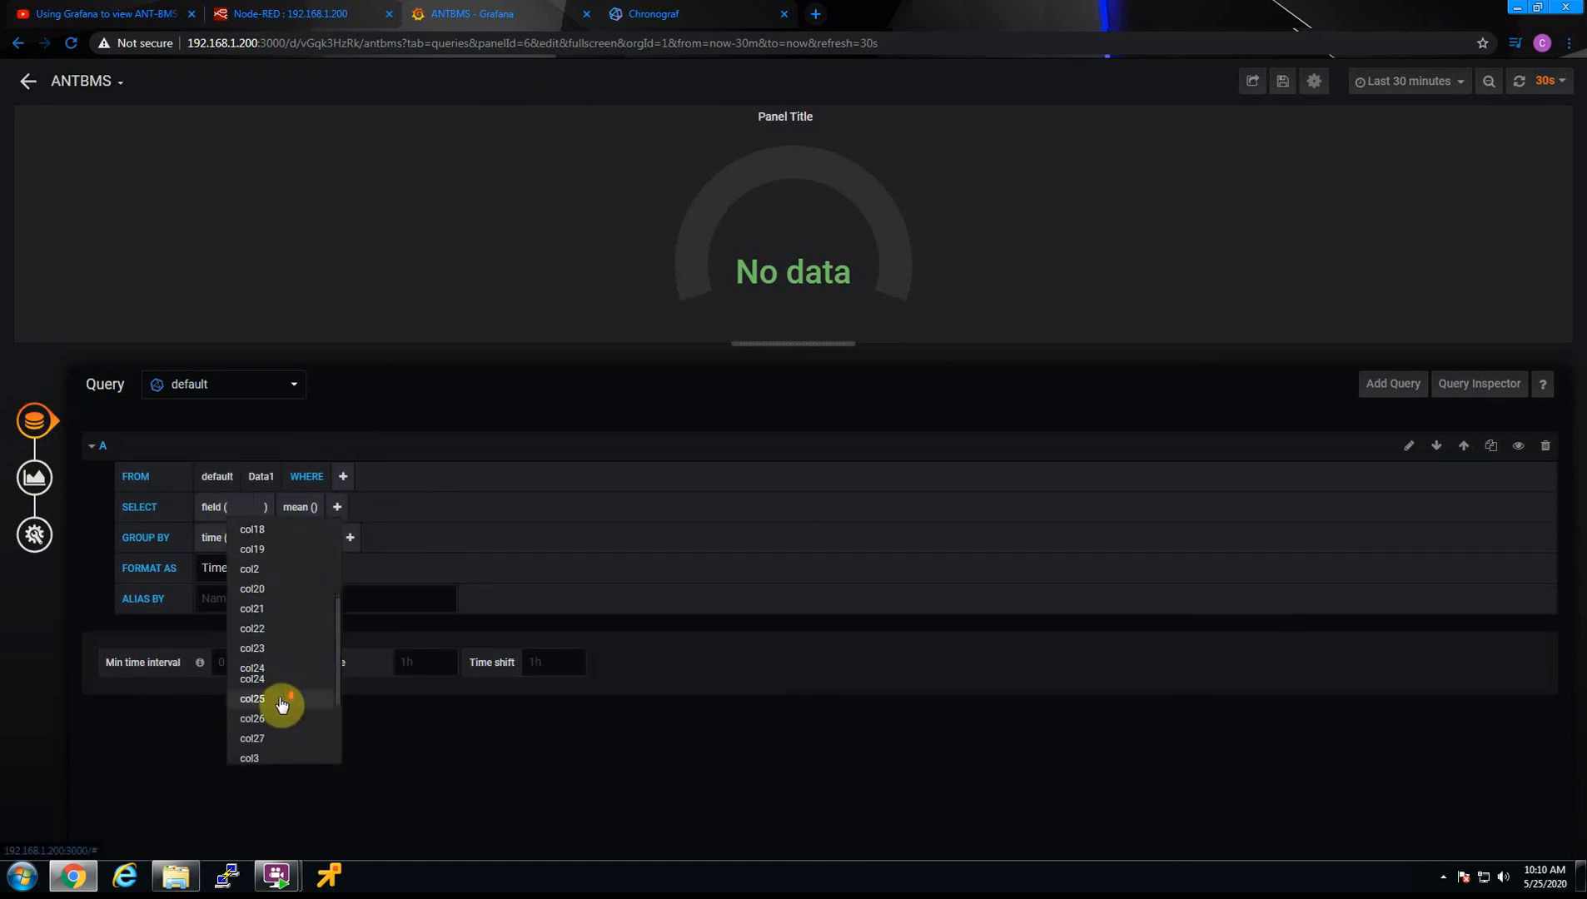
pyautogui.scroll(-3, 281, 706)
pyautogui.click(265, 743)
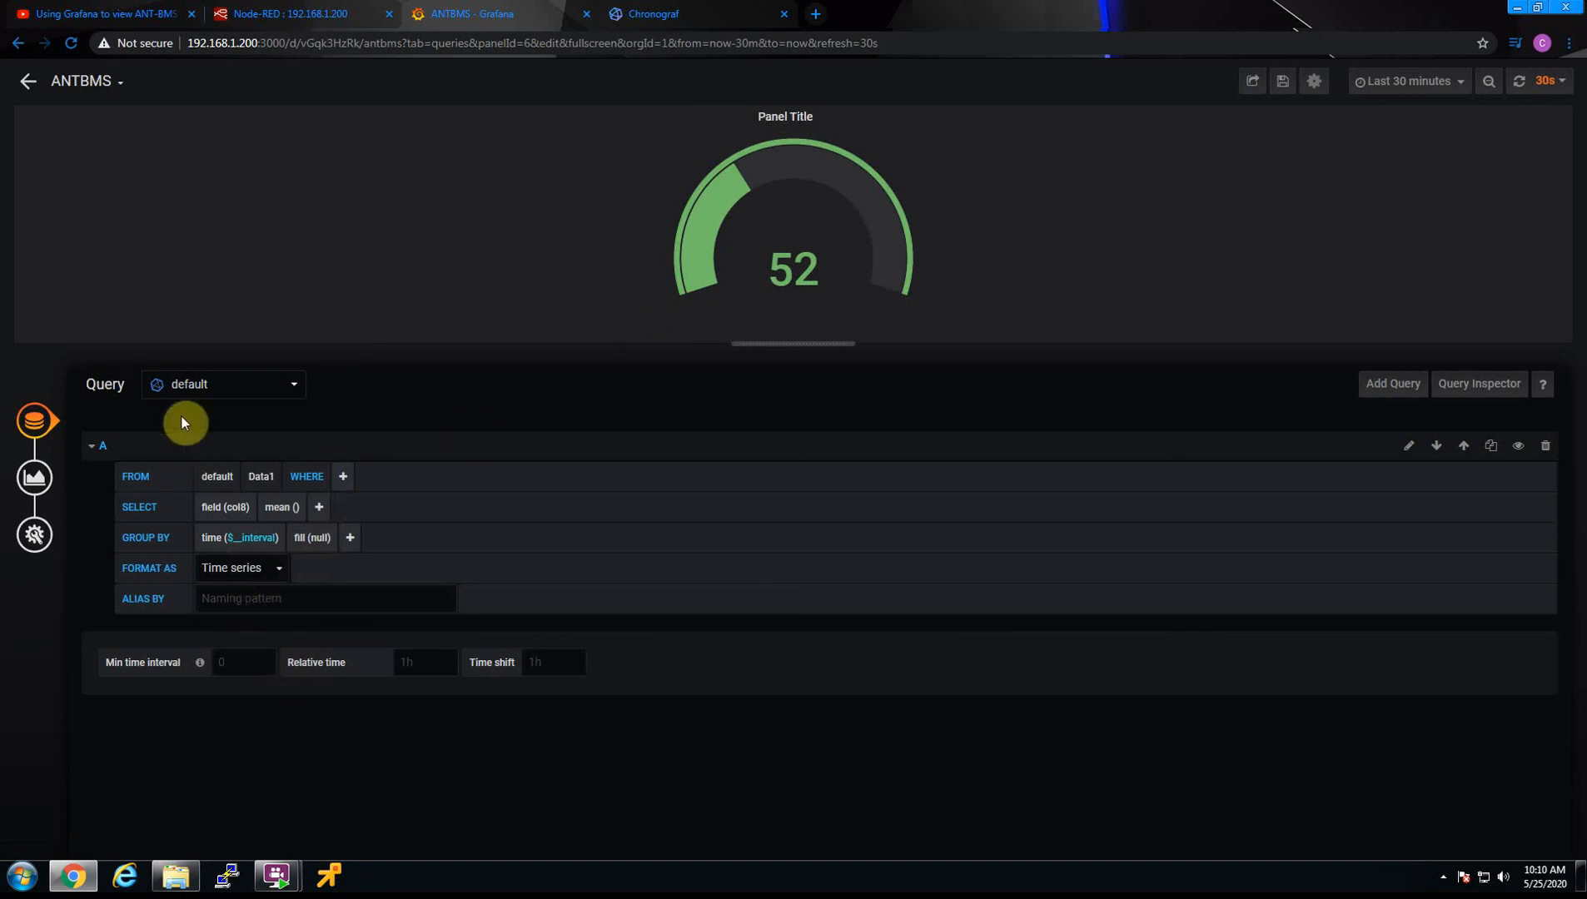
# Set the gauge's minimum to 46 and its maximum to 58
pyautogui.click(38, 477)
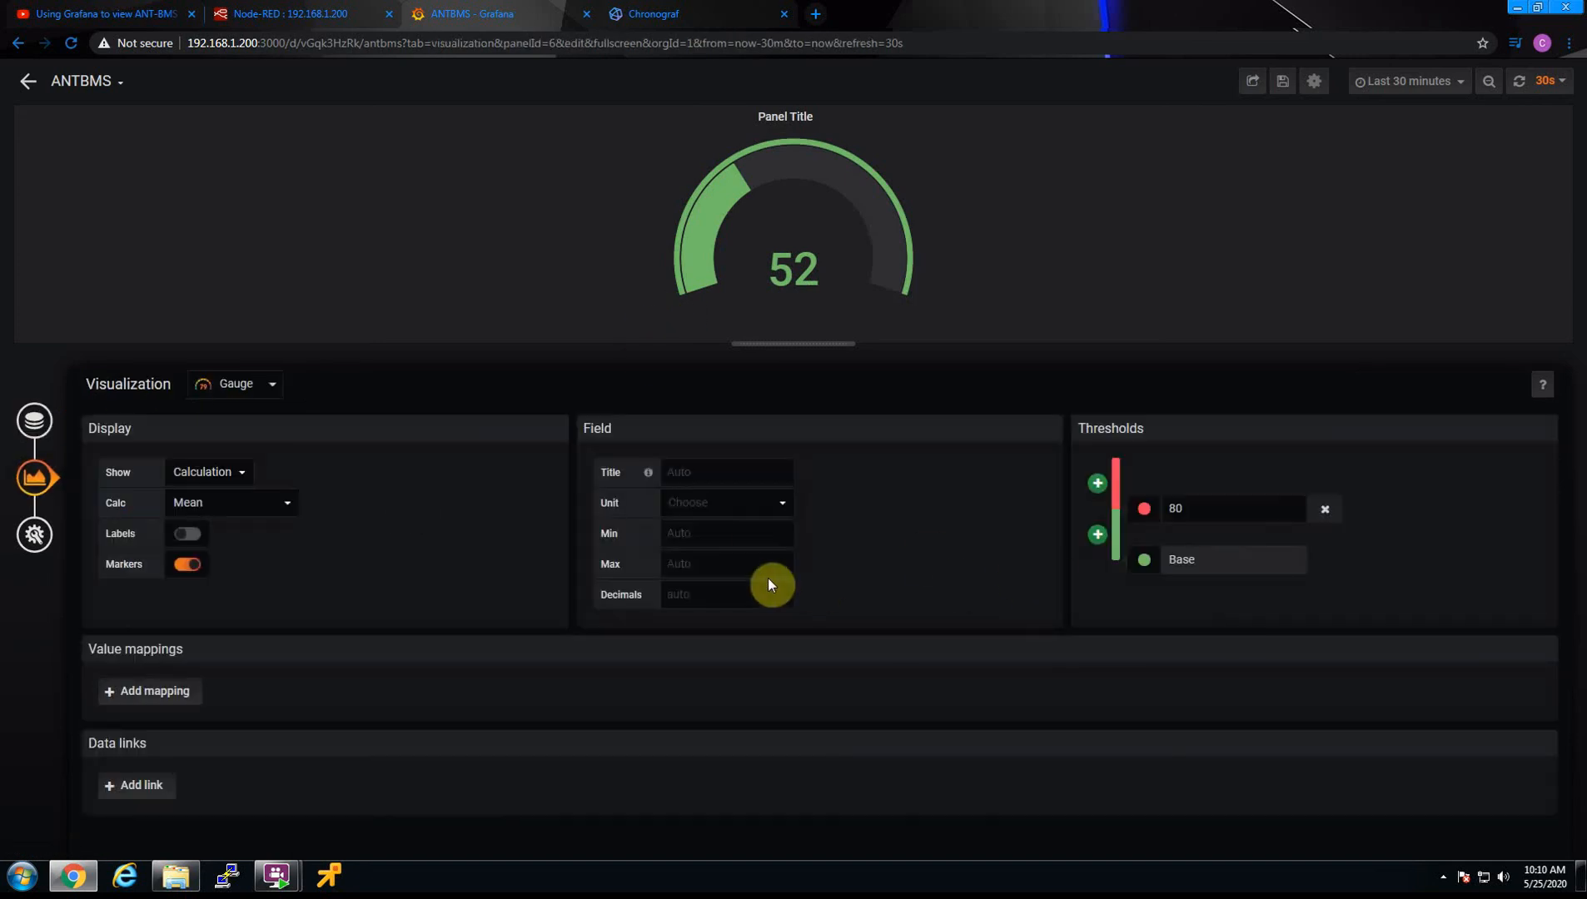
pyautogui.click(710, 534)
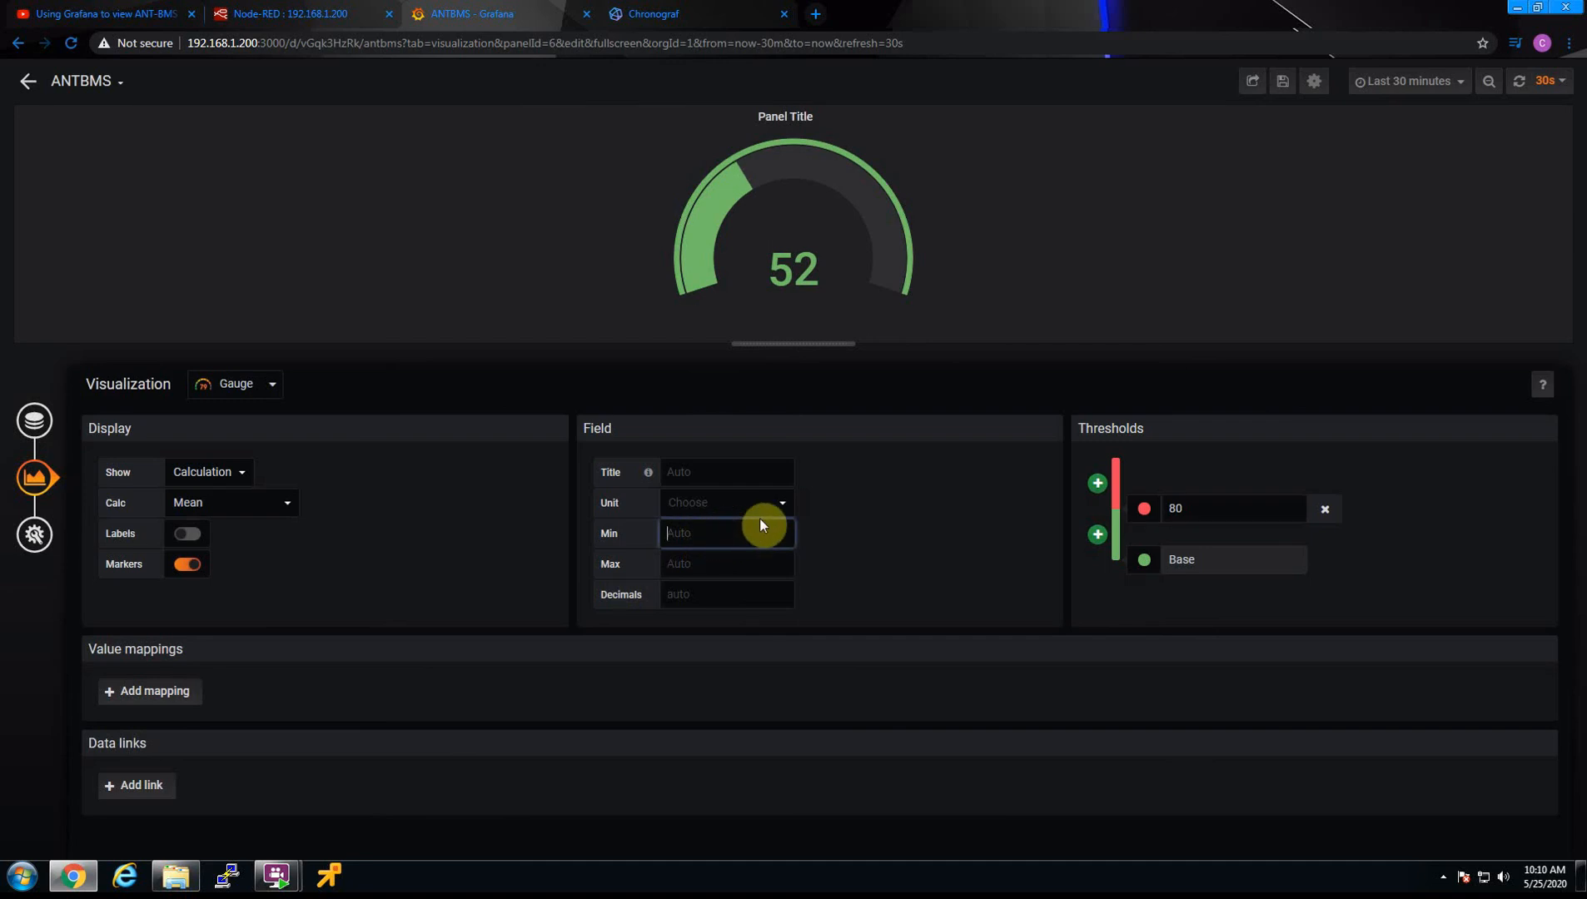
pyautogui.write('46')
pyautogui.click(739, 568)
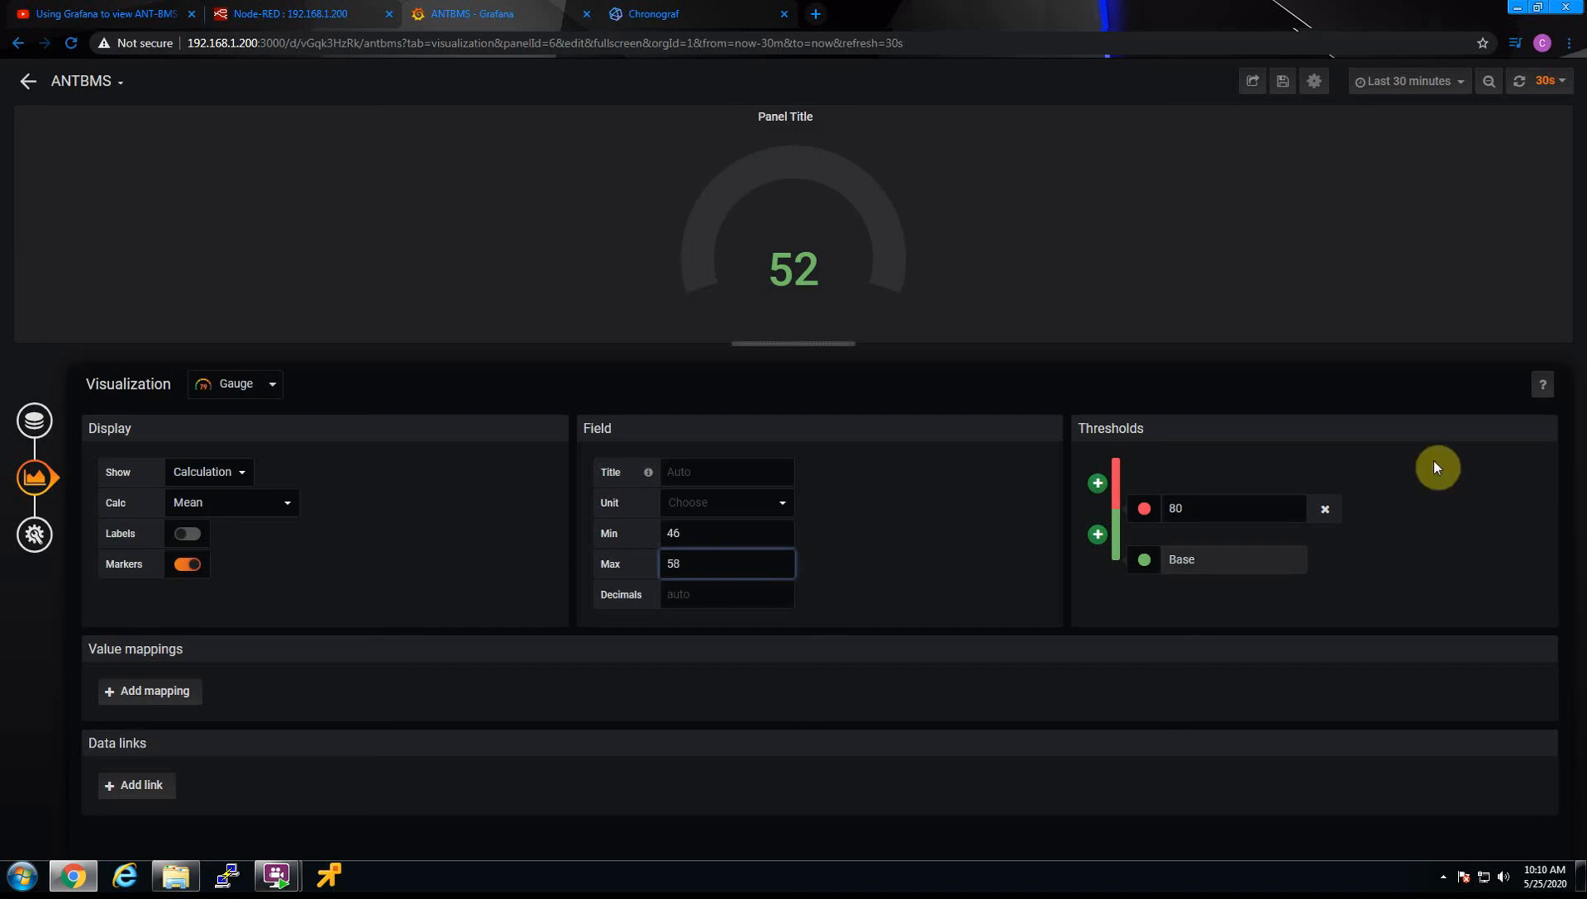
pyautogui.click(1048, 500)
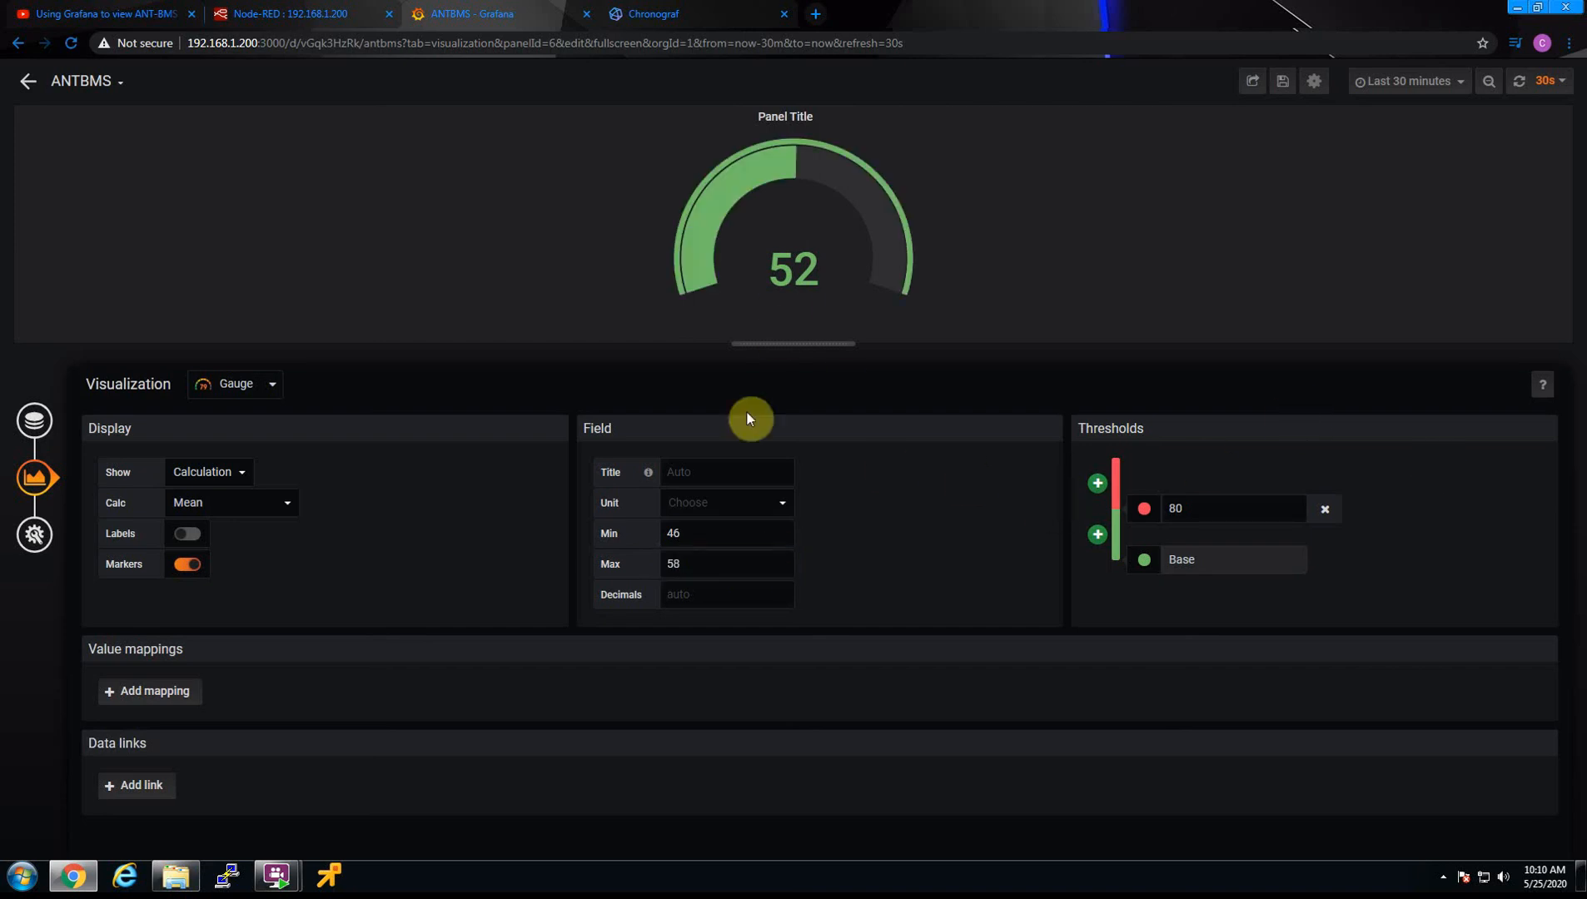
# Set the gauge's field title to Pack Voltage
pyautogui.click(711, 472)
pyautogui.write('Batt')
pyautogui.press('BackSpace')
pyautogui.press('BackSpace')
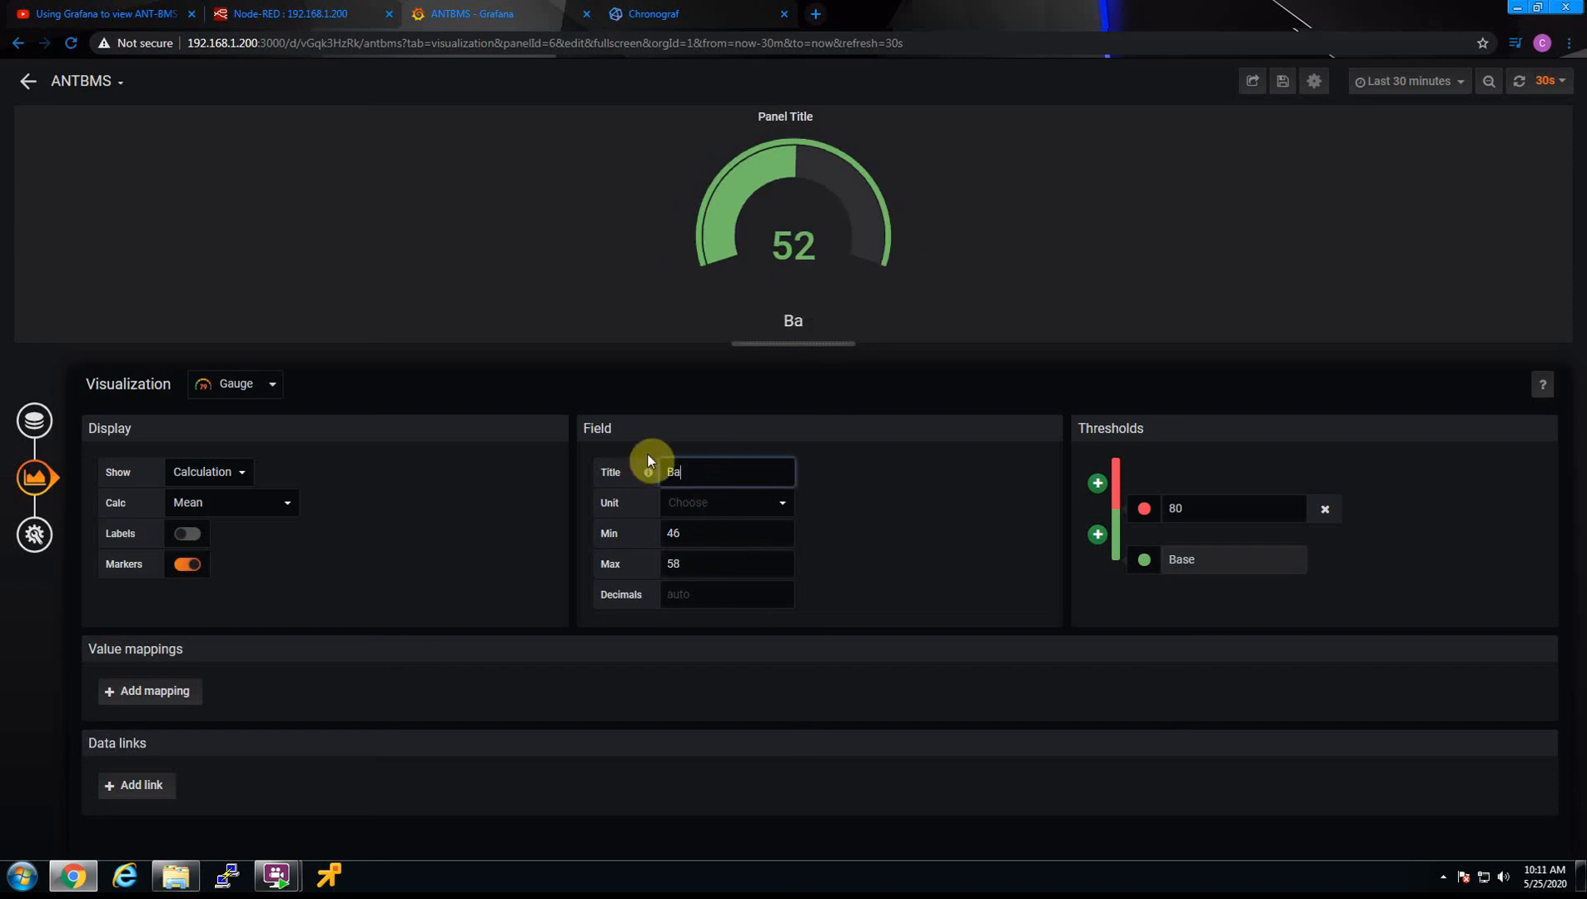
pyautogui.press('BackSpace')
pyautogui.press('BackSpace')
pyautogui.write('Pack V')
pyautogui.press('BackSpace')
pyautogui.write('Voltage')
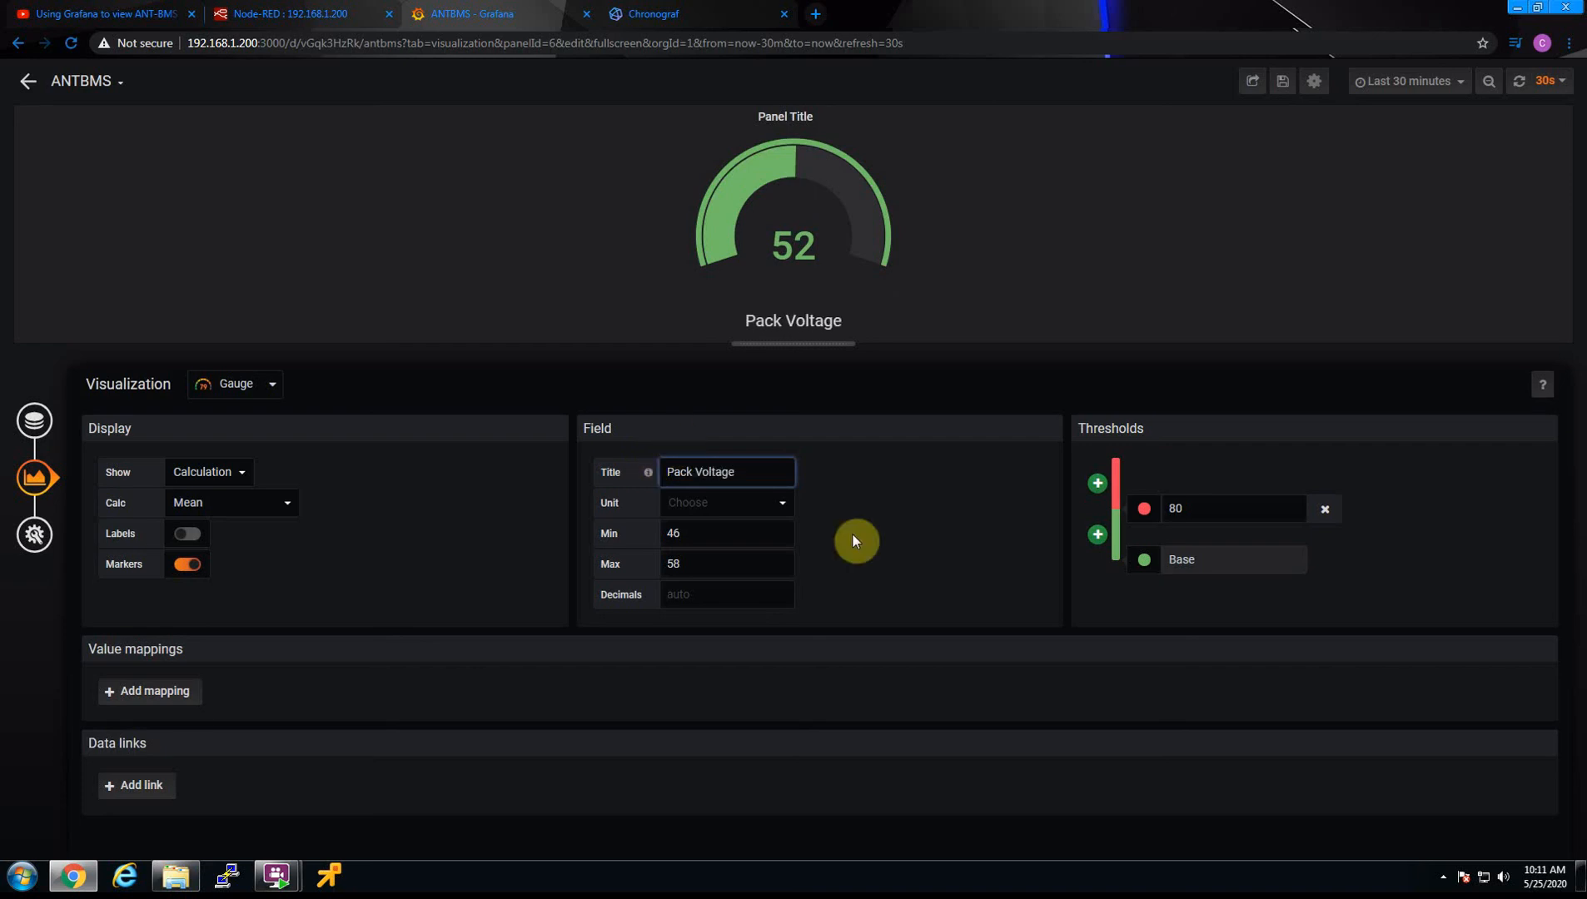
# Set the number of decimals shown on the gauge to 1
pyautogui.click(718, 591)
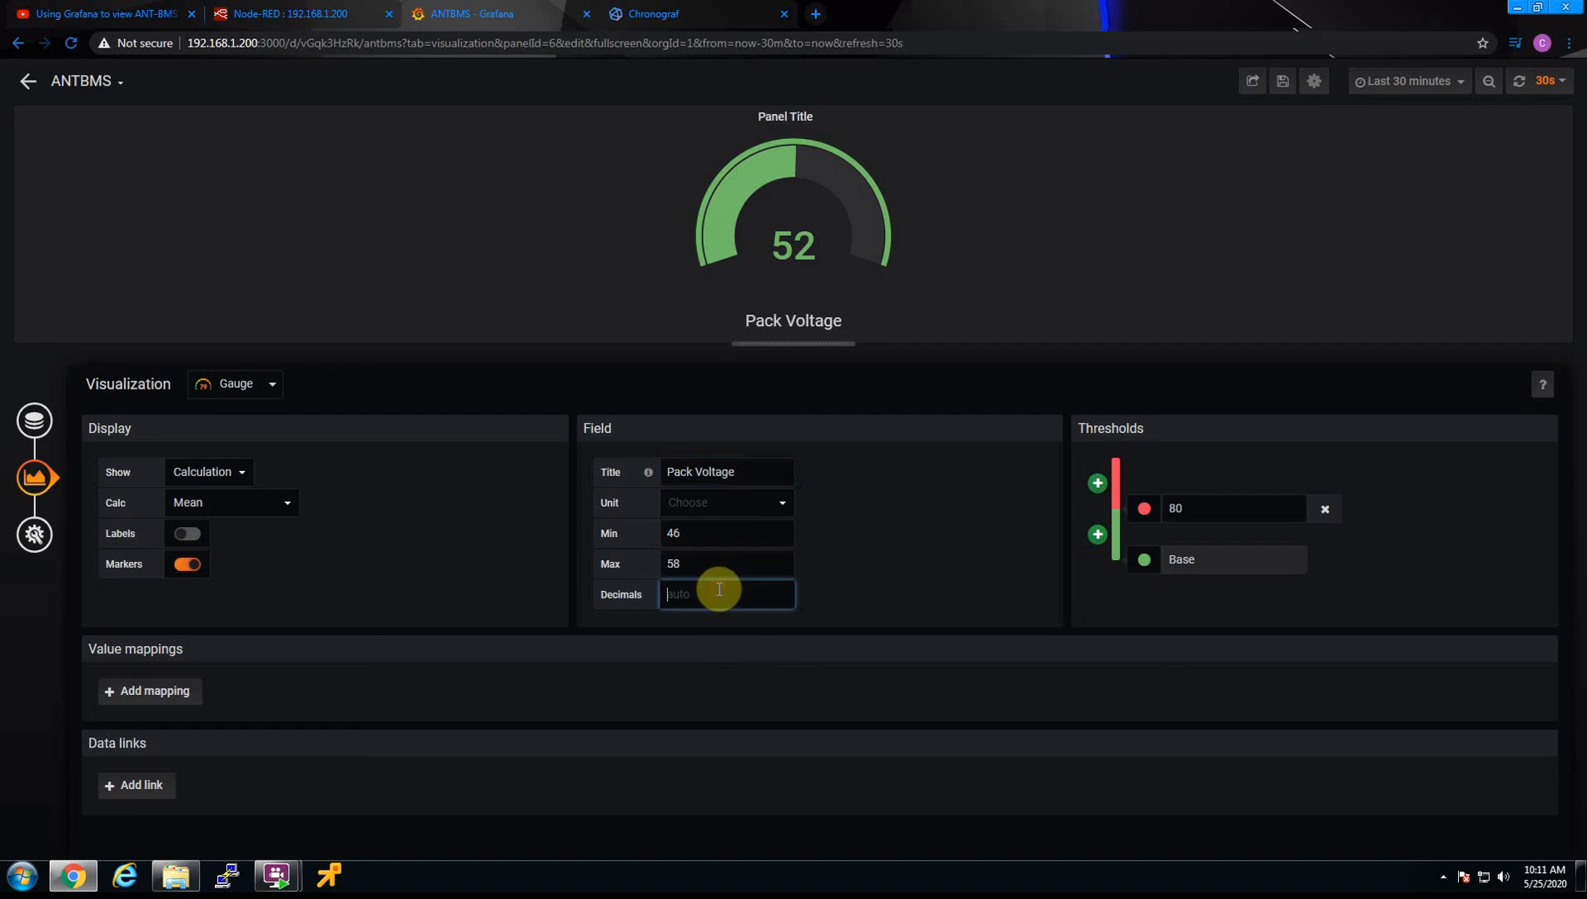
pyautogui.write('1')
pyautogui.click(1002, 534)
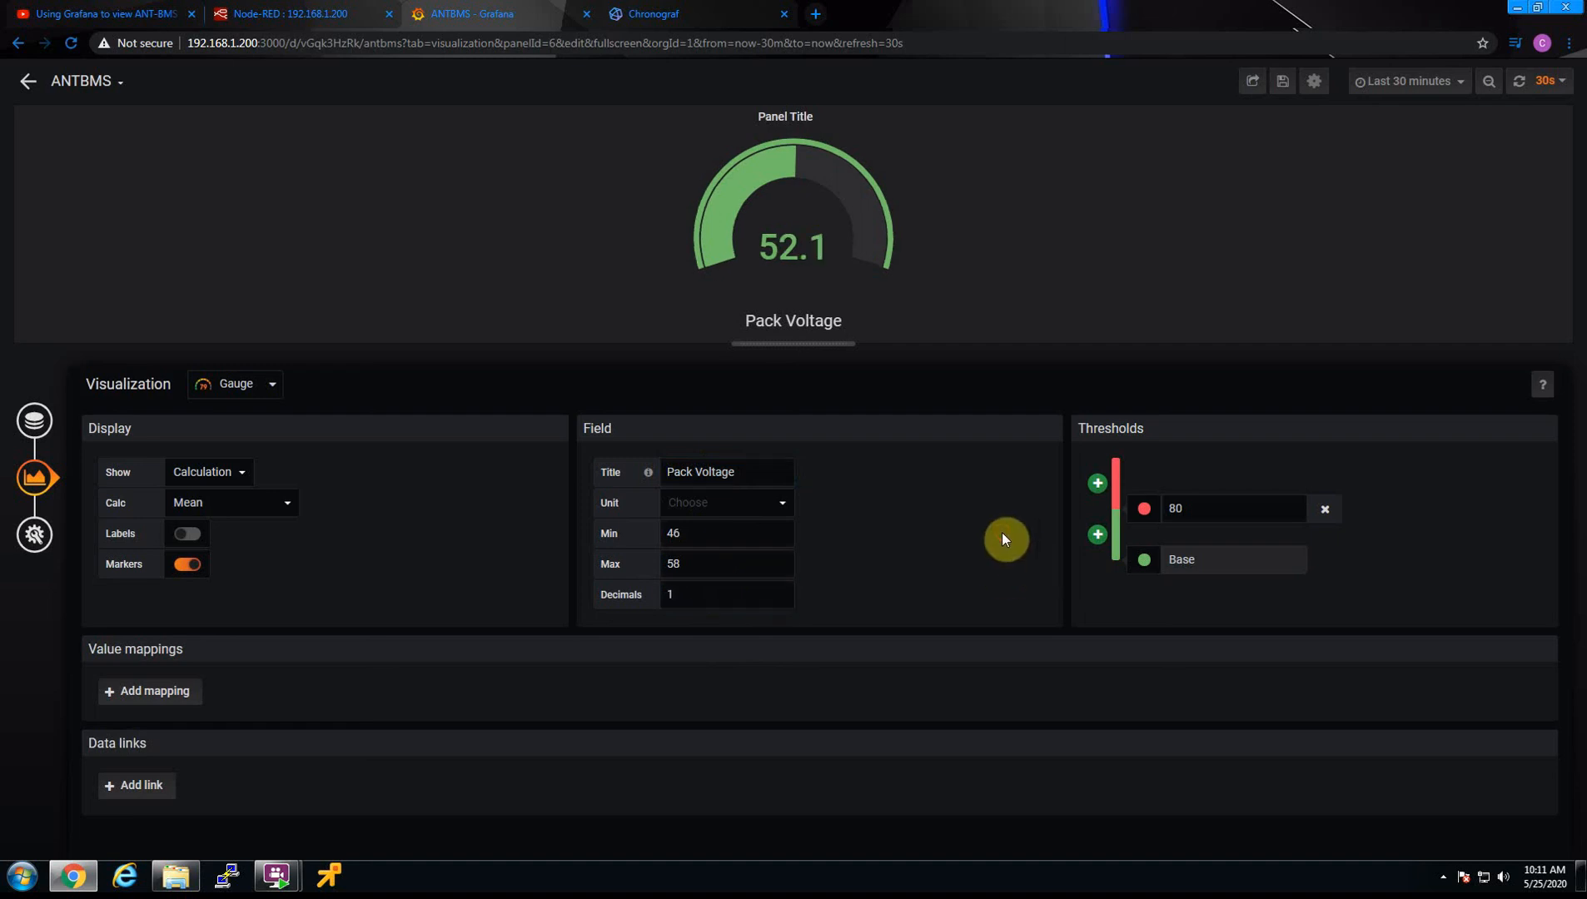
# Set the gauge's red threshold to 90
pyautogui.click(1186, 508)
pyautogui.doubleClick(1175, 508)
pyautogui.write('90')
pyautogui.click(1207, 216)
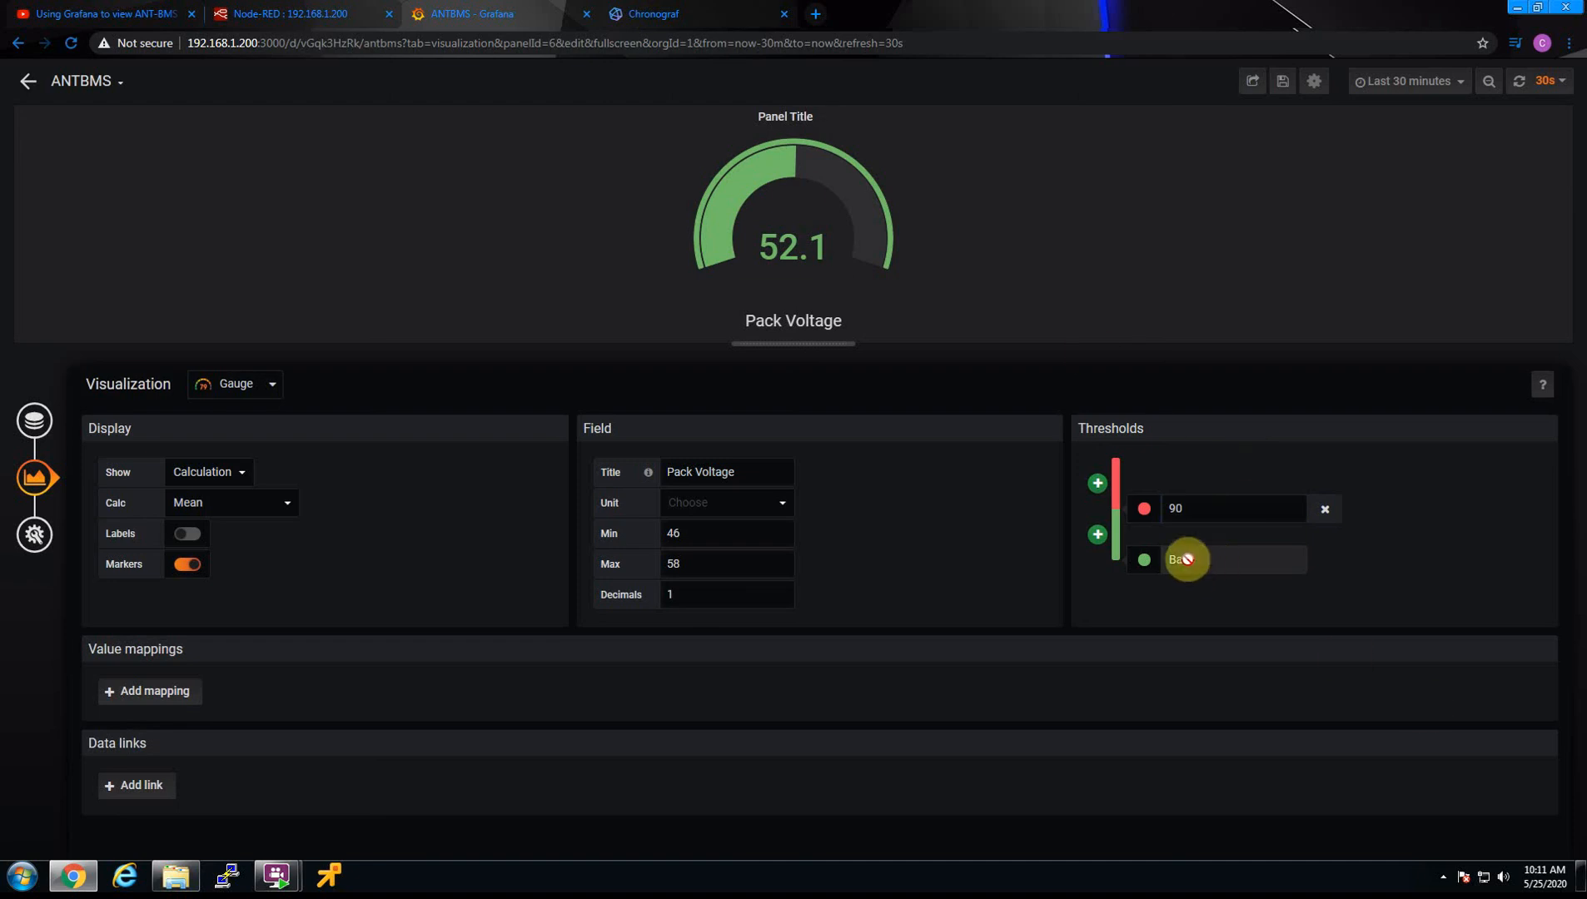
# Add an intermediate orange threshold above Base at 48 and set the red threshold to 57
pyautogui.click(1095, 538)
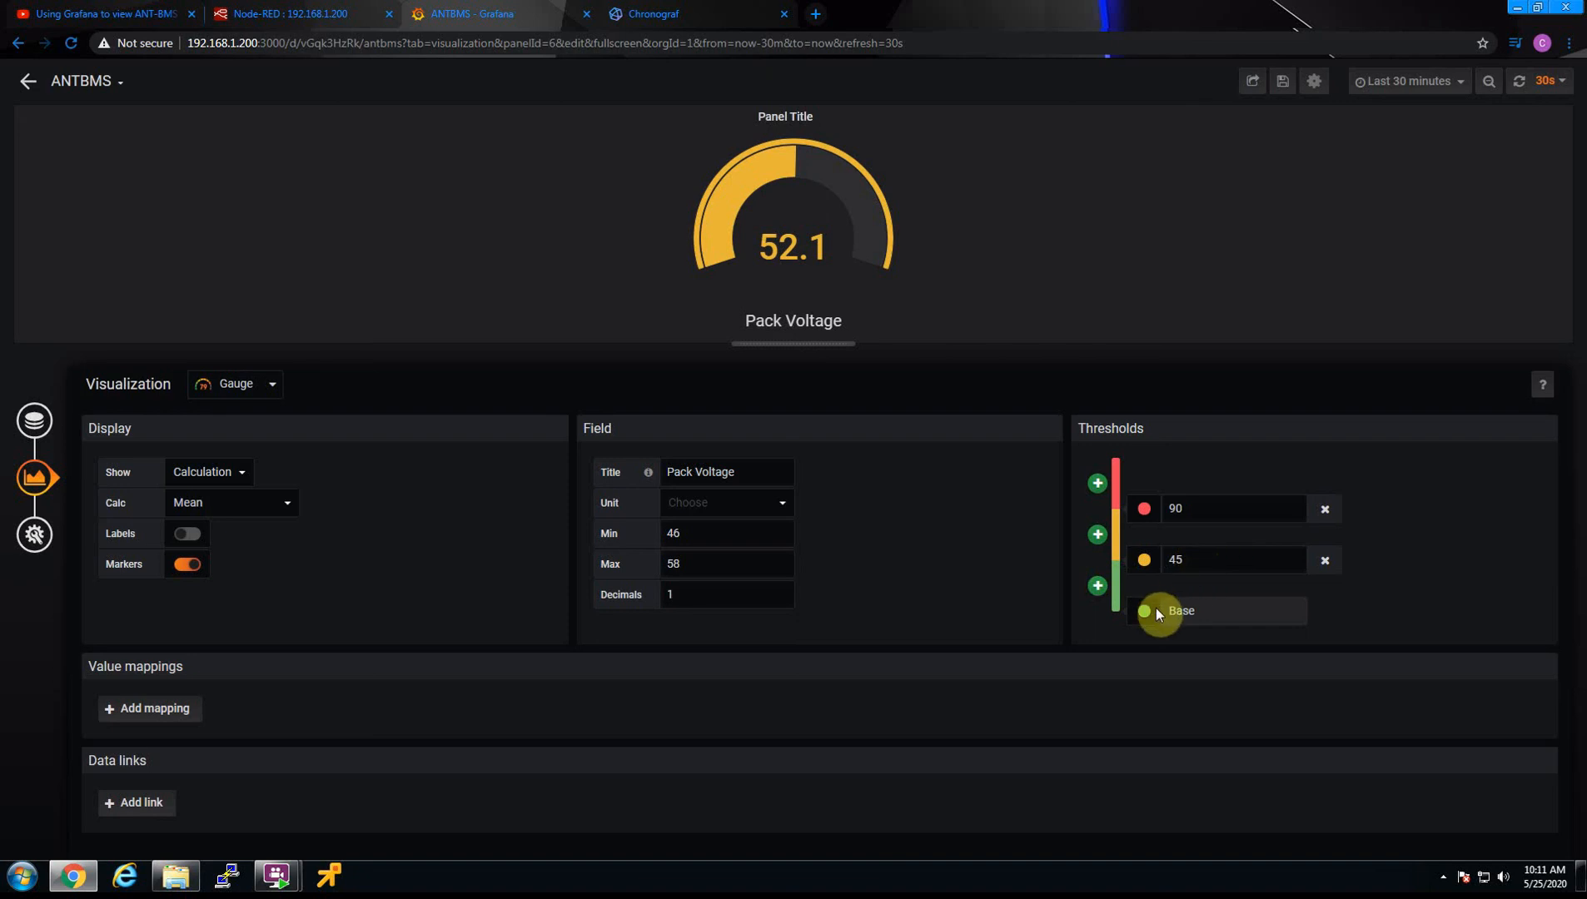
pyautogui.click(1197, 610)
pyautogui.moveTo(1195, 509); pyautogui.dragTo(1146, 510)
pyautogui.write('57')
pyautogui.moveTo(1184, 571)
pyautogui.mouseDown()
pyautogui.moveTo(1180, 556)
pyautogui.moveTo(1151, 570)
pyautogui.moveTo(1160, 618)
pyautogui.mouseUp()
pyautogui.write('48')
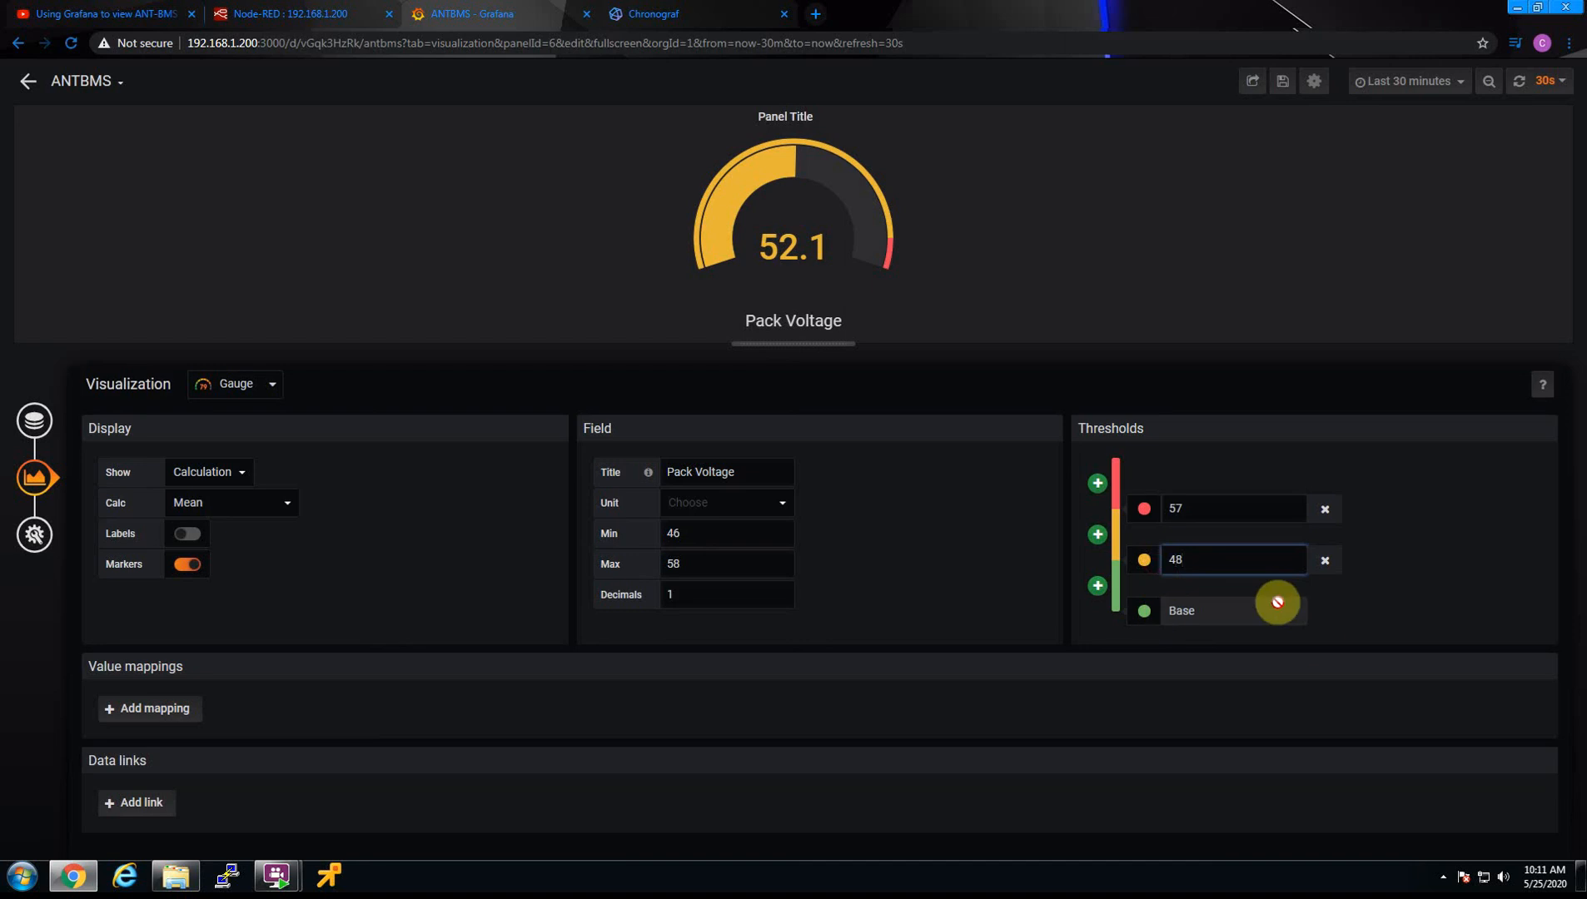
# Recolor the gauge's 48 threshold dark green and its Base threshold yellow
pyautogui.click(1216, 614)
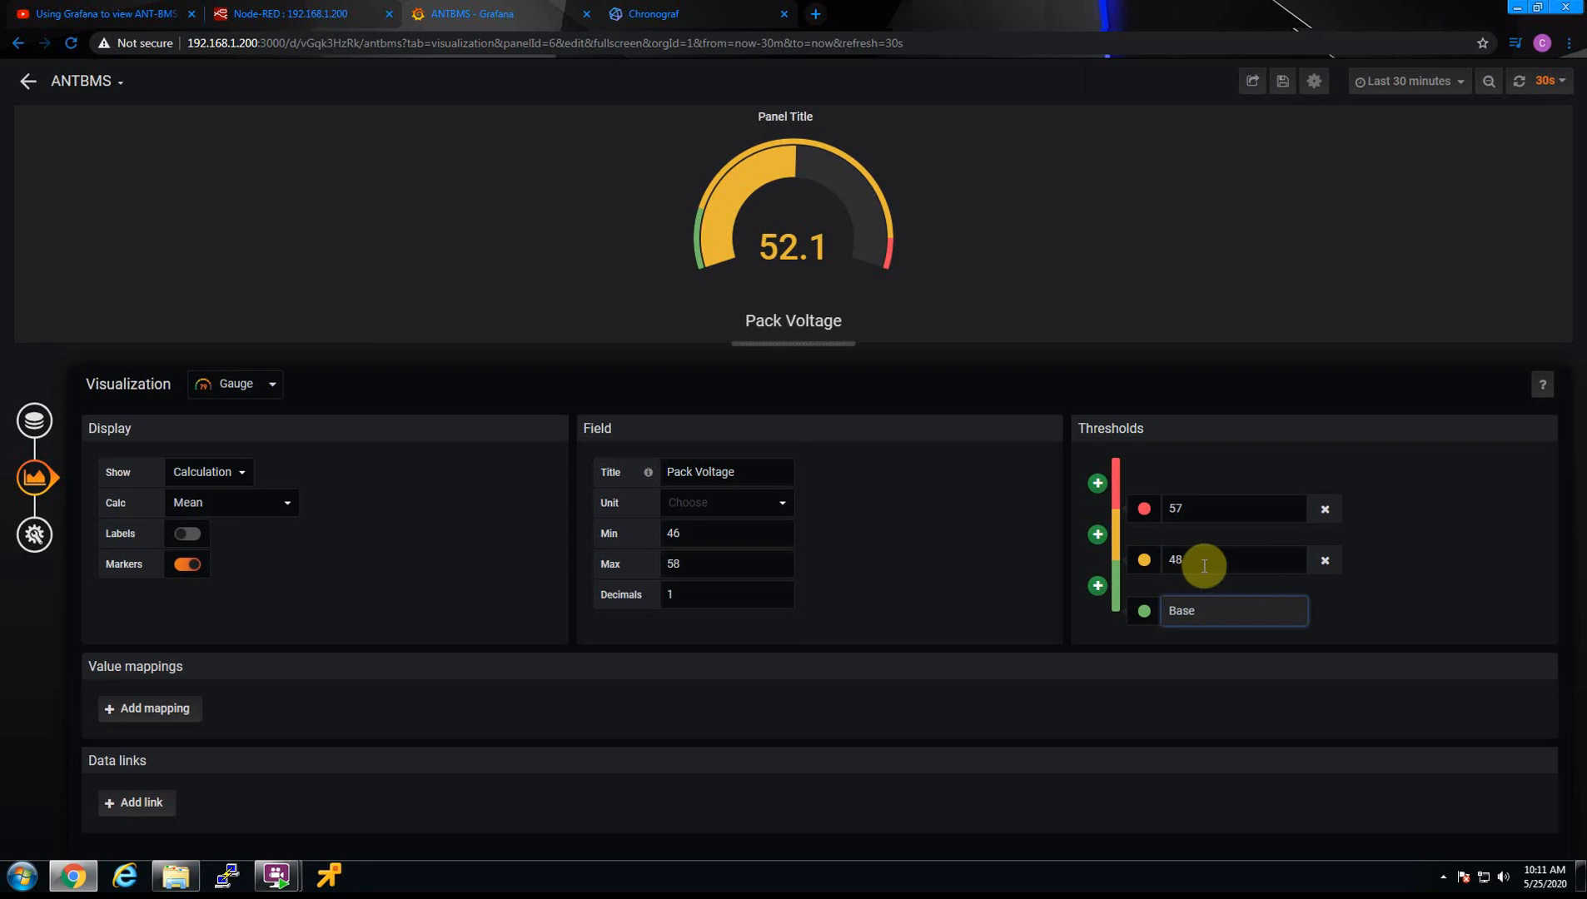
pyautogui.click(1110, 542)
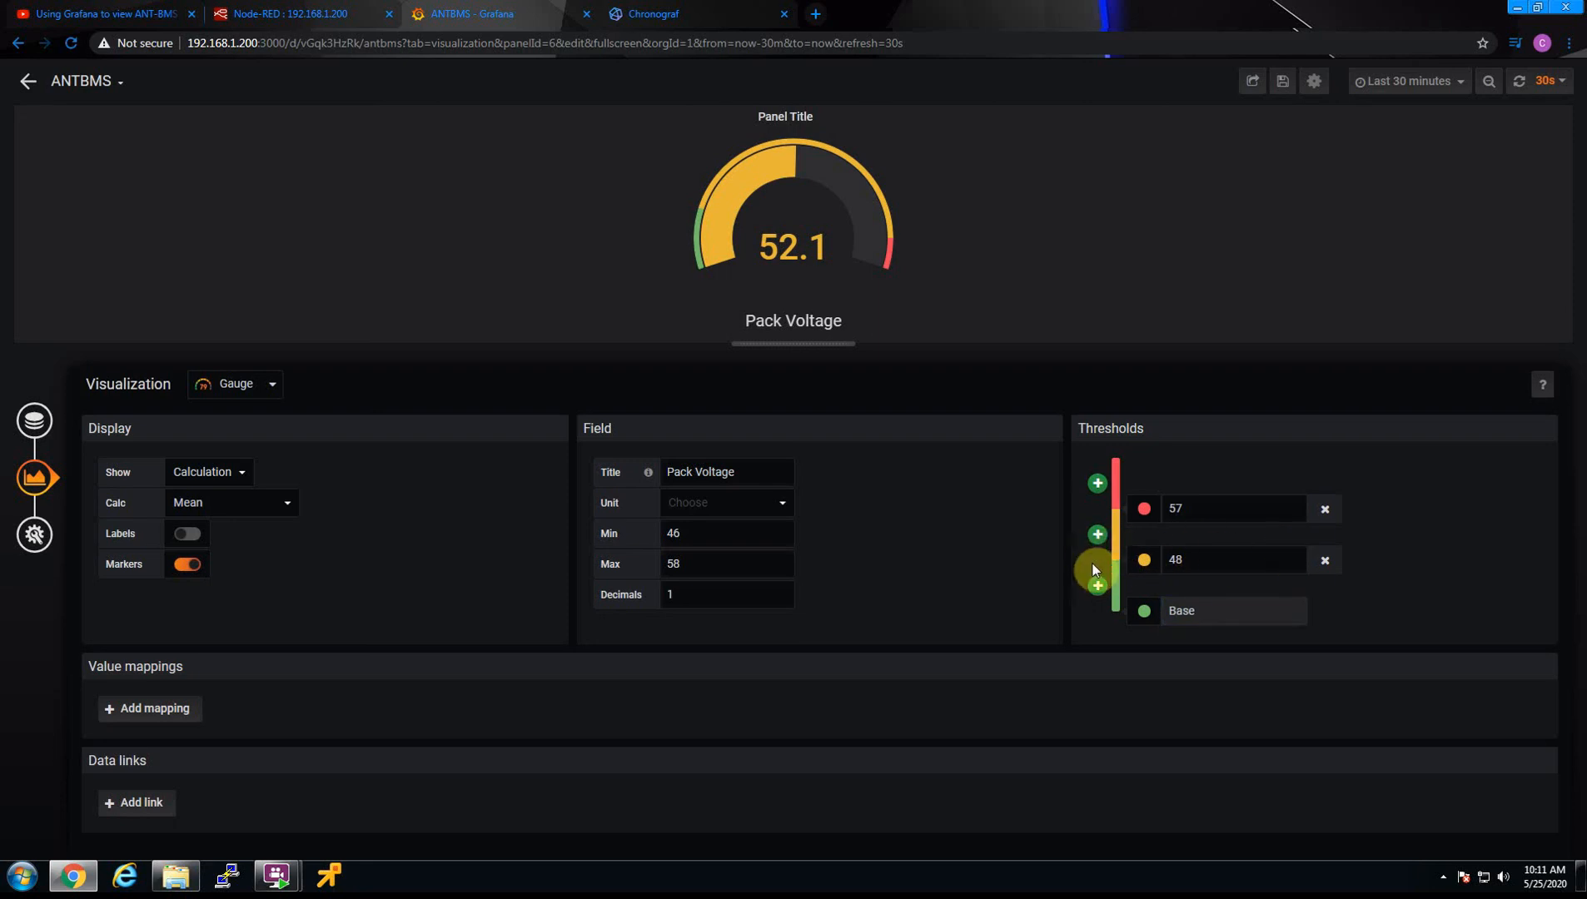
pyautogui.click(1154, 563)
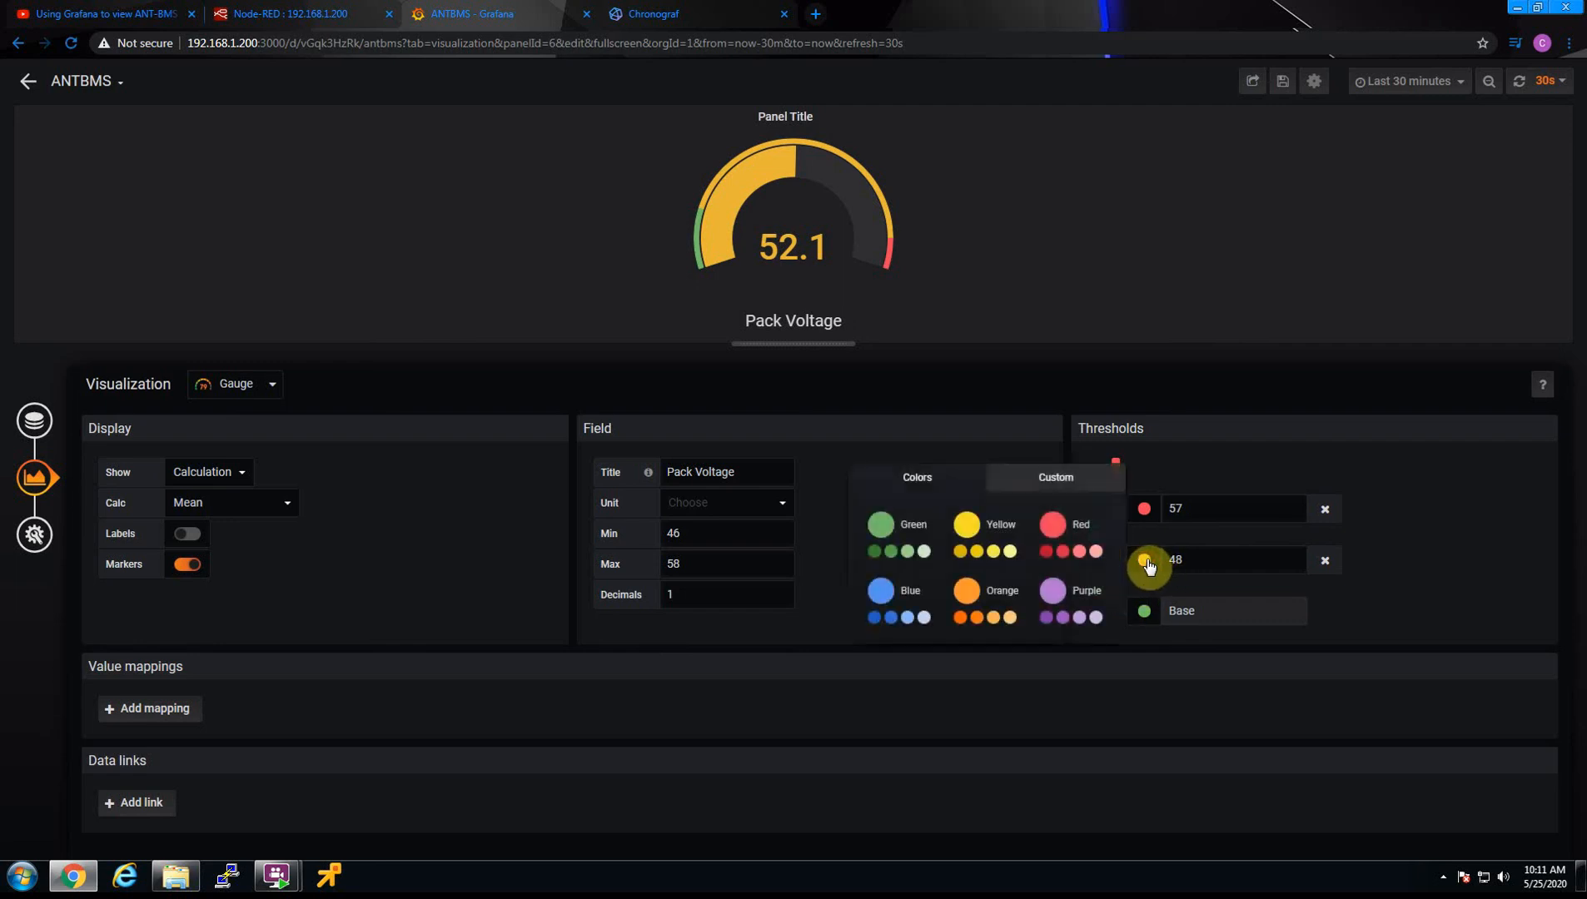
pyautogui.click(875, 539)
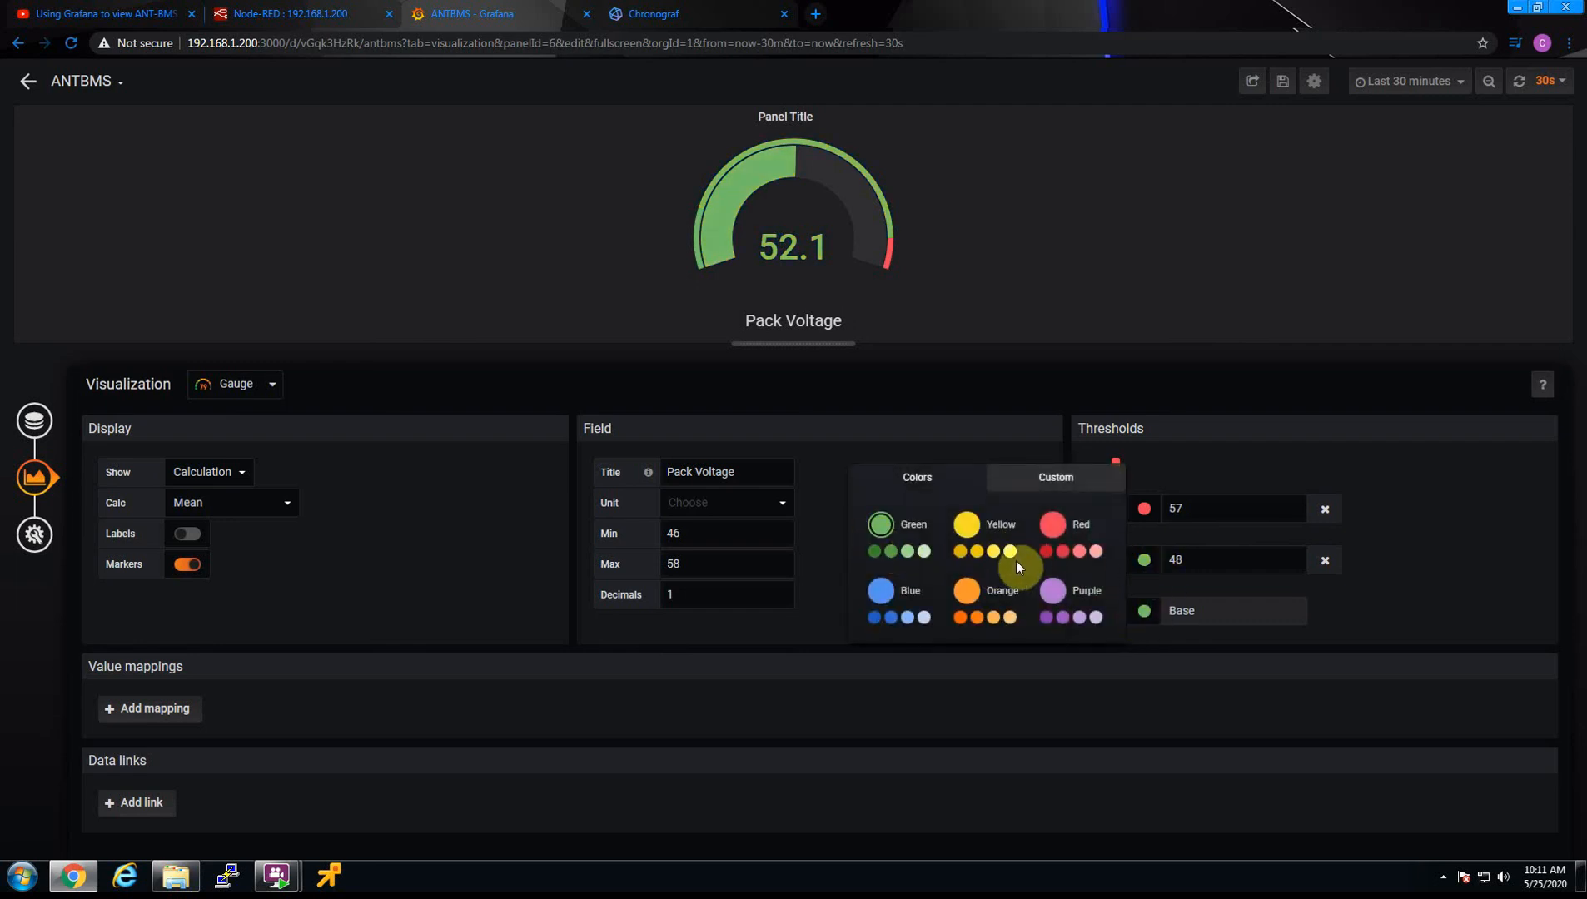
pyautogui.click(899, 551)
pyautogui.click(1148, 616)
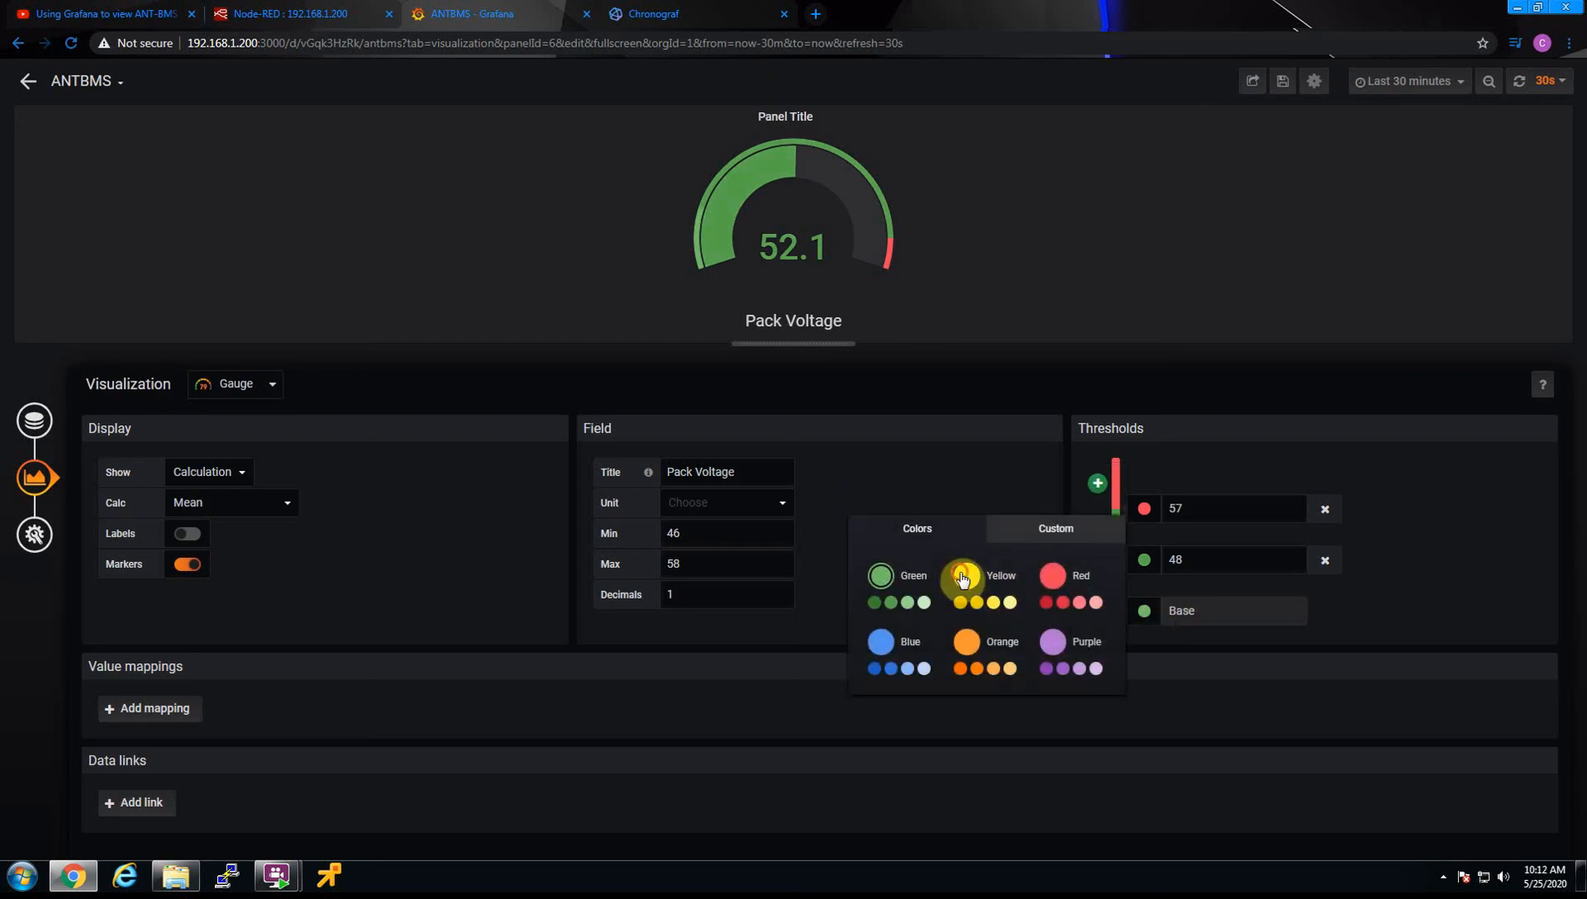
pyautogui.click(963, 577)
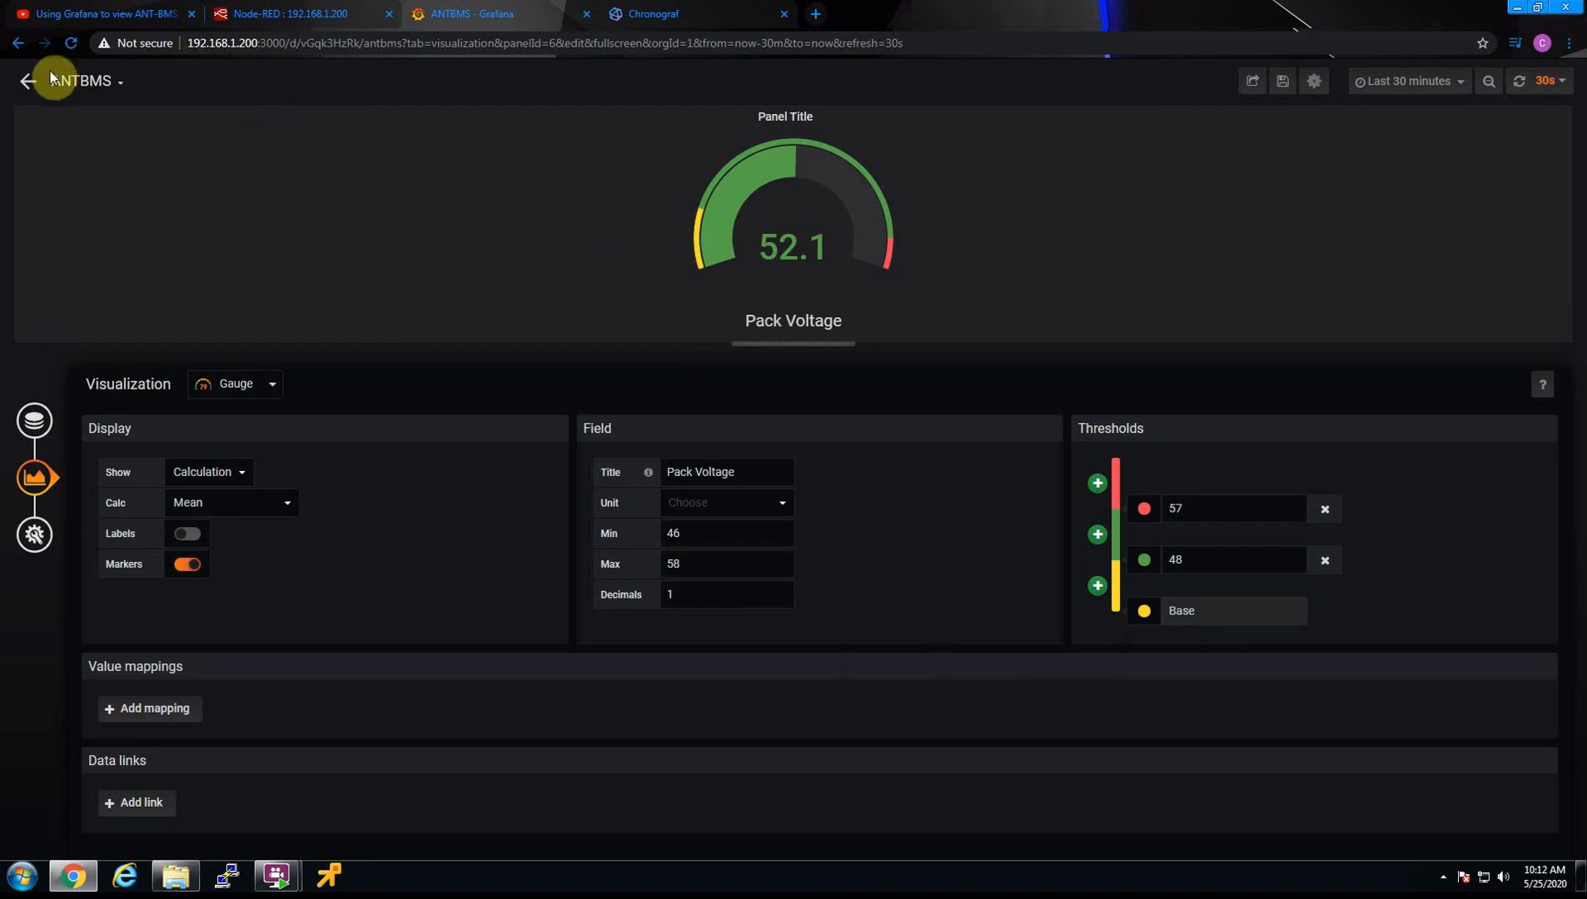
# Leave the gauge panel editor and save the changes to the ANTBMS dashboard
pyautogui.click(24, 89)
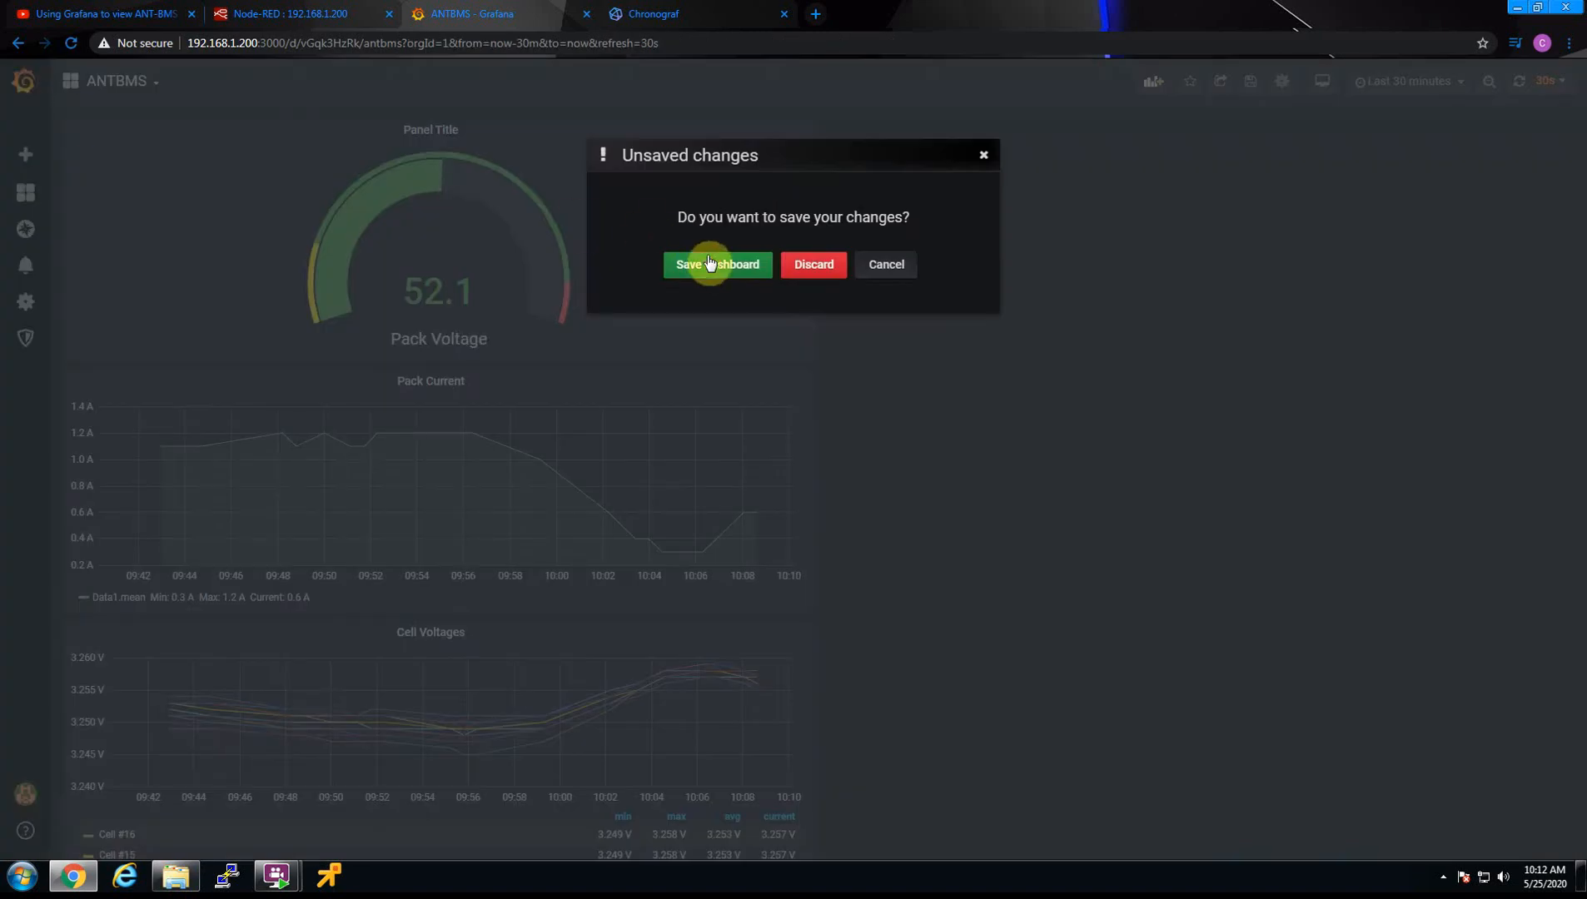
pyautogui.click(714, 263)
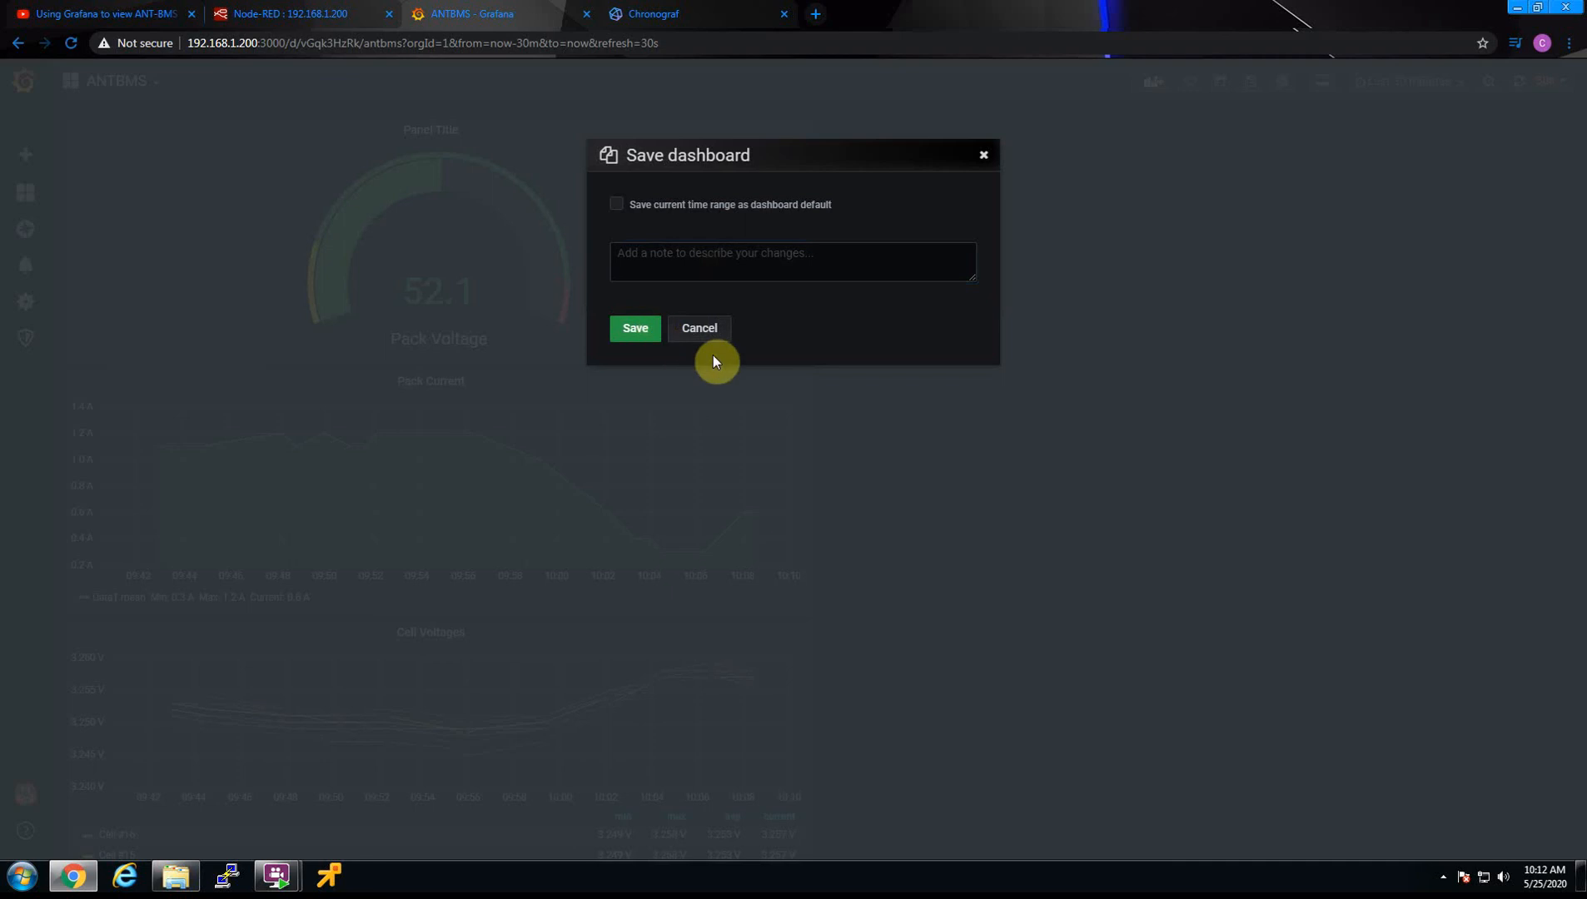
pyautogui.click(636, 330)
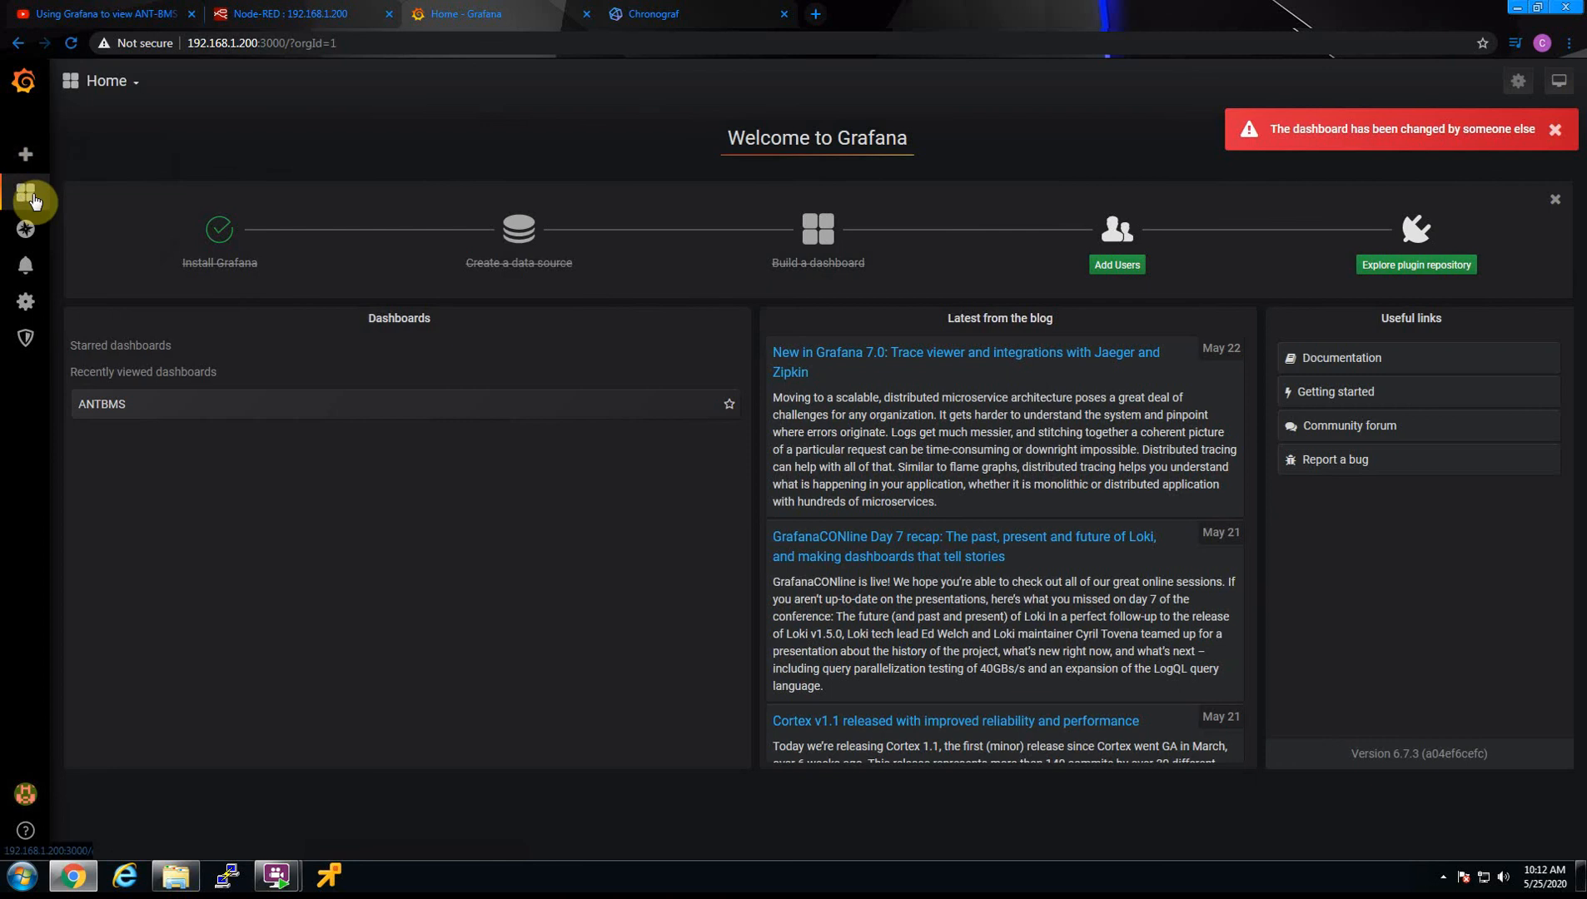
# Go to the Grafana home page, try to star ANTBMS among the recently viewed dashboards, and open that dashboard
pyautogui.moveTo(33, 202)
pyautogui.click(93, 221)
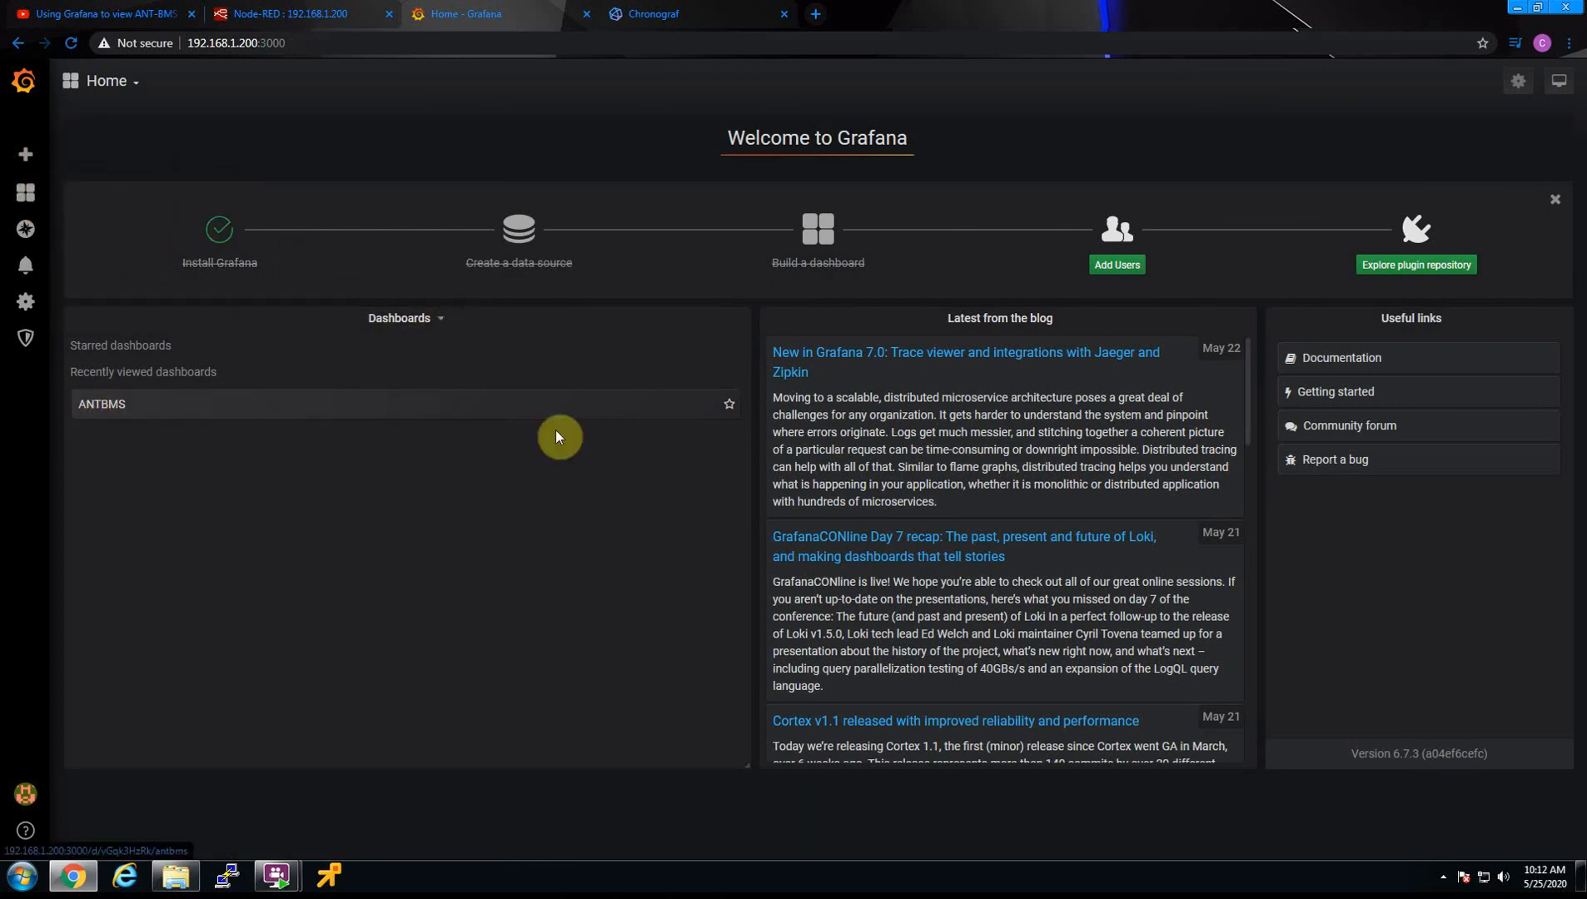
pyautogui.click(731, 414)
pyautogui.click(733, 412)
pyautogui.click(108, 404)
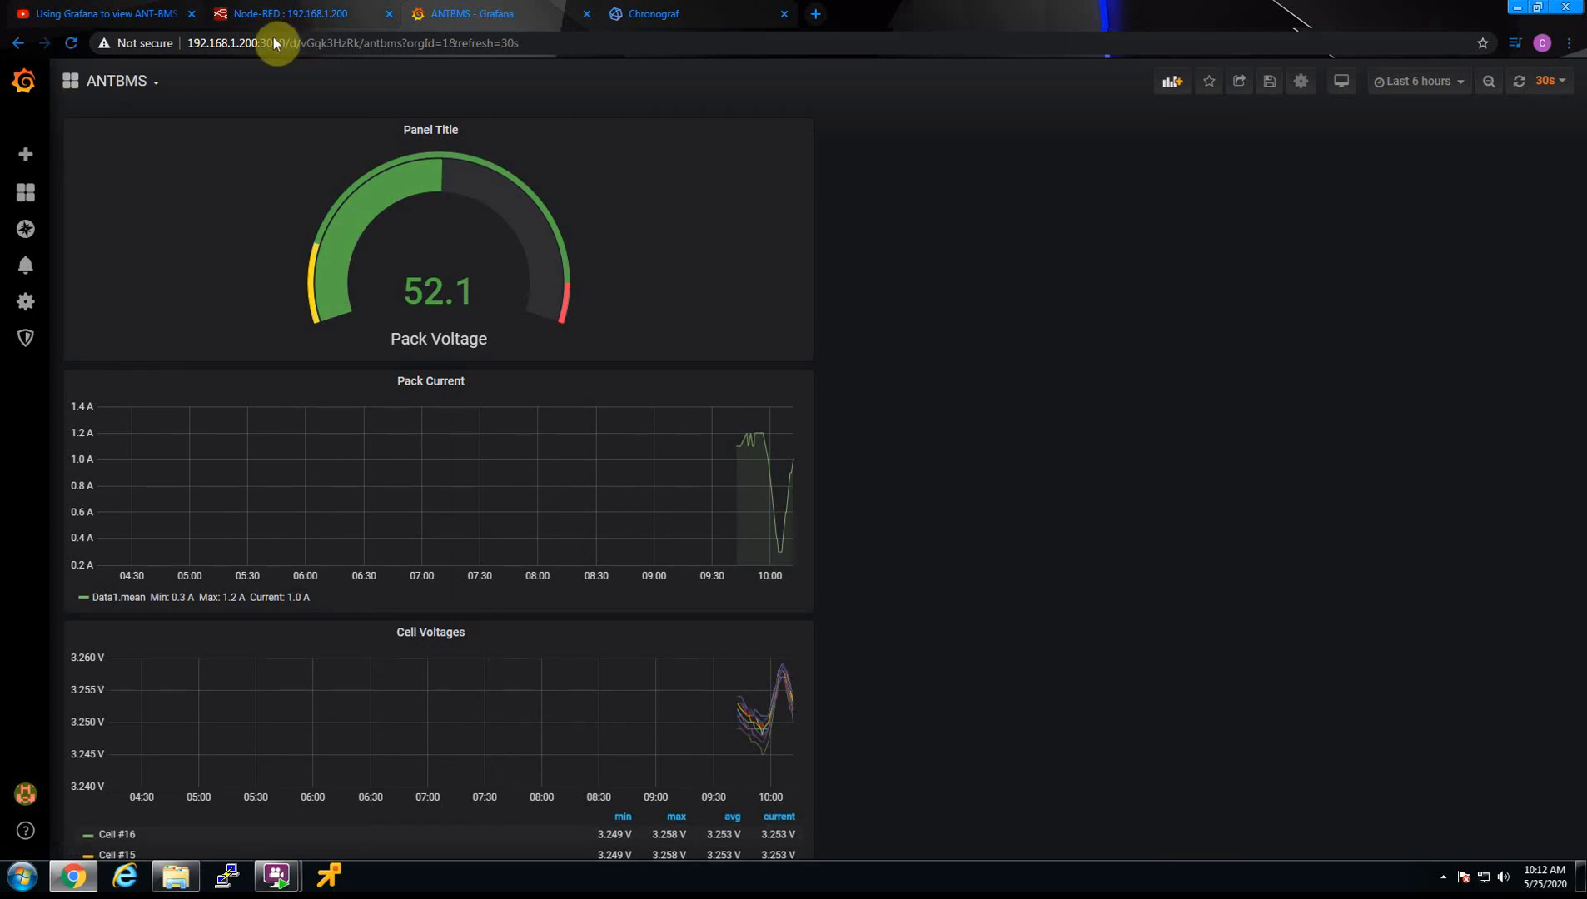
# Load the Grafana home page at 192.168.1.200:3000 and star the ANTBMS dashboard
pyautogui.moveTo(289, 43); pyautogui.dragTo(659, 54)
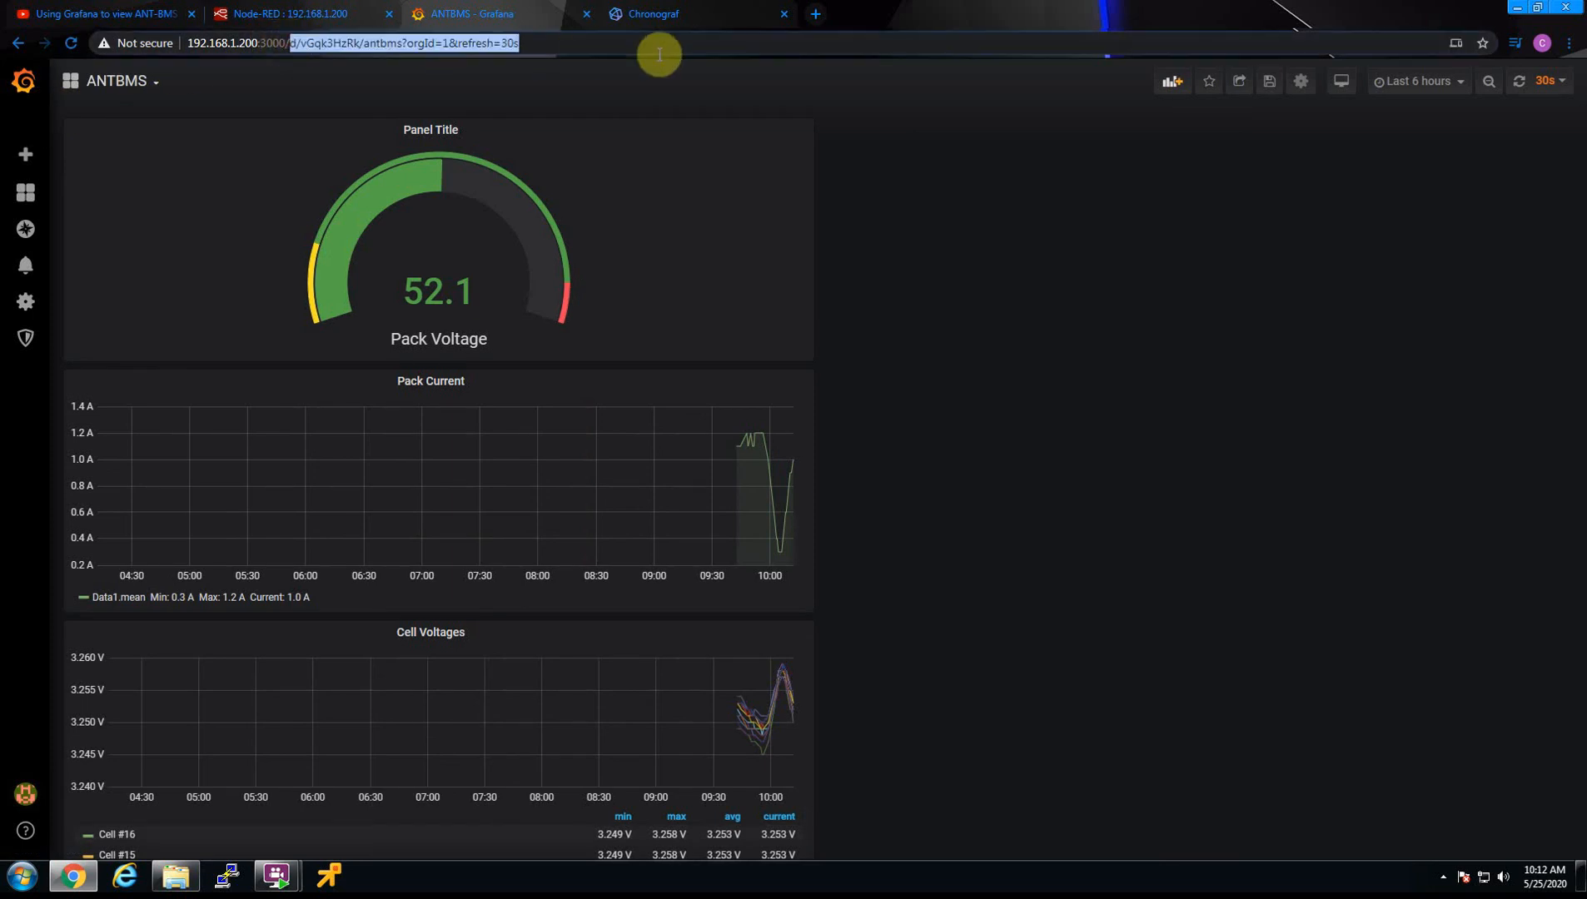
pyautogui.press('BackSpace')
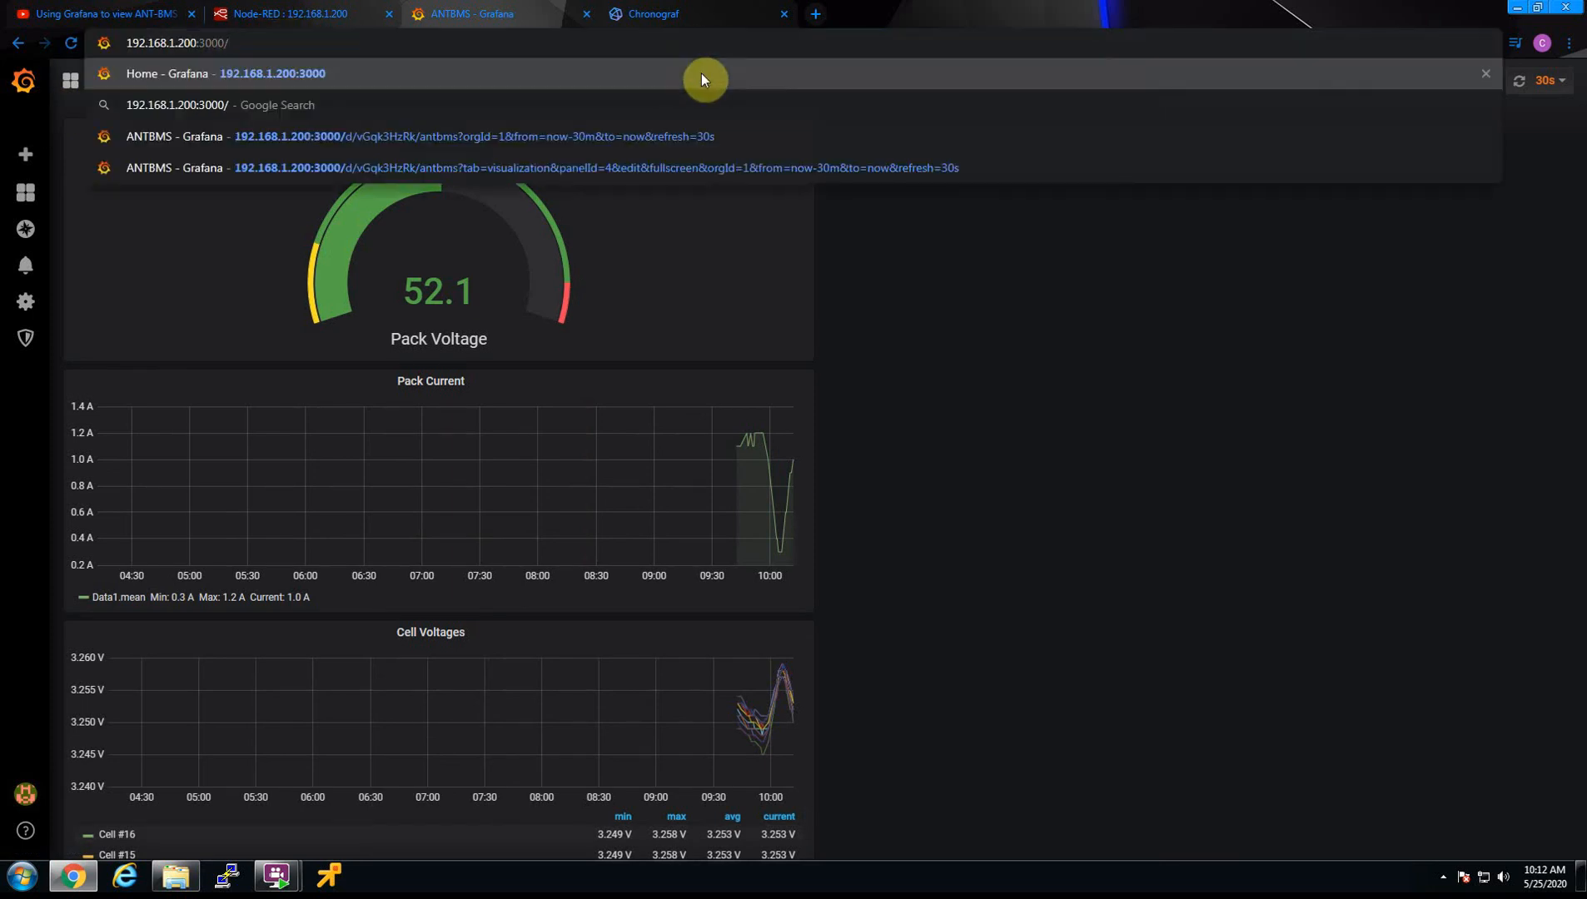
pyautogui.press('Return')
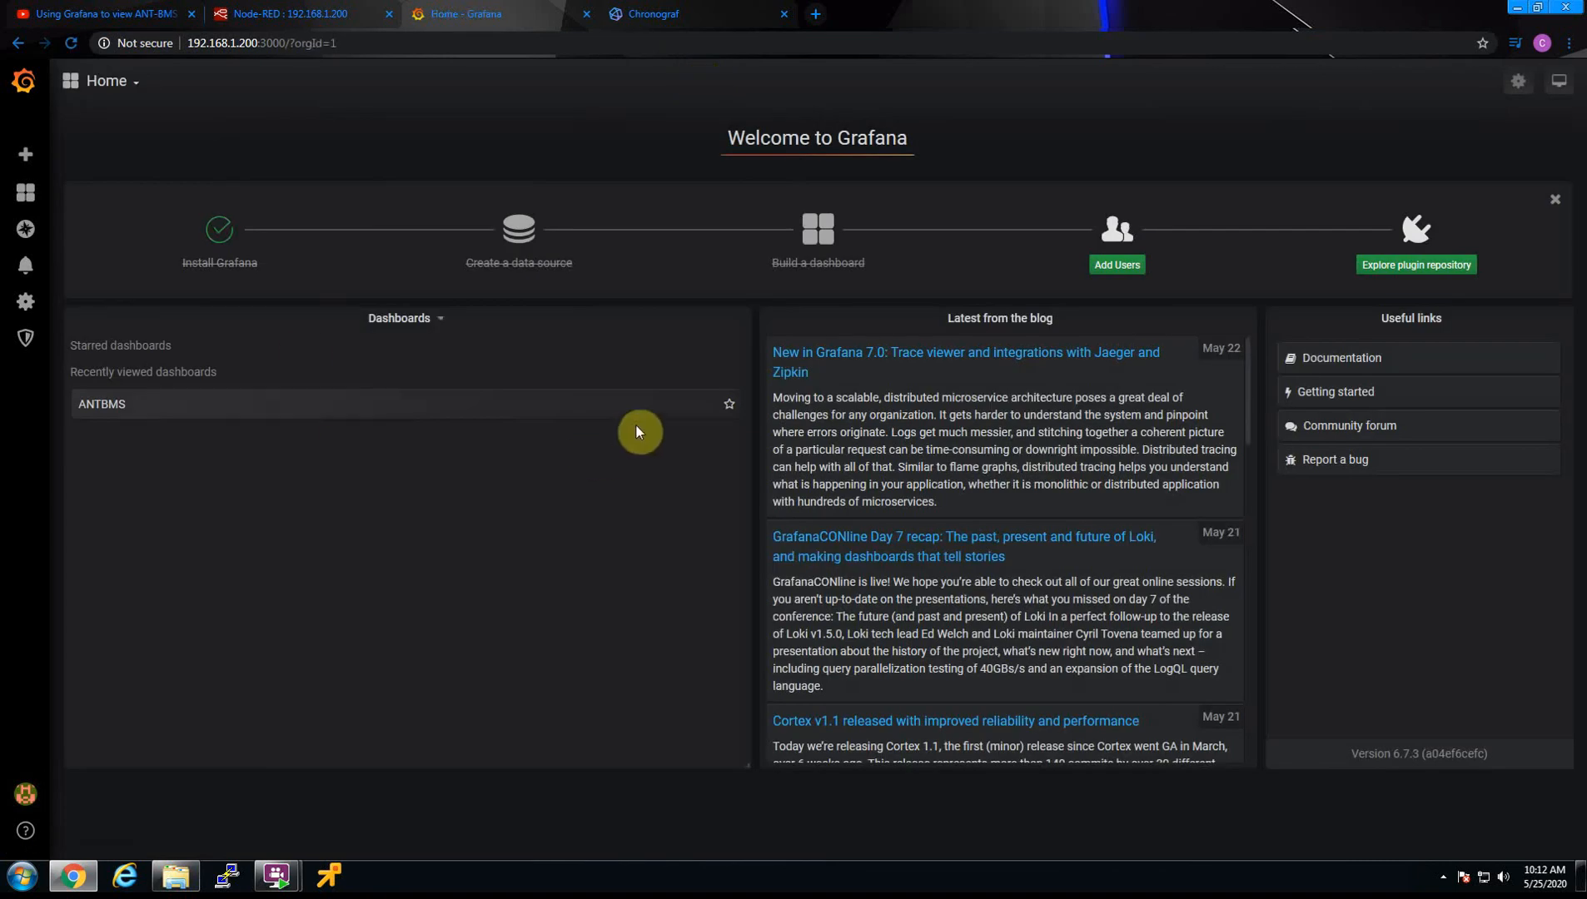
pyautogui.click(730, 404)
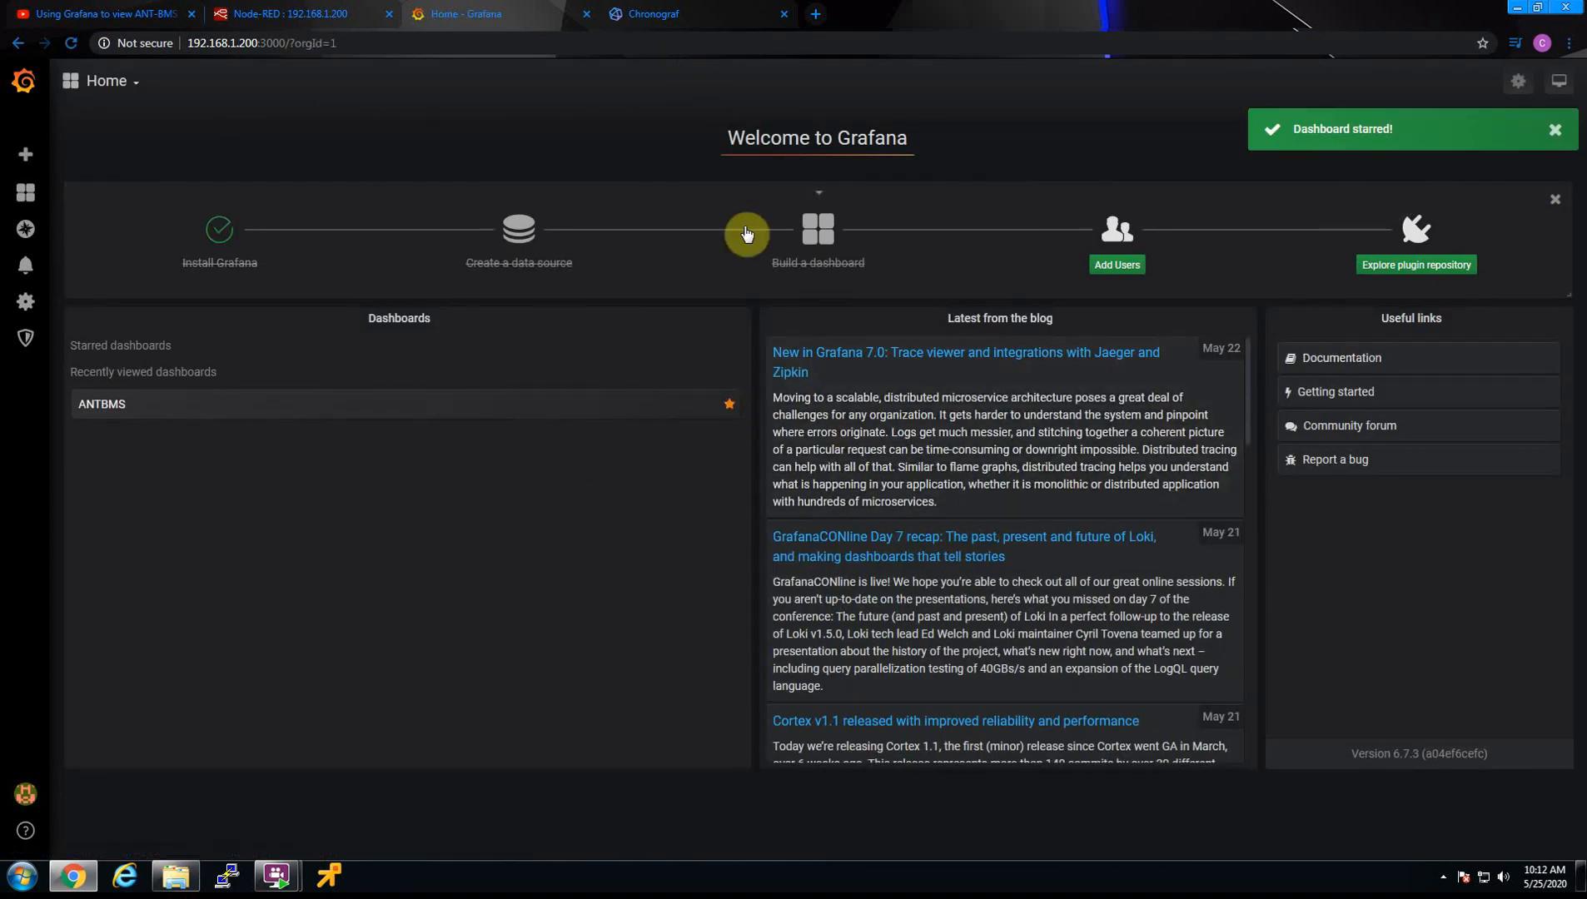
# Open the starred ANTBMS dashboard from the Grafana home page and look over its panels
pyautogui.moveTo(25, 194)
pyautogui.click(99, 225)
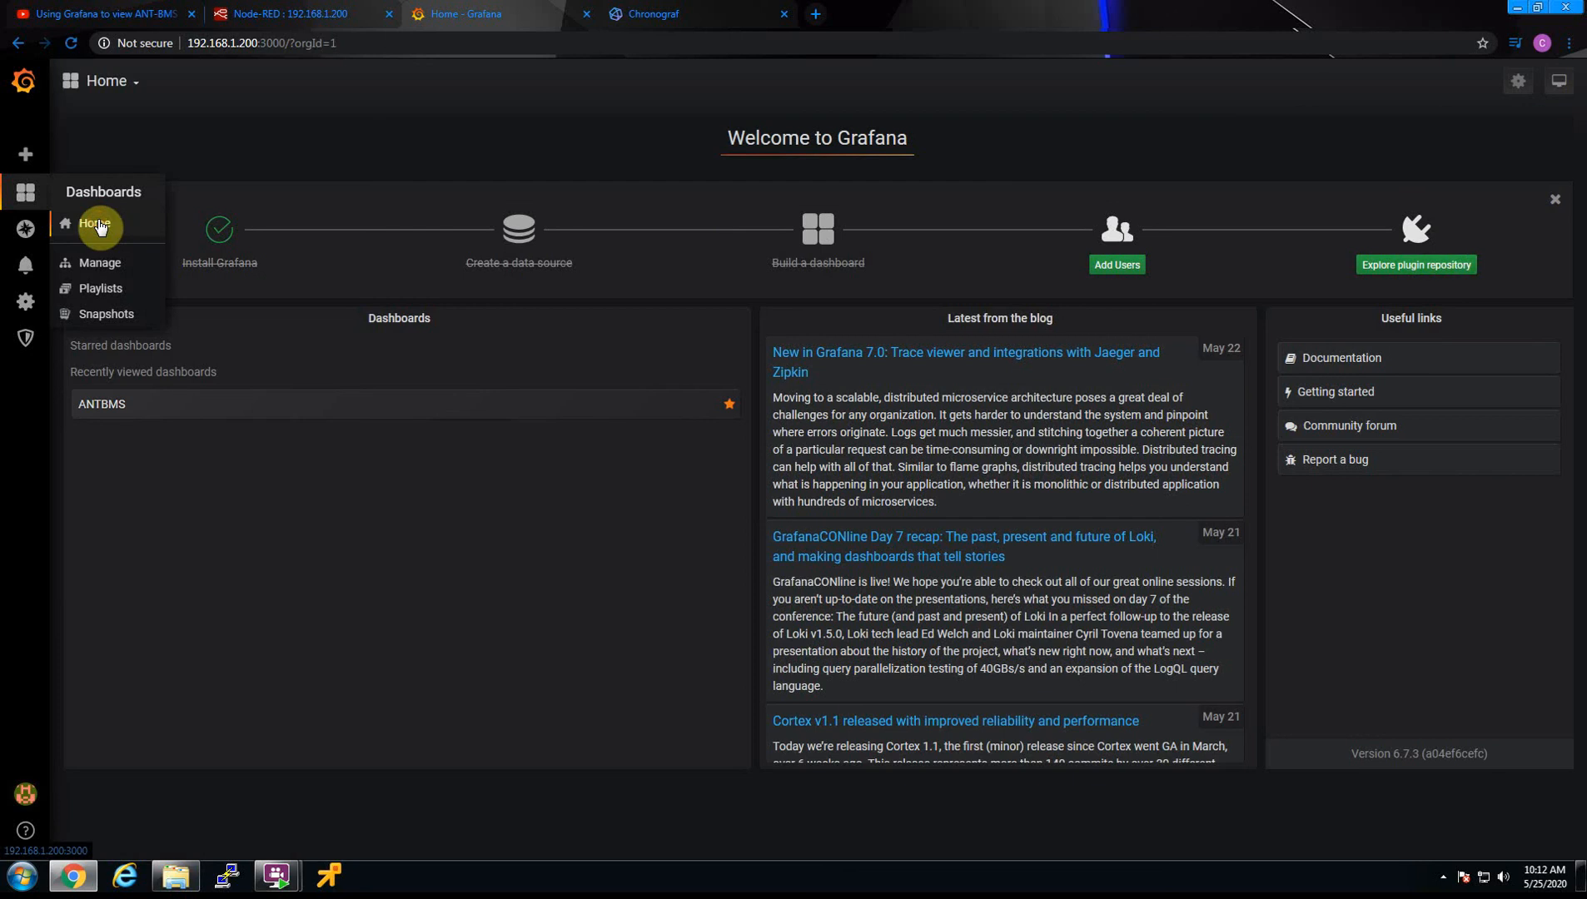
pyautogui.click(295, 402)
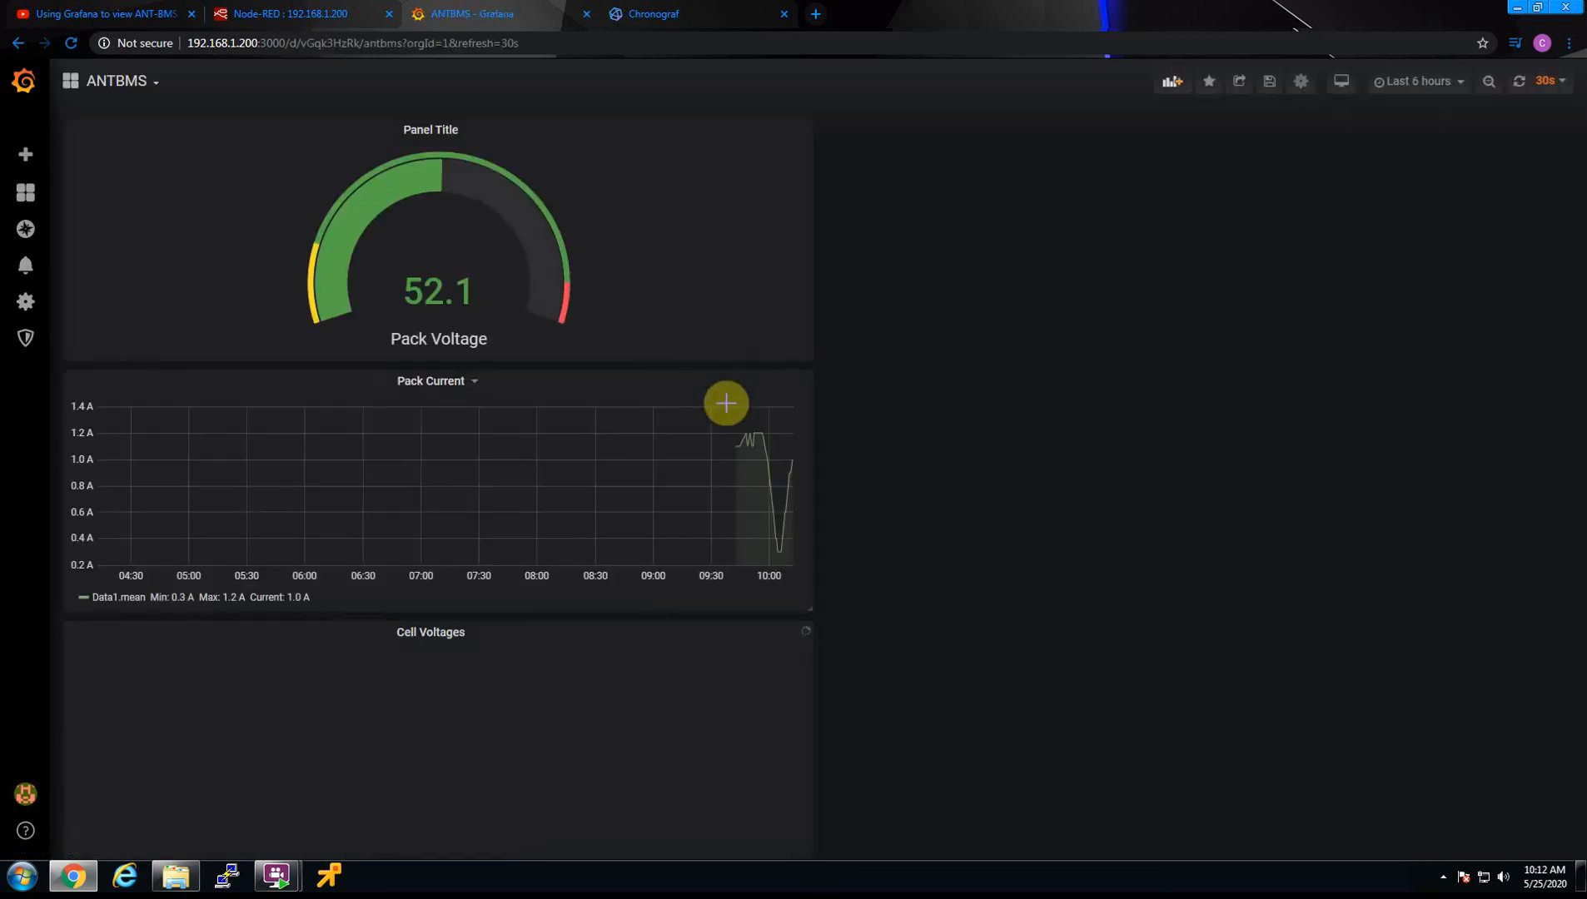
pyautogui.scroll(-1, 946, 290)
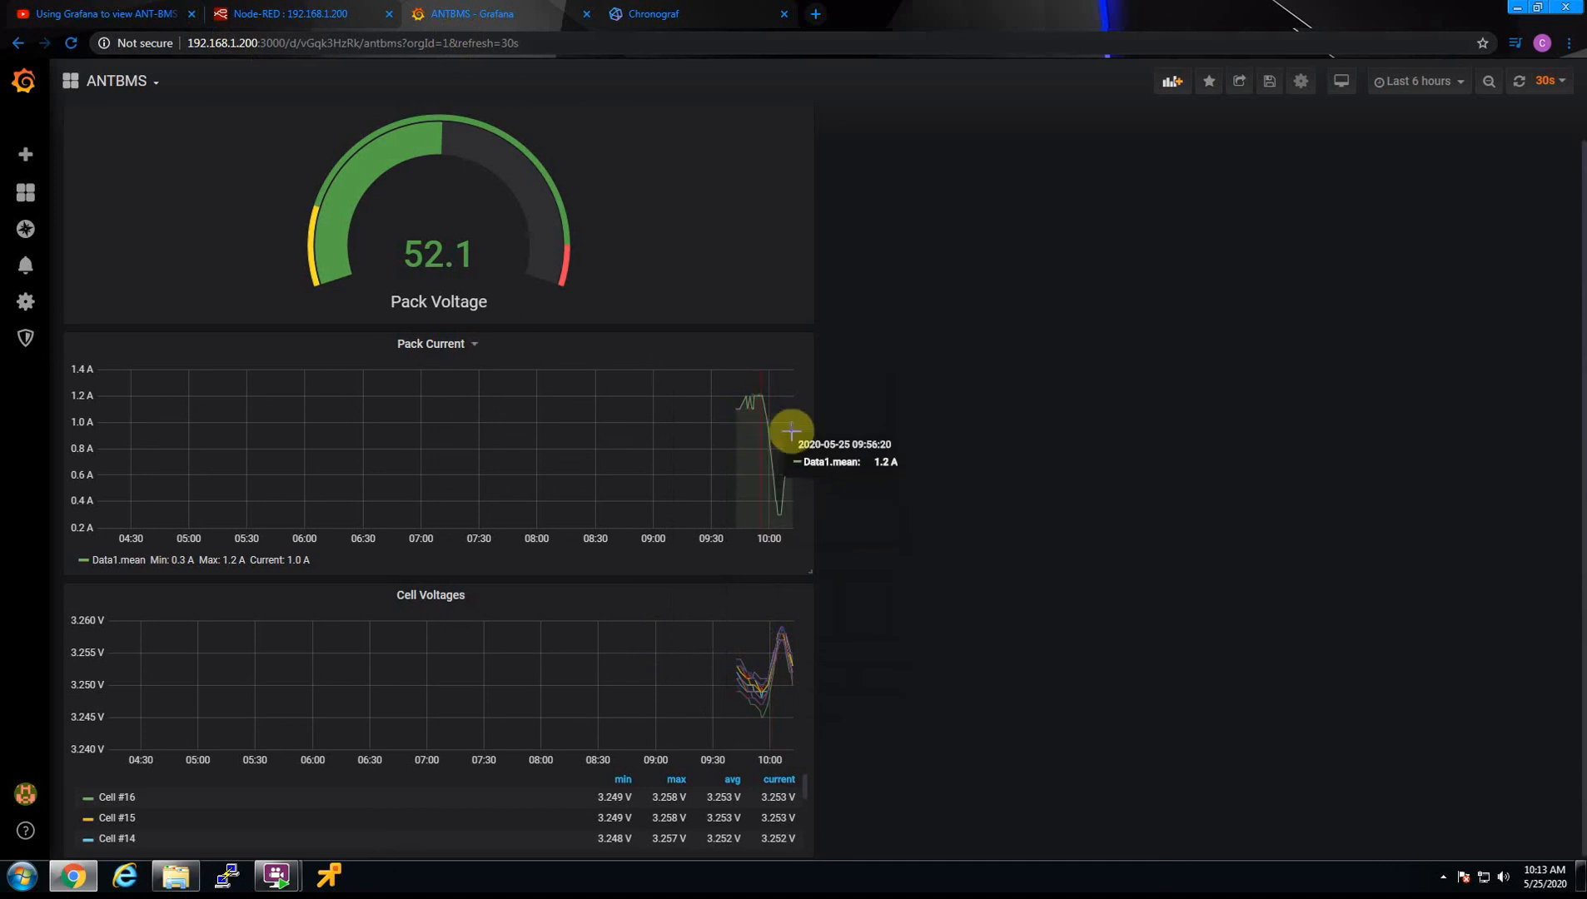
# Switch to Node-RED and check the repeat interval of the timestamp node feeding getbms-ant8 and the recent debug messages
pyautogui.click(248, 10)
pyautogui.click(254, 171)
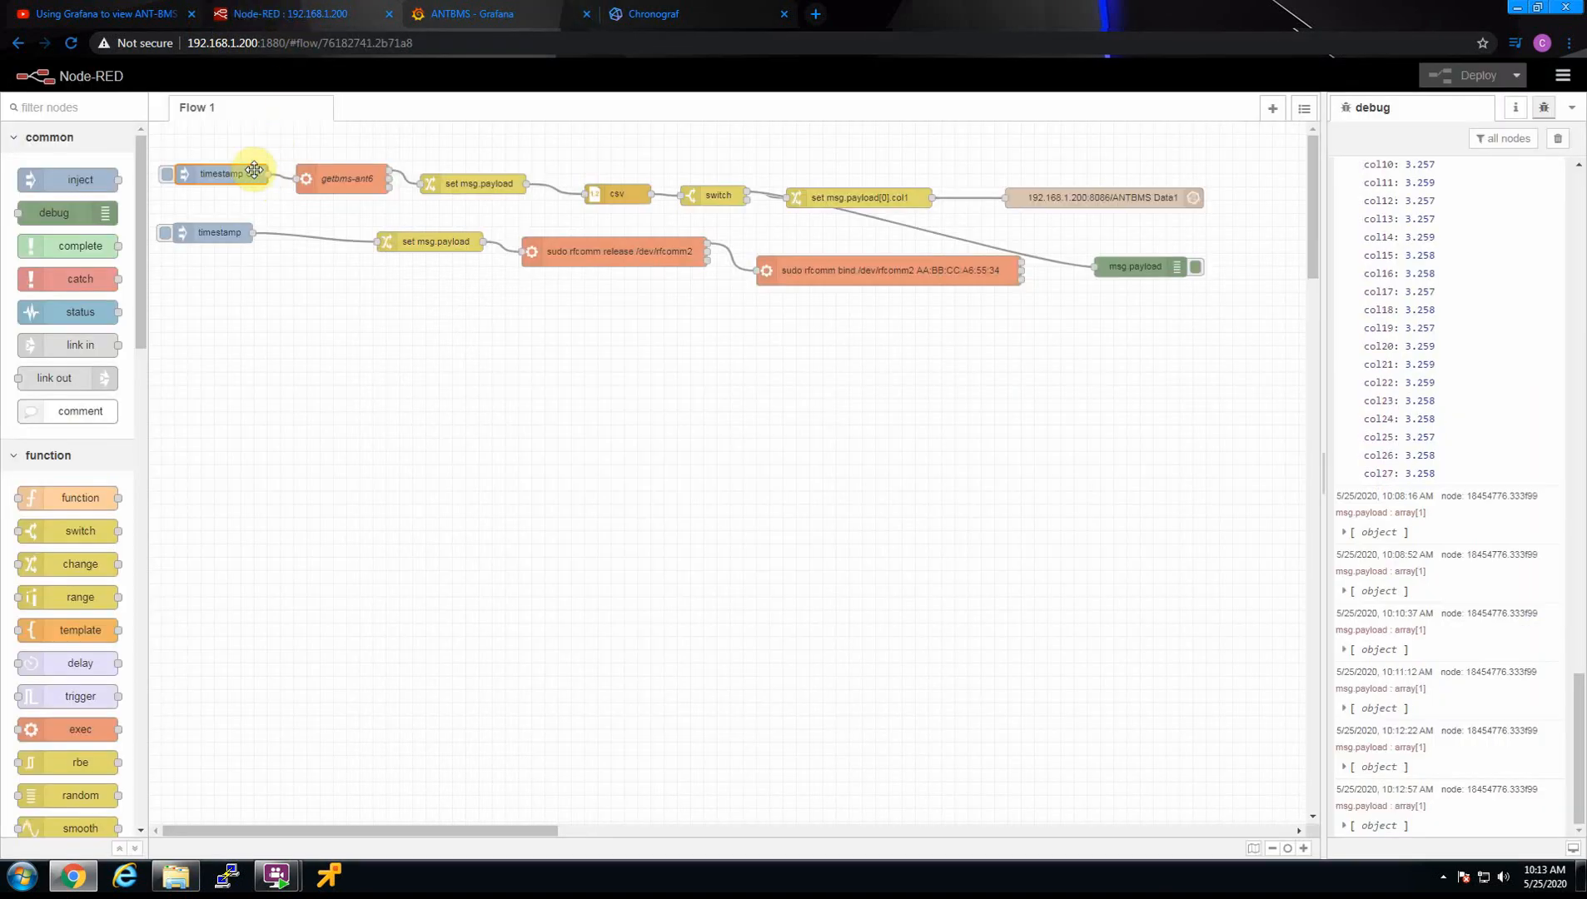
pyautogui.doubleClick(197, 180)
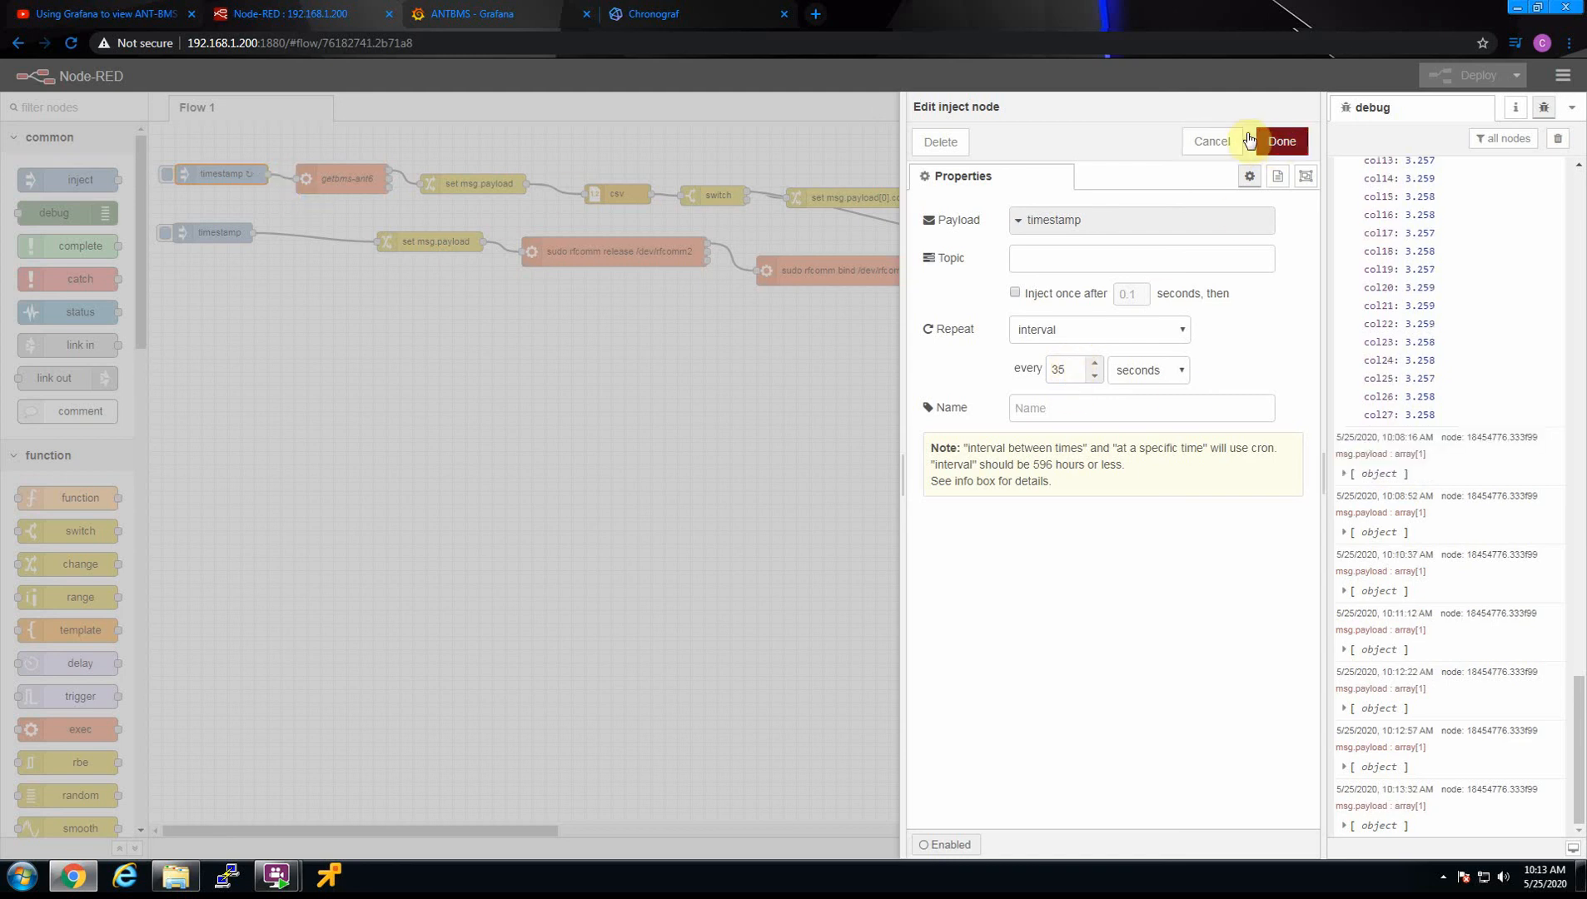
pyautogui.click(1216, 141)
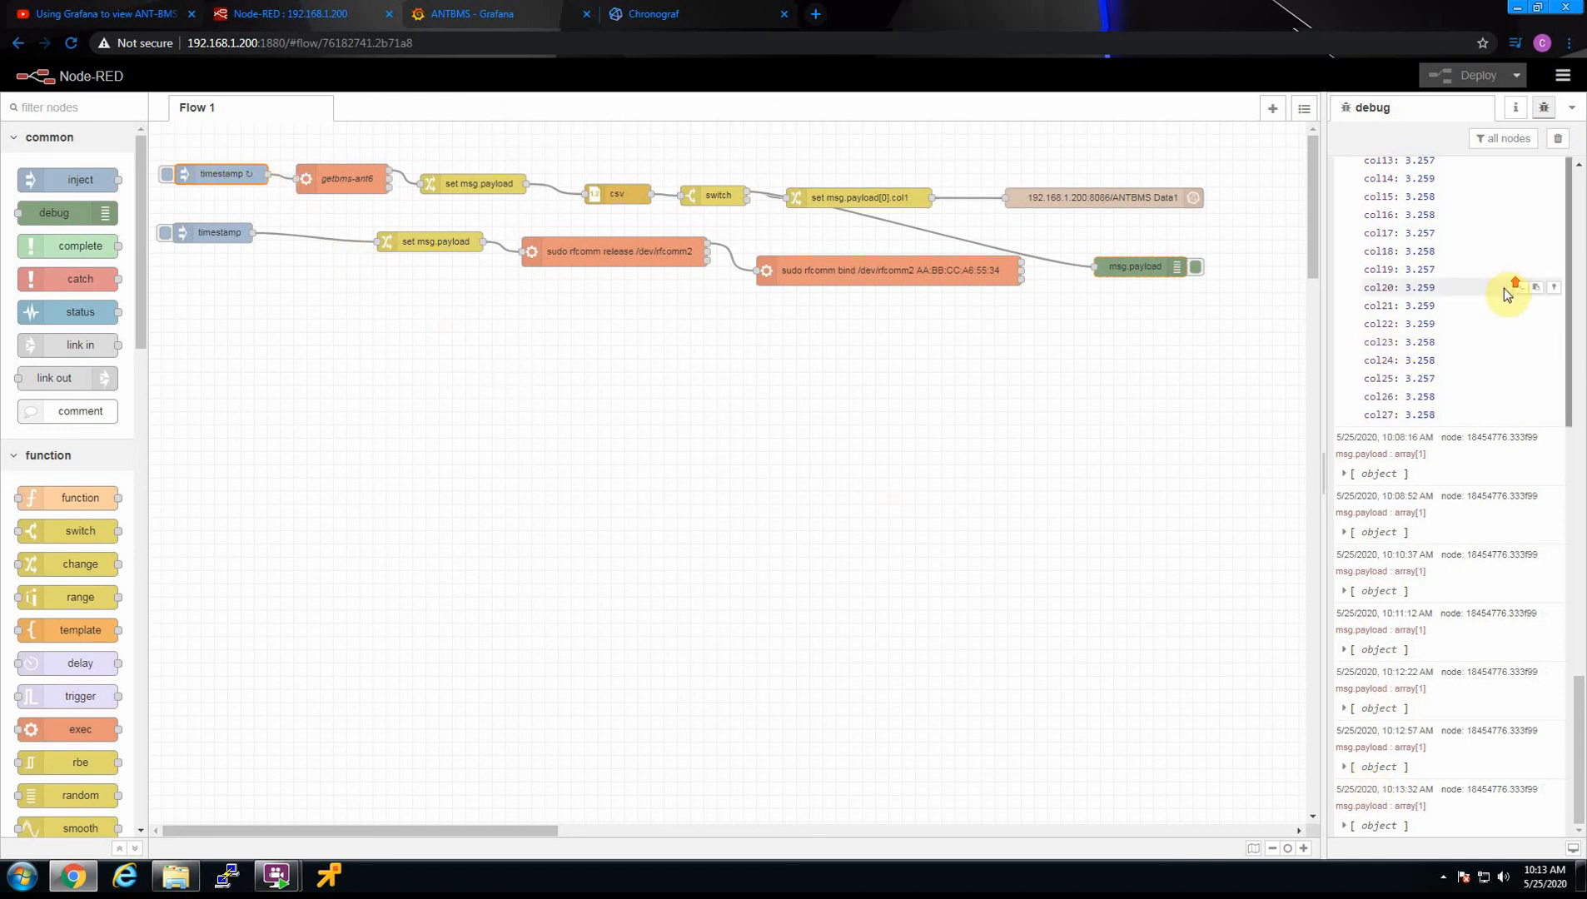
pyautogui.scroll(5, 1446, 290)
pyautogui.click(1342, 321)
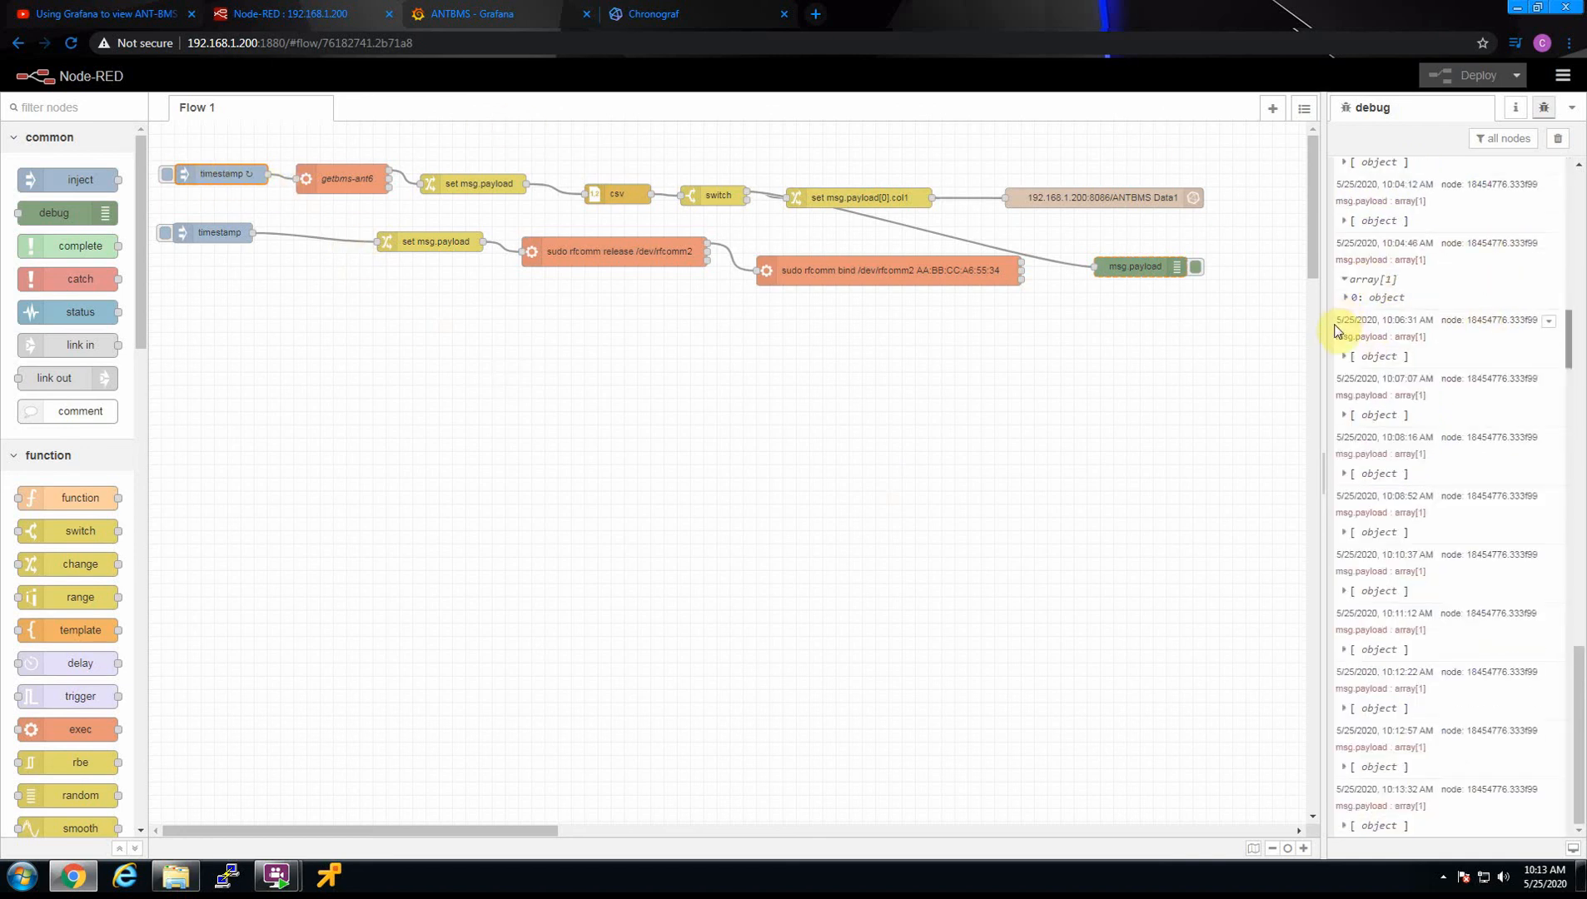
# Switch back to the Grafana ANTBMS dashboard and open the Pack Voltage gauge panel for editing
pyautogui.click(433, 14)
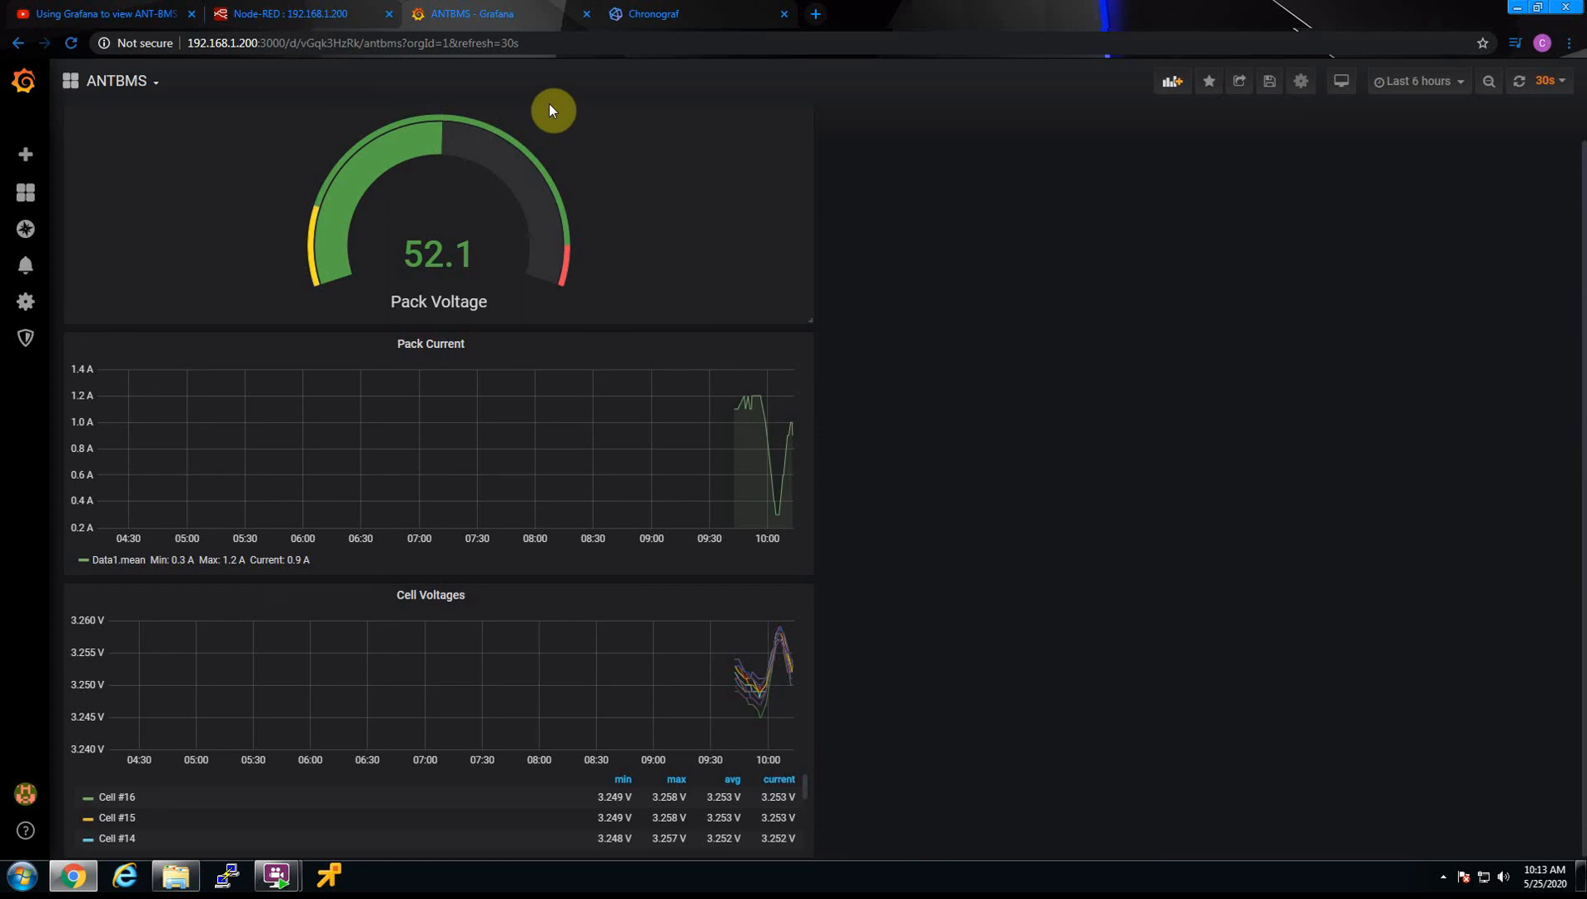
pyautogui.click(586, 135)
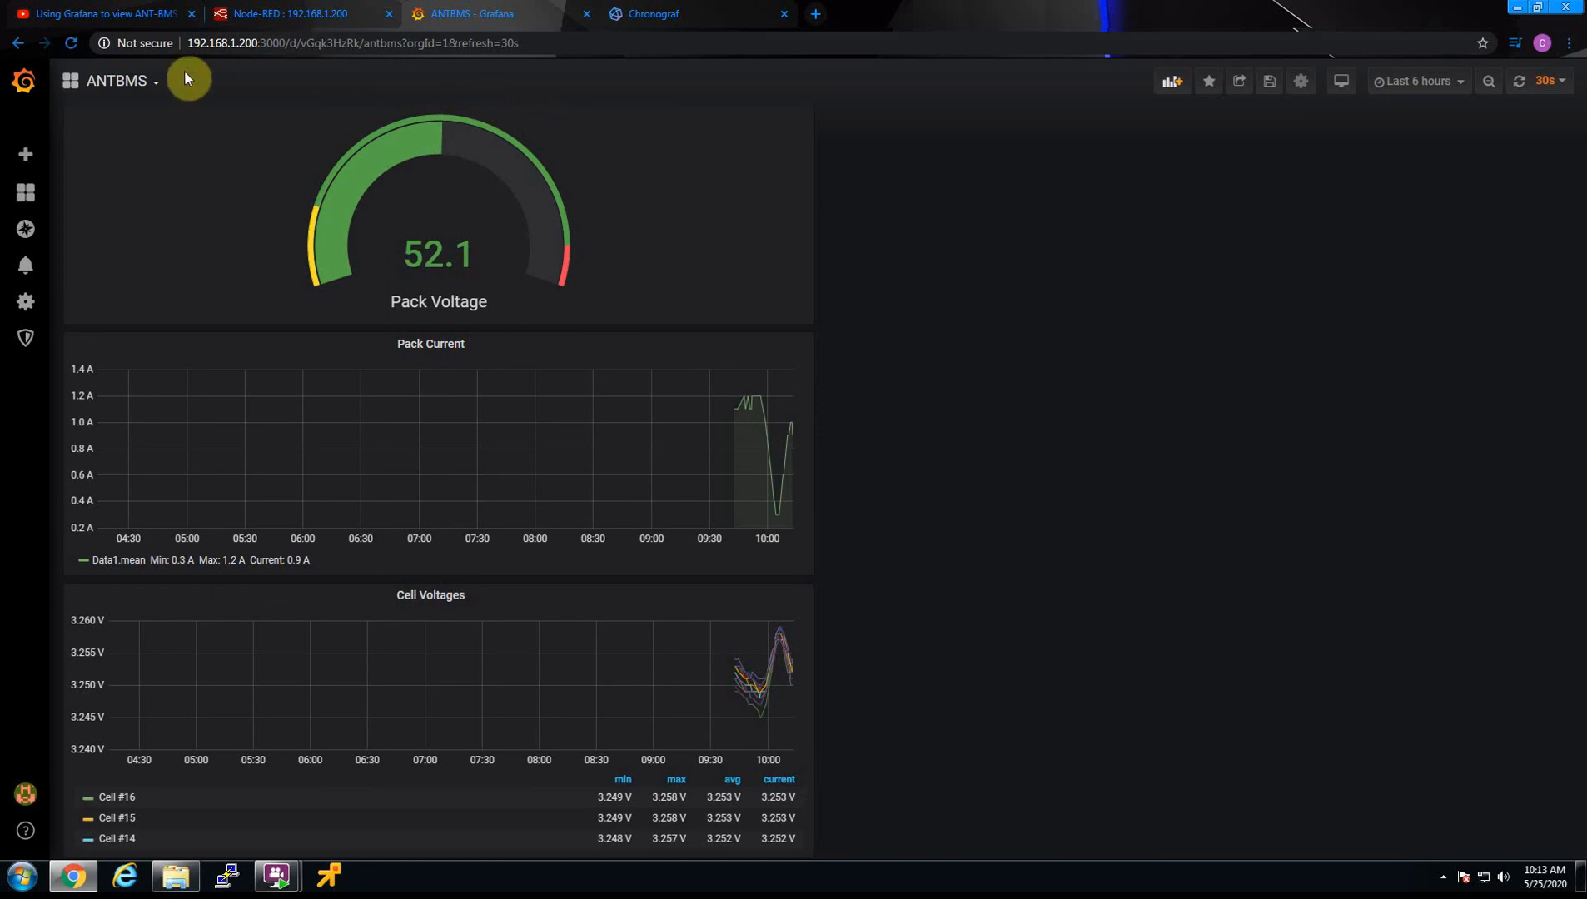
pyautogui.rightClick(637, 152)
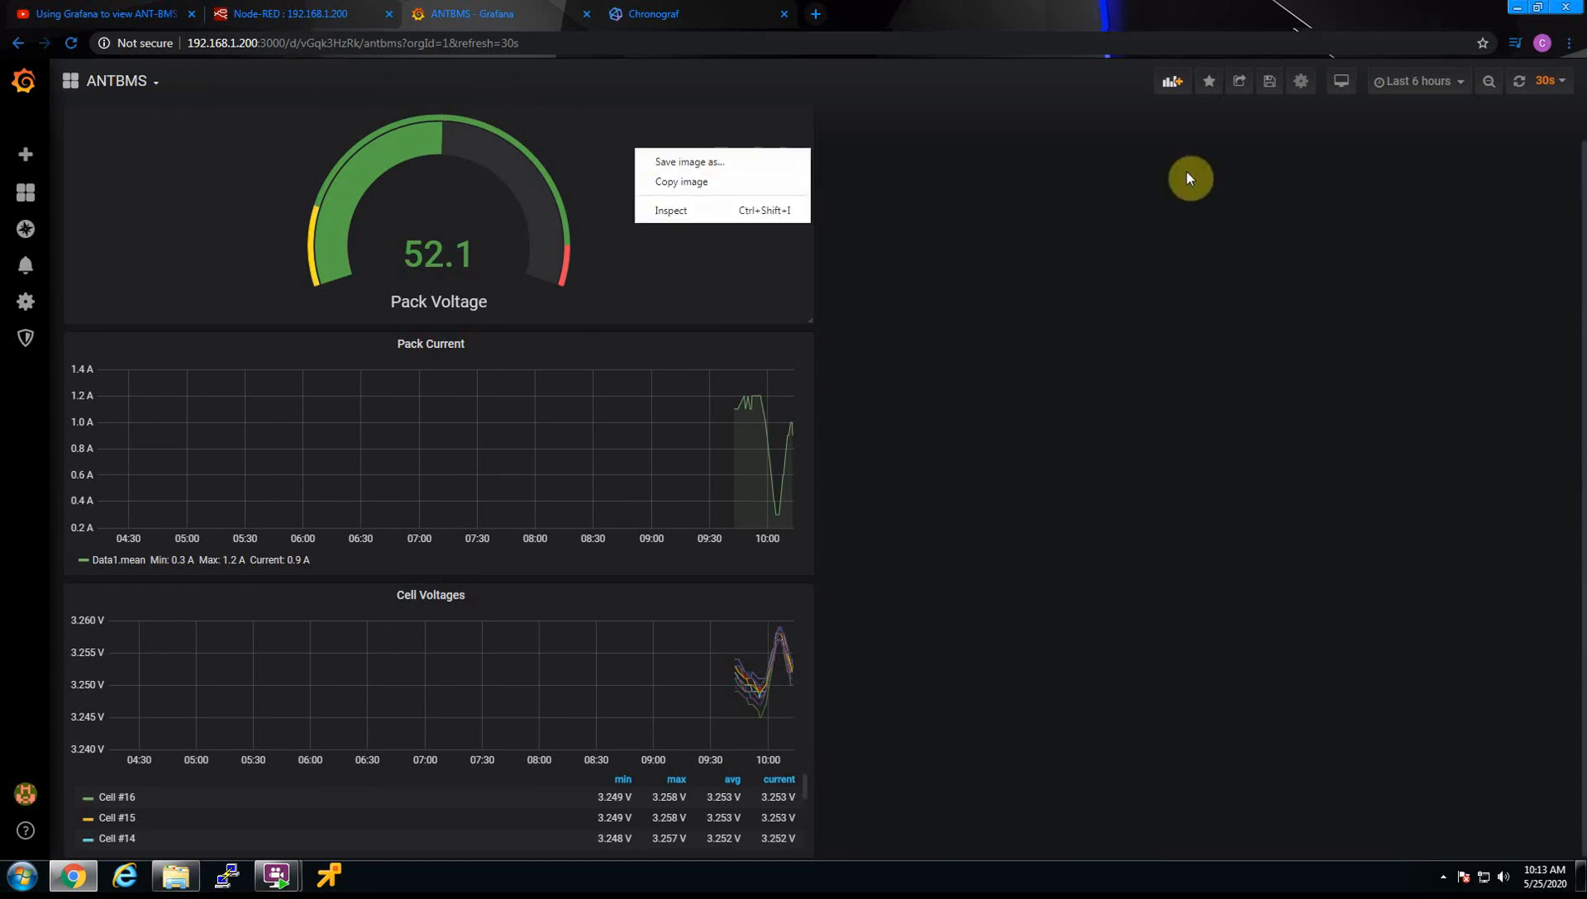
pyautogui.click(1141, 159)
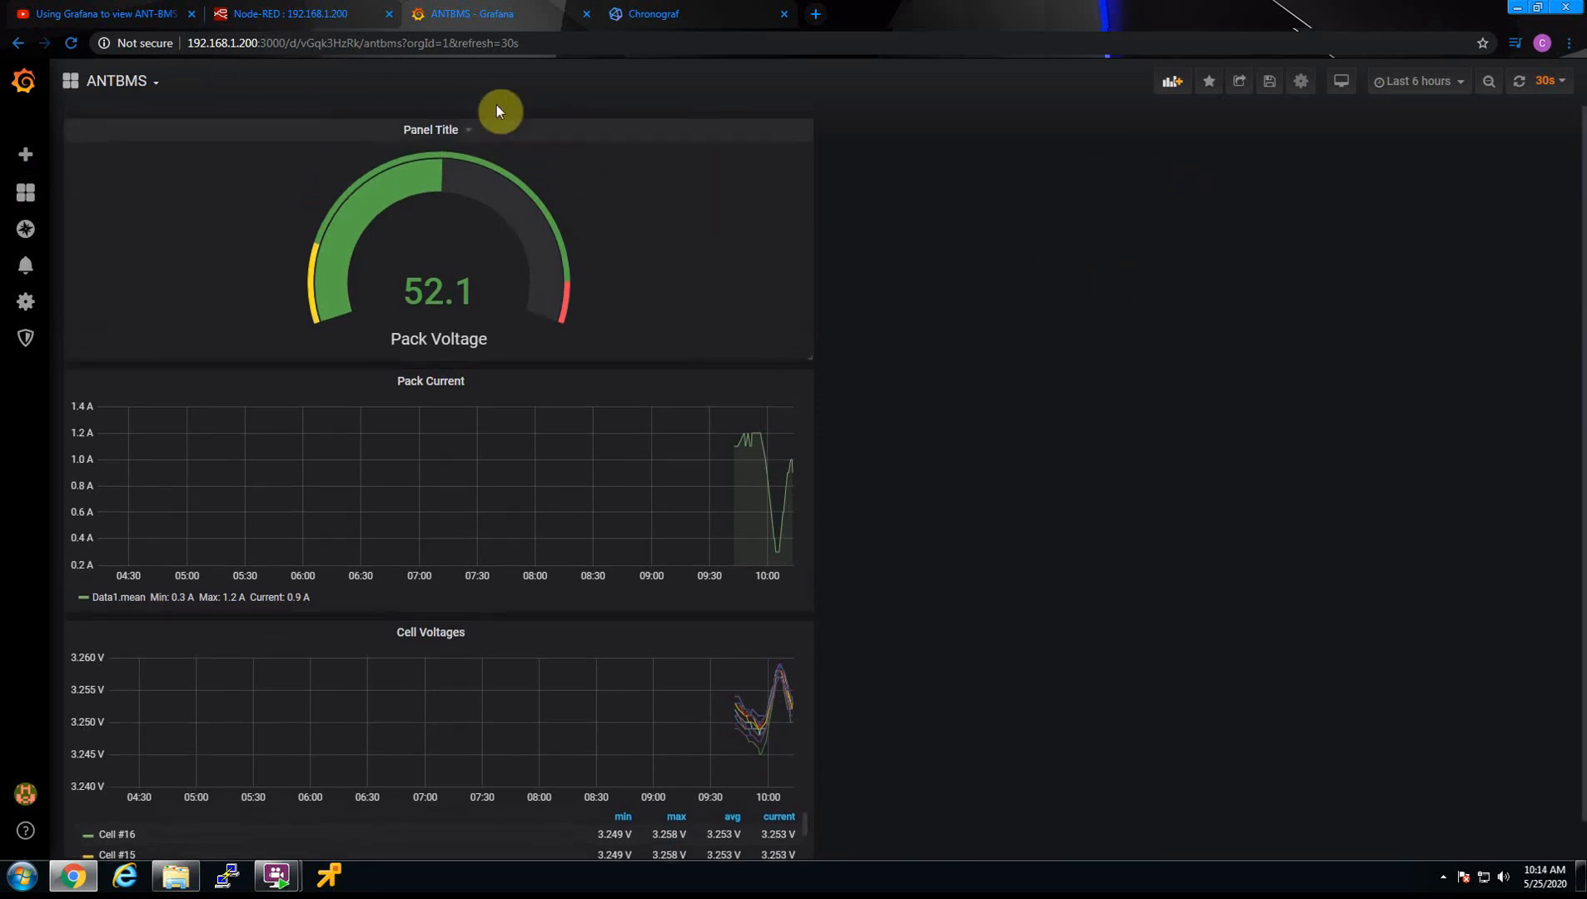
pyautogui.click(467, 136)
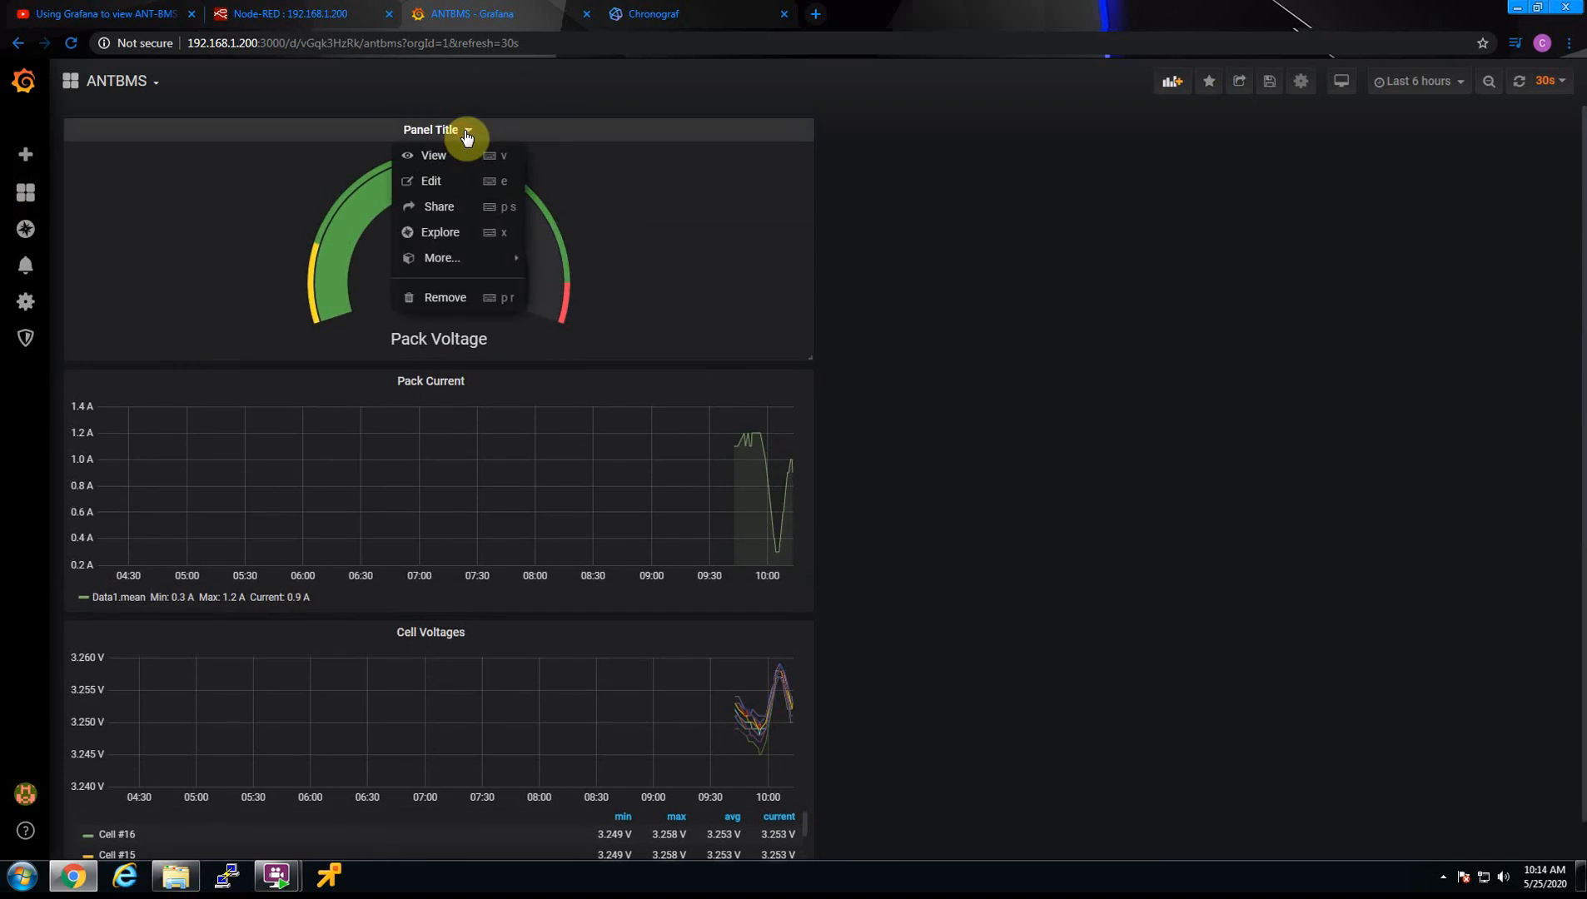
pyautogui.click(431, 183)
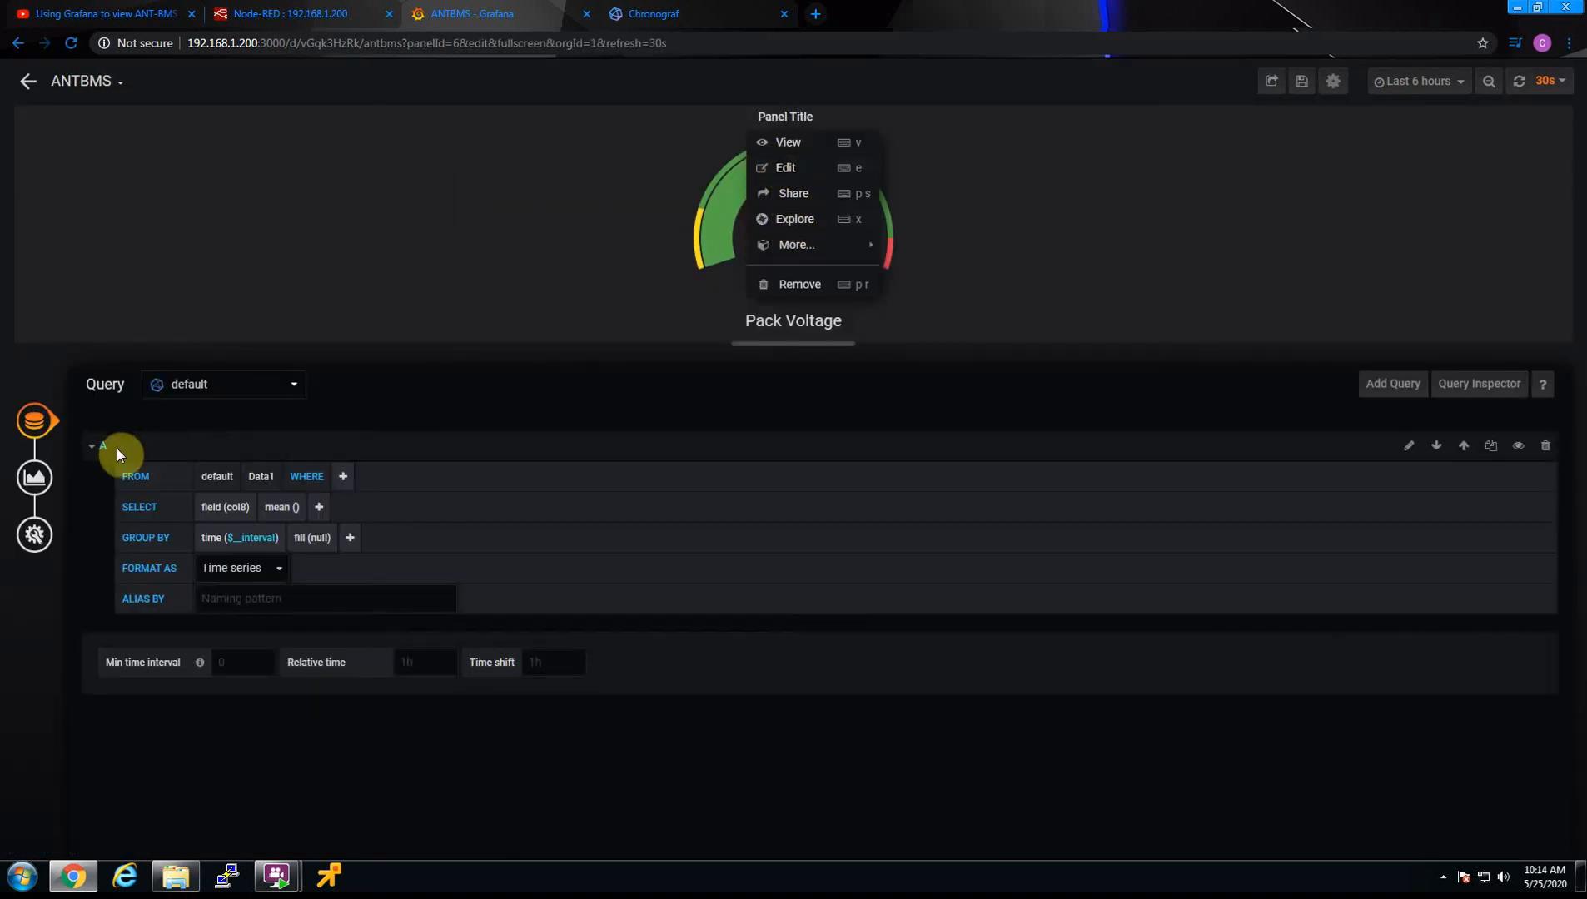
pyautogui.click(231, 188)
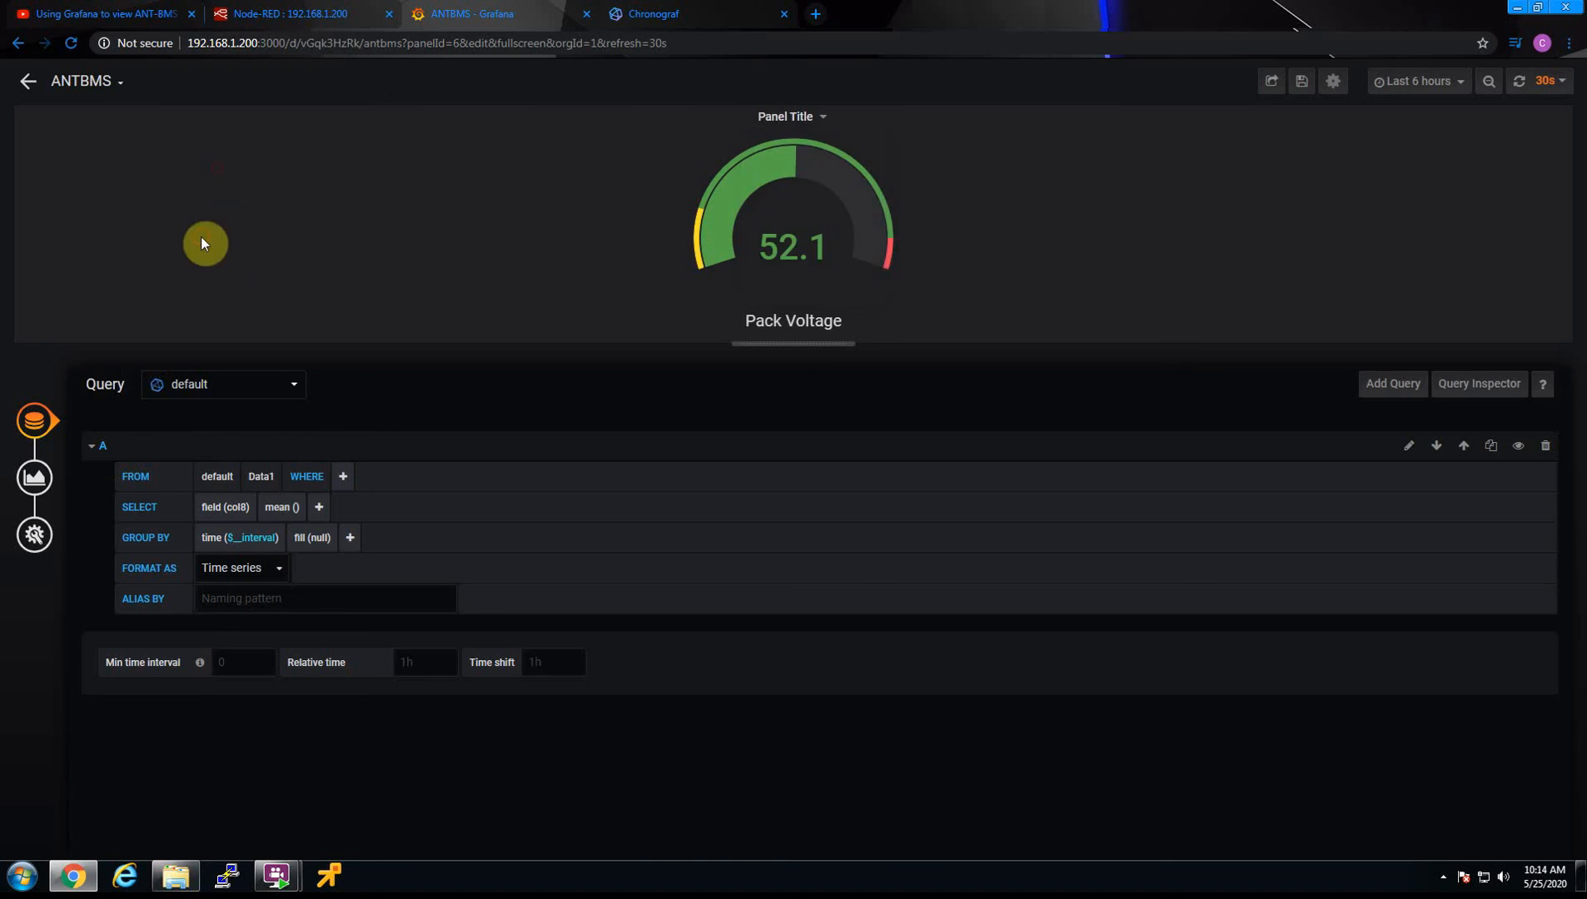
# Change the Pack Voltage panel's visualization from gauge to Graph and set its null value to connected
pyautogui.click(37, 485)
pyautogui.click(275, 389)
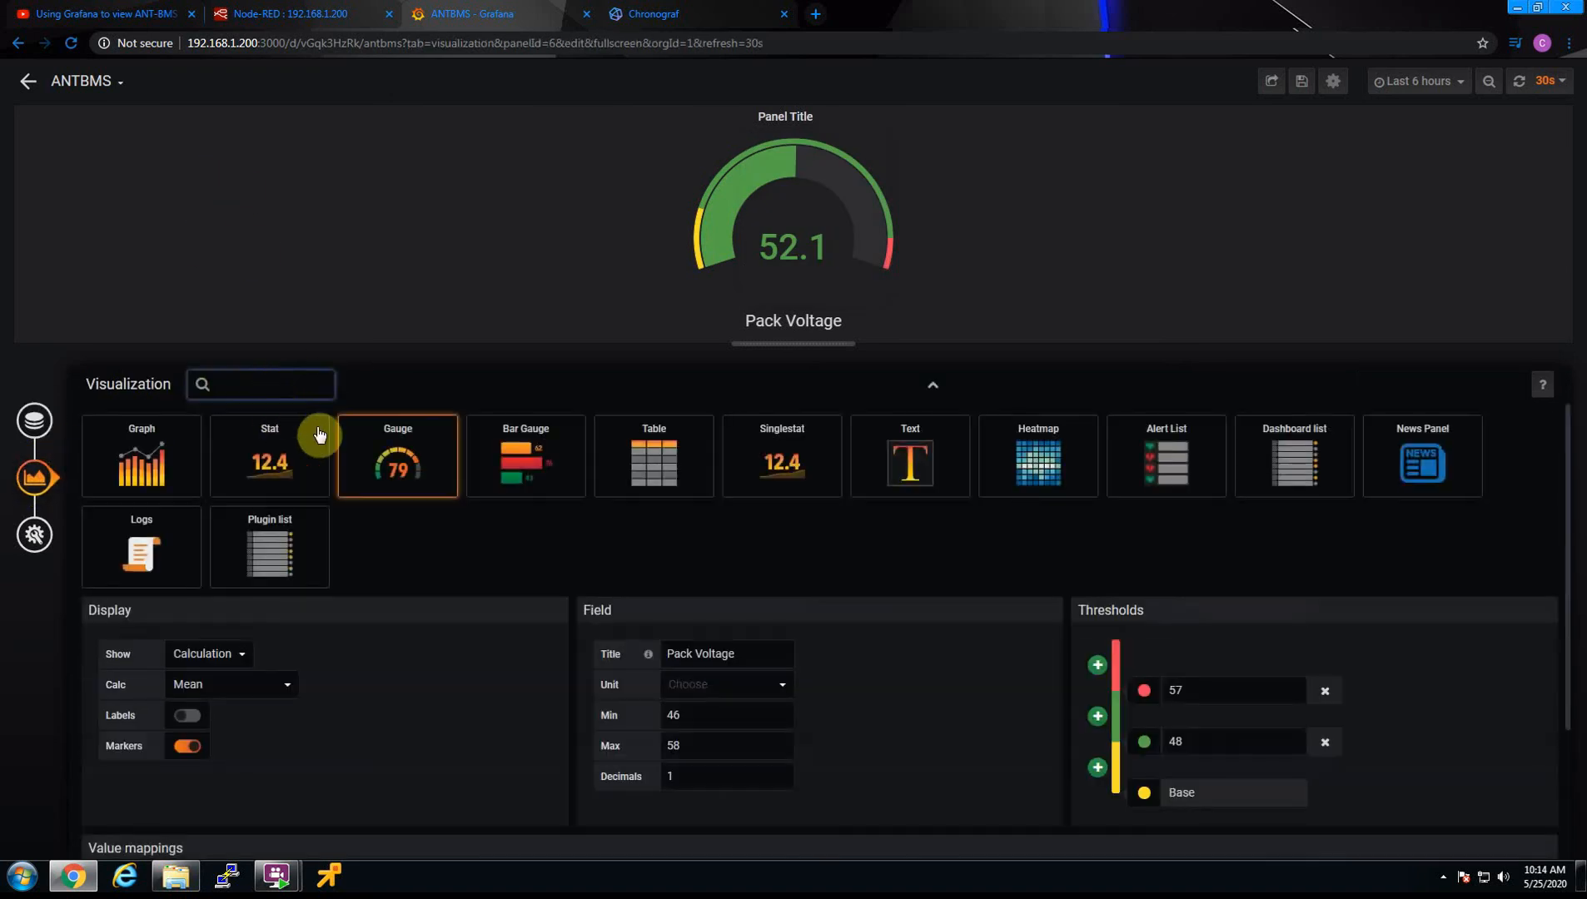
pyautogui.click(150, 444)
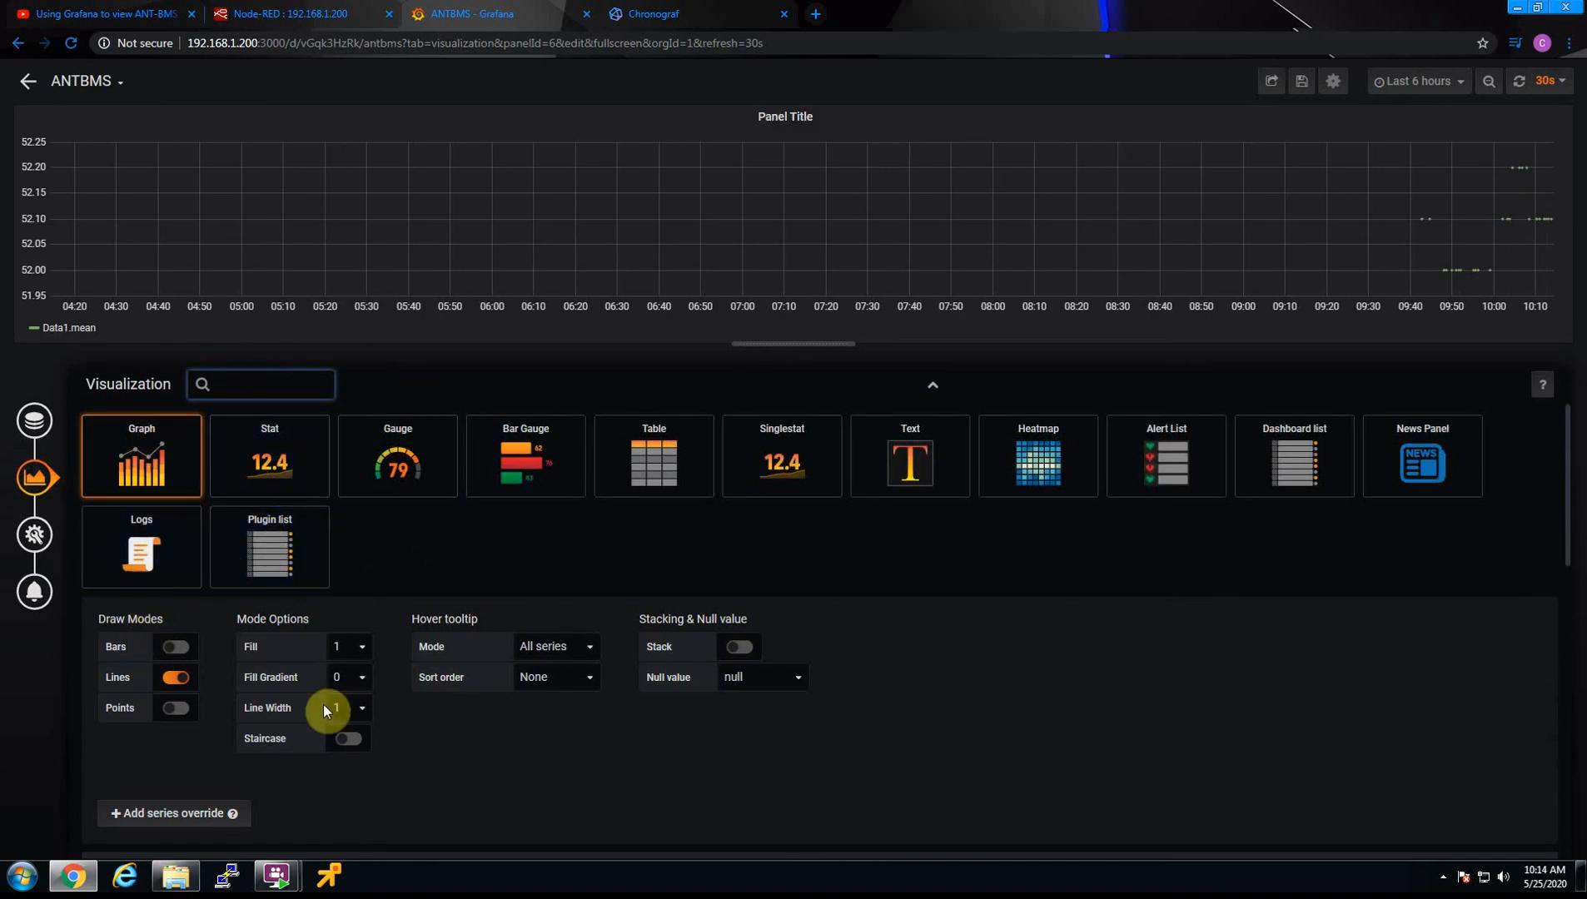
pyautogui.click(761, 676)
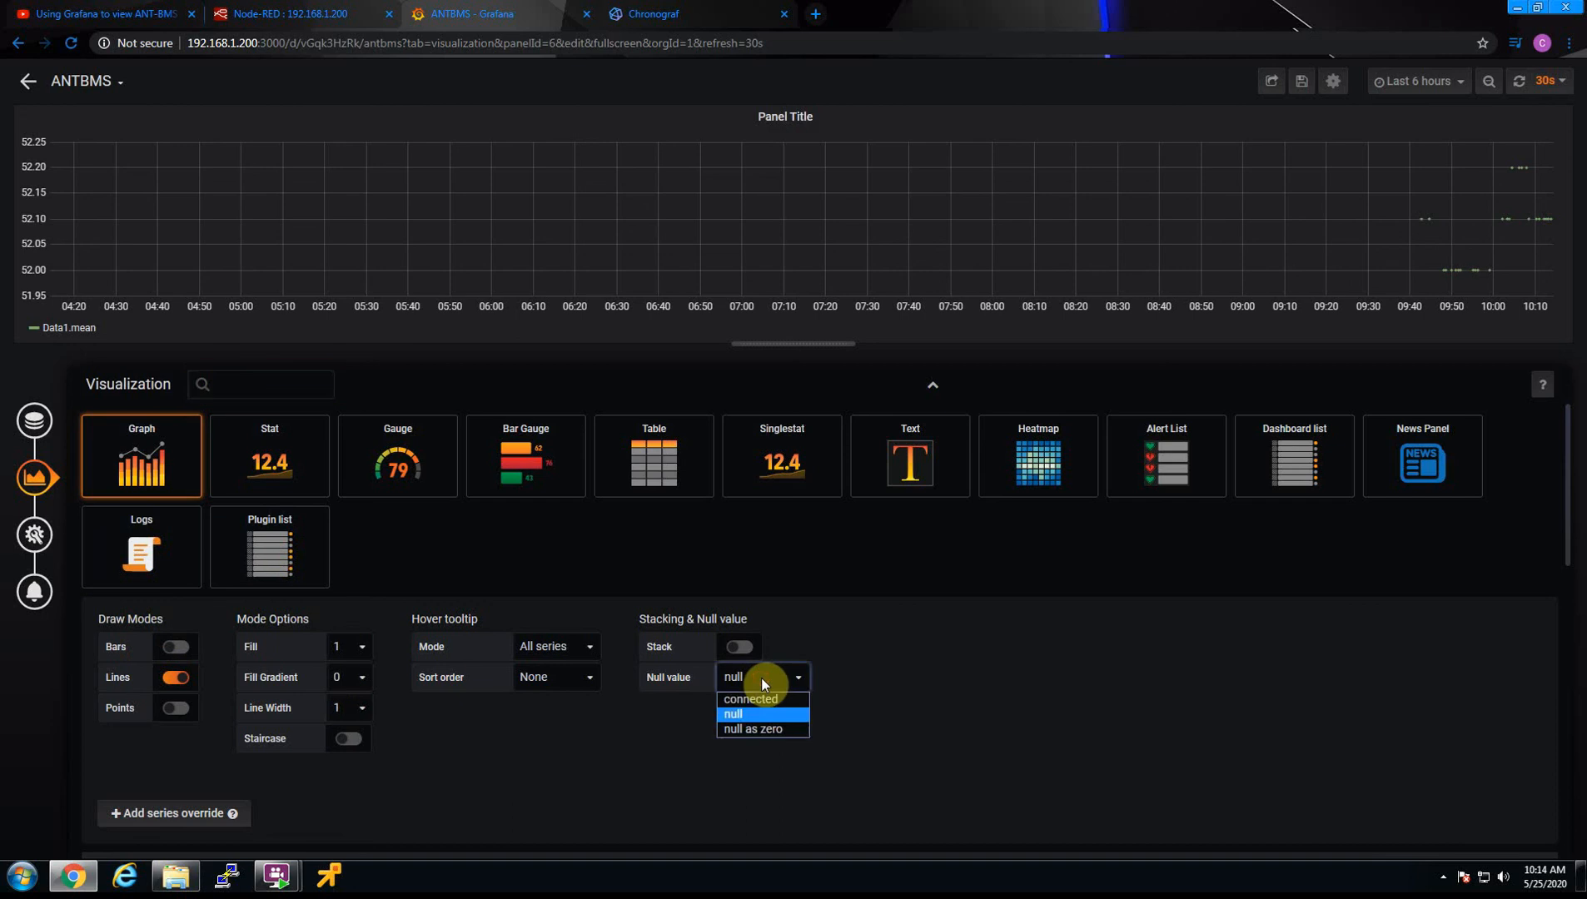
pyautogui.click(754, 705)
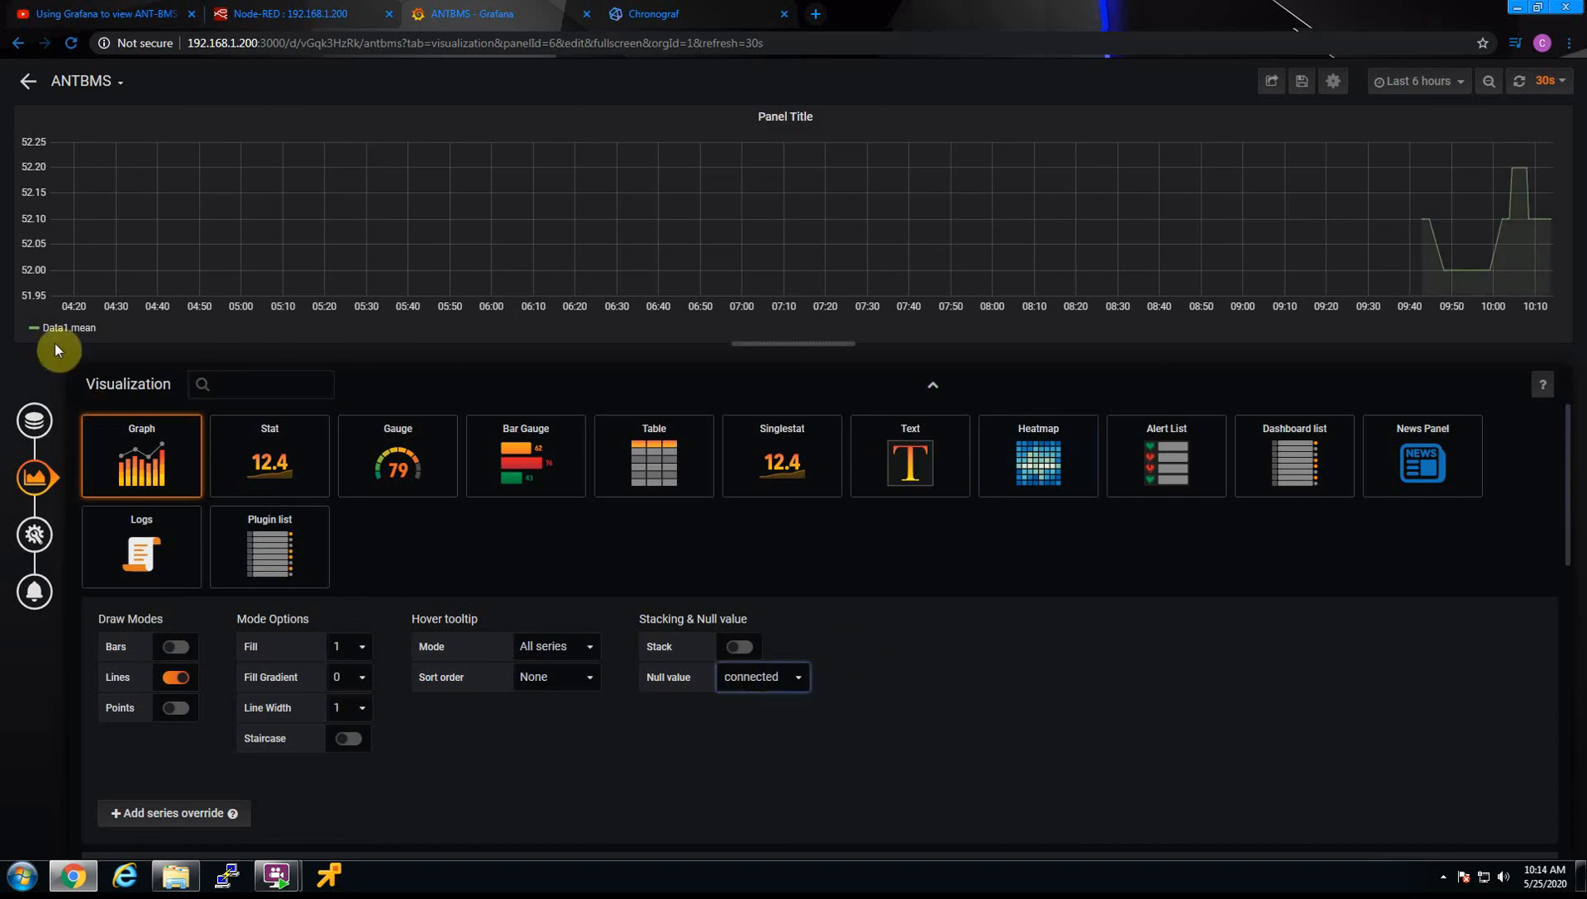
# Change the Data1.mean series color to blue and open its custom color settings
pyautogui.click(32, 329)
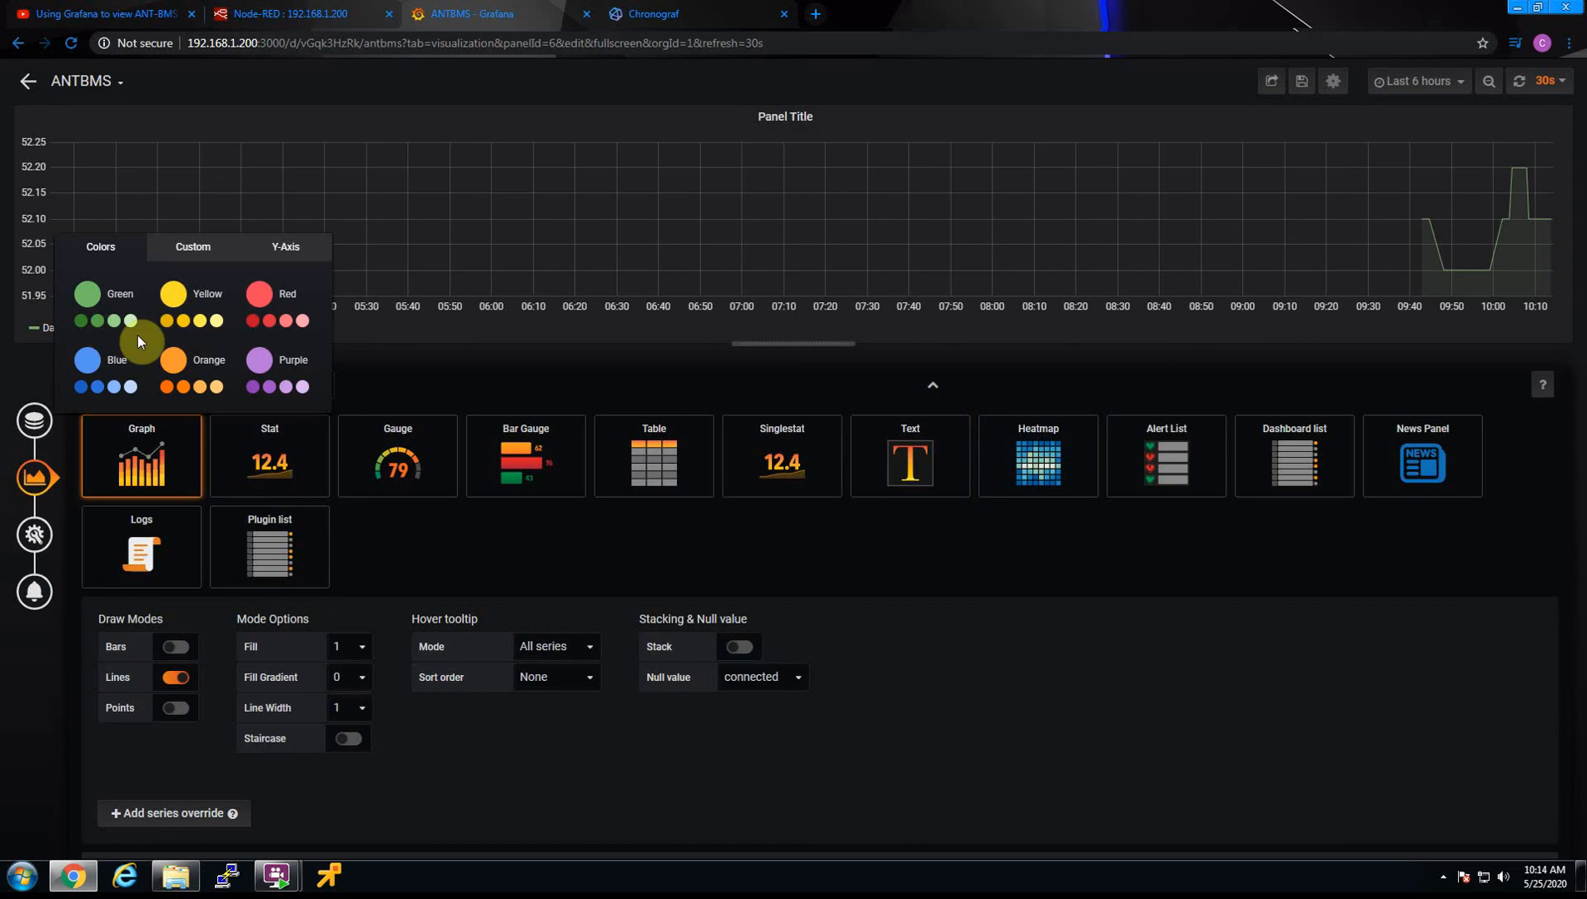
pyautogui.click(88, 361)
pyautogui.click(192, 254)
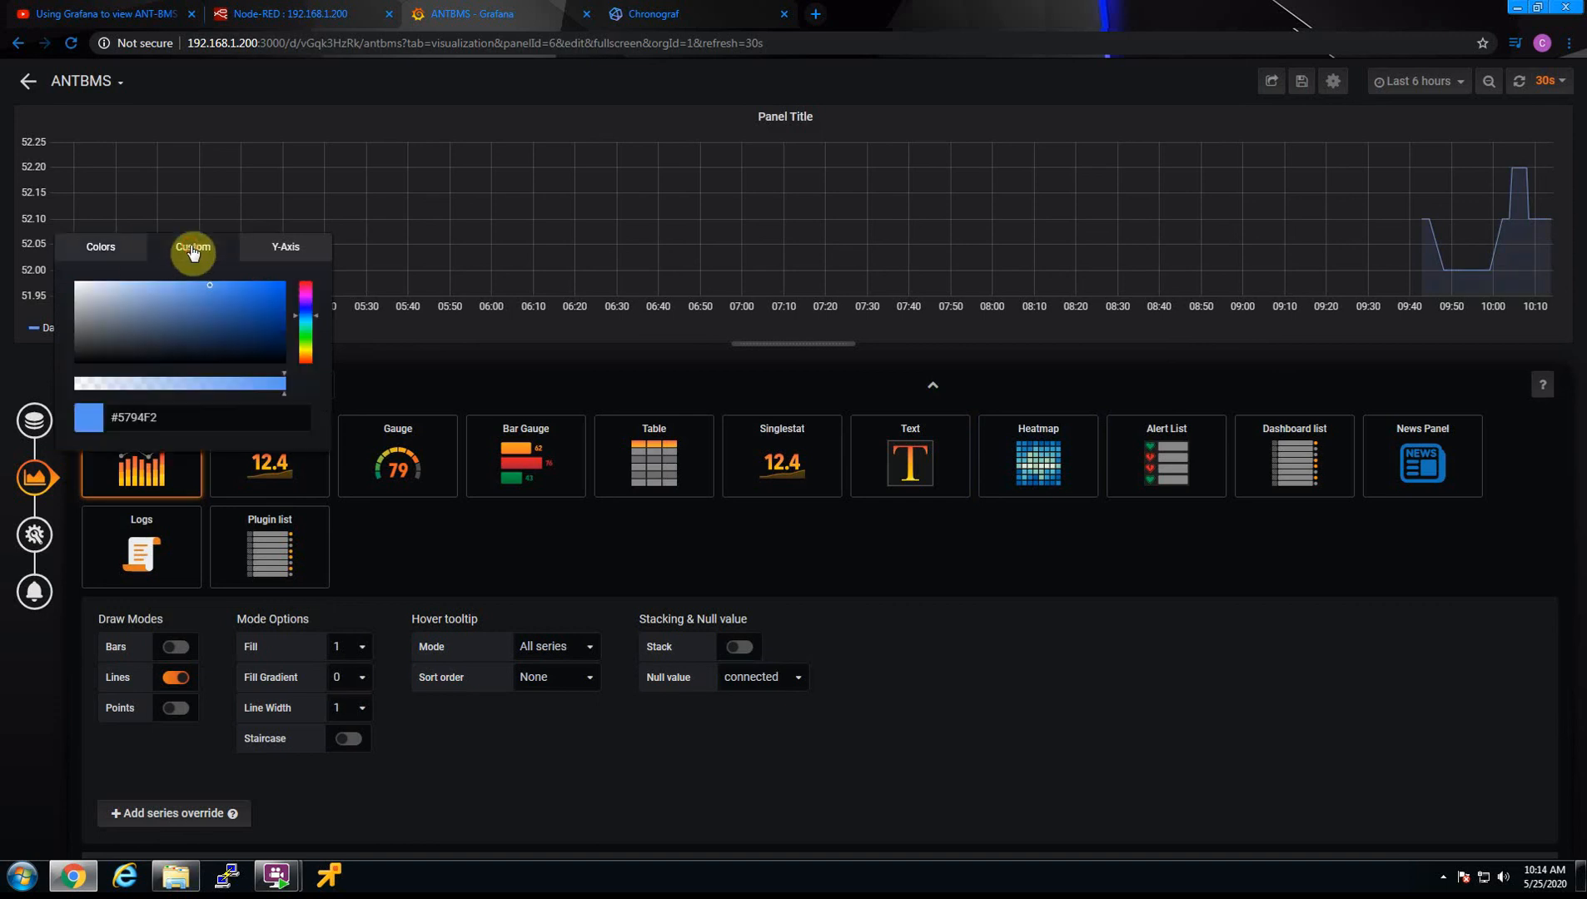